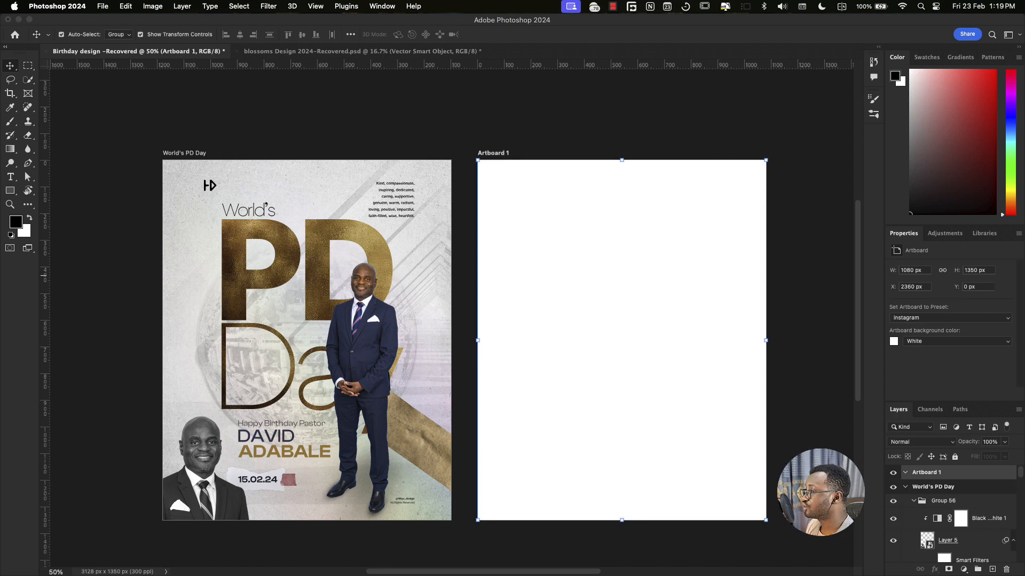
Step: Open the portrait photo ASA_9746.jpg from the Birthday design folder in Adobe Photoshop 2024
drag(1, 187, 430, 207)
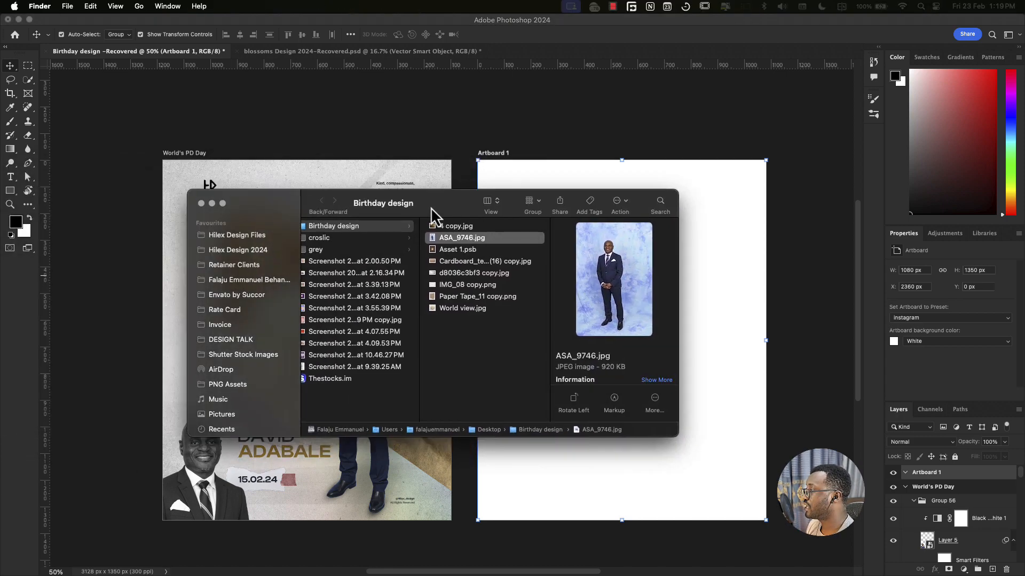
right_click(509, 245)
mouse_move(537, 263)
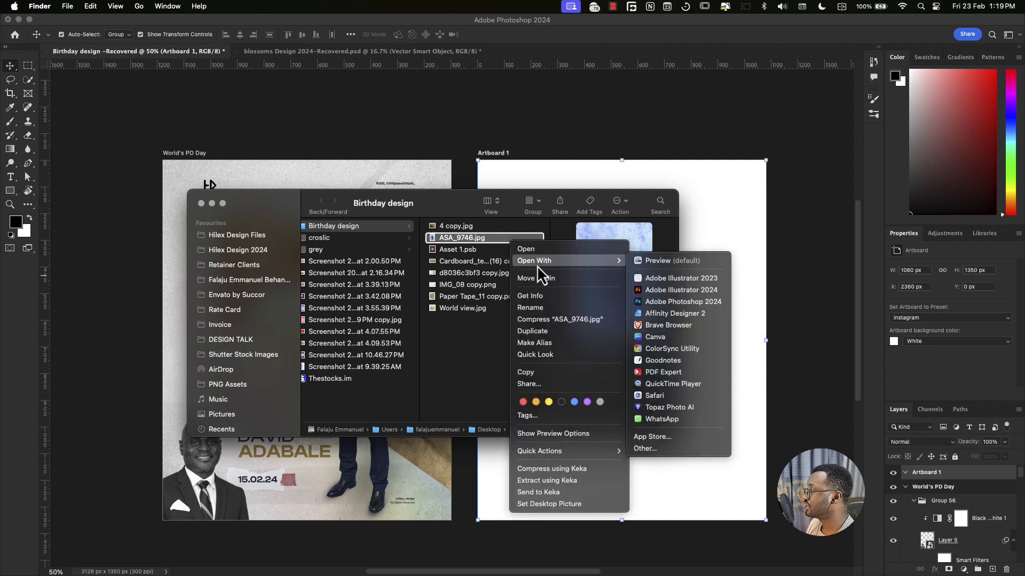
click(665, 303)
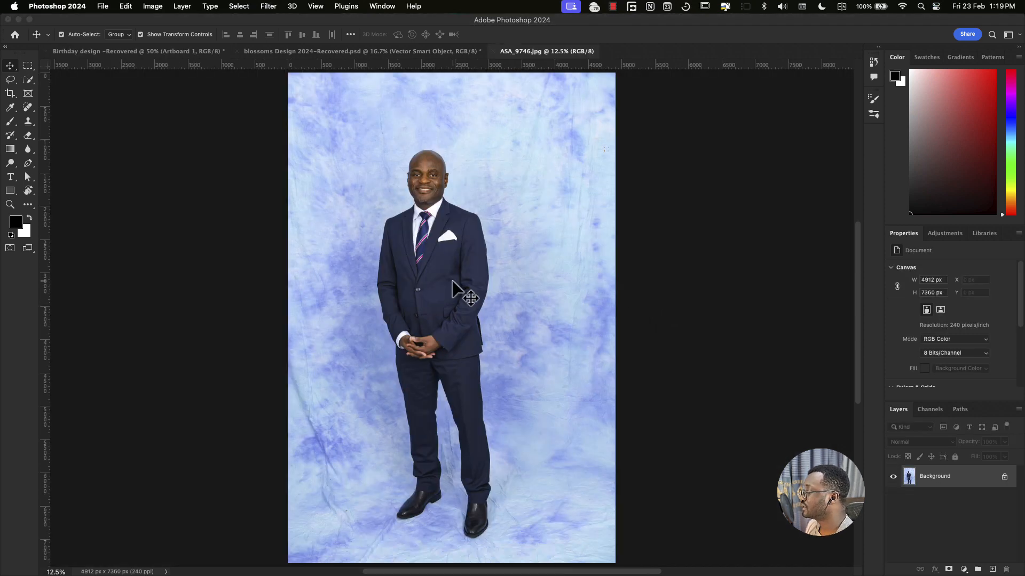
Step: Remove the photo's background and open the layer mask in the Select and Mask workspace
click(458, 555)
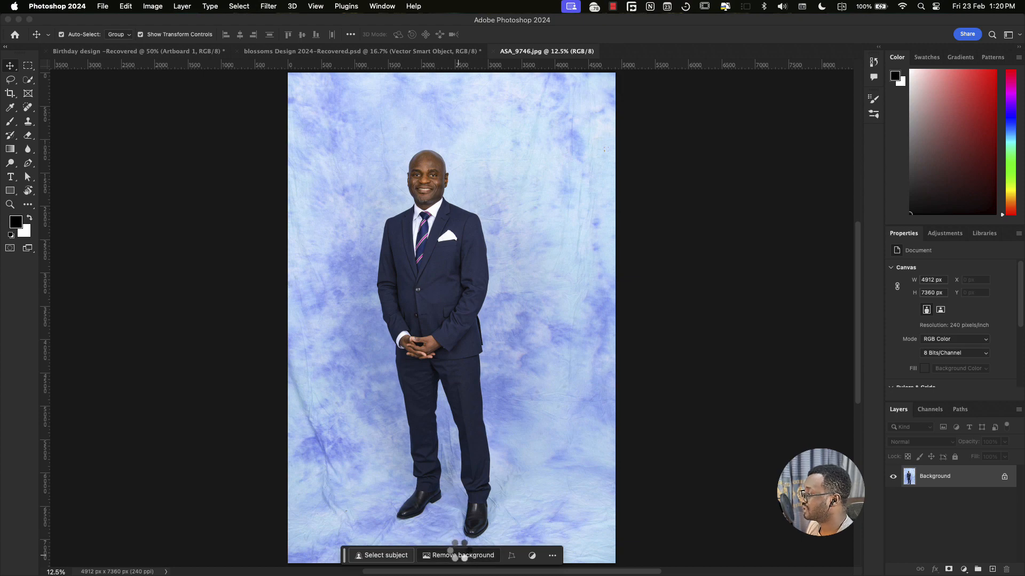
key(super+equal)
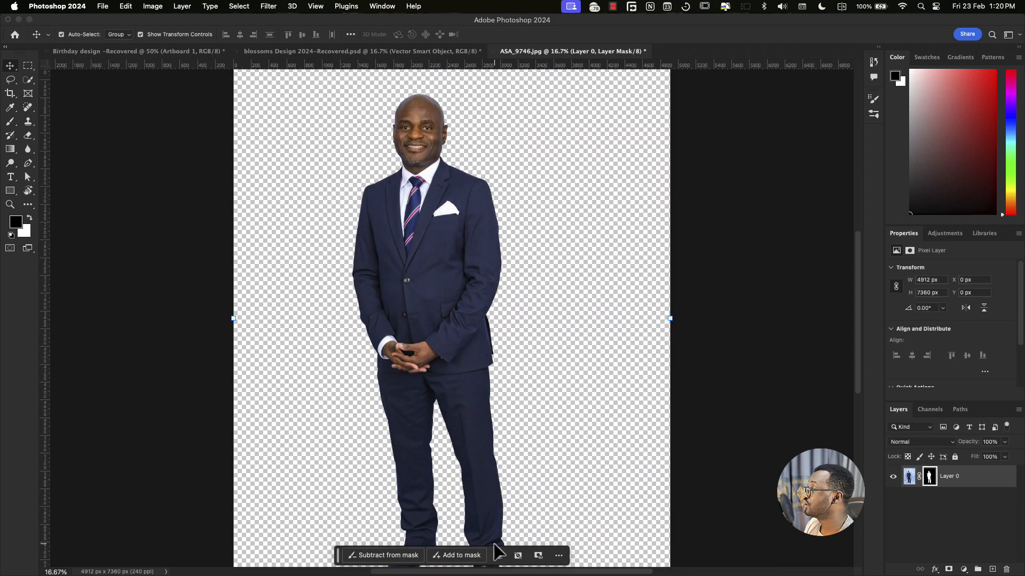
click(30, 79)
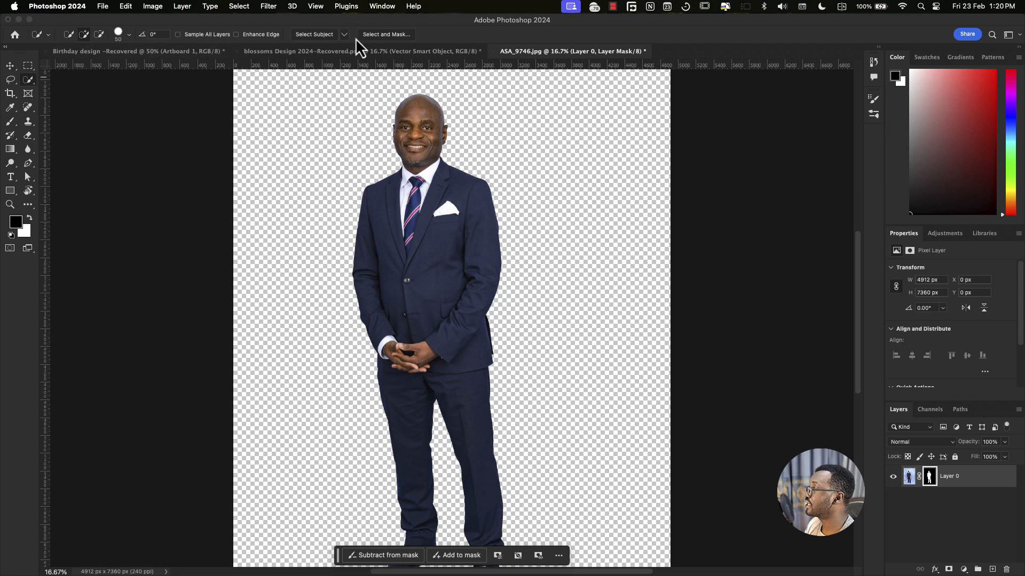
click(385, 35)
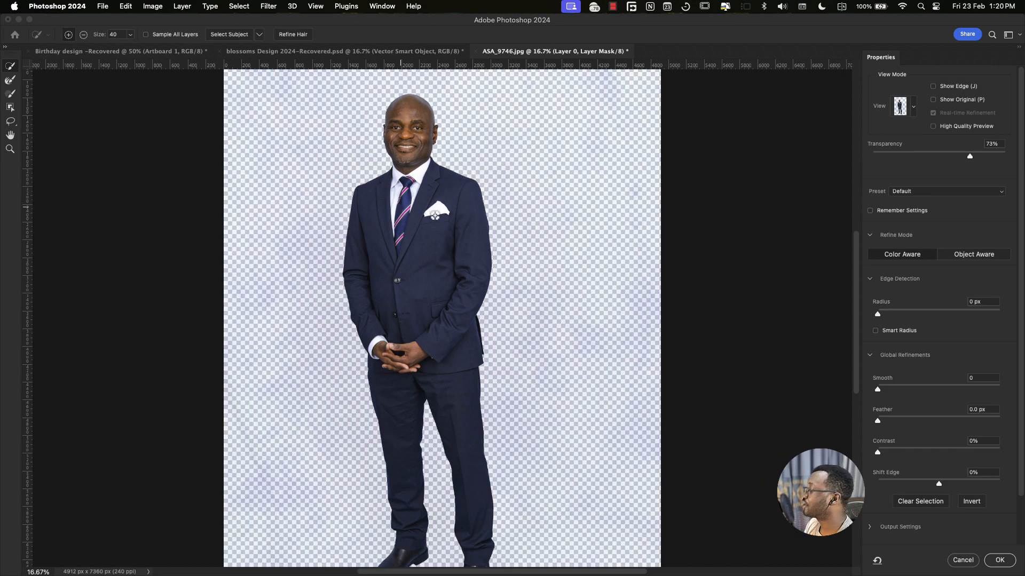
Step: Preview the cutout in the Overlay view mode and return it to Onion Skin
click(916, 110)
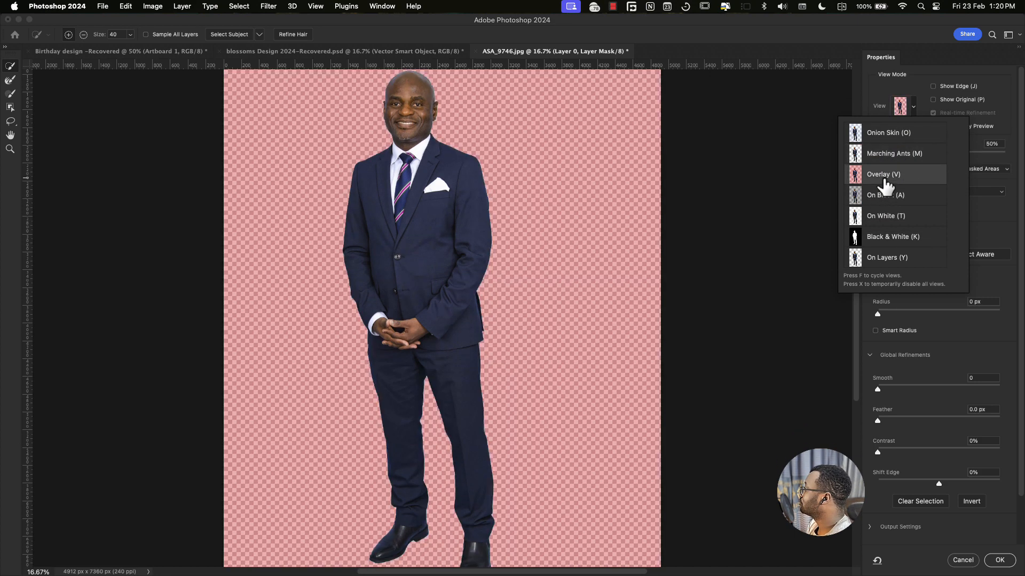
click(883, 178)
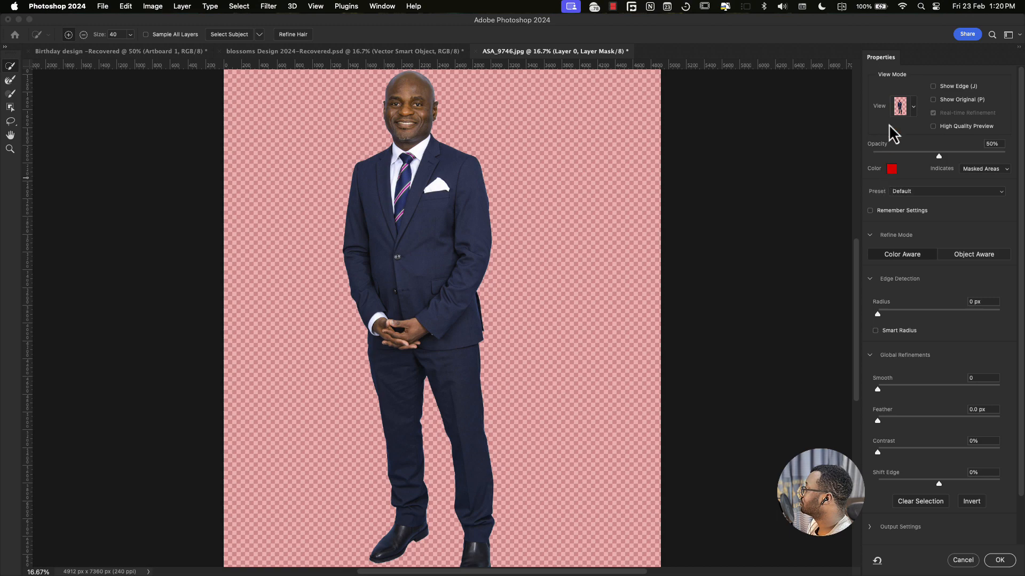
click(908, 105)
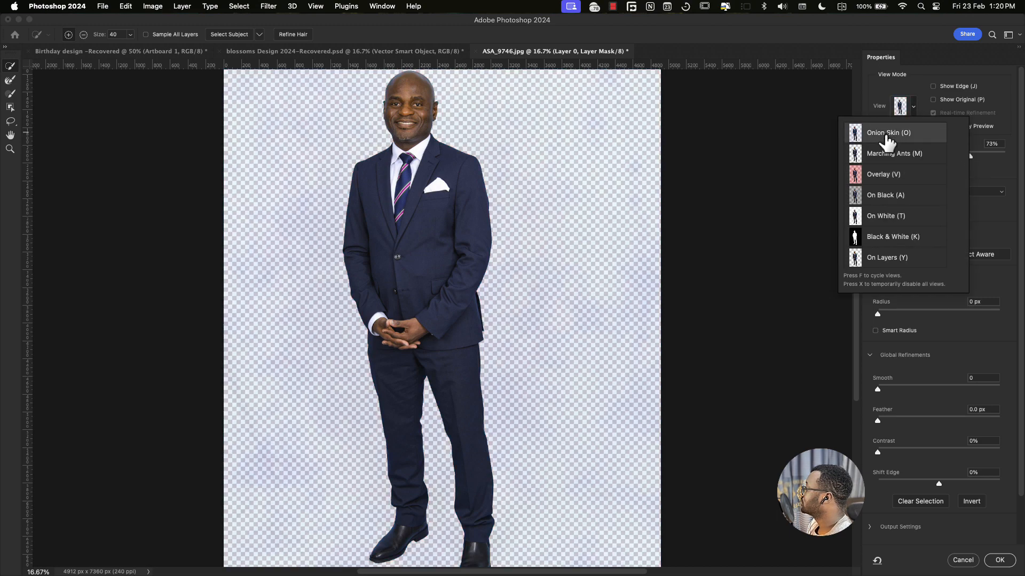
click(894, 76)
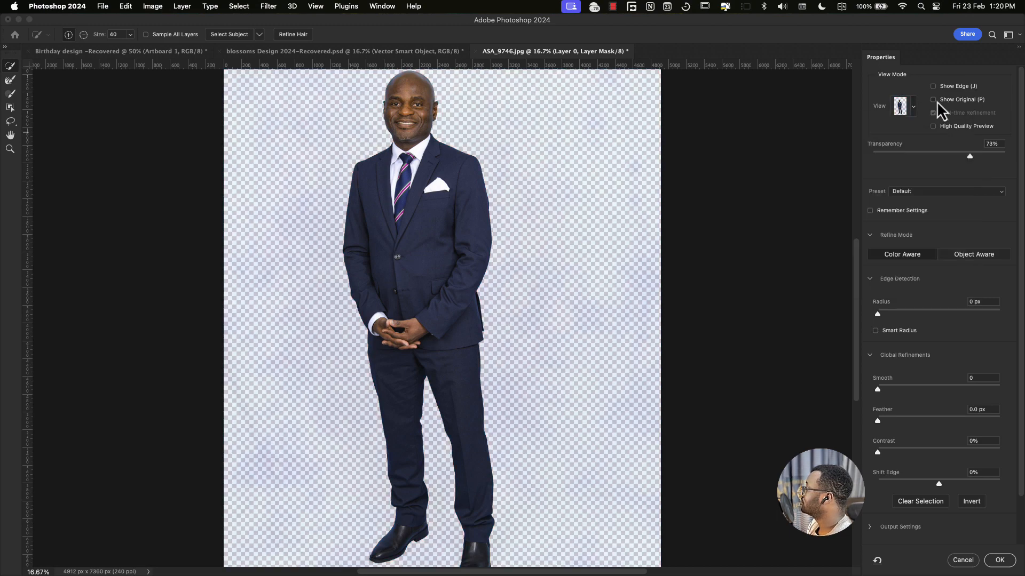
Step: Check the refinement edge at different transparencies, set the Onion Skin transparency to 67%, and hide the edge again
click(934, 87)
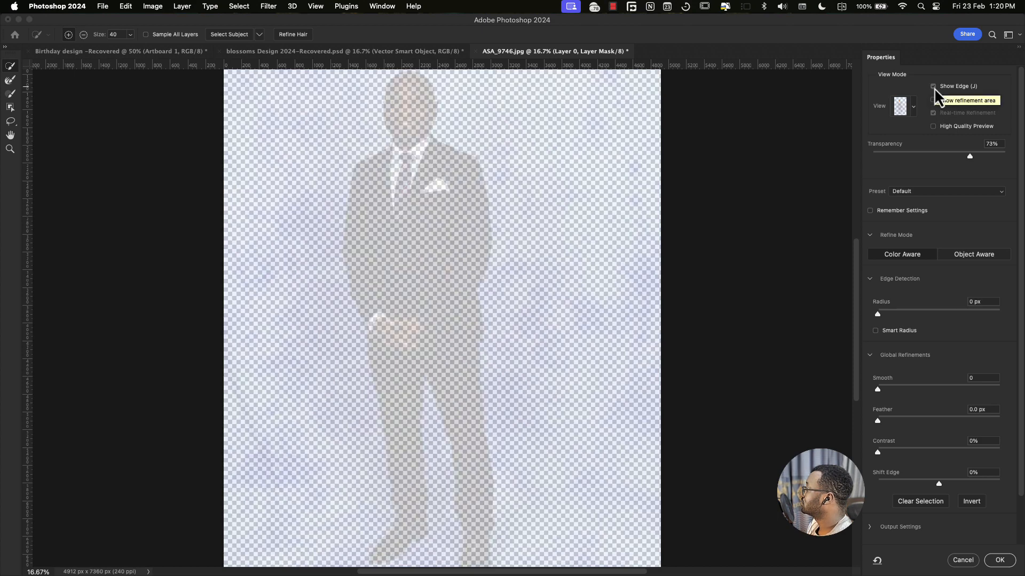
drag(968, 156, 840, 155)
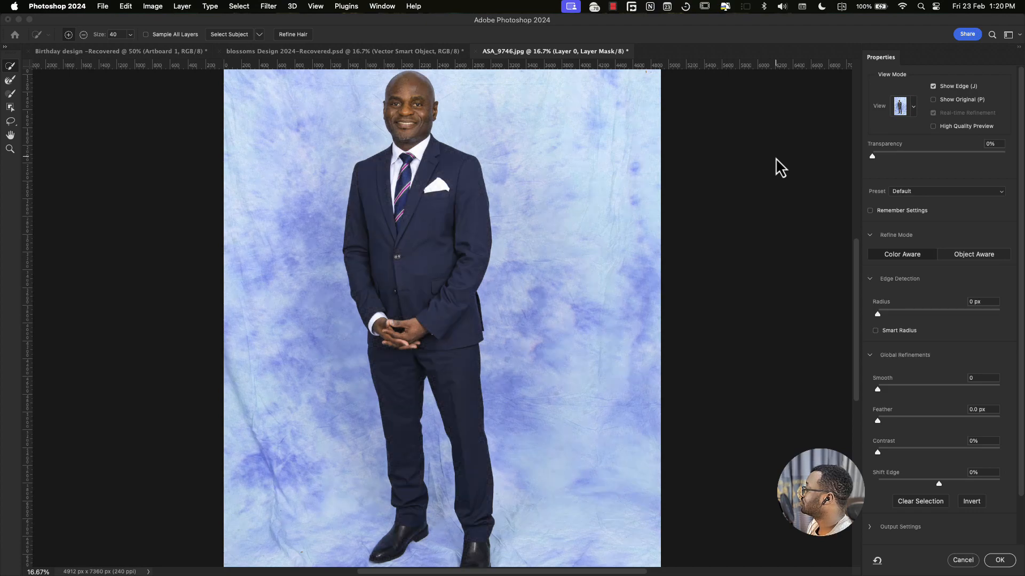
drag(872, 155, 967, 172)
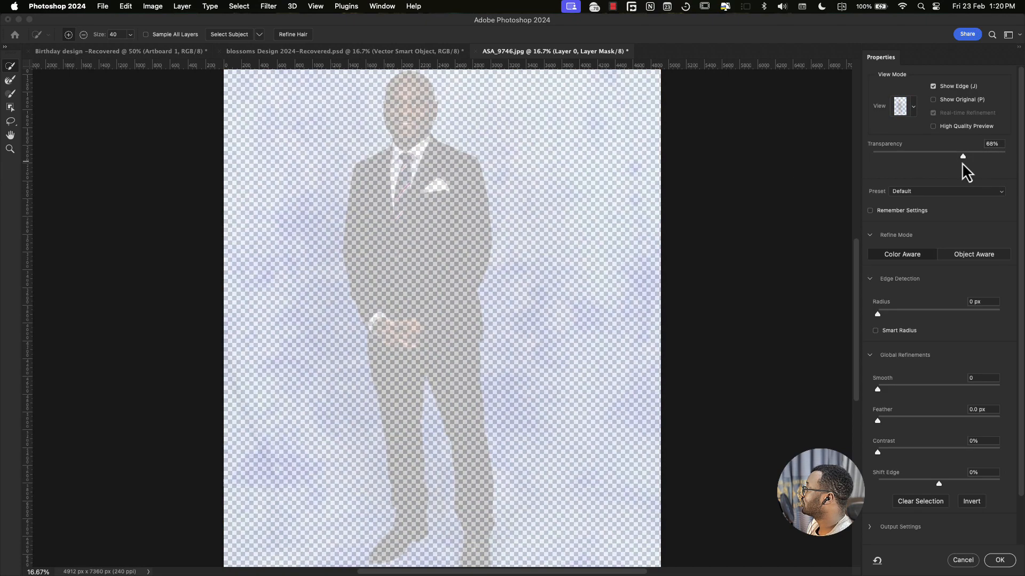
click(933, 86)
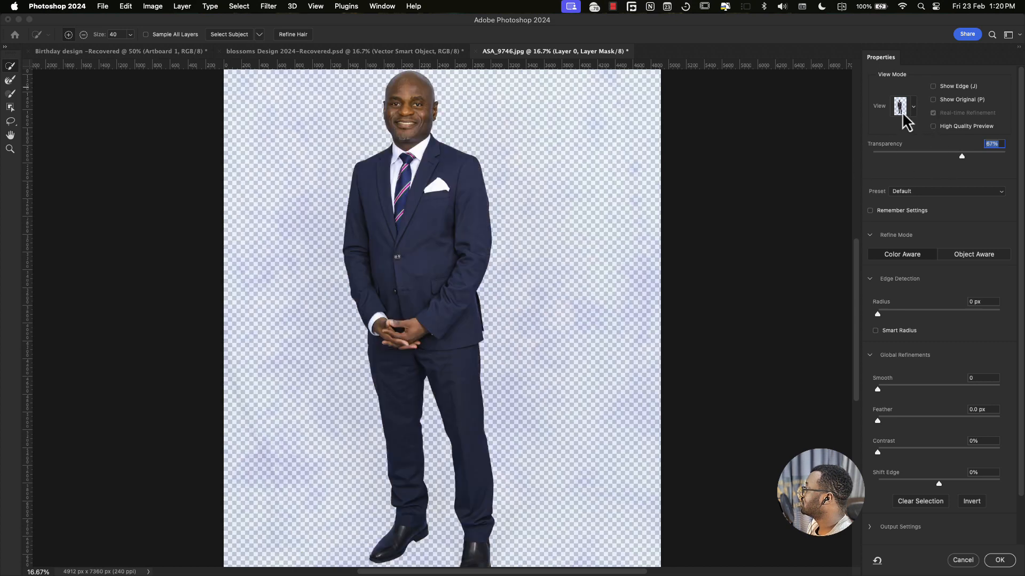
Step: Clean up the mask along the toe and sole of the left-hand shoe with the Lasso tool, subtracting leftover background
key(super+plus)
key(super+plus)
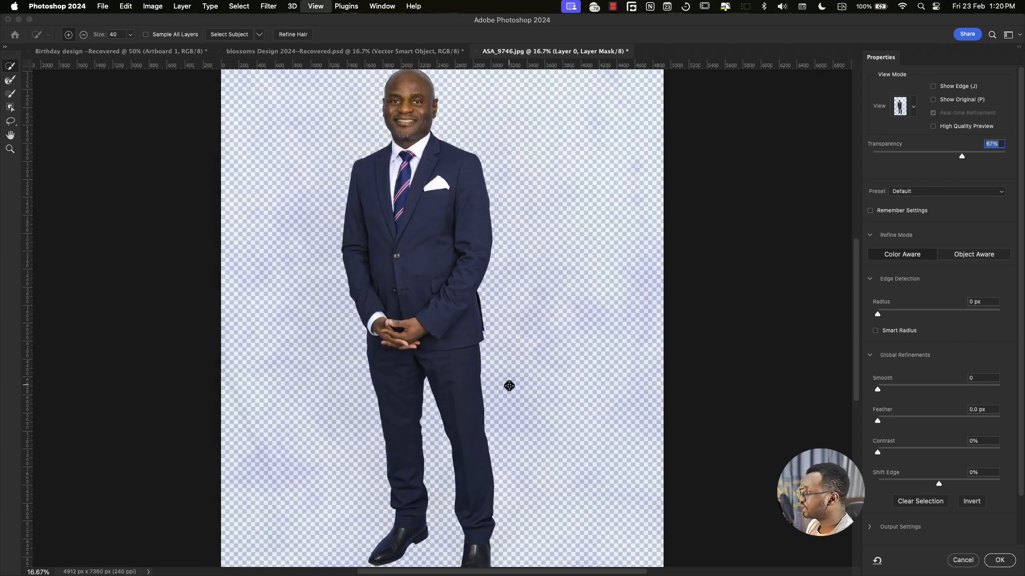
drag(483, 373, 615, 199)
drag(453, 459, 571, 264)
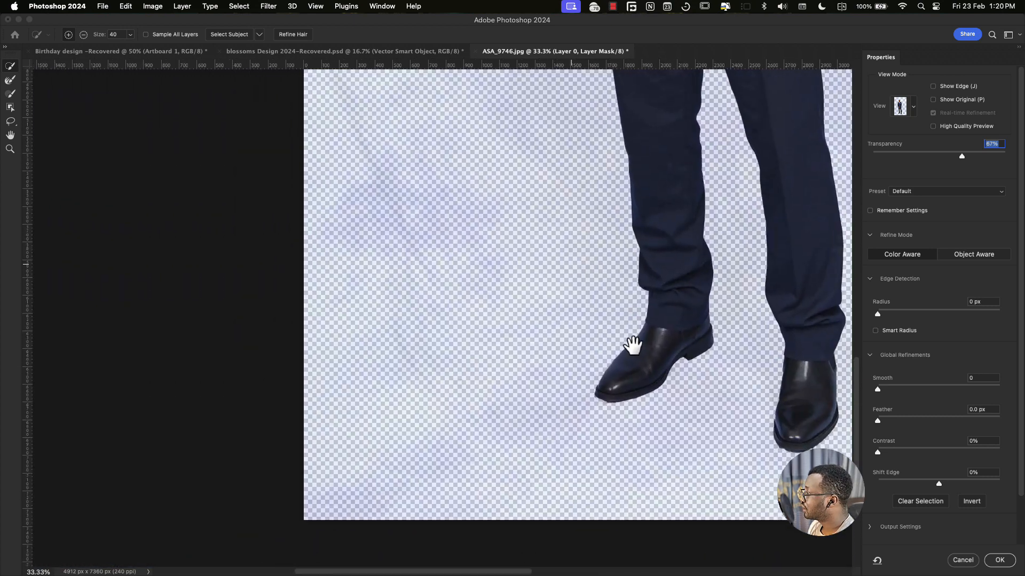
drag(709, 458, 550, 343)
key(super+plus)
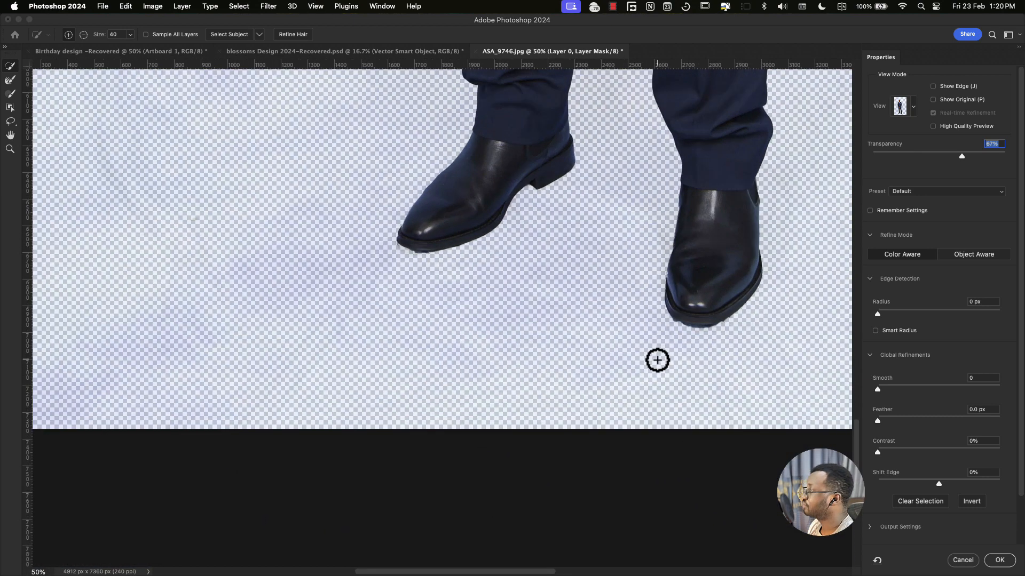
click(10, 122)
right_click(9, 124)
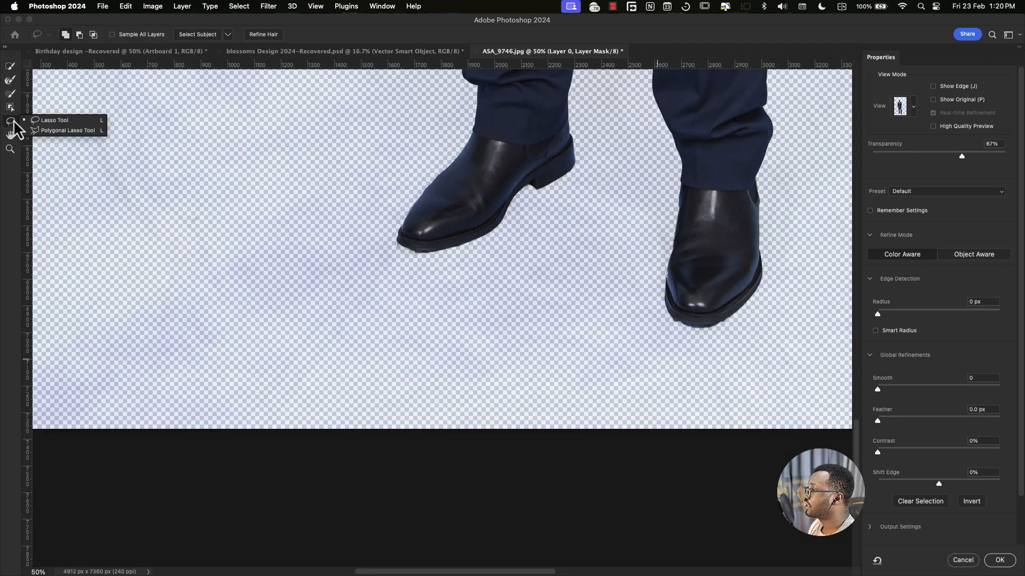
click(75, 122)
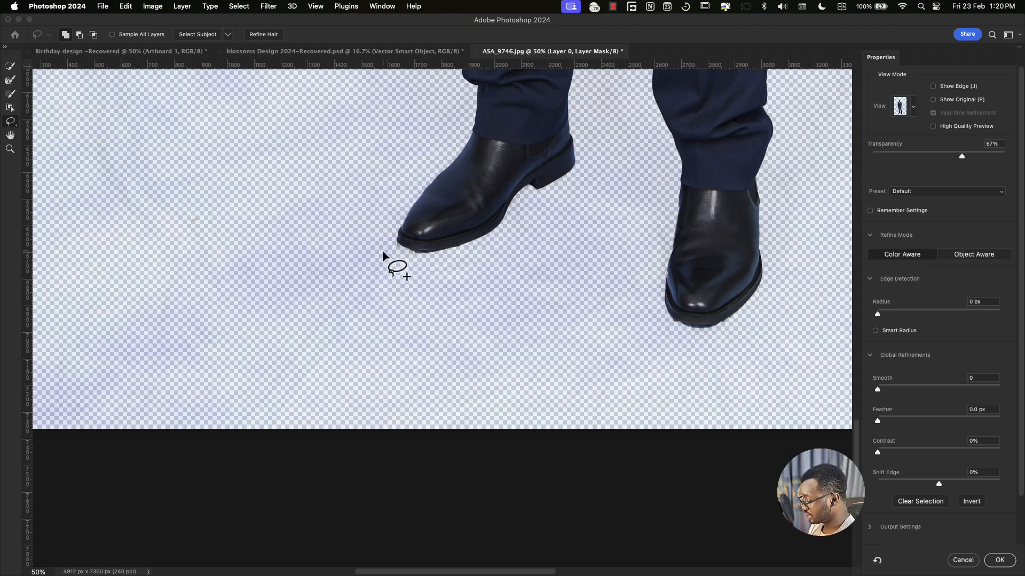
key(super+plus)
key(super+plus)
key(super+plus)
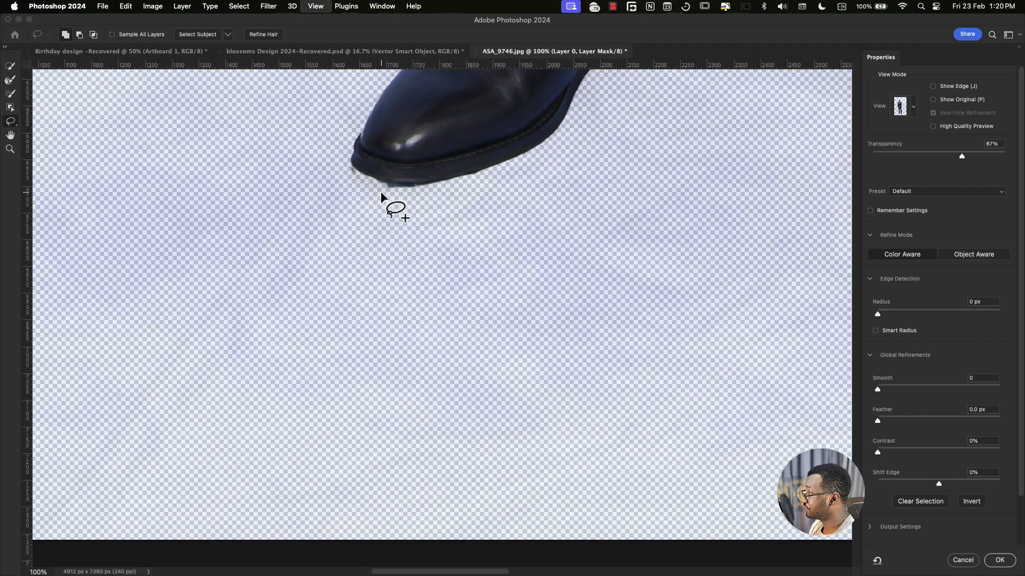
mouse_move(343, 162)
mouse_down()
mouse_move(427, 487)
mouse_move(409, 425)
mouse_move(374, 411)
mouse_up()
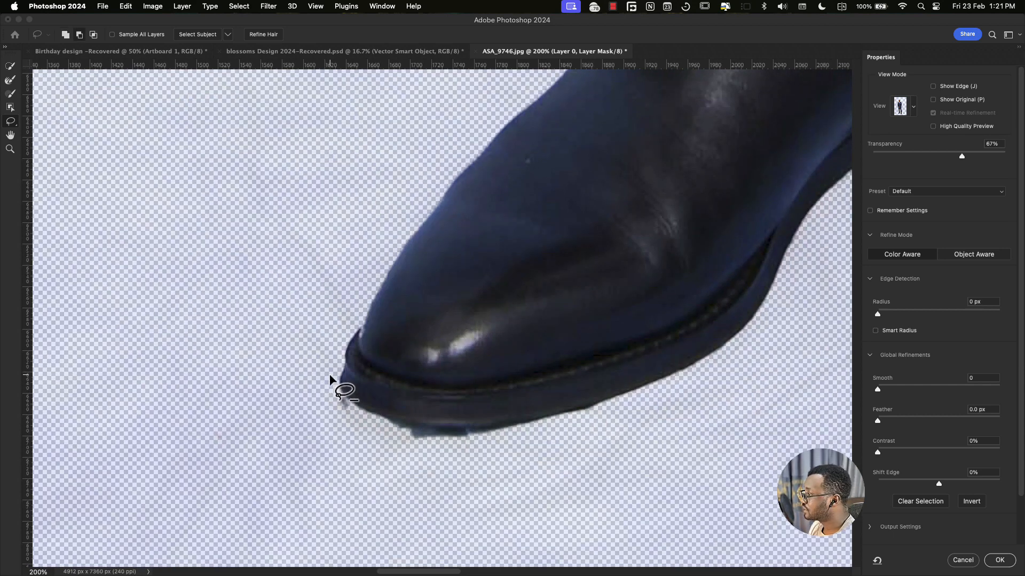
mouse_move(330, 375)
mouse_down()
mouse_move(369, 418)
mouse_move(510, 431)
mouse_move(534, 463)
mouse_move(317, 438)
mouse_move(302, 373)
mouse_move(314, 372)
mouse_up()
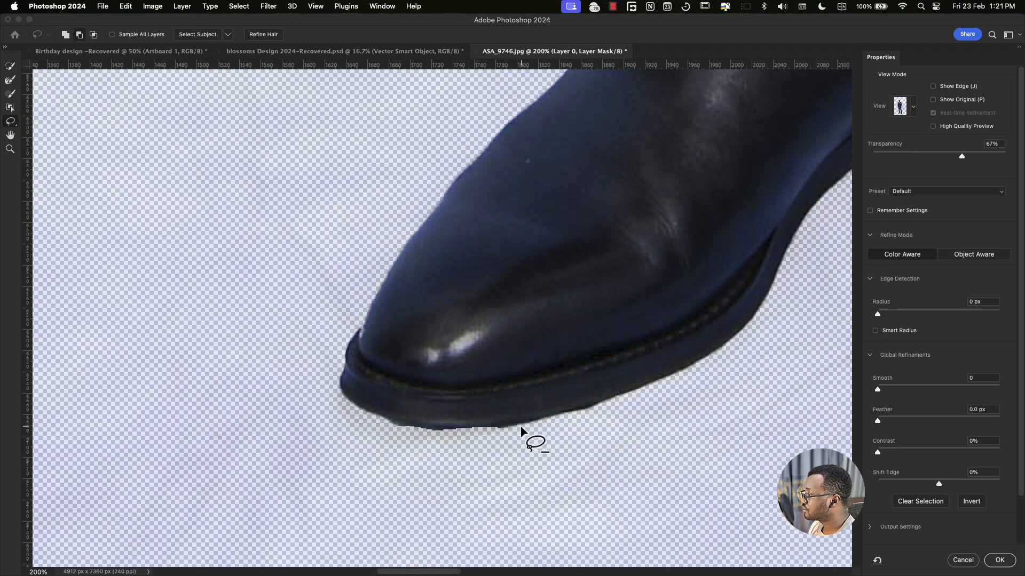
mouse_move(496, 427)
mouse_down()
mouse_move(370, 423)
mouse_move(400, 507)
mouse_move(570, 480)
mouse_up()
drag(365, 380, 367, 470)
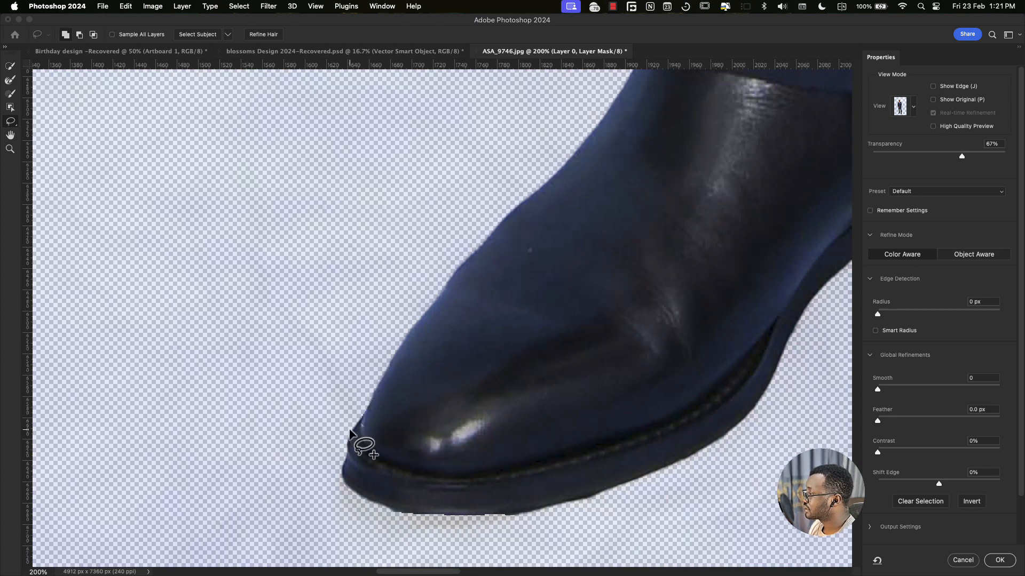
drag(361, 421, 373, 441)
Step: Add the missing piece along the left edge of the right-hand shoe to the selection with the Lasso tool
mouse_move(706, 257)
mouse_down()
mouse_move(543, 395)
mouse_move(417, 446)
mouse_up()
drag(687, 392, 341, 338)
drag(646, 305, 402, 236)
mouse_move(619, 550)
mouse_down()
mouse_move(402, 350)
mouse_move(449, 195)
mouse_up()
drag(392, 313, 428, 379)
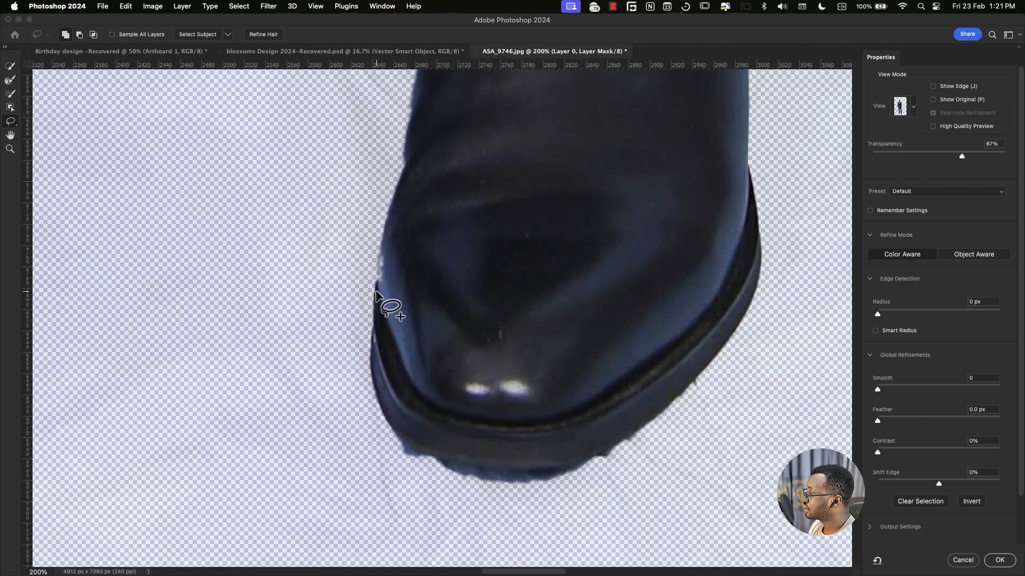
mouse_move(376, 287)
mouse_down()
mouse_move(384, 236)
mouse_move(426, 216)
mouse_move(502, 274)
mouse_move(435, 358)
mouse_up()
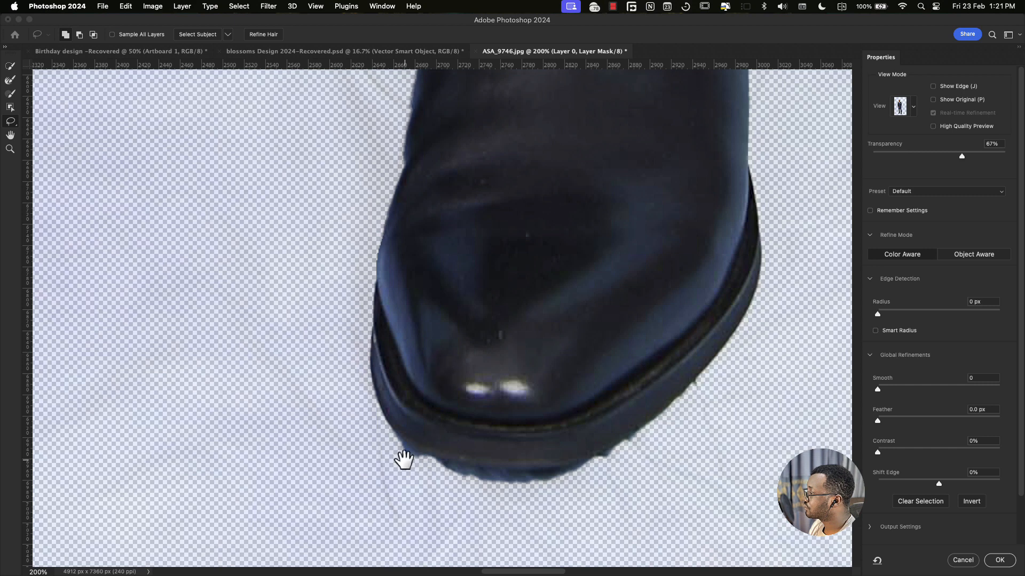
Step: Subtract the ragged leftover background beneath the right-hand shoe's sole from the selection, giving the sole a smooth outline
scroll(401, 437, down, 3)
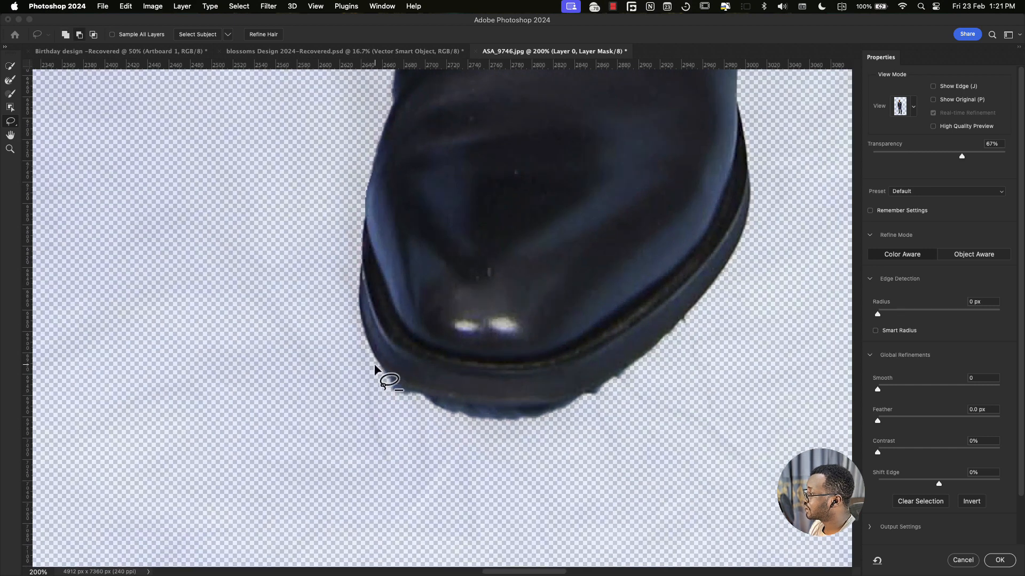
mouse_move(376, 365)
mouse_down()
mouse_move(444, 398)
mouse_move(553, 407)
mouse_move(604, 398)
mouse_move(579, 521)
mouse_up()
mouse_move(364, 358)
mouse_down()
mouse_move(417, 391)
mouse_move(354, 418)
mouse_move(245, 285)
mouse_up()
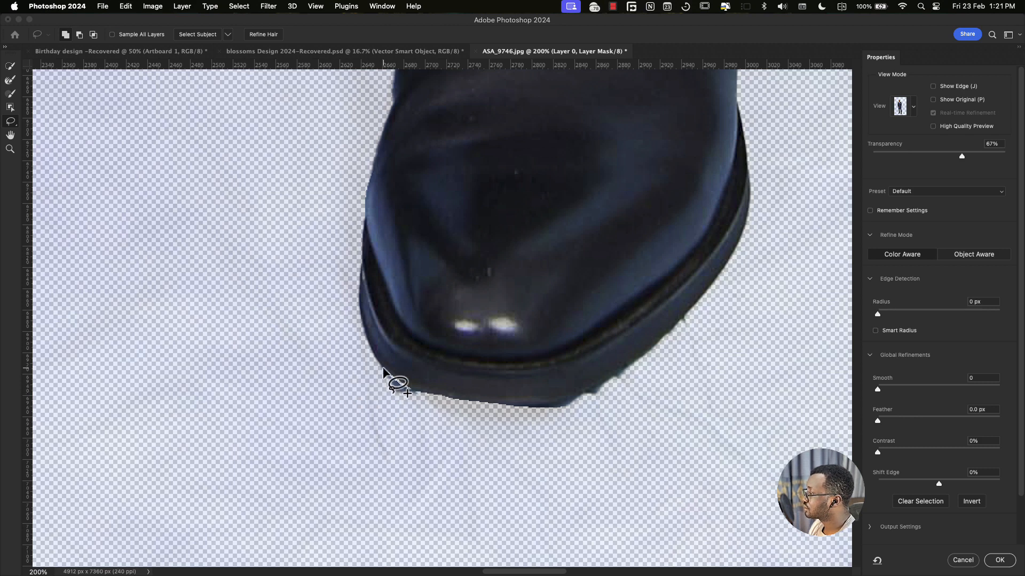
mouse_move(375, 362)
mouse_down()
mouse_move(421, 411)
mouse_move(374, 433)
mouse_move(354, 367)
mouse_up()
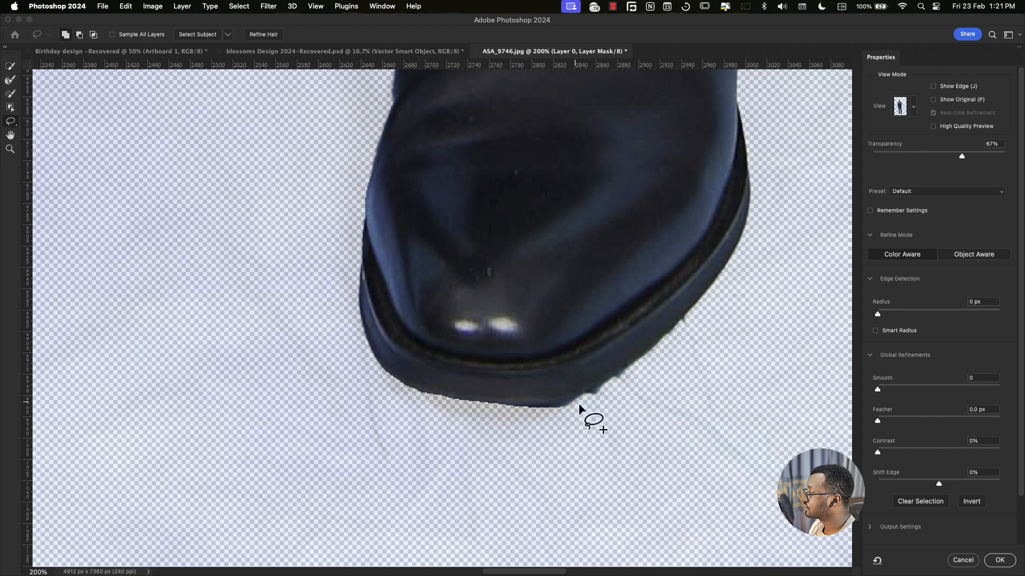
mouse_move(579, 404)
mouse_down()
mouse_move(462, 447)
mouse_move(402, 450)
mouse_move(489, 430)
mouse_move(488, 467)
mouse_move(406, 496)
mouse_move(378, 470)
mouse_move(385, 451)
mouse_move(514, 421)
mouse_move(415, 503)
mouse_move(367, 491)
mouse_up()
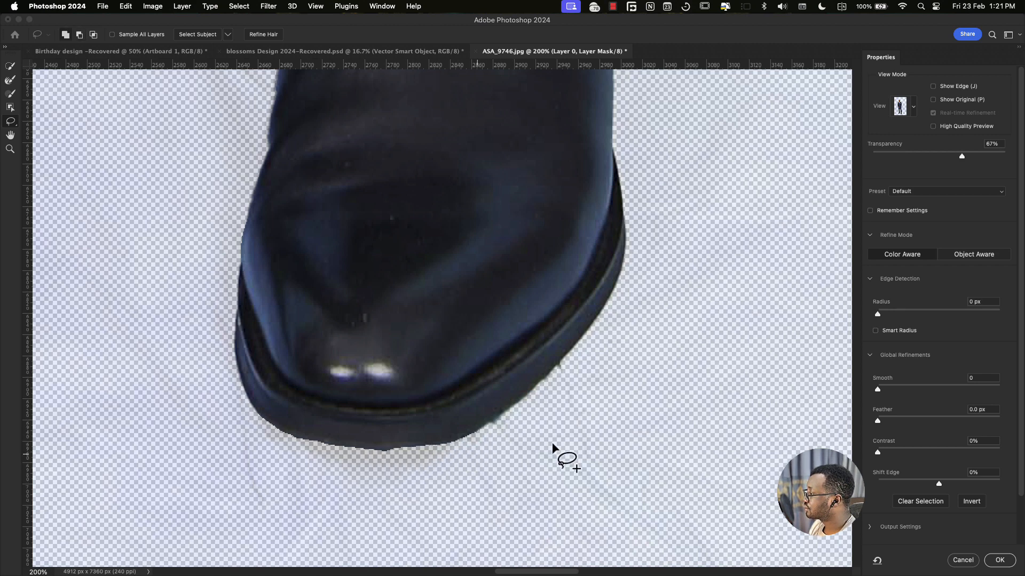
drag(560, 457, 419, 553)
Step: Examine the cutout's edges over the whole figure, including the hands, jacket and head
key(super+minus)
key(super+minus)
key(super+minus)
key(super+minus)
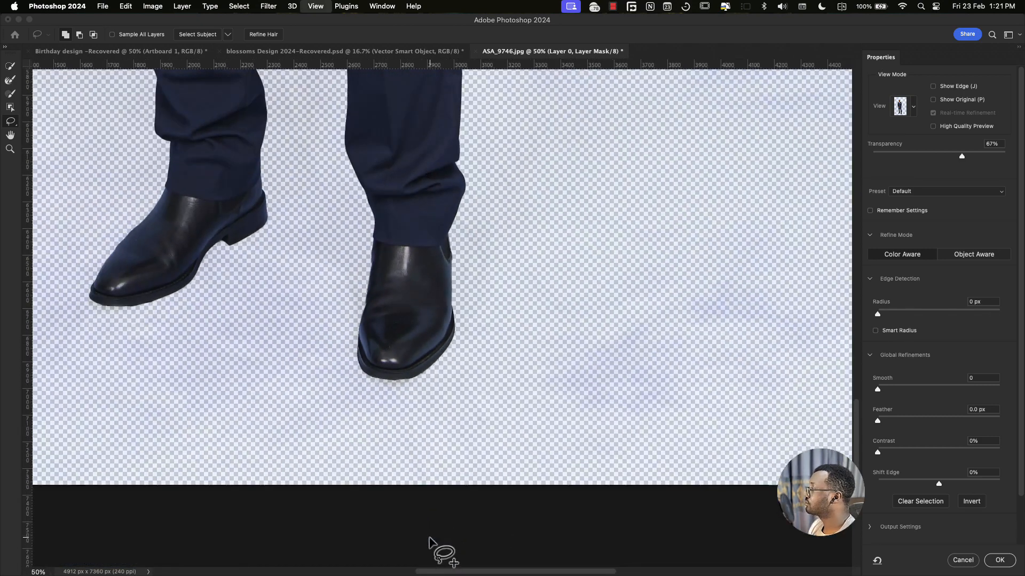
key(super+minus)
key(super+minus)
key(super+minus)
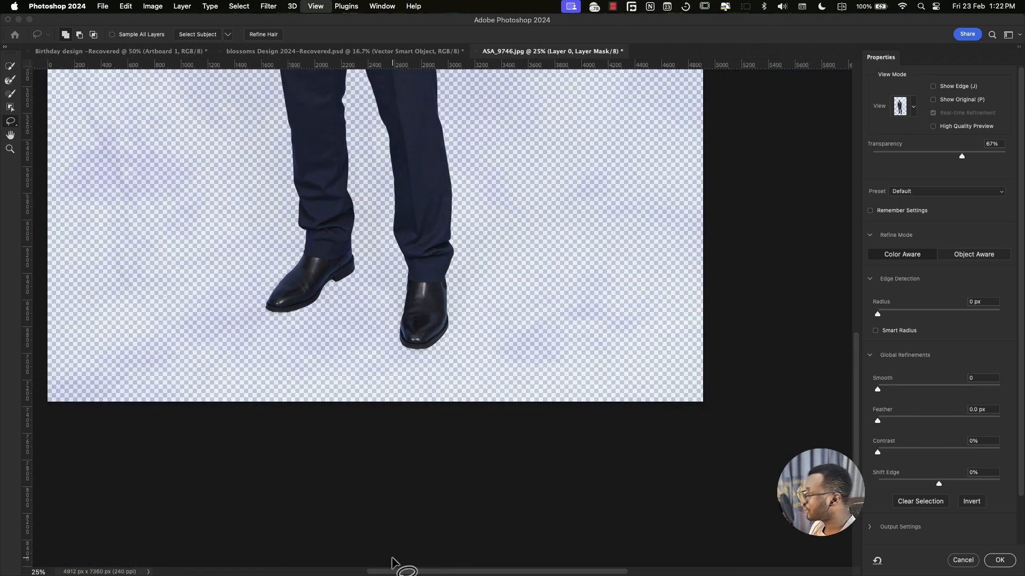
key(super+minus)
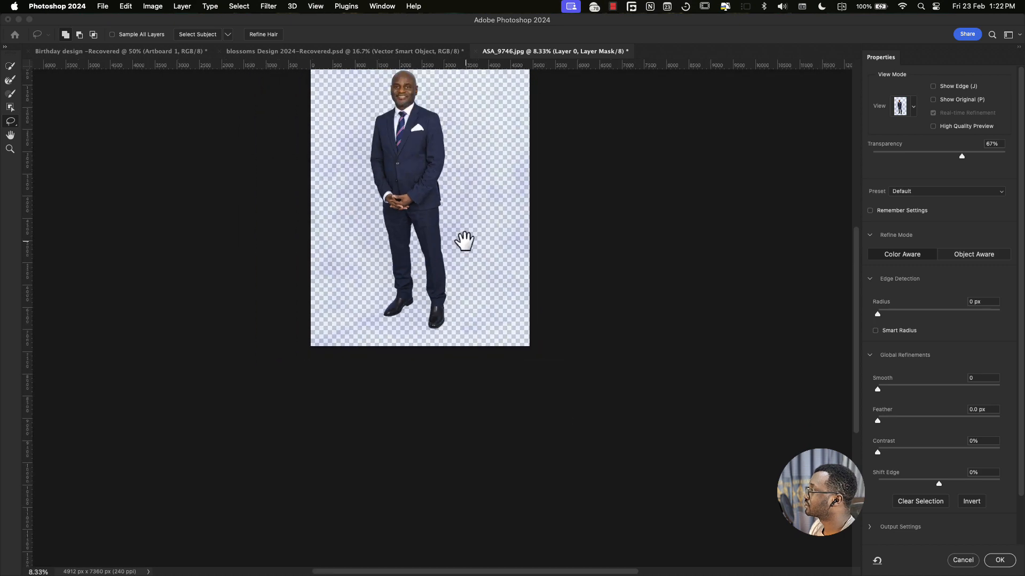
drag(464, 228, 485, 369)
key(super+plus)
key(super+plus)
key(super+plus)
key(super+plus)
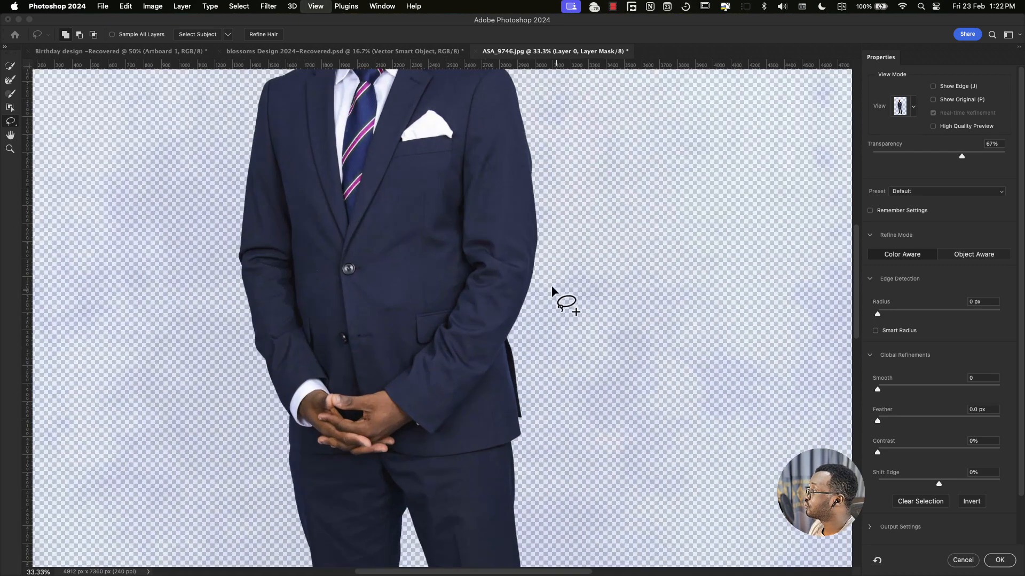
drag(555, 272, 567, 464)
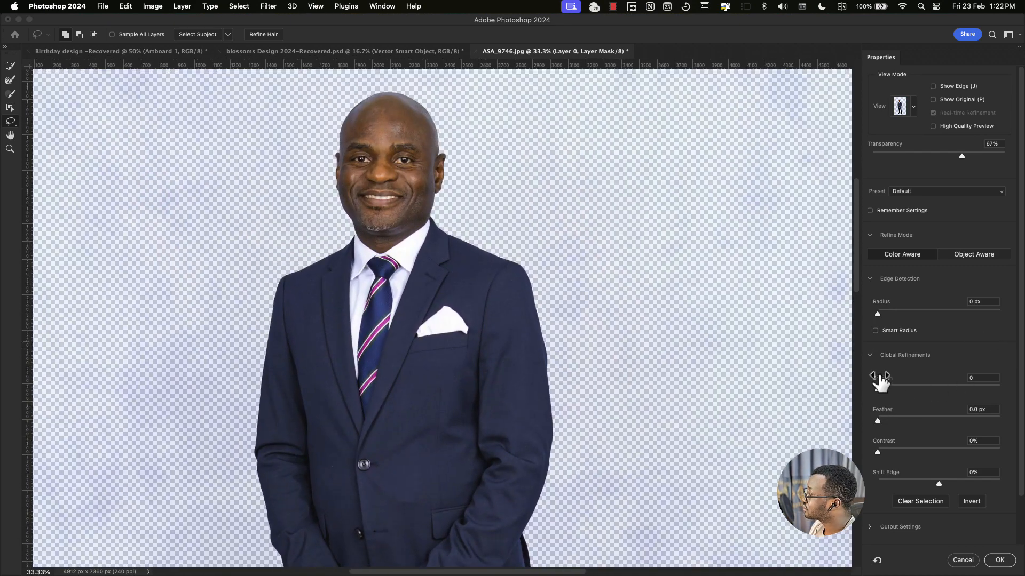
Step: Set the mask's Smooth refinement to 14 and apply the refined selection to the layer mask
drag(881, 388, 895, 388)
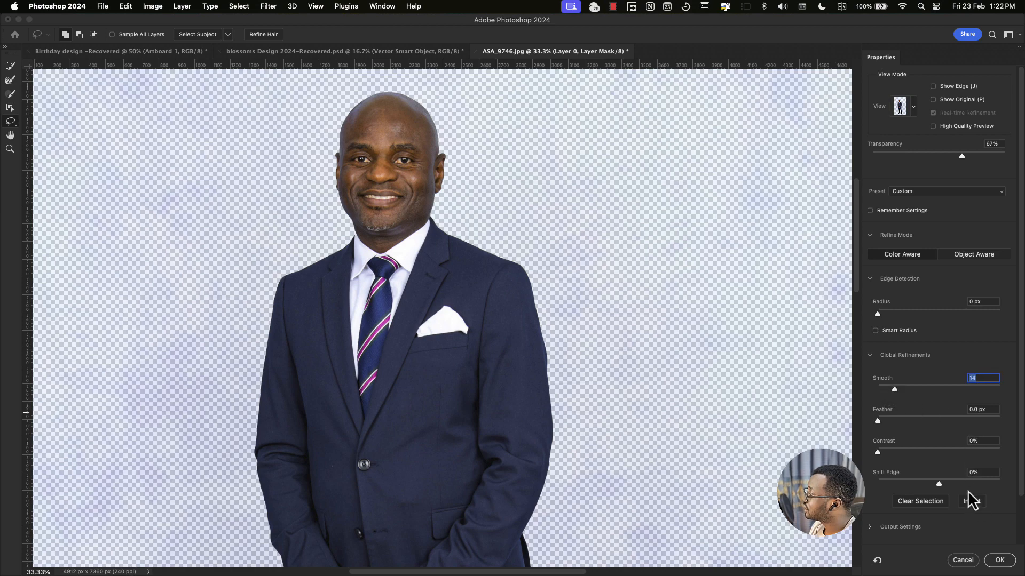
scroll(968, 501, down, 2)
click(997, 561)
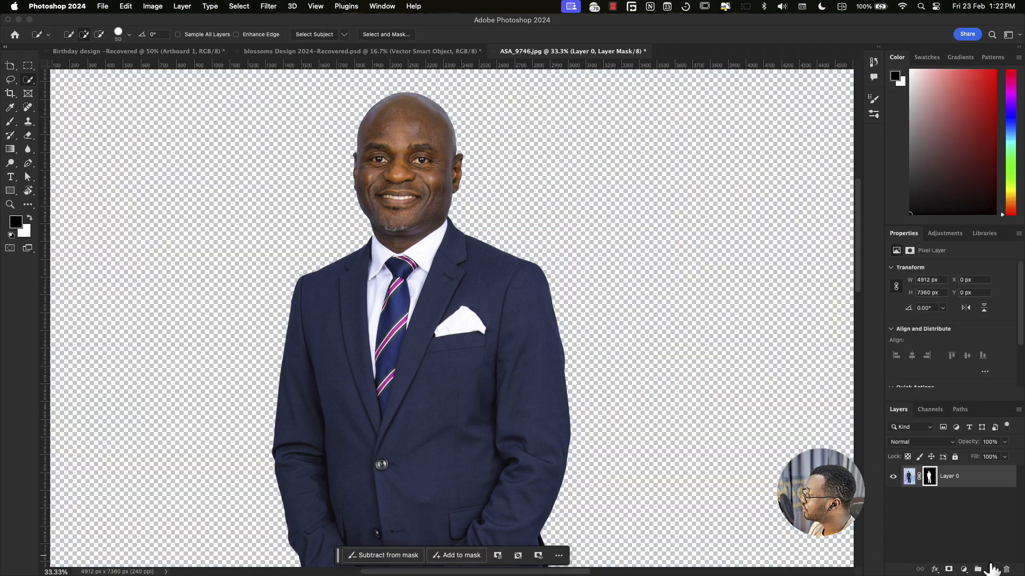
Step: Convert the masked cutout layer to a Smart Object
key(super+minus)
key(super+minus)
key(super+minus)
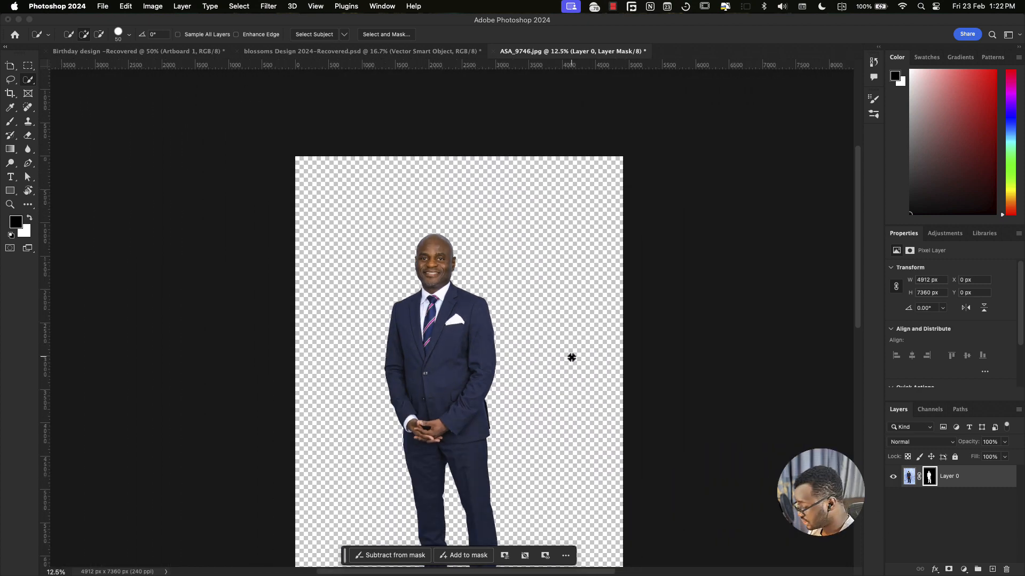
key(super+equal)
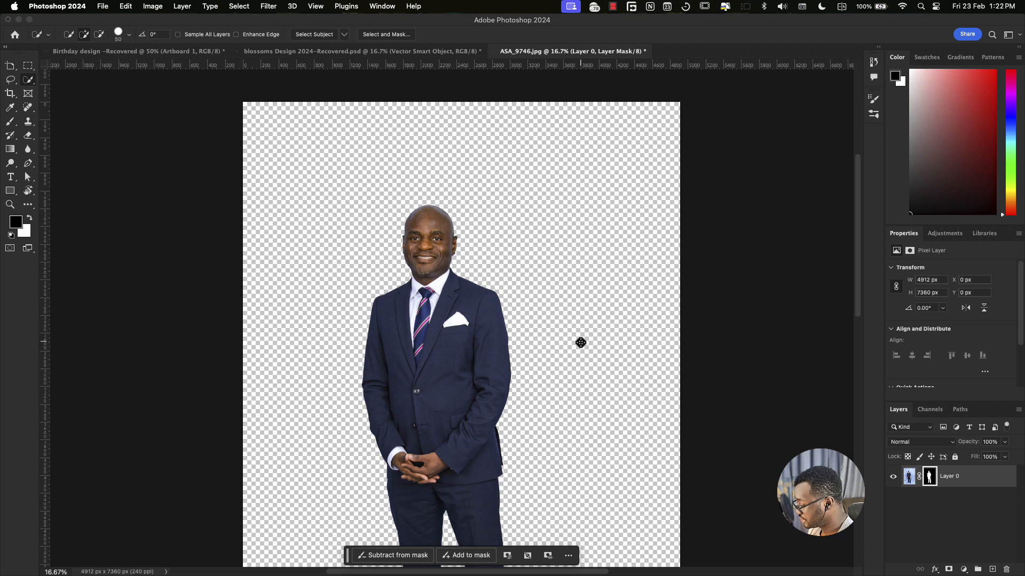
key(super+minus)
key(super+minus)
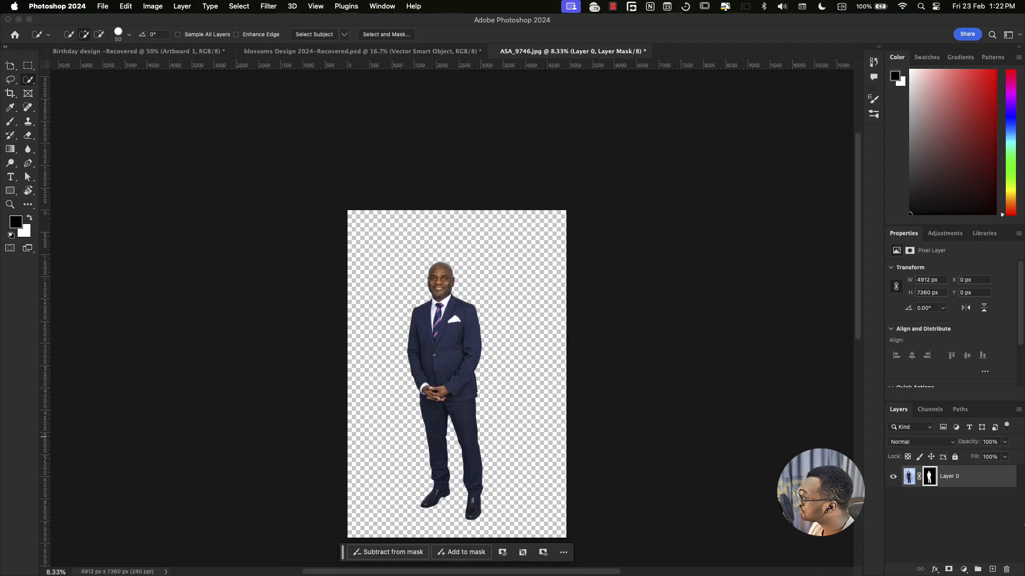
right_click(988, 479)
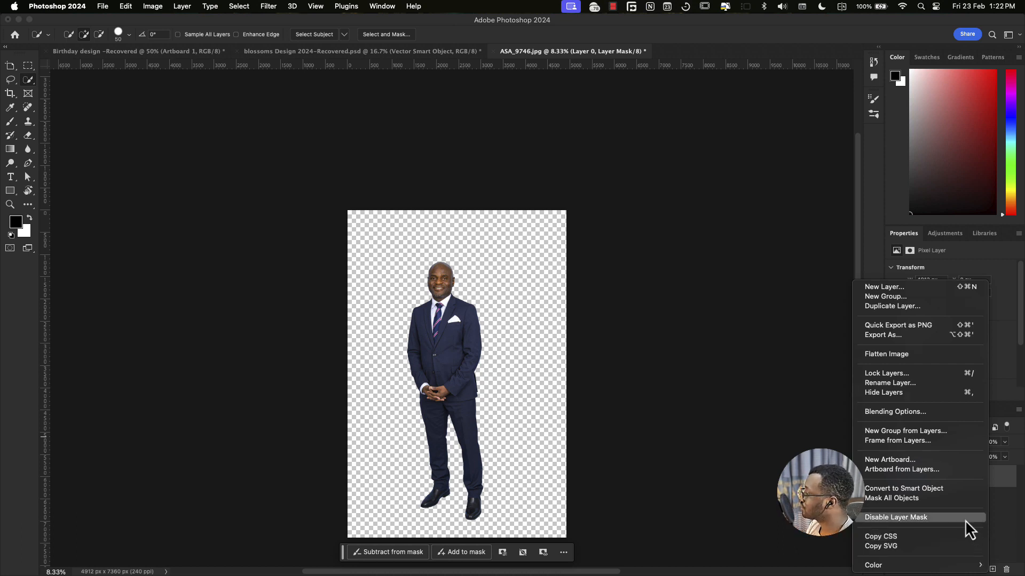
click(947, 486)
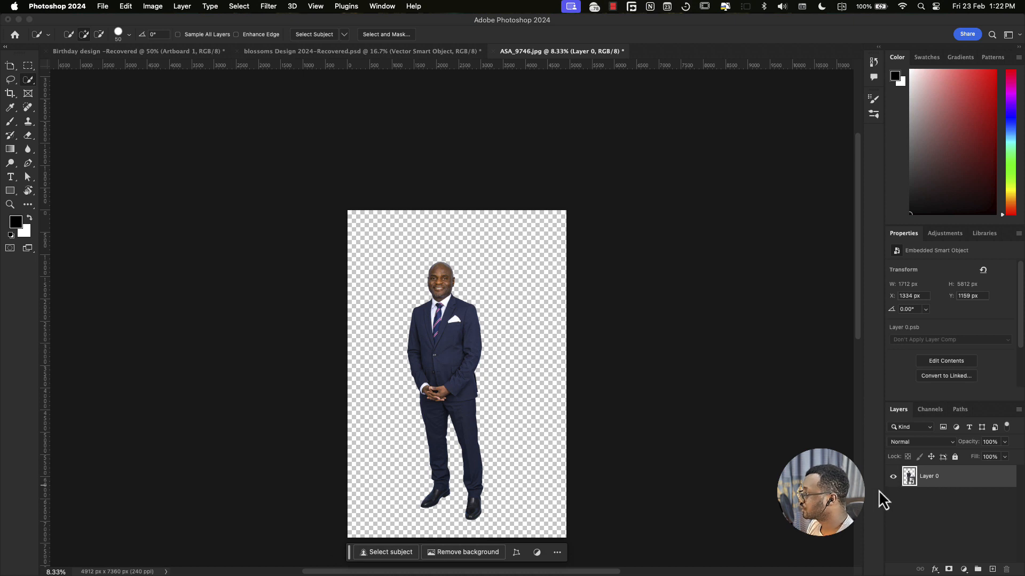
Step: Rename the cutout's Smart Object layer to PD
right_click(929, 479)
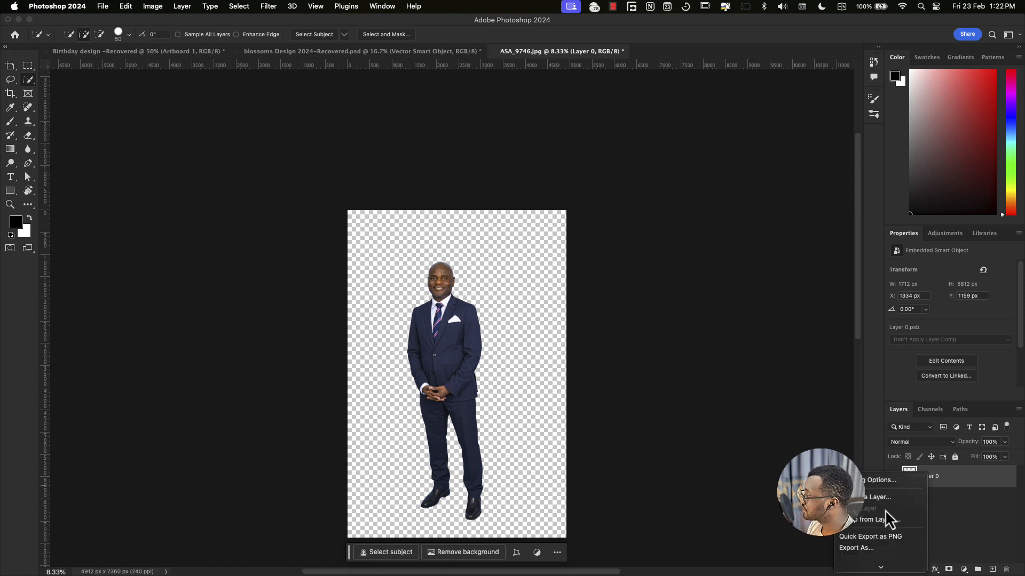
click(954, 488)
double_click(931, 476)
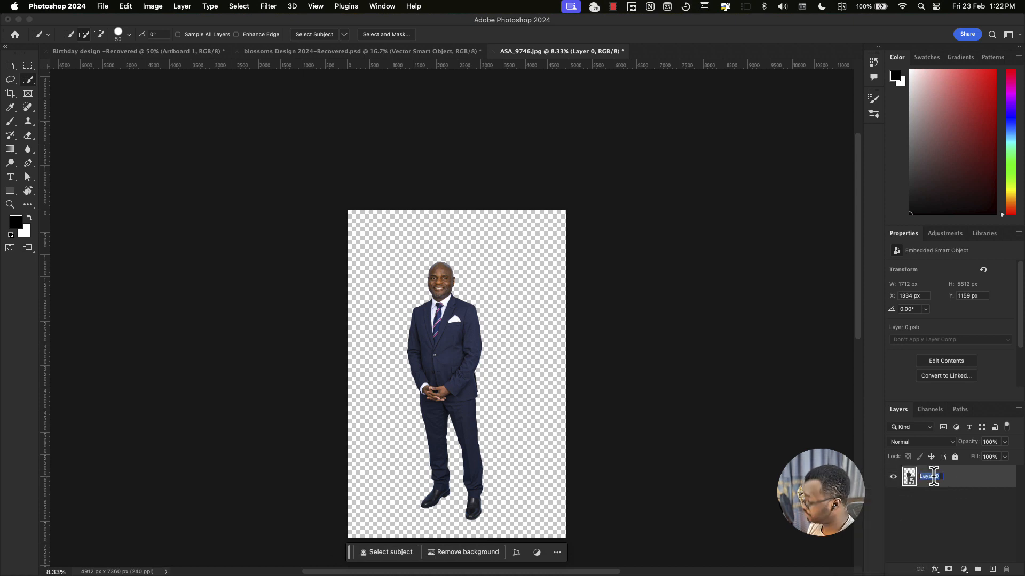
key(Return)
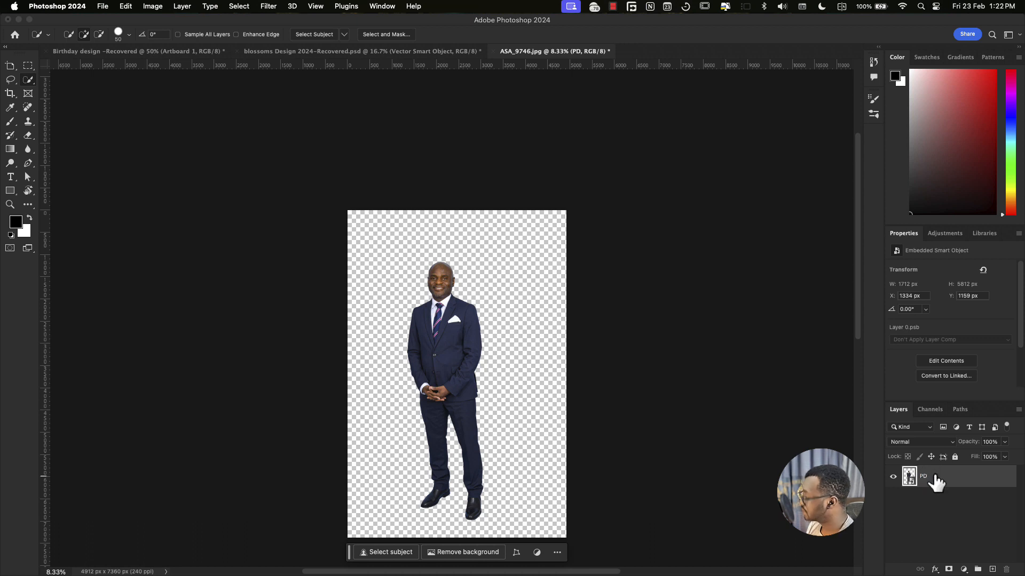
Step: Switch to the Birthday design document and paste the PD cutout onto Artboard 1
click(177, 52)
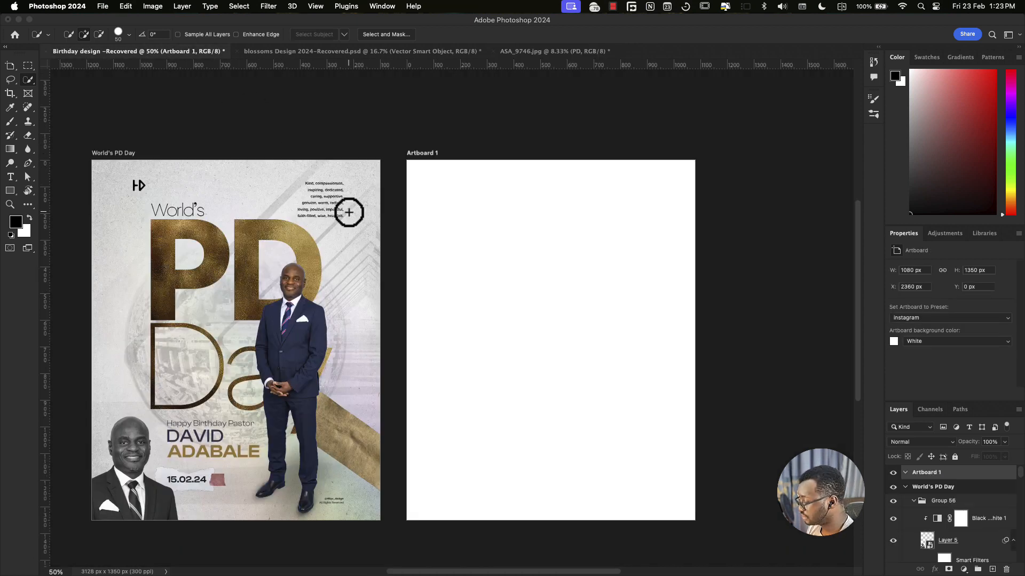
key(v)
key(super+v)
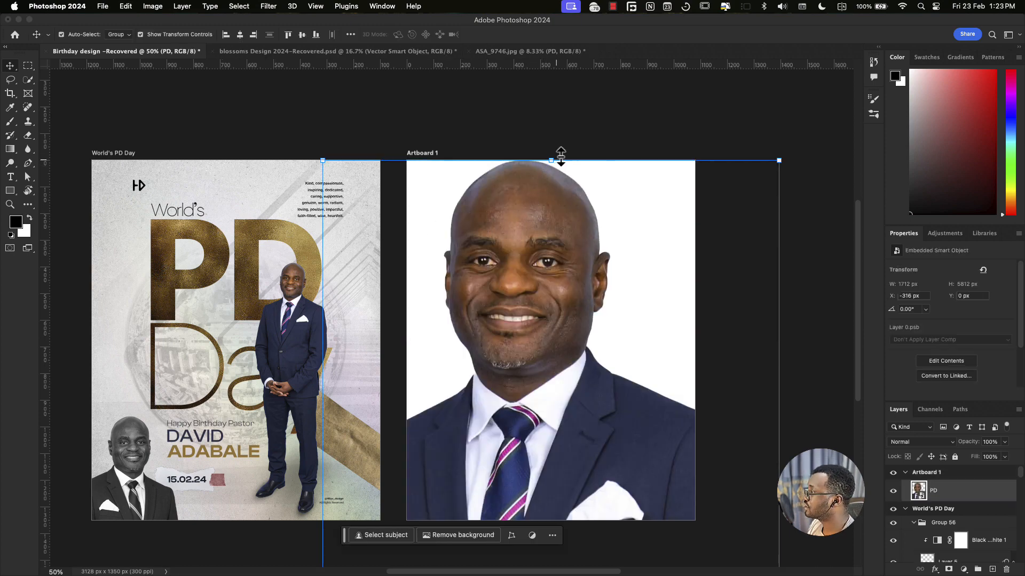
Step: Scale the pasted cutout proportionally to about 12.97%, matching it against the standing figure in the World's PD Day design
drag(553, 158, 570, 179)
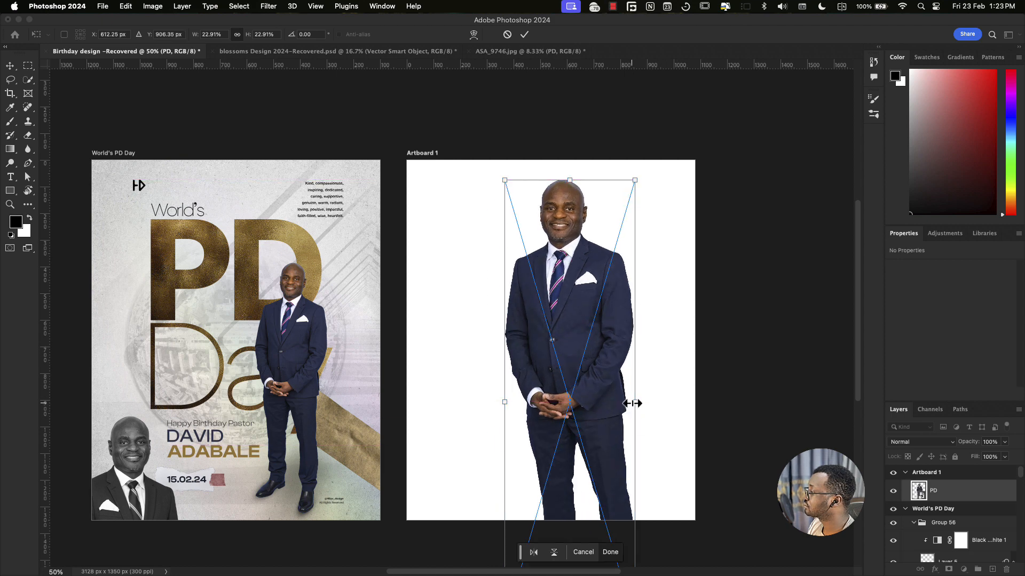
drag(632, 403, 295, 344)
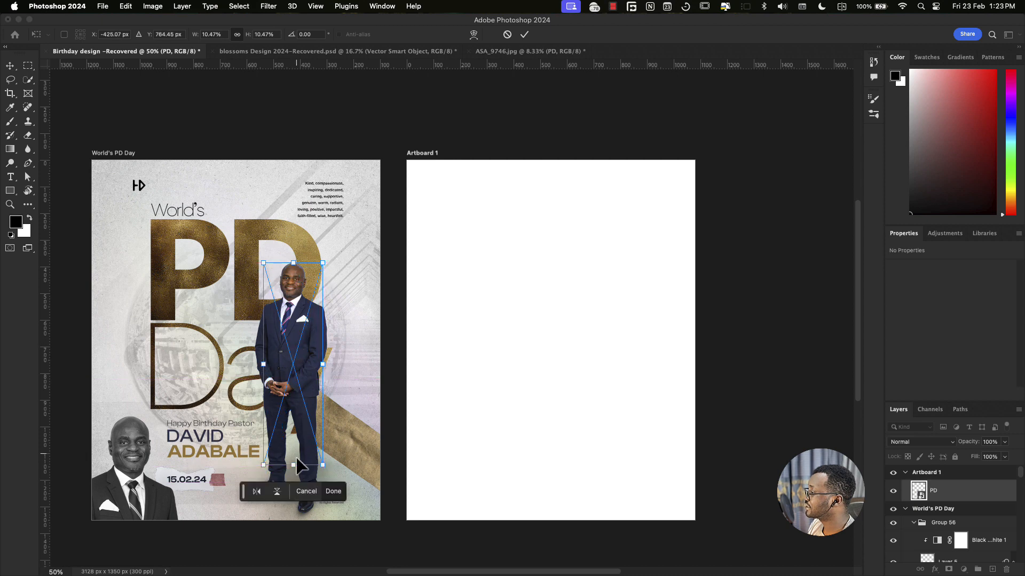
drag(295, 464, 291, 510)
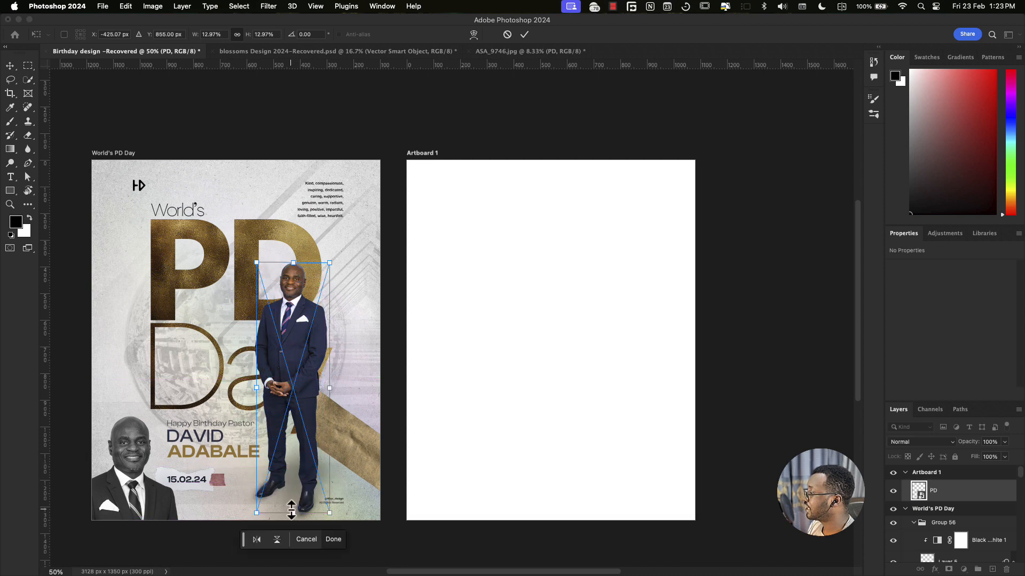
key(Return)
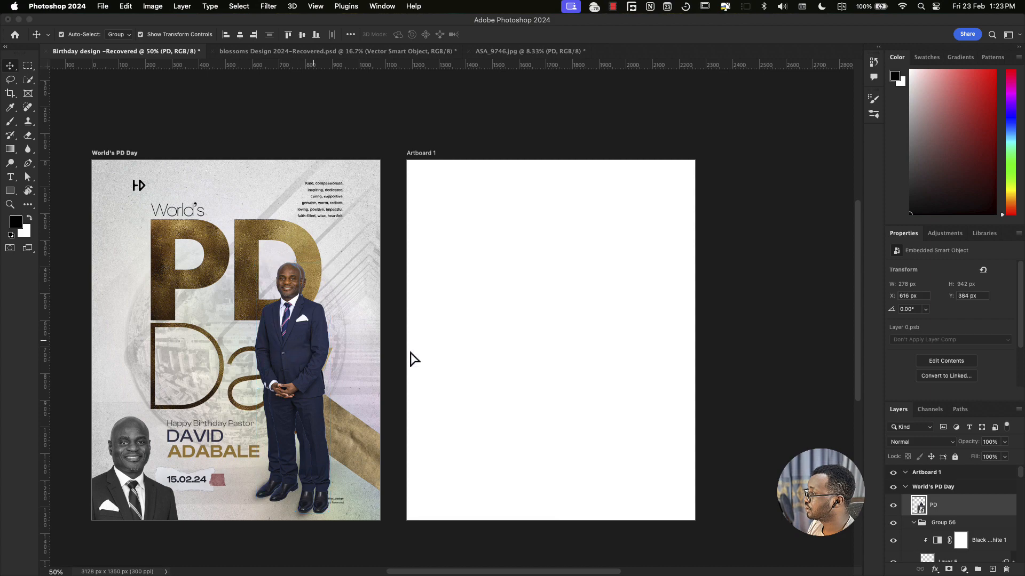
Step: Move the scaled cutout into the right half of Artboard 1 and rotate it 2.89°
drag(307, 346, 647, 354)
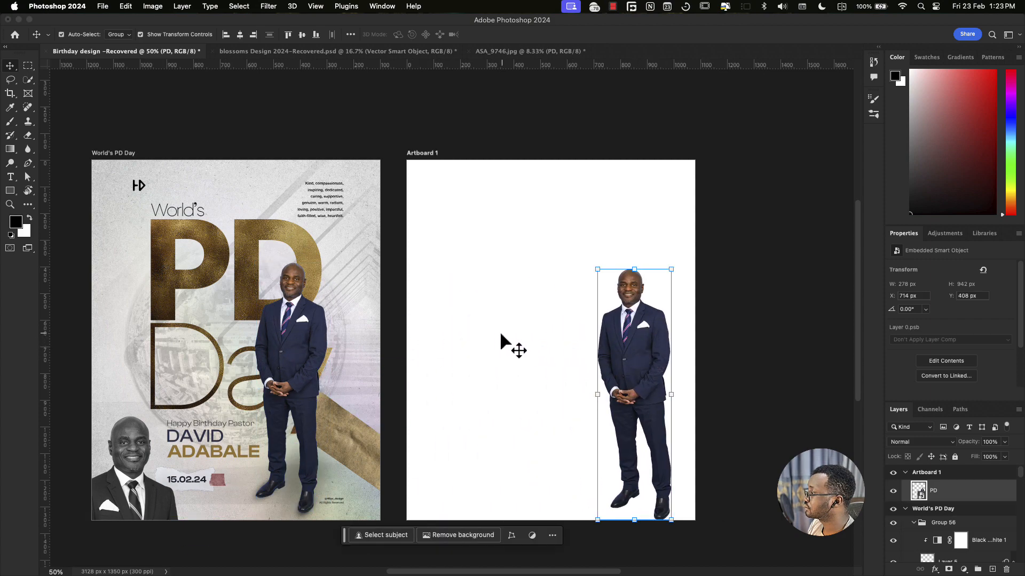
drag(635, 323, 600, 300)
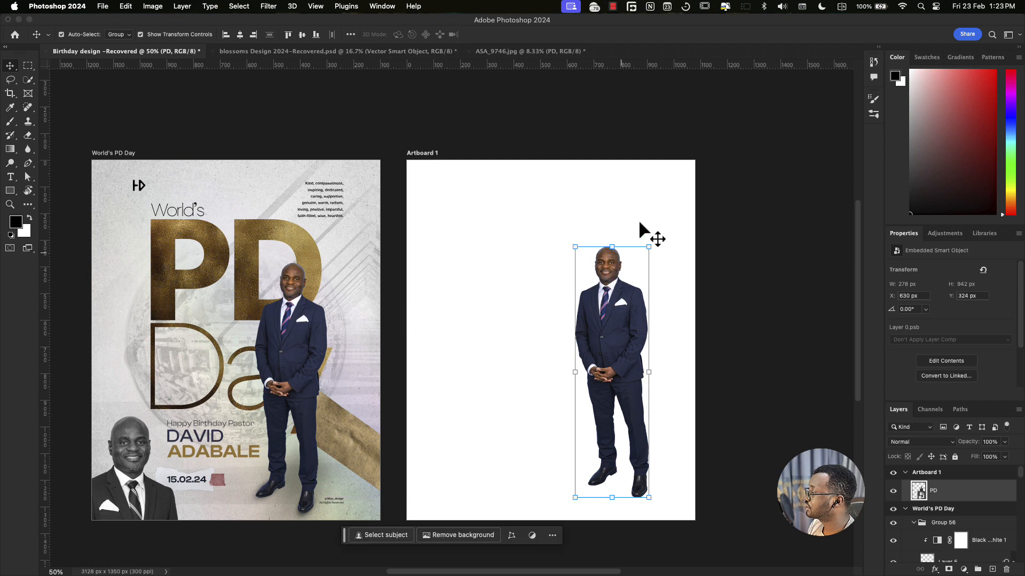
mouse_move(655, 243)
mouse_down()
mouse_move(663, 253)
mouse_move(645, 236)
mouse_up()
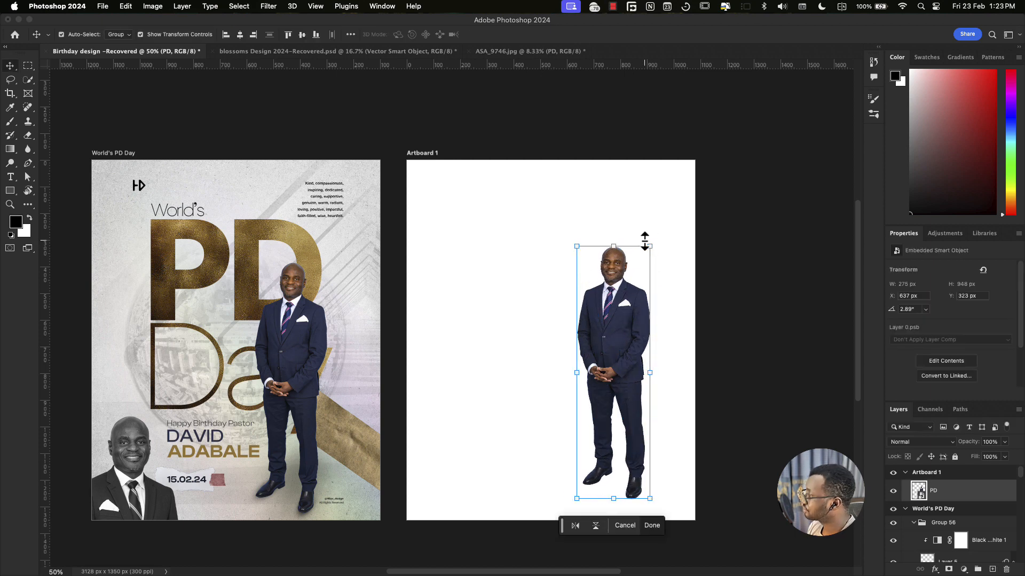
key(Return)
click(646, 210)
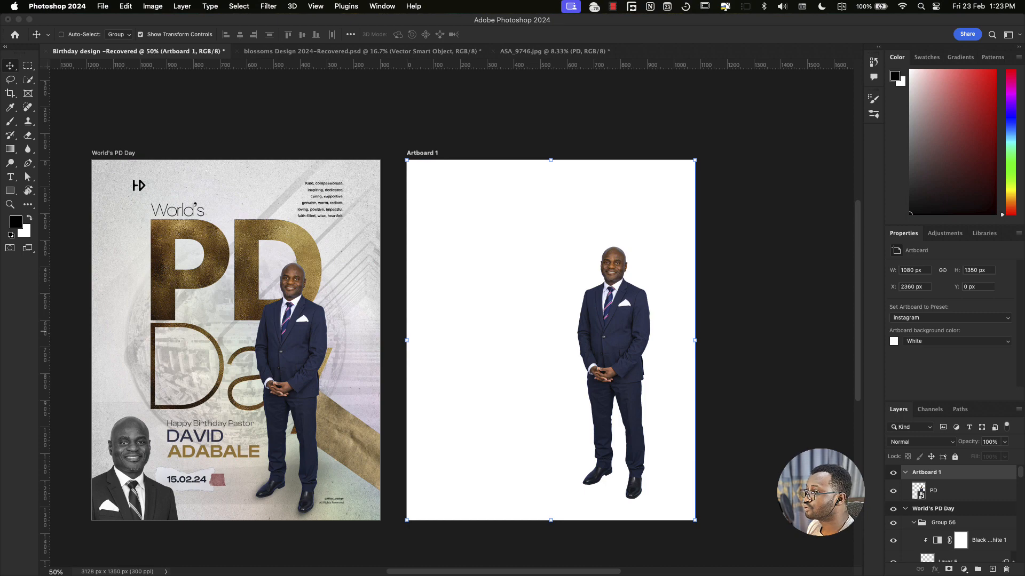
Step: Switch to Finder and place d8036c3bf3 copy.jpg from the Birthday design folder onto Artboard 1
key(super+Tab)
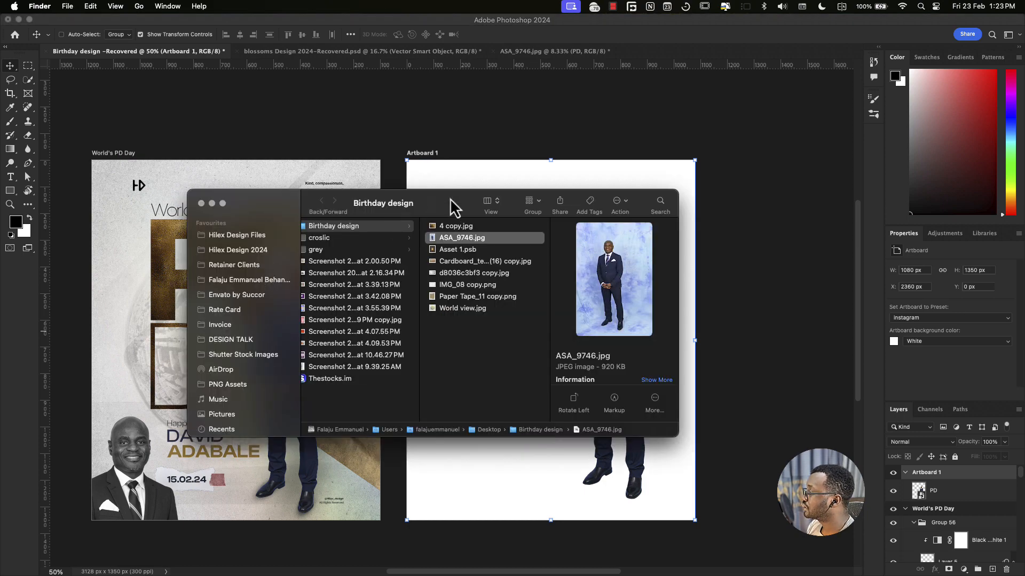
drag(450, 197, 403, 313)
click(401, 402)
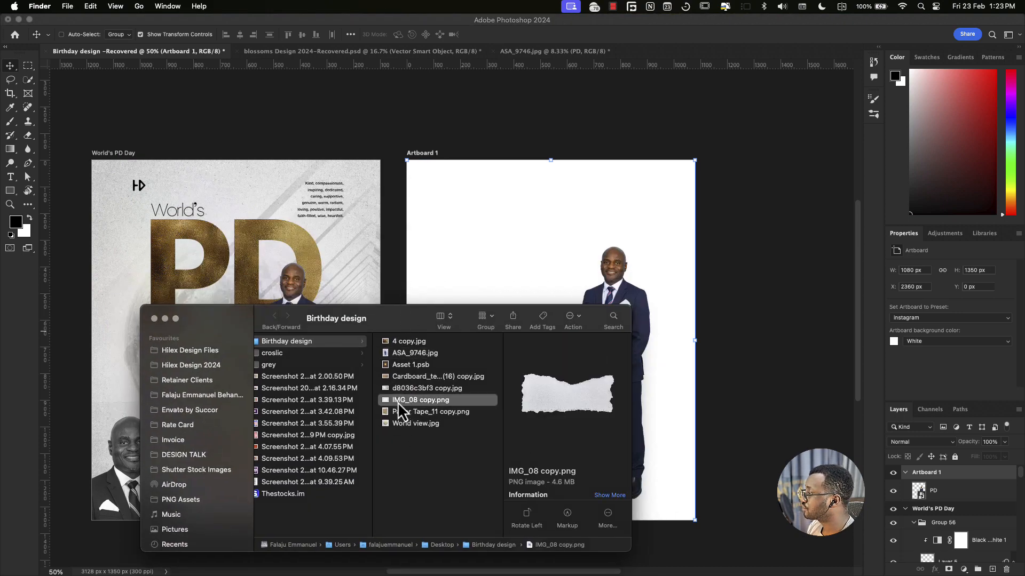
click(389, 392)
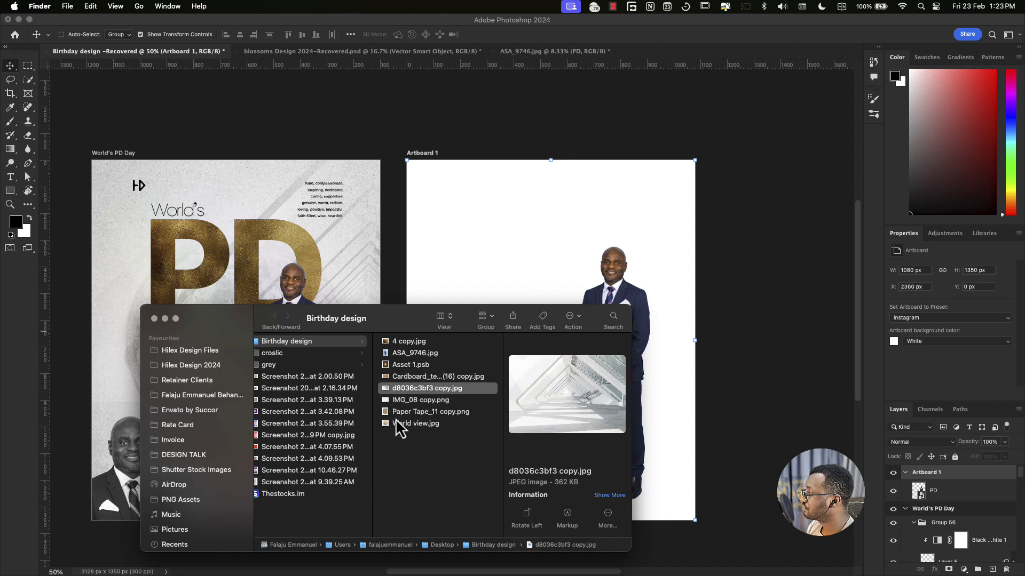
drag(405, 390, 539, 232)
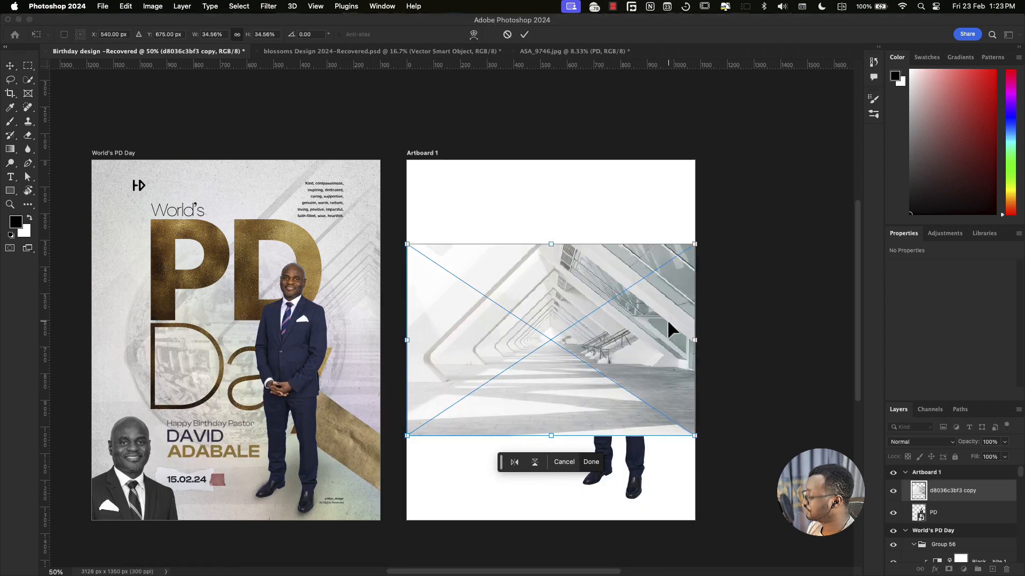
key(Return)
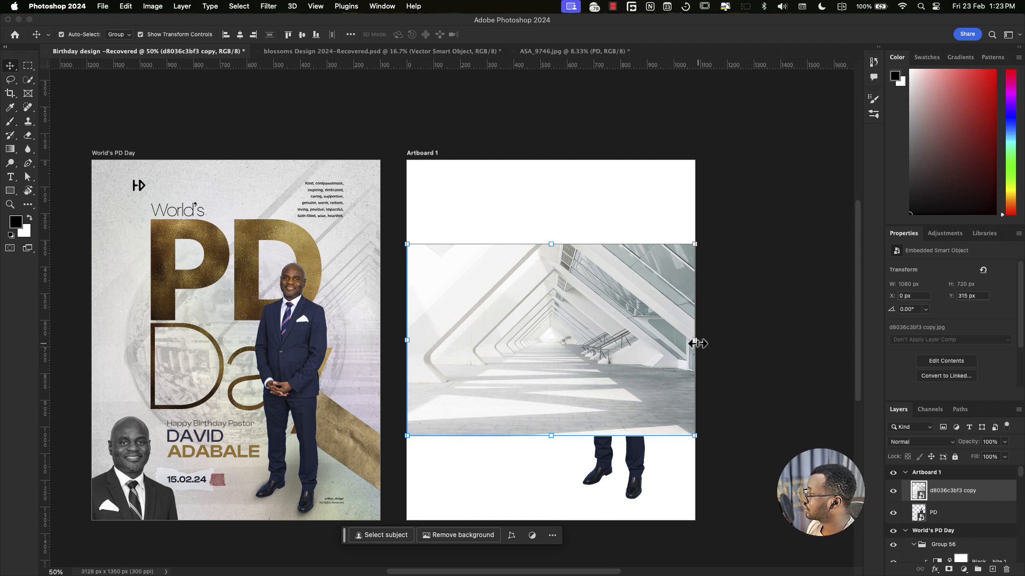
Step: Enlarge the architecture photo proportionally to about 2066 by 1378 px and position it so it covers all of Artboard 1
drag(698, 343, 843, 344)
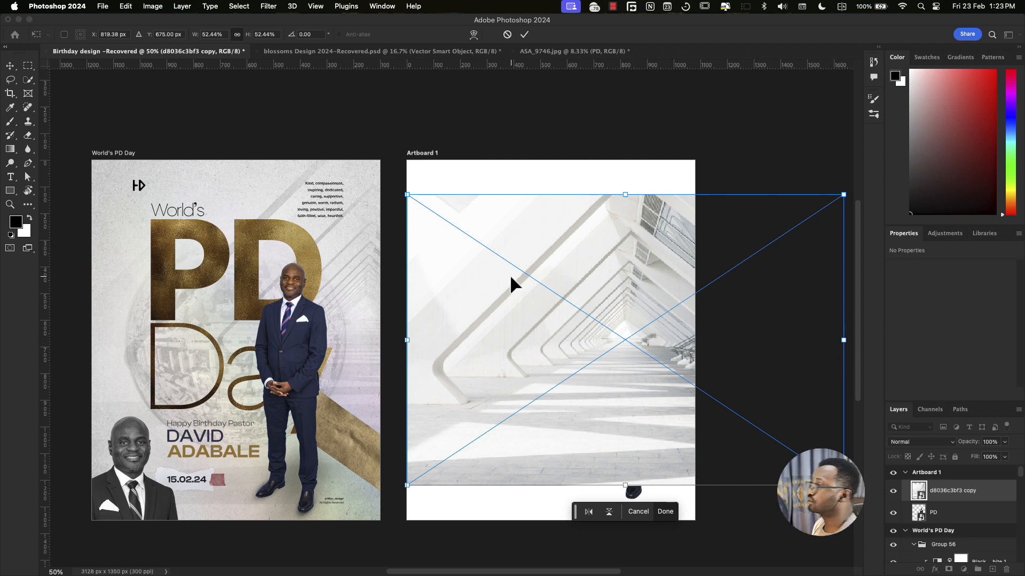
key(super+Tab)
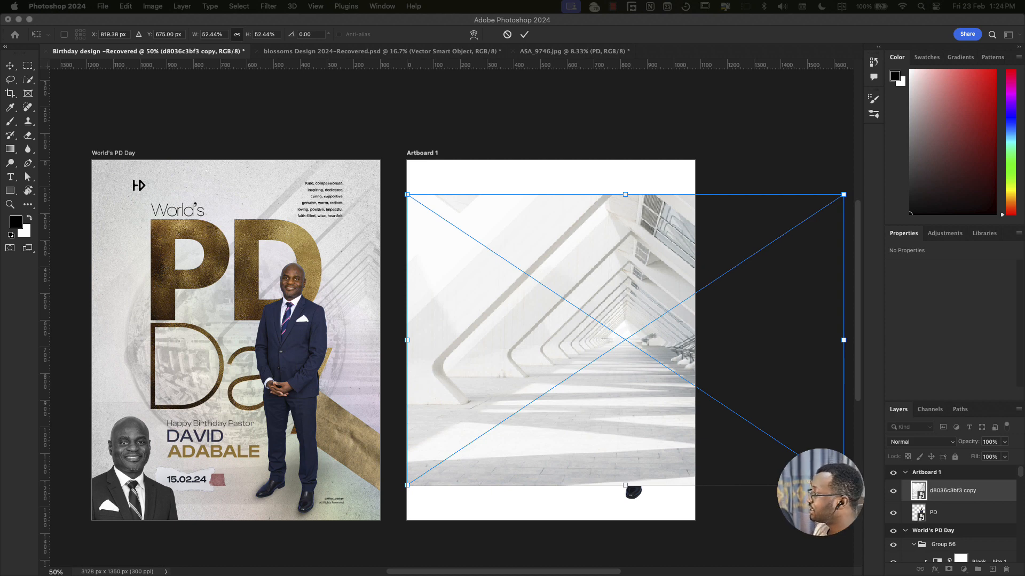
click(508, 260)
drag(515, 264, 386, 204)
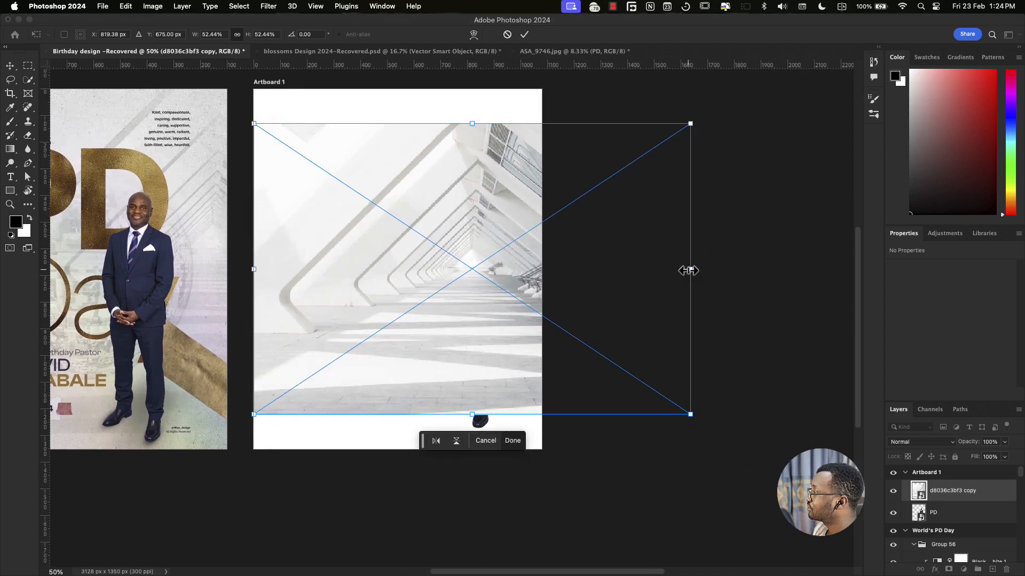
drag(690, 270, 803, 293)
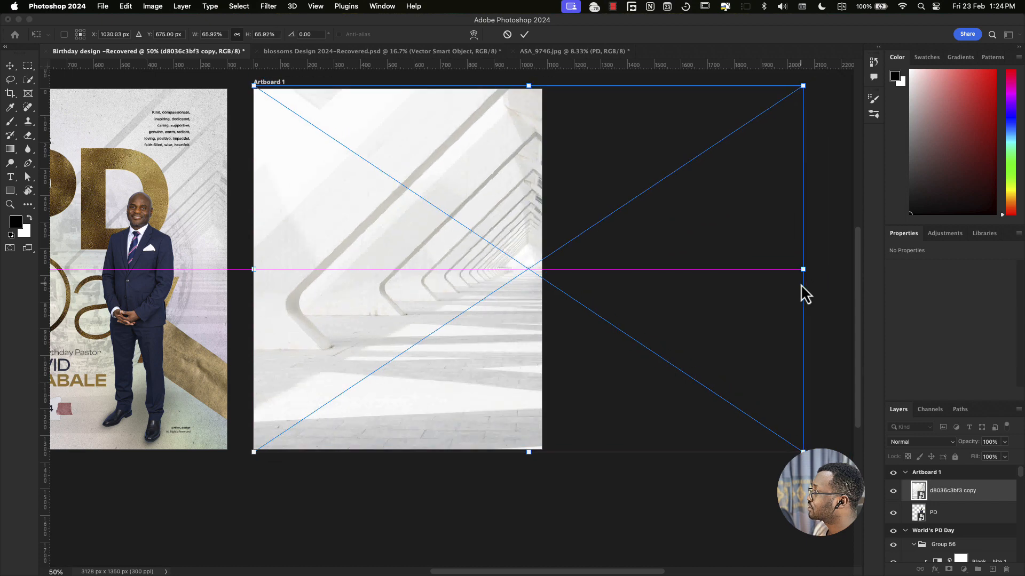
drag(651, 284, 665, 312)
drag(656, 267, 647, 261)
key(Return)
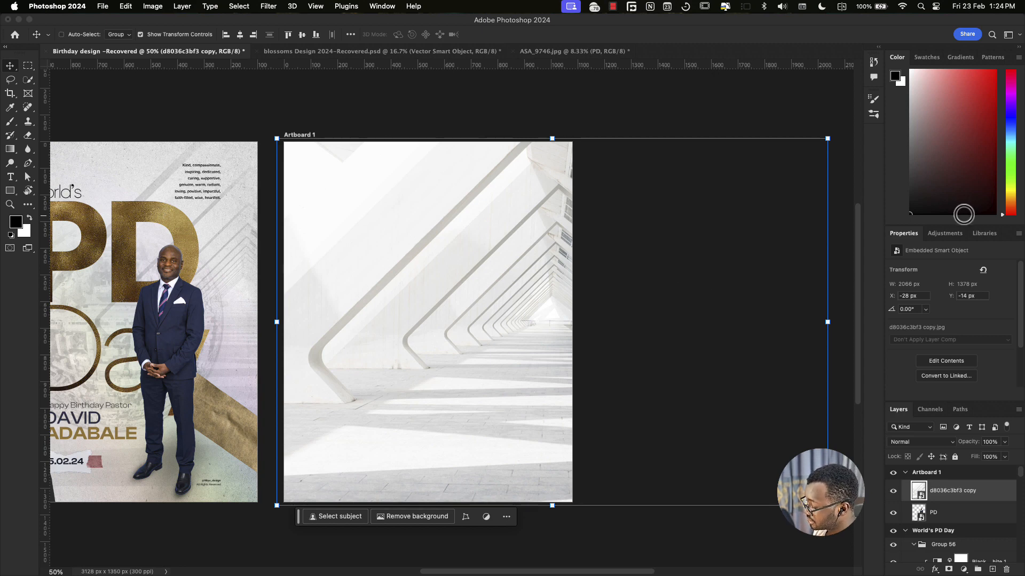
Step: Send the architecture photo behind the PD cutout in Artboard 1's layer order
key(super+bracketleft)
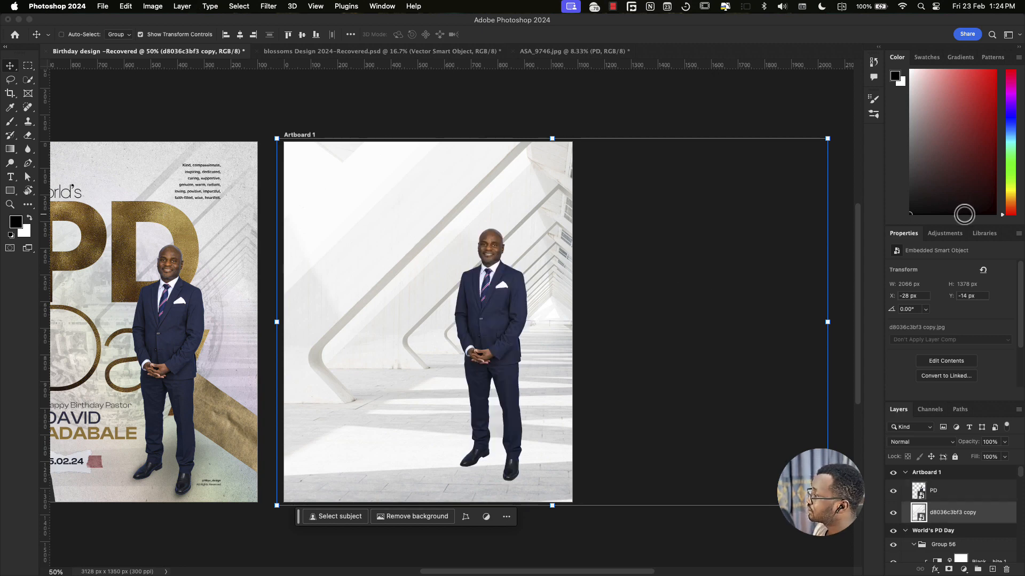
key(super+bracketright)
key(super+bracketleft)
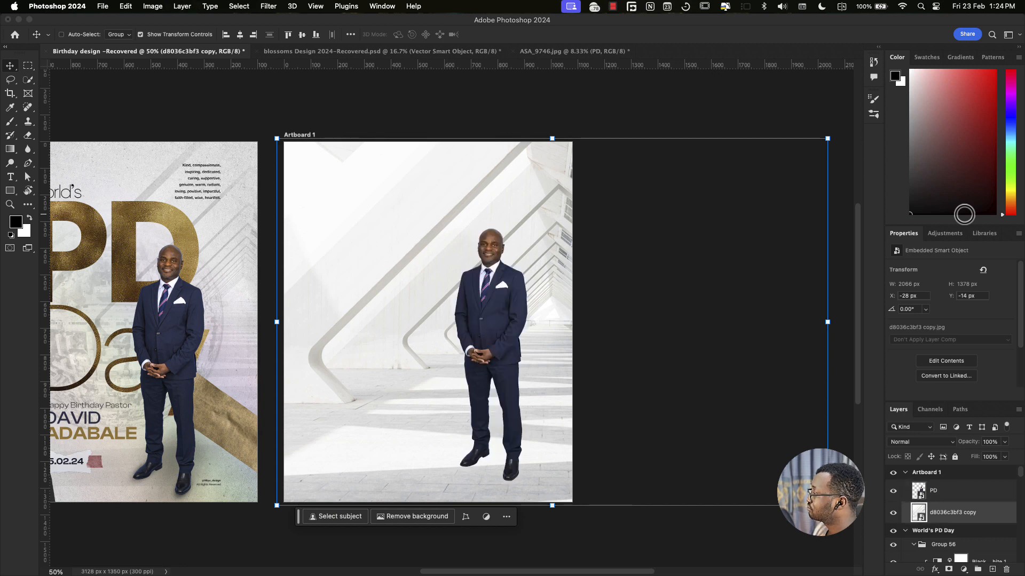
key(super+bracketright)
key(super+bracketleft)
key(super+bracketright)
key(super+bracketleft)
key(super+bracketright)
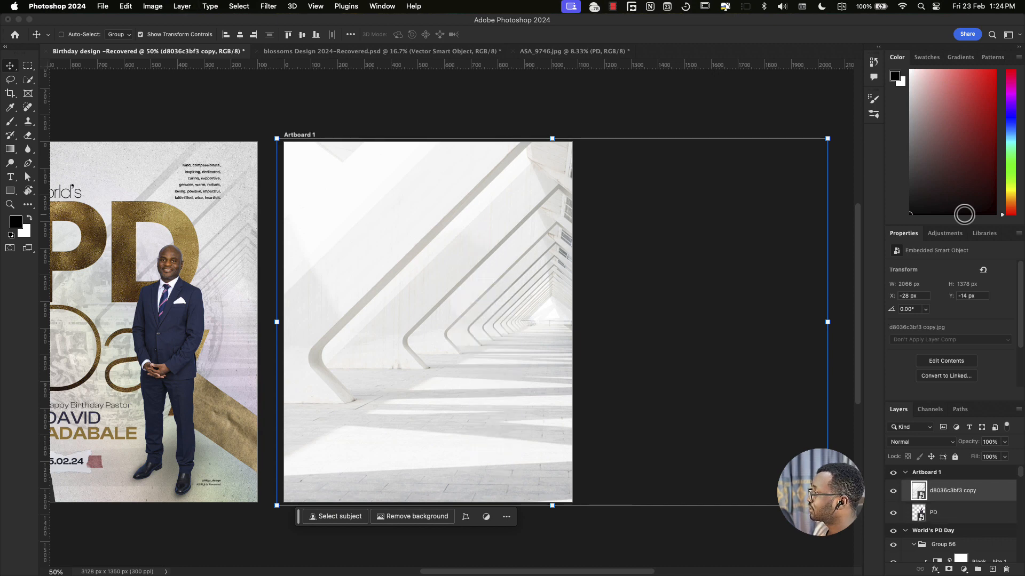
key(super+bracketleft)
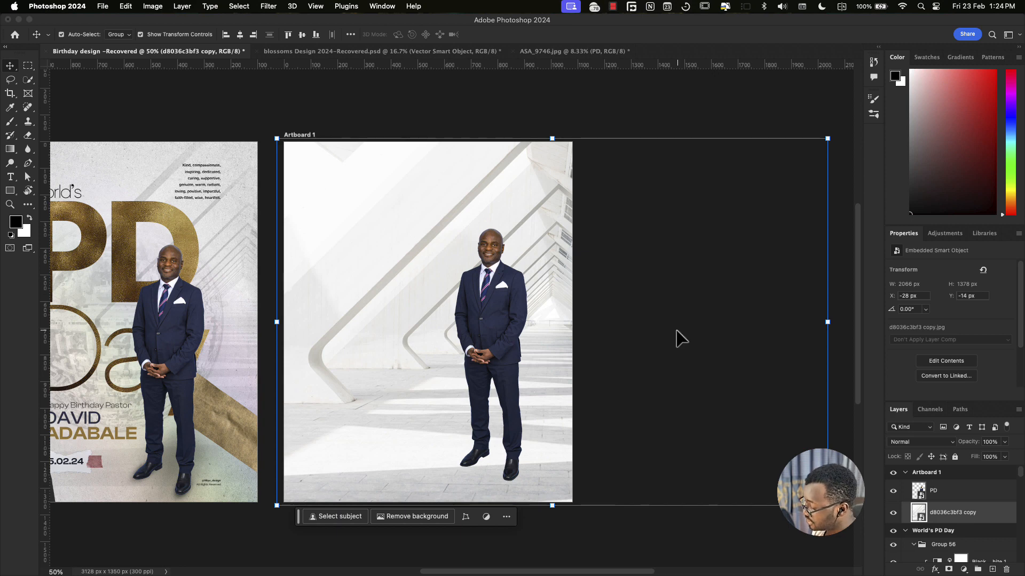
Step: Switch to Finder and place World view.jpg from the Birthday design folder onto Artboard 1 above the PD cutout
key(space)
drag(606, 260, 657, 221)
click(553, 240)
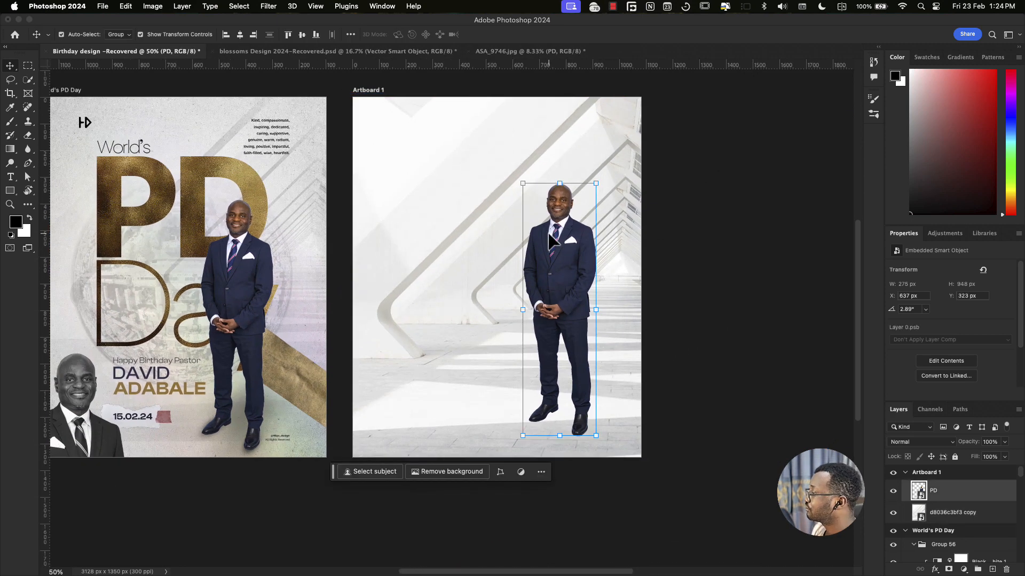
scroll(561, 239, left, 5)
scroll(560, 239, down, 2)
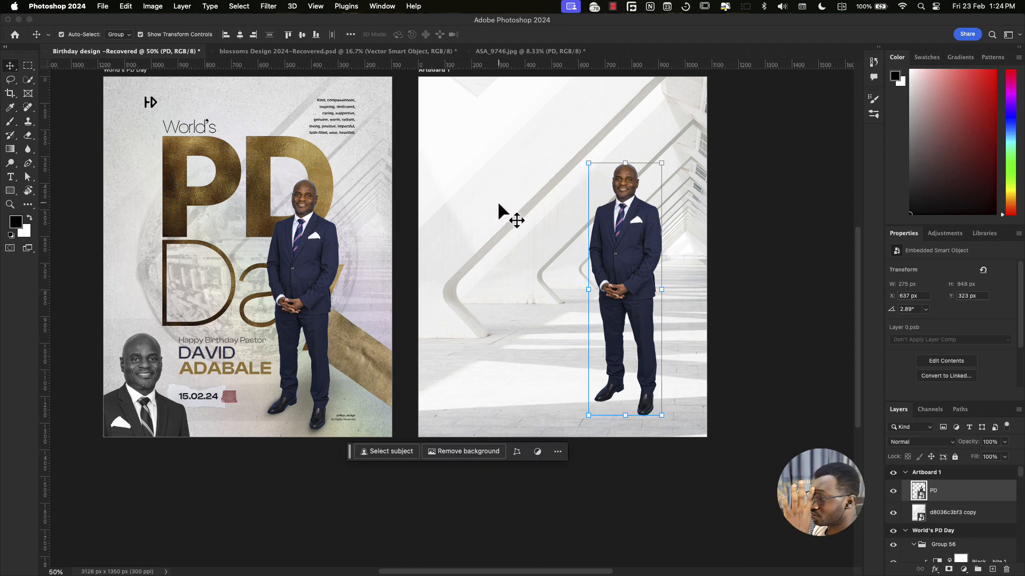
key(super)
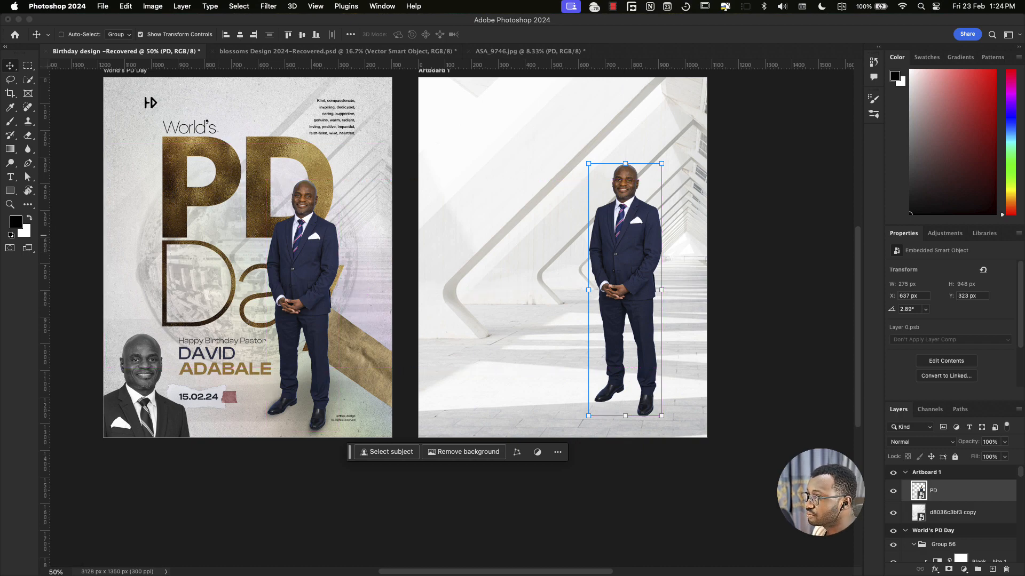
key(super+Tab)
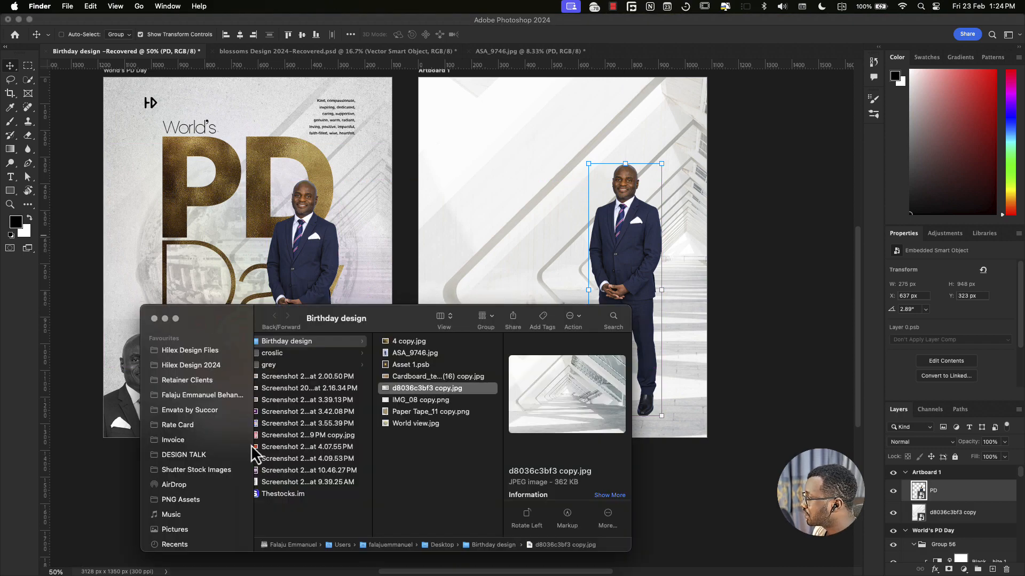
click(408, 405)
click(415, 427)
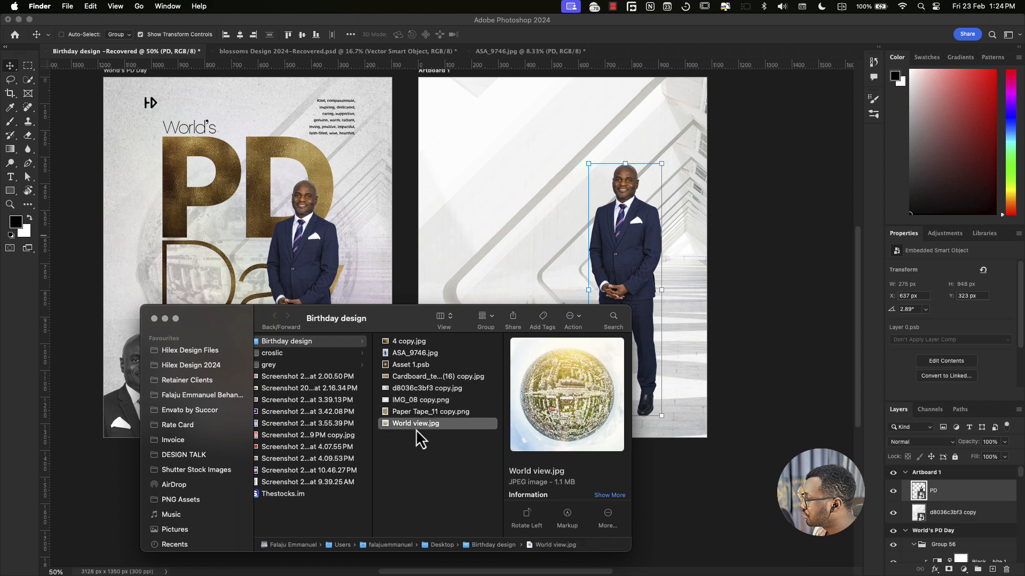
key(space)
key(space)
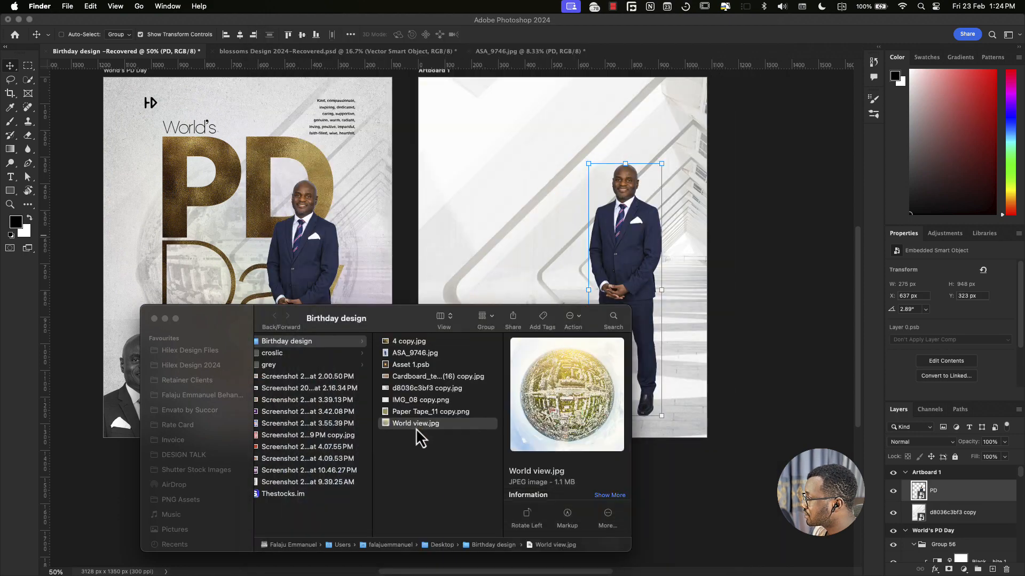
drag(415, 428, 517, 256)
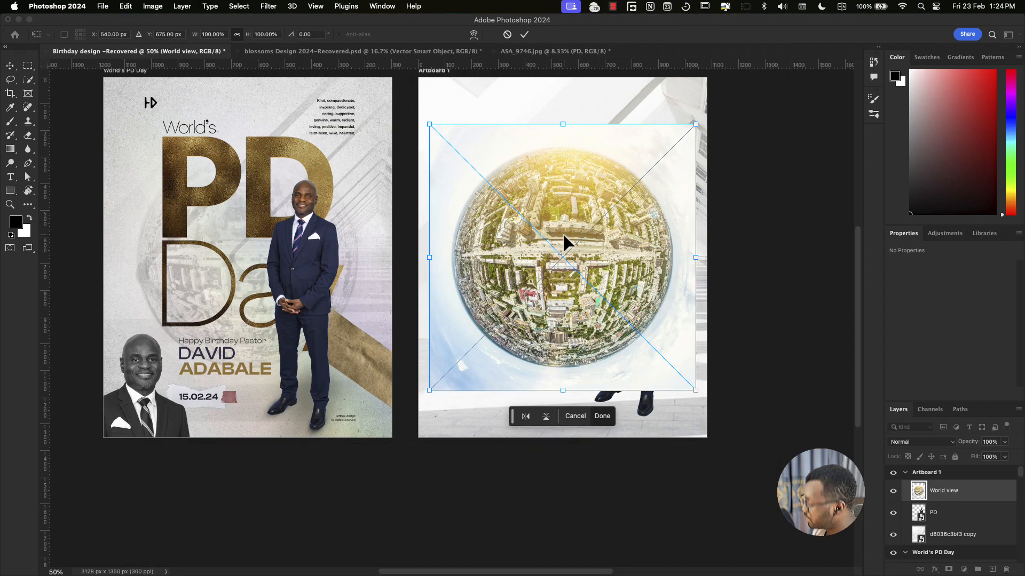
key(Return)
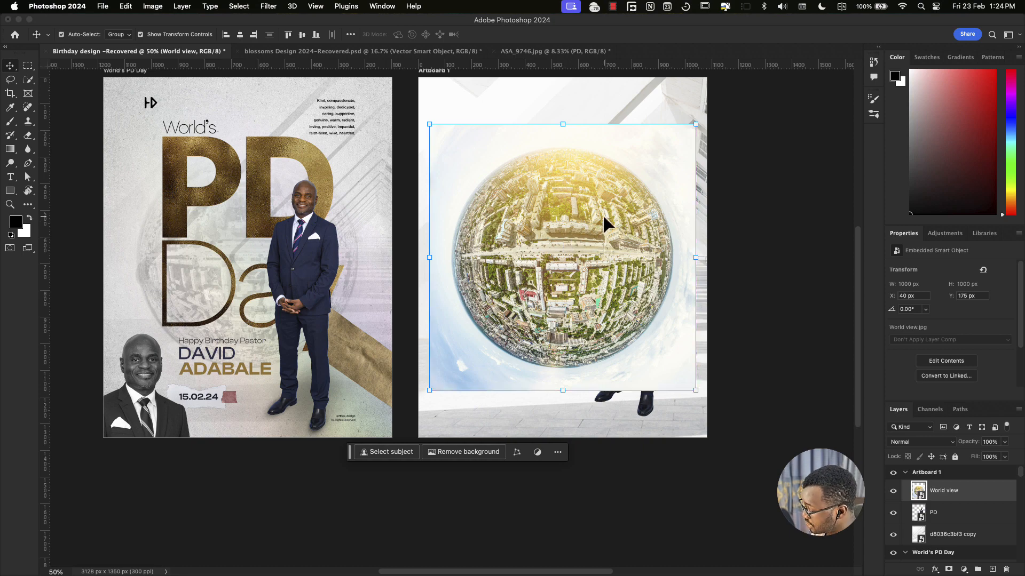
Step: Send the World view image behind the PD cutout and enlarge it proportionally to about 1059 by 1059 px
key(super+bracketleft)
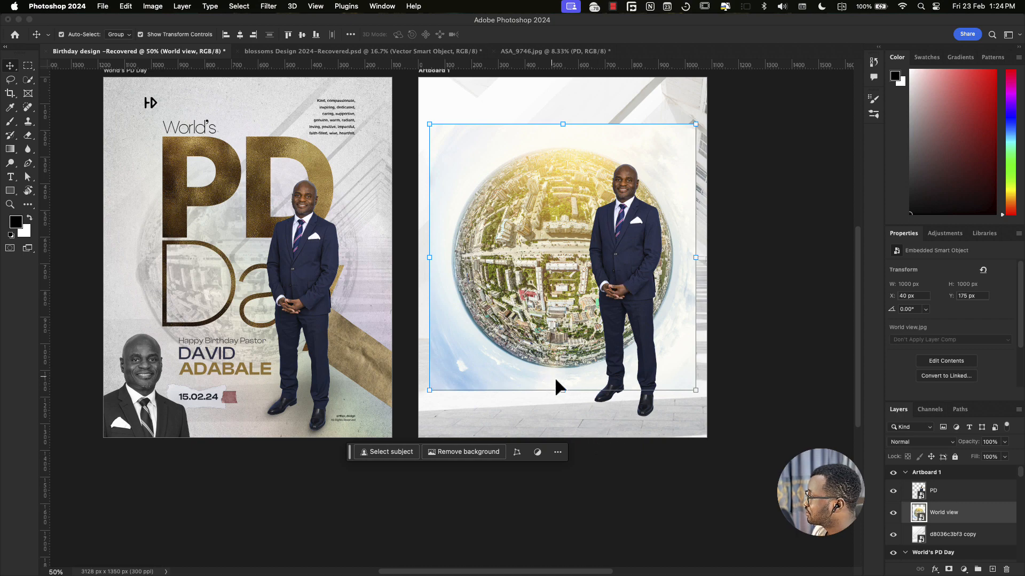
drag(563, 390, 560, 405)
key(Return)
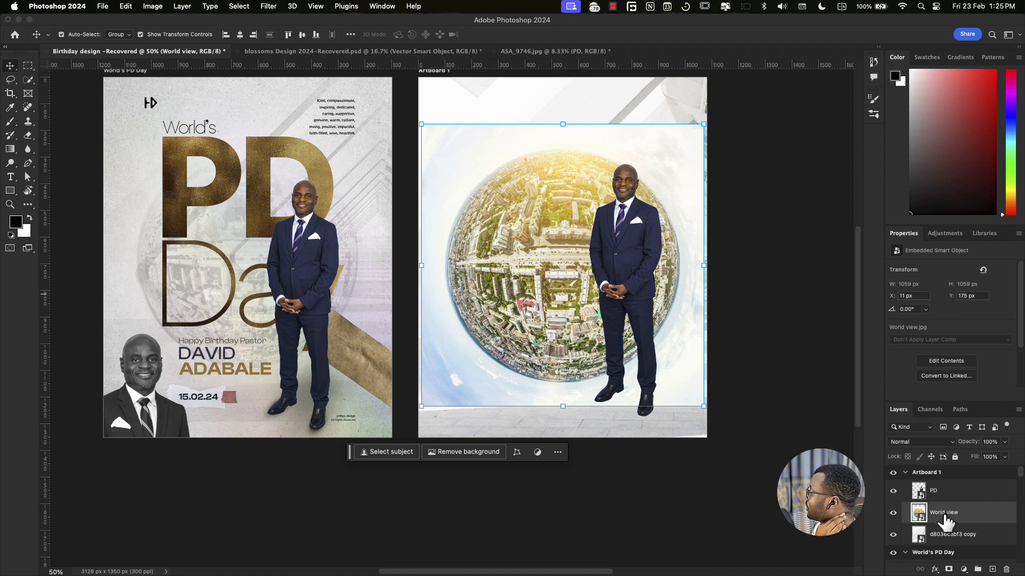
Step: Add a layer mask to the World view layer in Artboard 1
scroll(940, 512, down, 1)
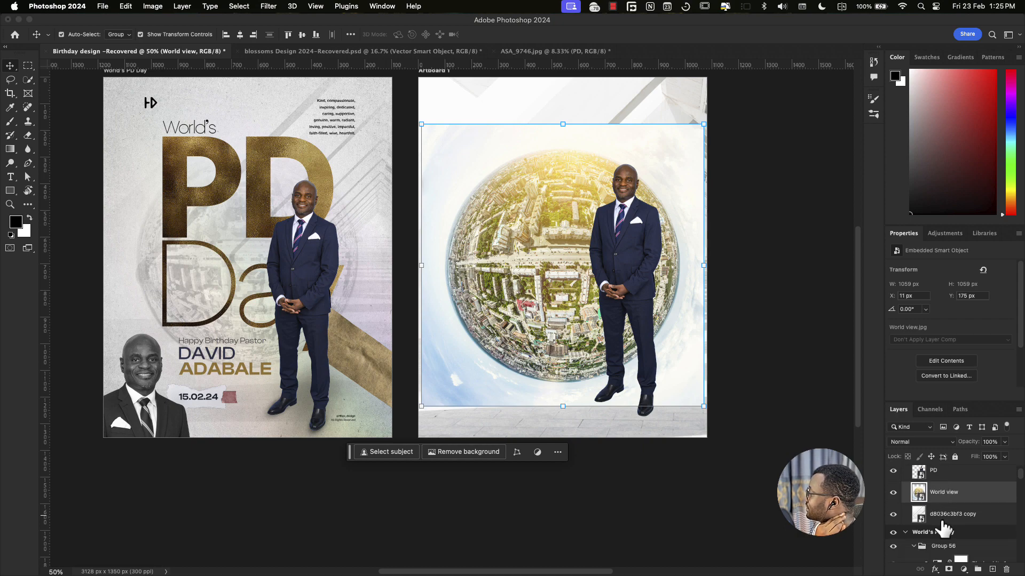
click(939, 516)
click(587, 203)
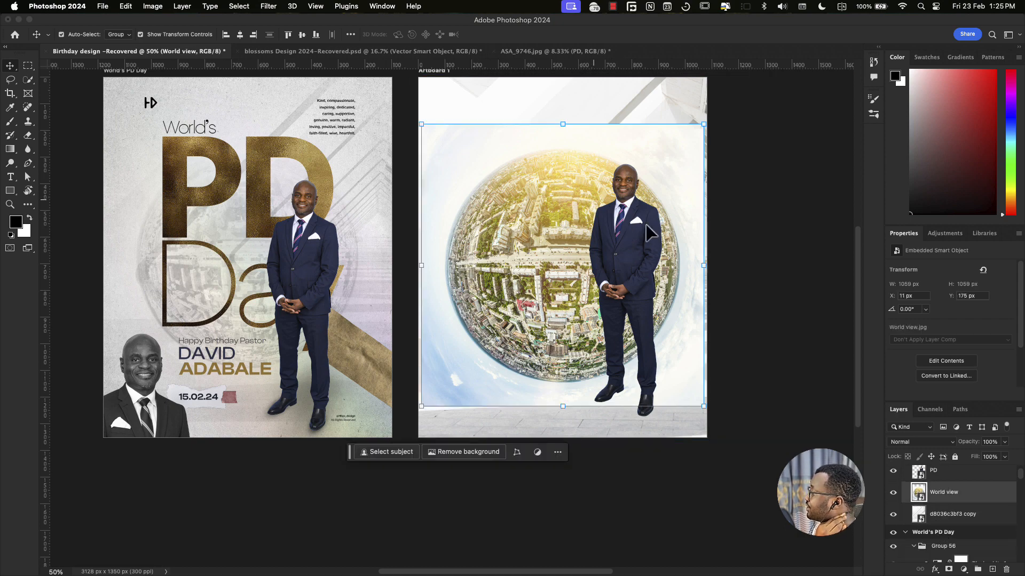
click(948, 570)
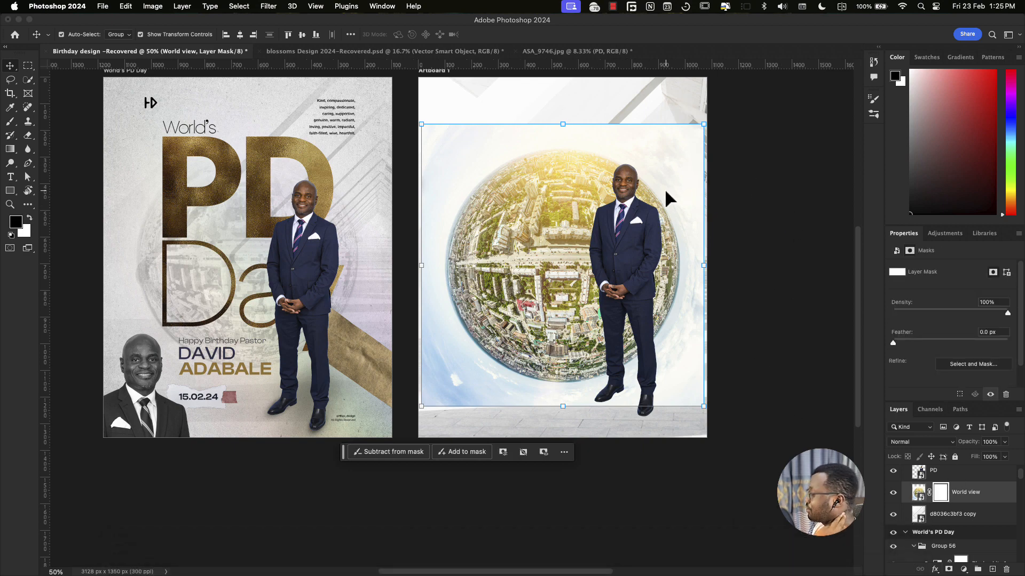
Step: Paint black on the World view mask with a soft 300 px brush at 84% opacity to fade the sky around the globe
key(b)
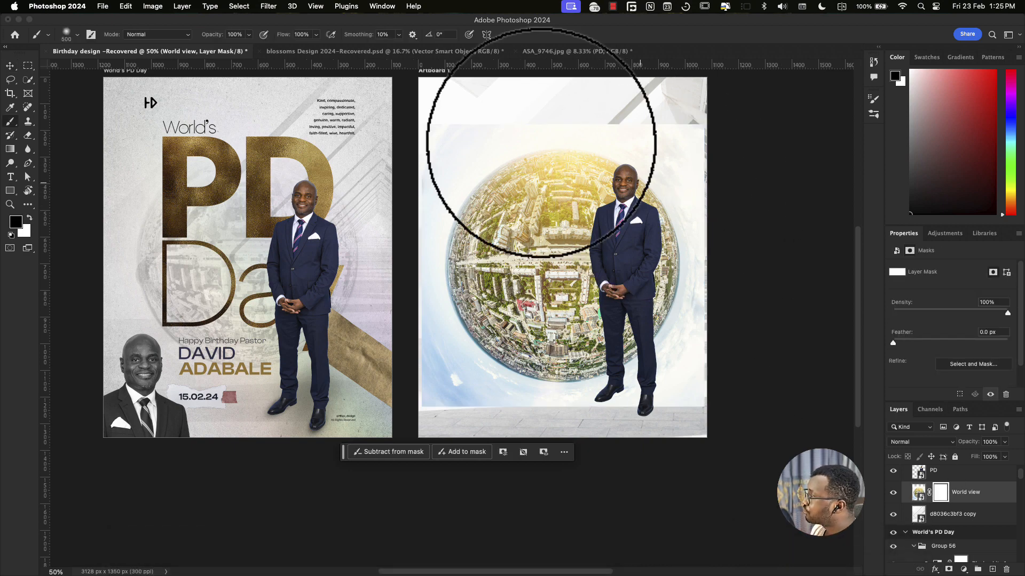
key(bracketleft)
key(bracketleft)
key(bracketleft)
key(bracketleft)
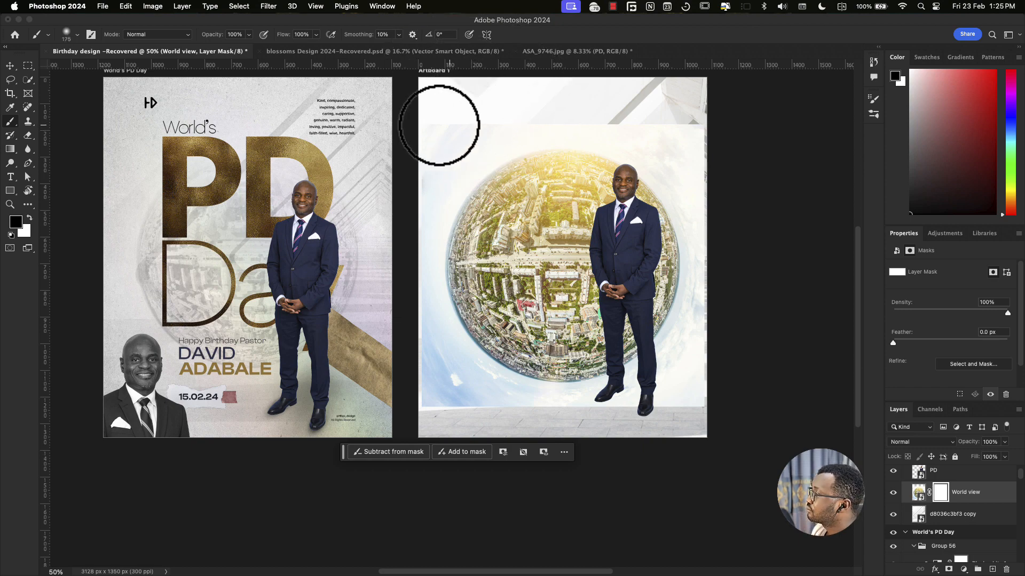
key(bracketright)
key(bracketright)
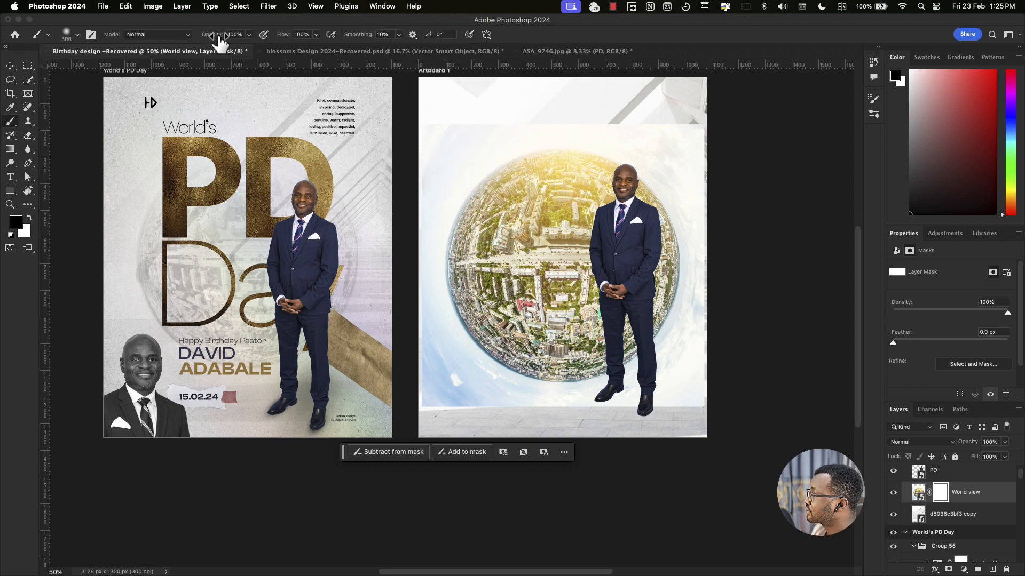
drag(217, 37, 208, 36)
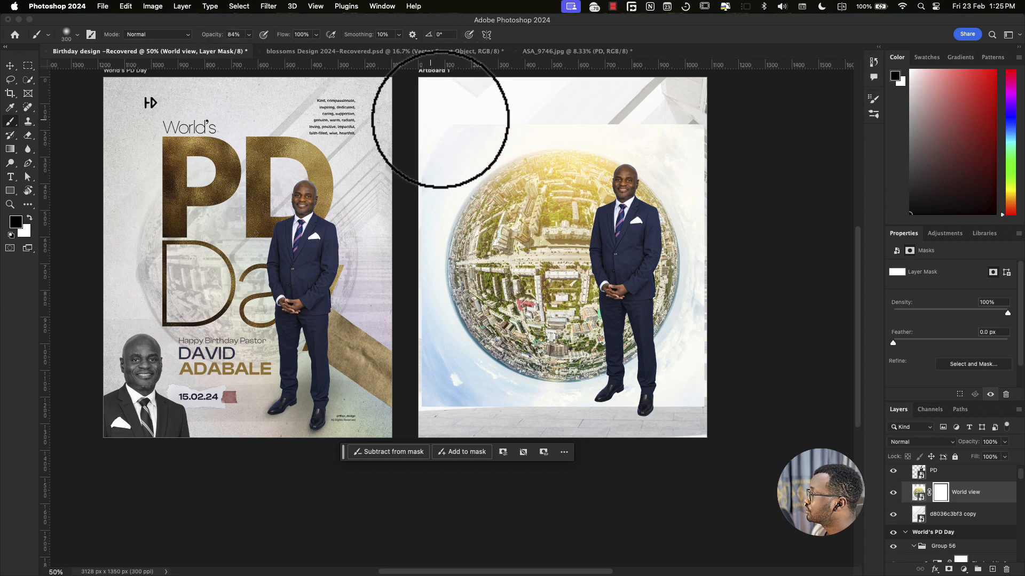
mouse_move(799, 96)
mouse_down()
mouse_move(562, 97)
mouse_move(668, 114)
mouse_move(568, 107)
mouse_move(659, 106)
mouse_move(705, 122)
mouse_move(718, 133)
mouse_move(715, 172)
mouse_move(745, 218)
mouse_move(738, 196)
mouse_move(739, 398)
mouse_move(730, 276)
mouse_move(703, 444)
mouse_move(727, 380)
mouse_move(667, 462)
mouse_up()
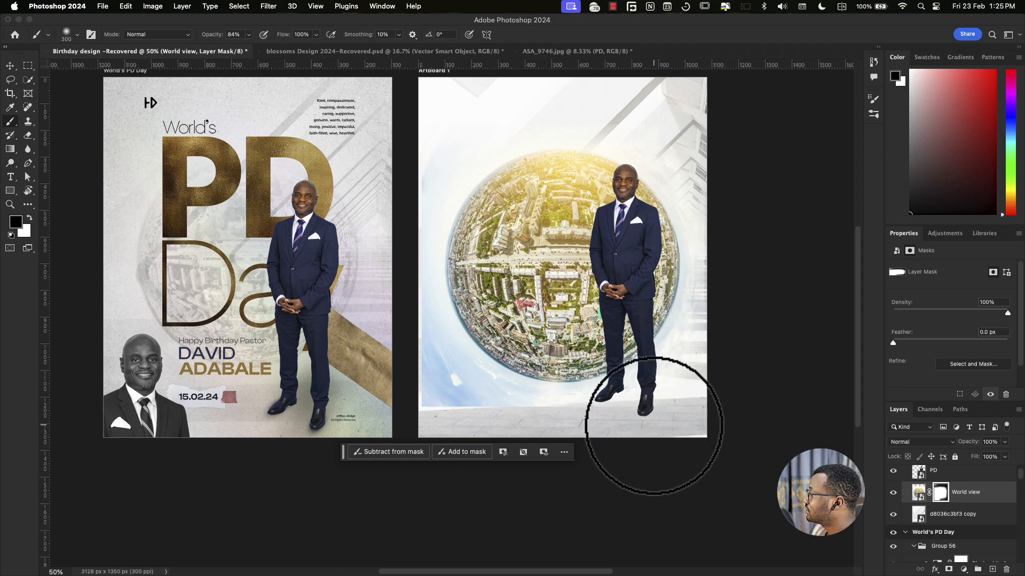
mouse_move(399, 404)
mouse_down()
mouse_move(518, 437)
mouse_move(476, 428)
mouse_move(364, 264)
mouse_move(411, 387)
mouse_move(398, 238)
mouse_move(403, 286)
mouse_move(430, 91)
mouse_move(419, 311)
mouse_move(498, 431)
mouse_move(494, 412)
mouse_move(511, 422)
mouse_move(455, 402)
mouse_up()
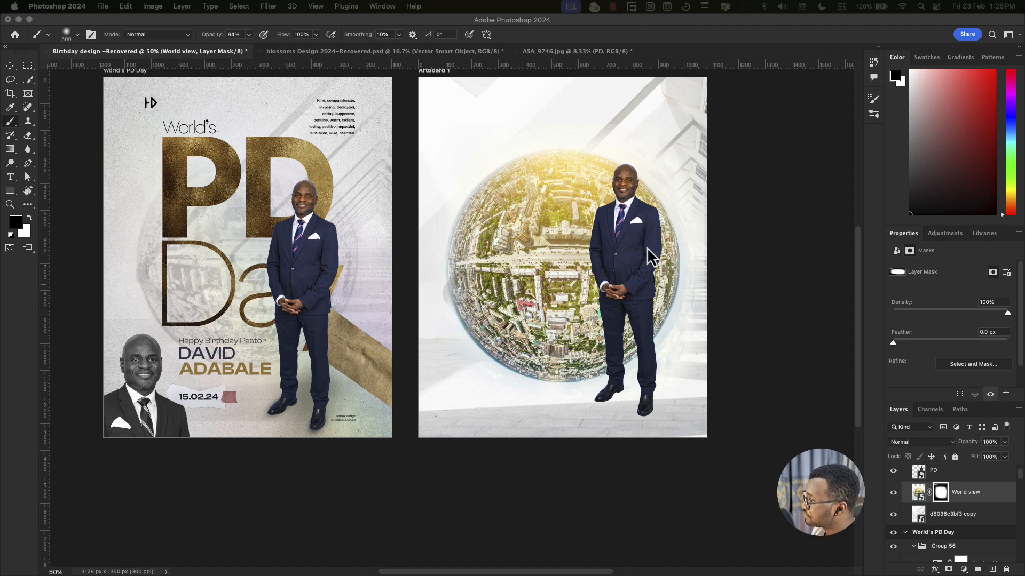
Step: Duplicate the PD cutout and move the copy to the lower-left area of Artboard 1
click(626, 223)
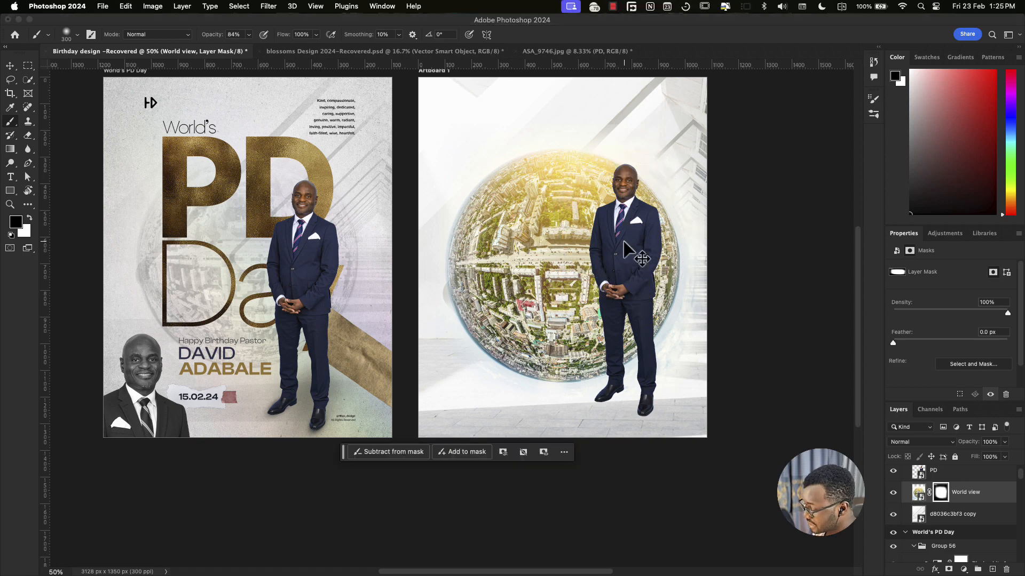
key(v)
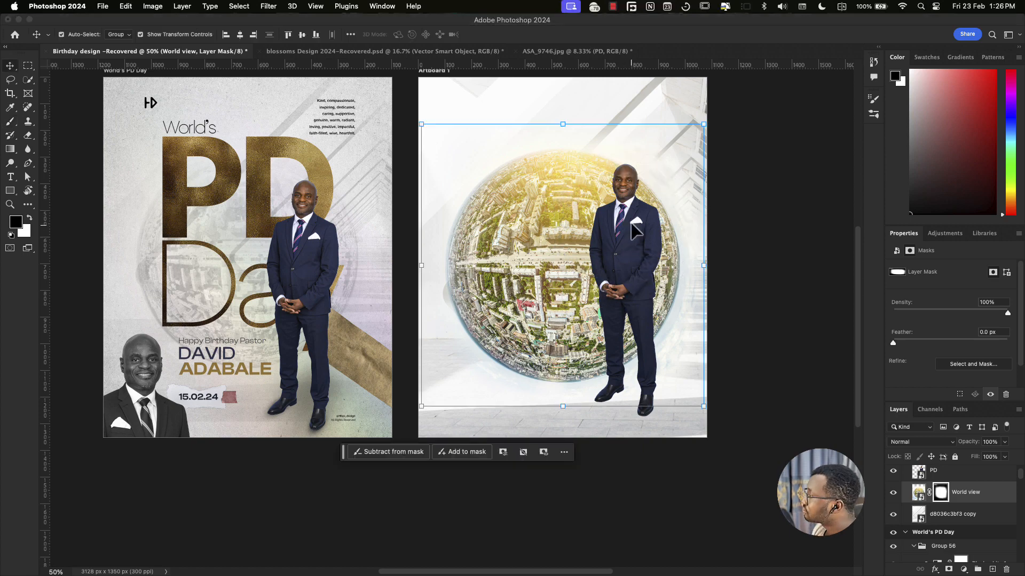
click(628, 222)
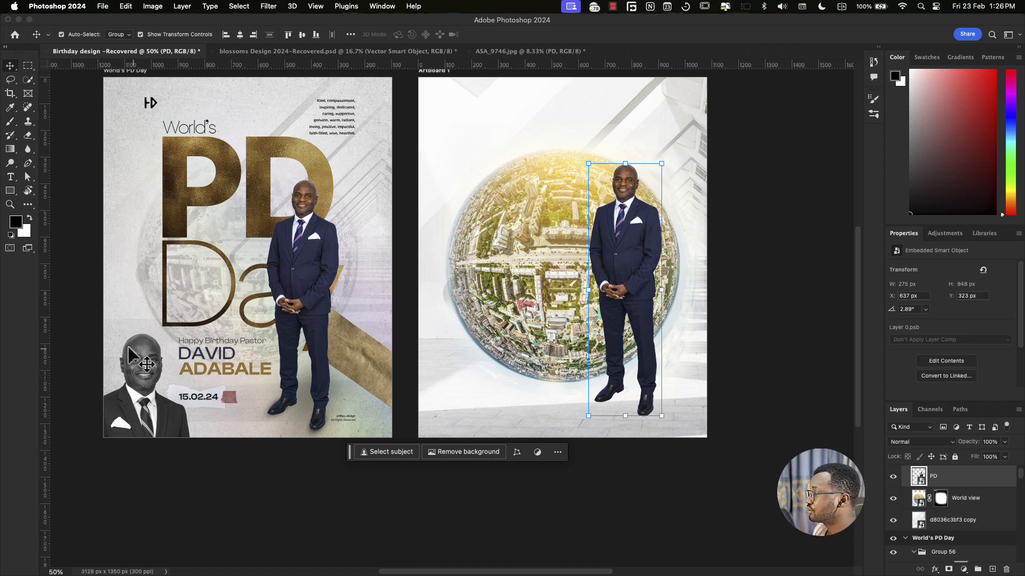
click(140, 365)
click(624, 219)
click(628, 205)
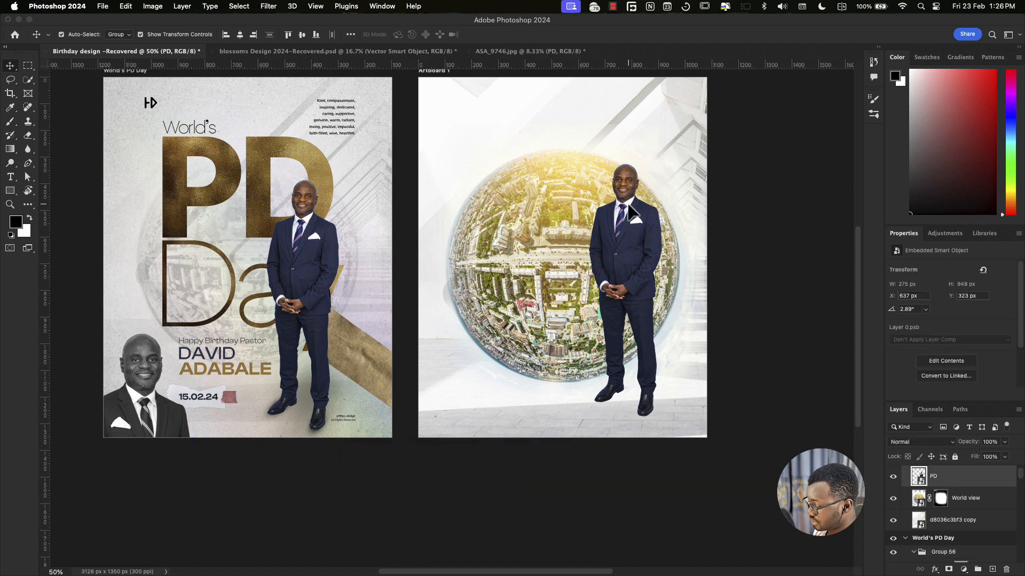
super+click(629, 205)
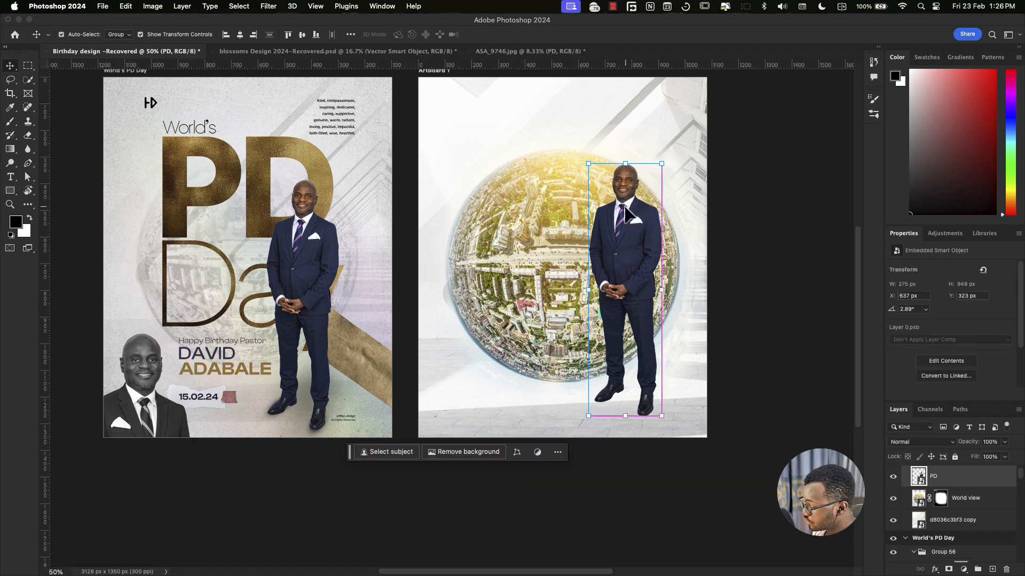
key(super+j)
drag(639, 235, 529, 377)
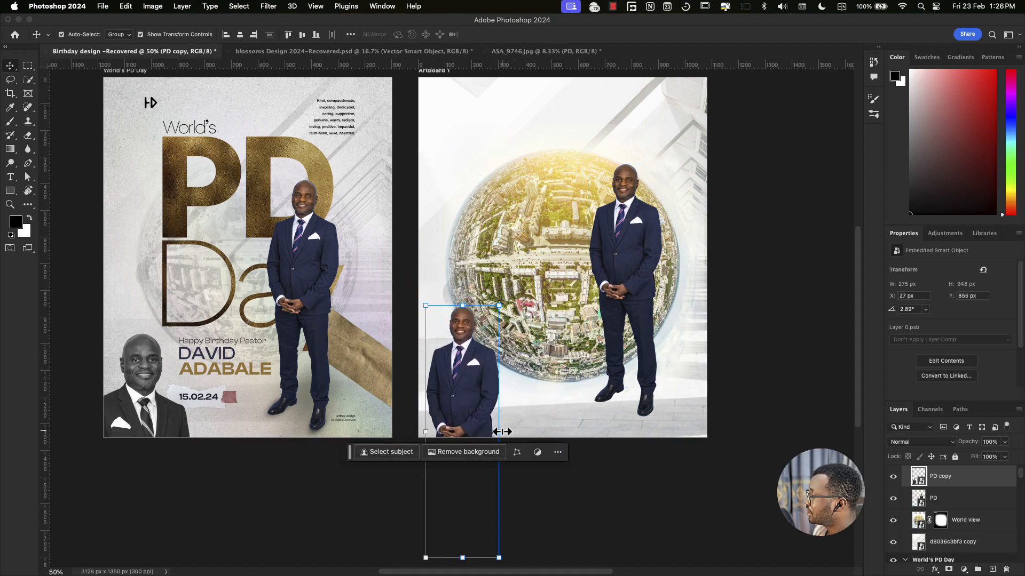
Step: Flip the PD copy horizontally, scale it to about 338 by 1168 px and fit its head and shoulders into Artboard 1's lower-left corner
drag(502, 432, 581, 422)
drag(510, 338, 486, 391)
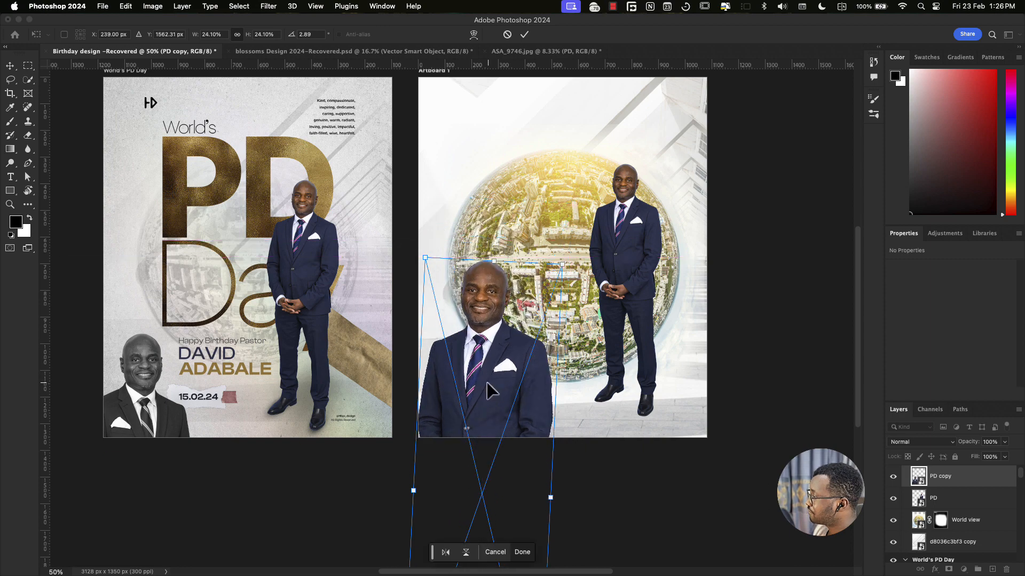
click(444, 554)
drag(475, 330, 465, 389)
drag(459, 323, 497, 354)
drag(476, 393, 482, 368)
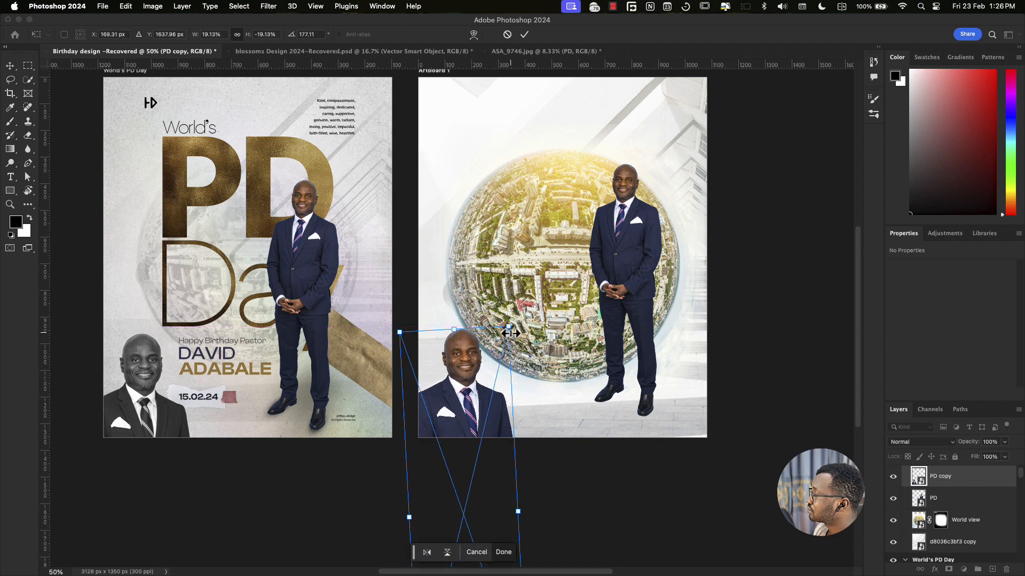
drag(510, 333, 495, 380)
drag(477, 421, 466, 364)
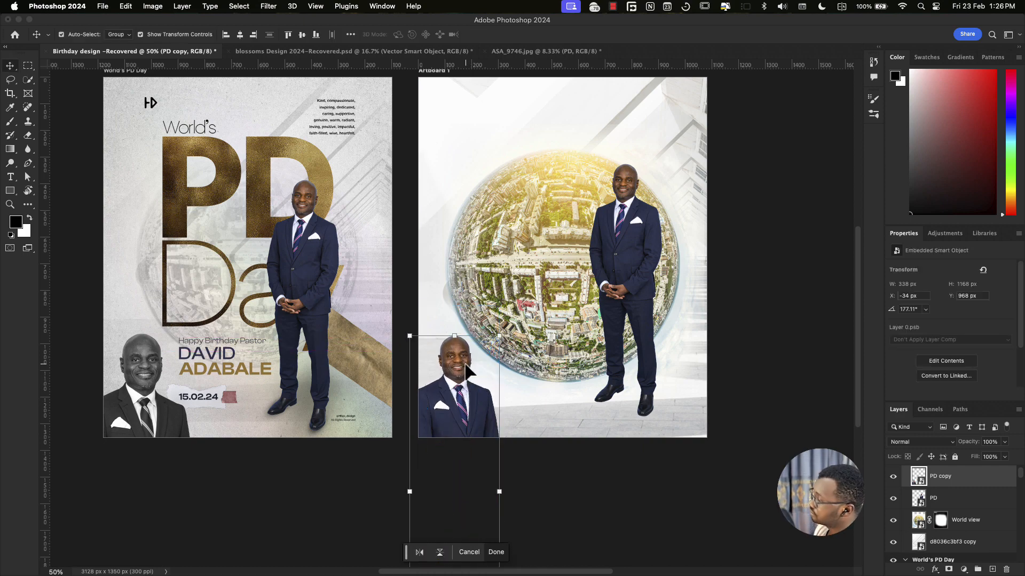
key(Return)
Step: Add a Drop Shadow effect to the full-length PD cutout in Artboard 1
key(super+equal)
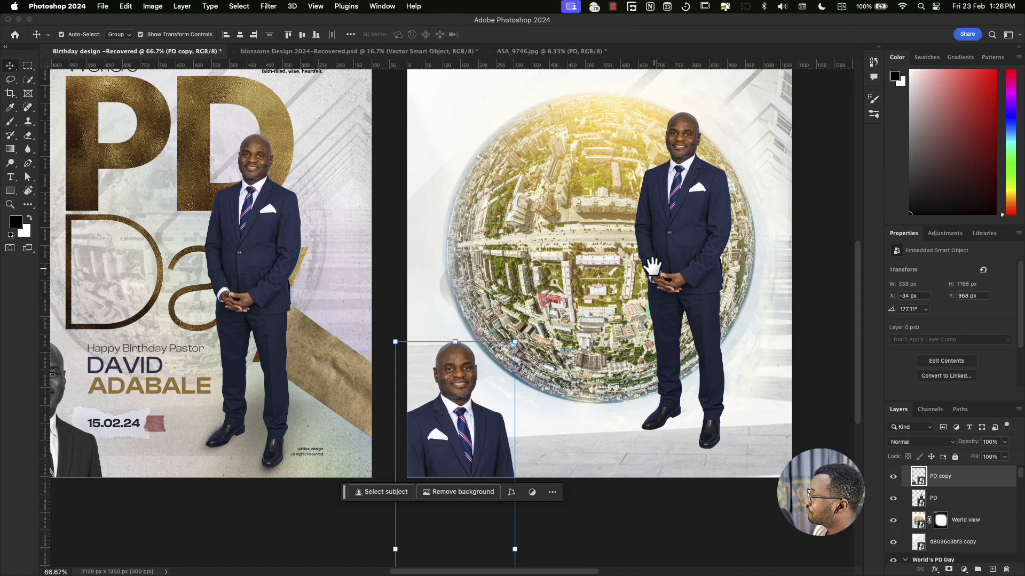
scroll(651, 279, right, 5)
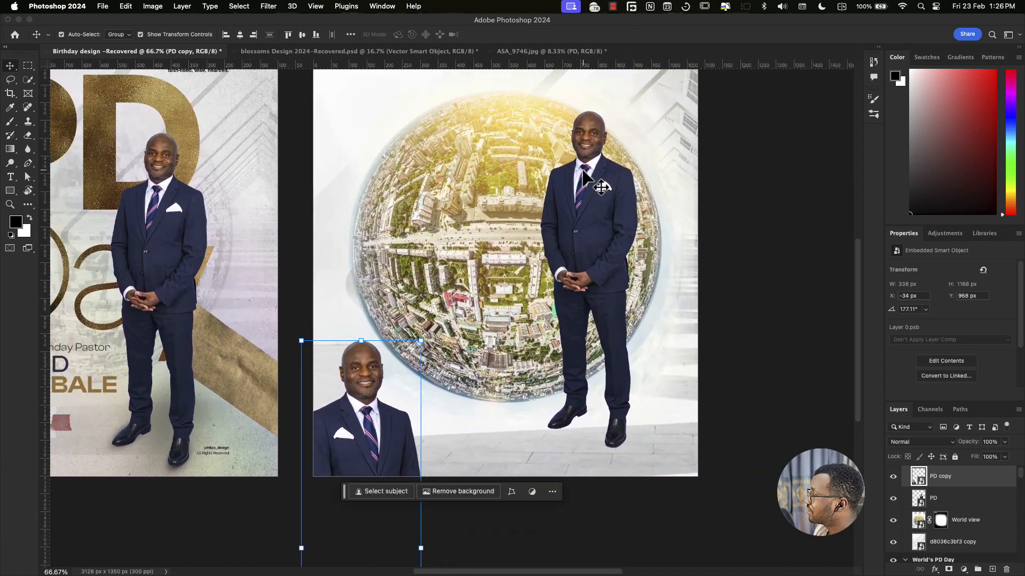
click(586, 176)
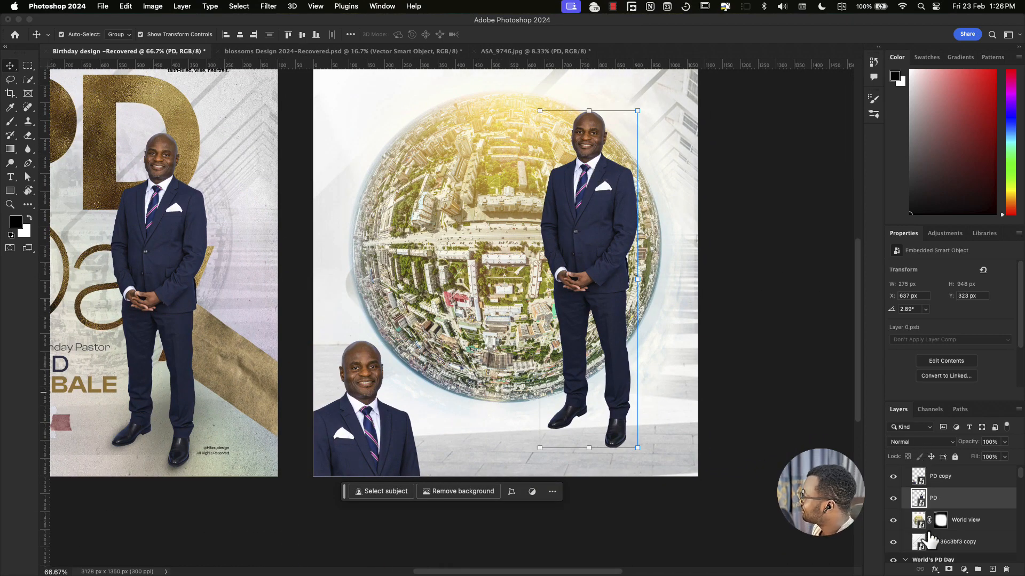
click(935, 570)
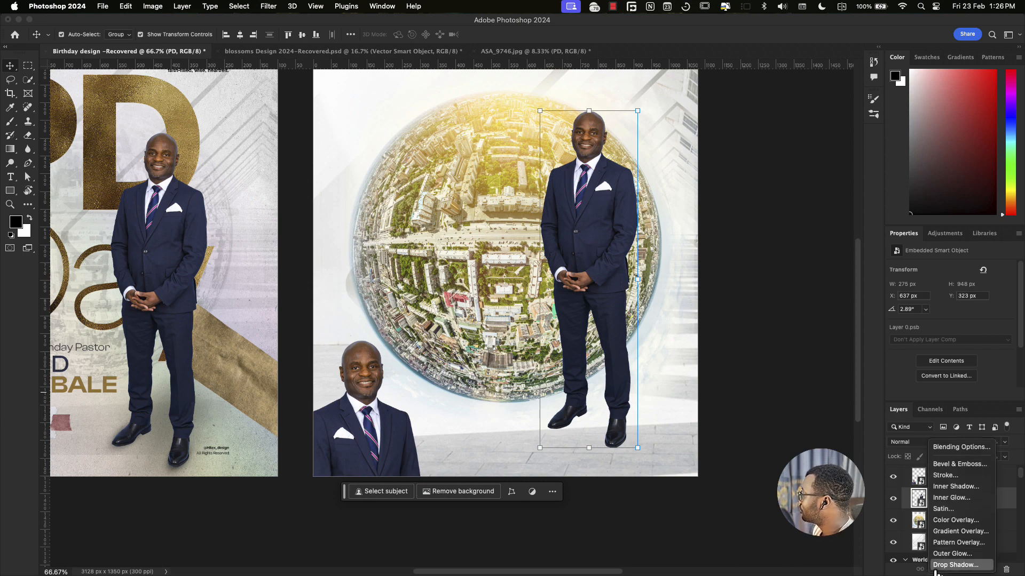
click(958, 565)
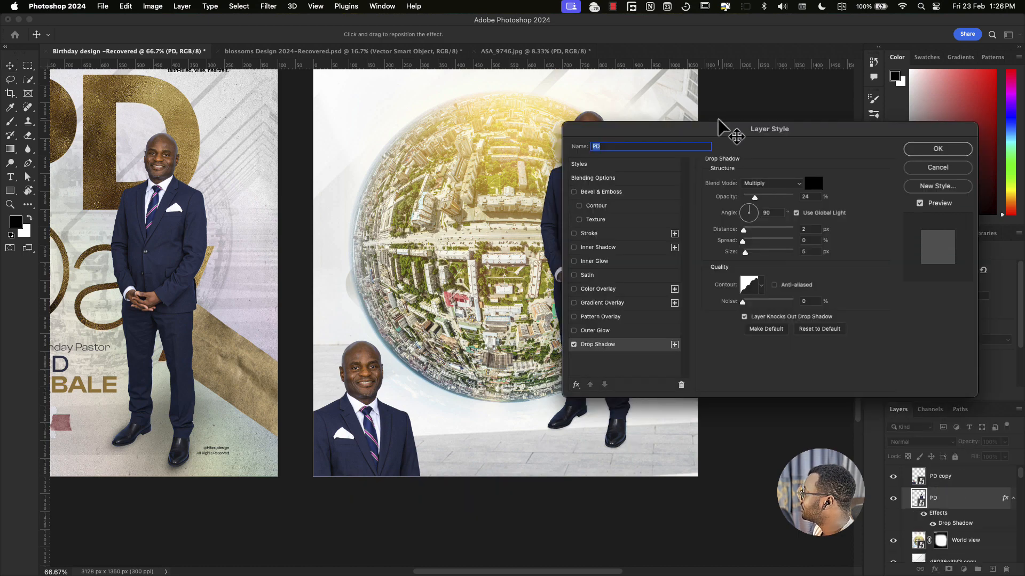
Step: Set the full-length PD cutout's drop shadow to 90% opacity, 0 px distance, 29 px size and a straight diagonal contour
drag(721, 130, 240, 151)
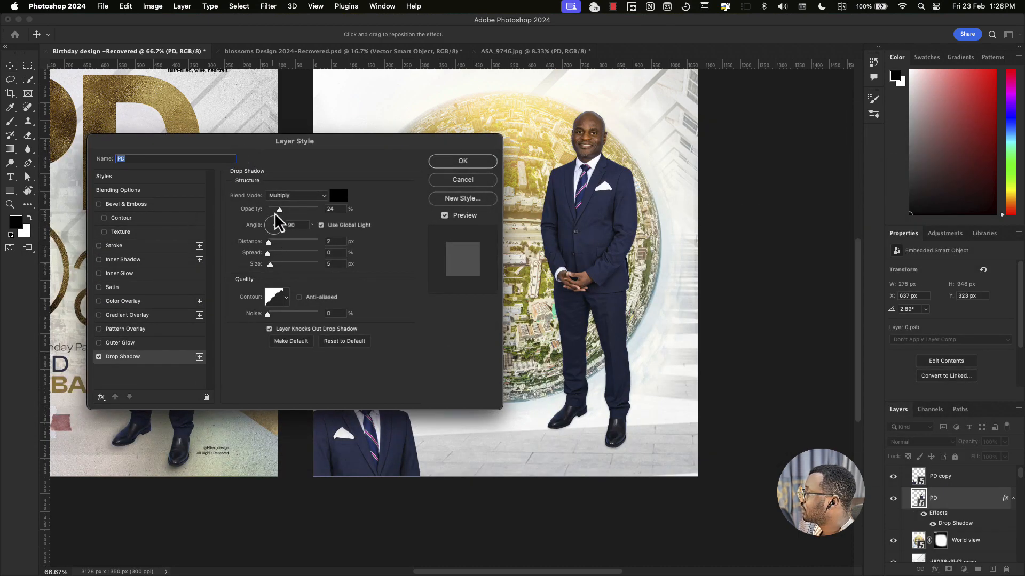
drag(280, 211, 291, 210)
mouse_move(267, 253)
mouse_down()
mouse_move(289, 256)
mouse_move(251, 250)
mouse_move(283, 273)
mouse_move(275, 265)
mouse_up()
click(286, 297)
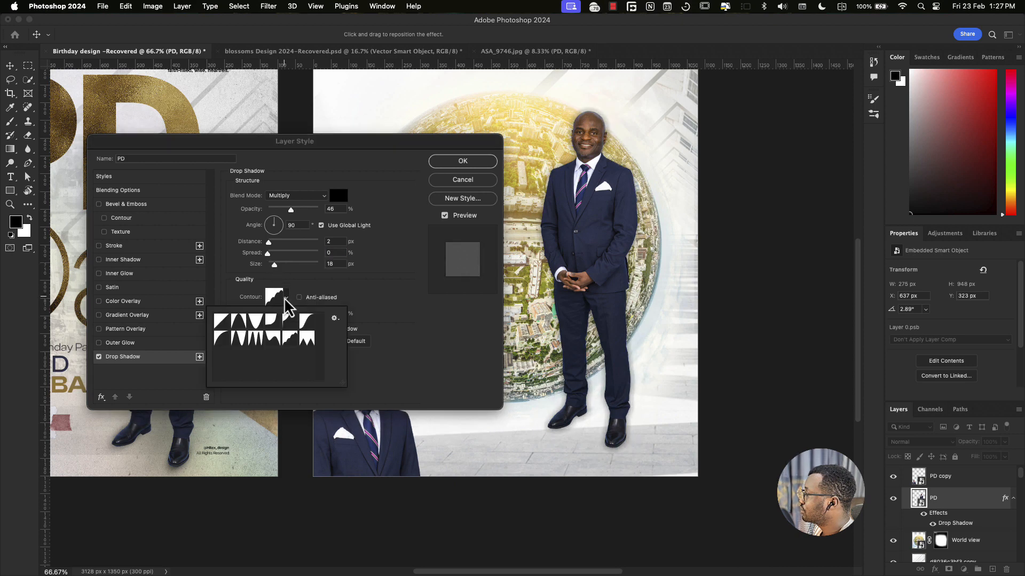
click(221, 321)
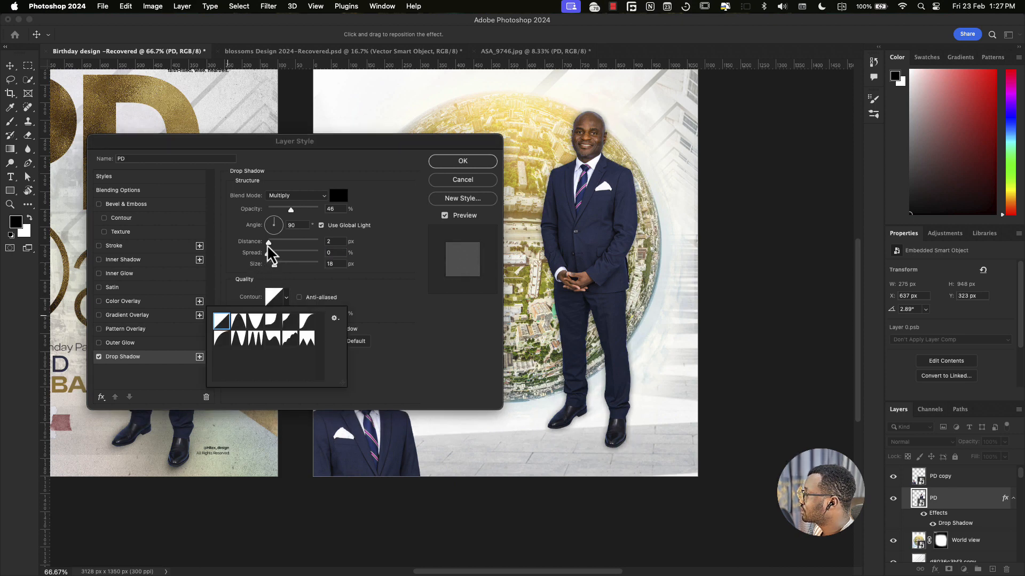
click(313, 217)
click(312, 210)
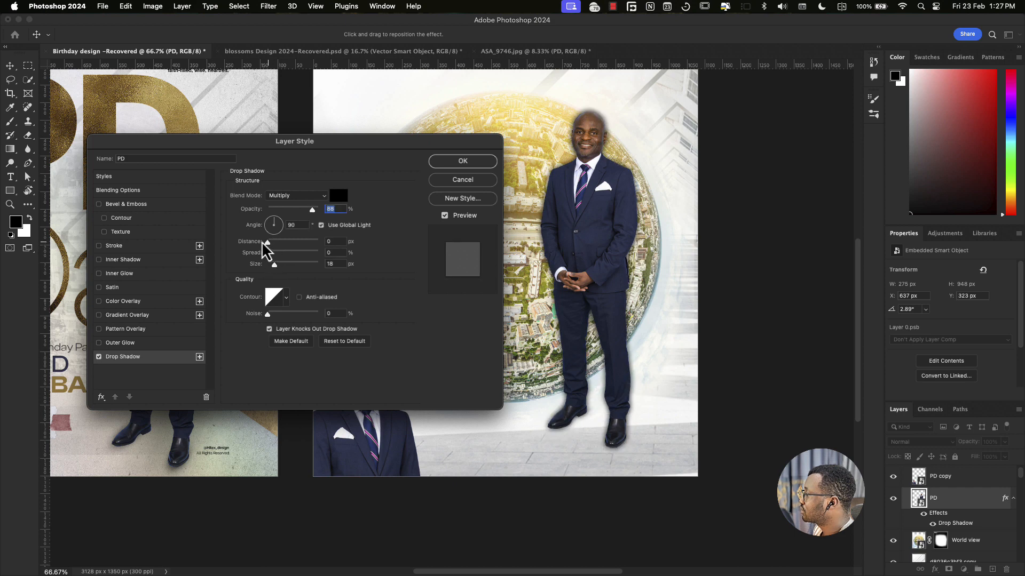
drag(269, 243, 276, 267)
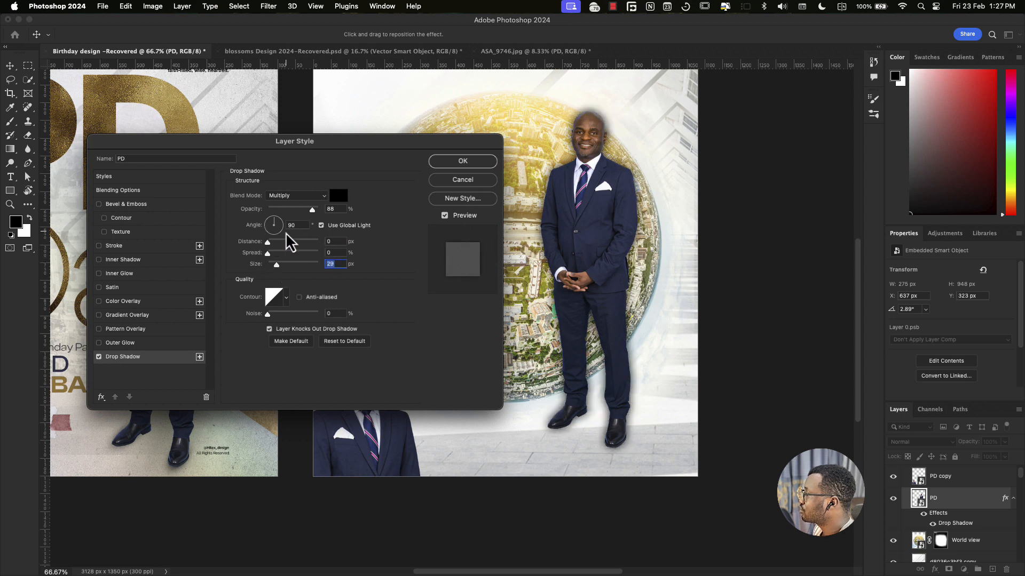
drag(310, 209, 313, 210)
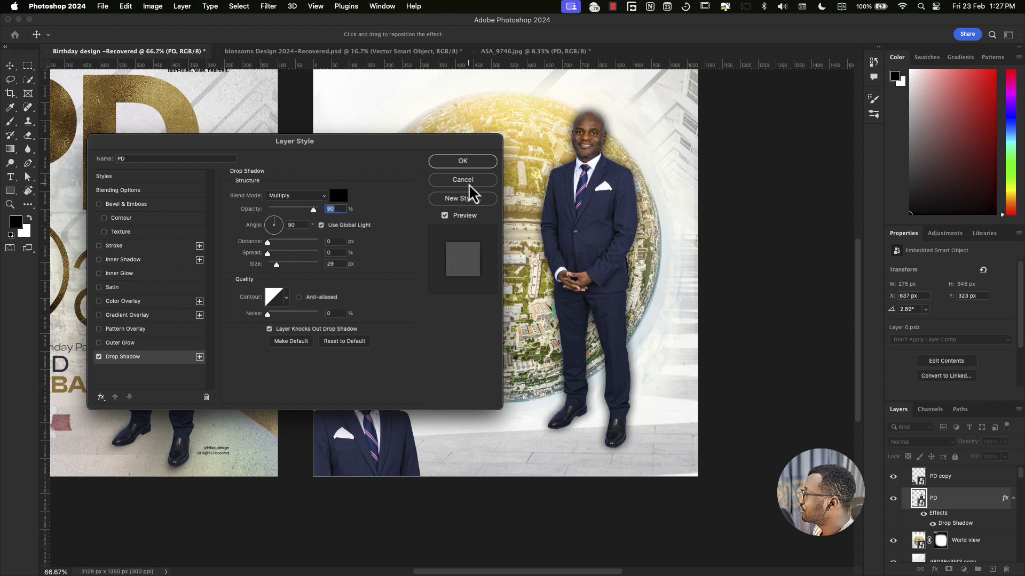
click(462, 161)
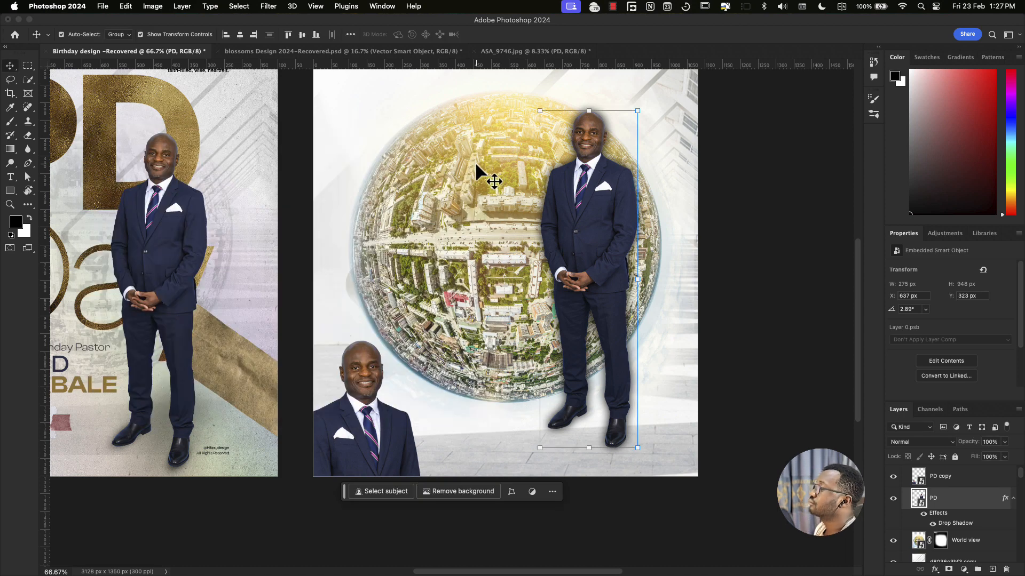
click(764, 193)
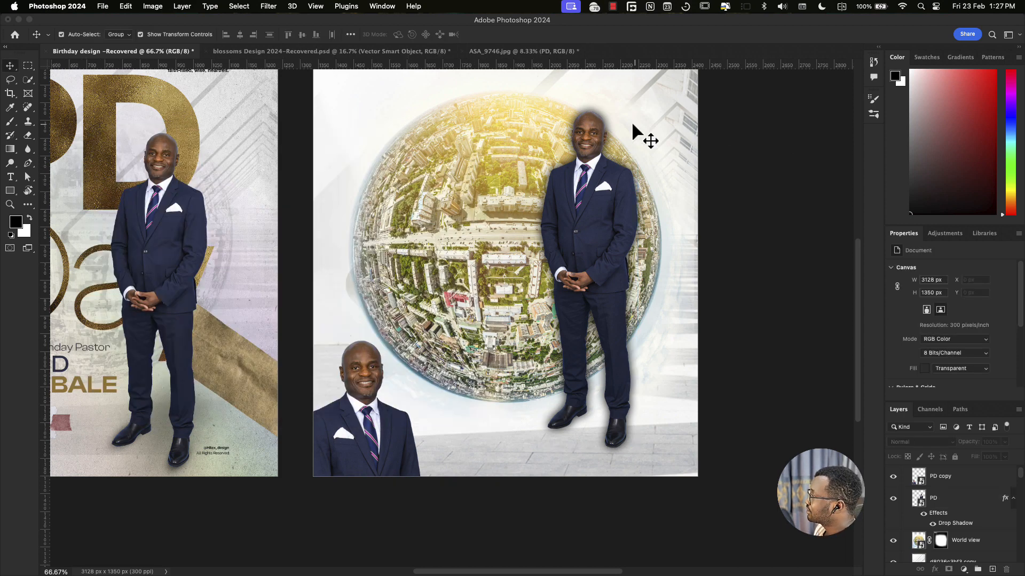
Step: Convert the full-length PD cutout's drop shadow into its own layer and check it with the cutout briefly hidden
click(587, 123)
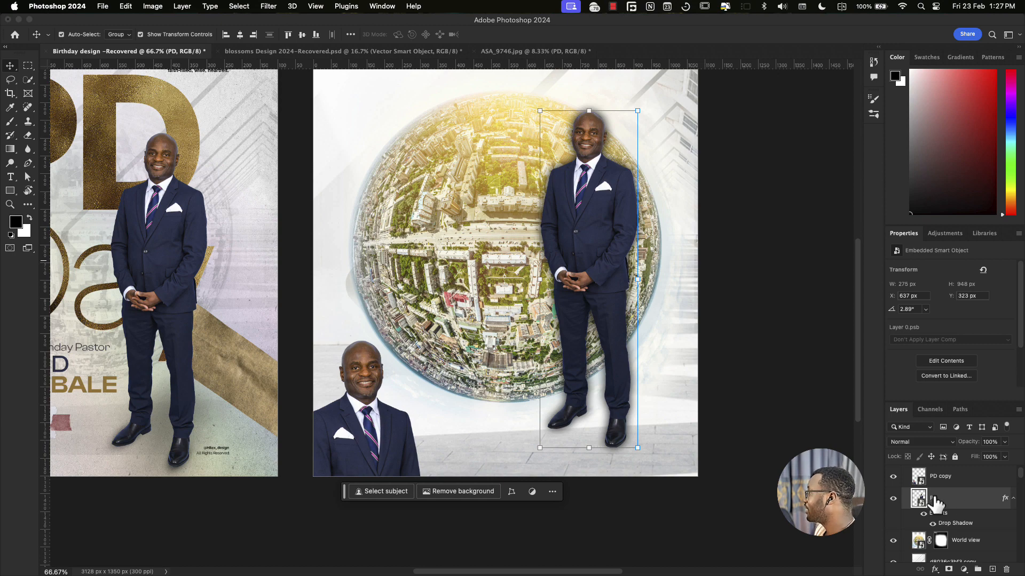
click(181, 6)
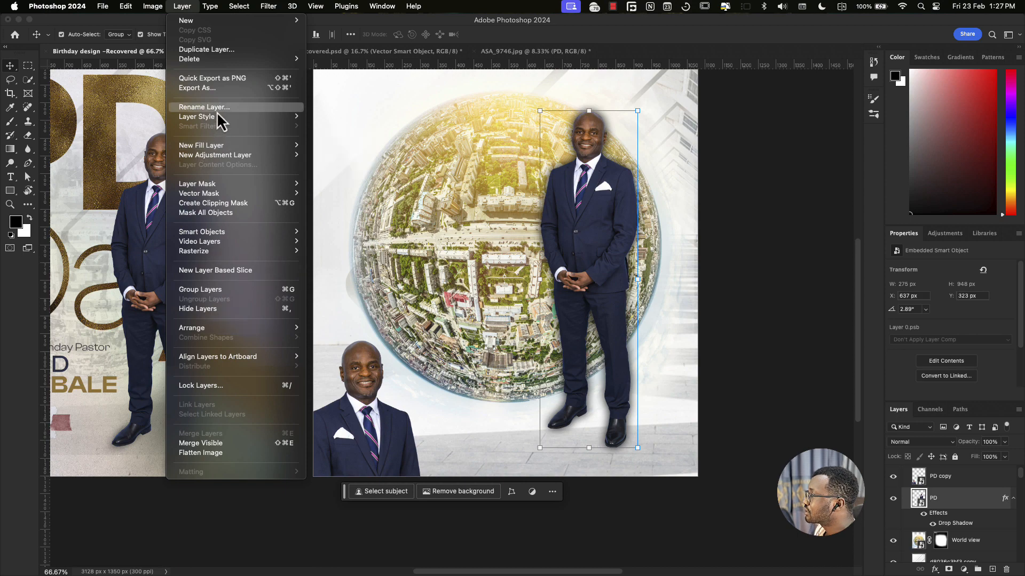
mouse_move(216, 116)
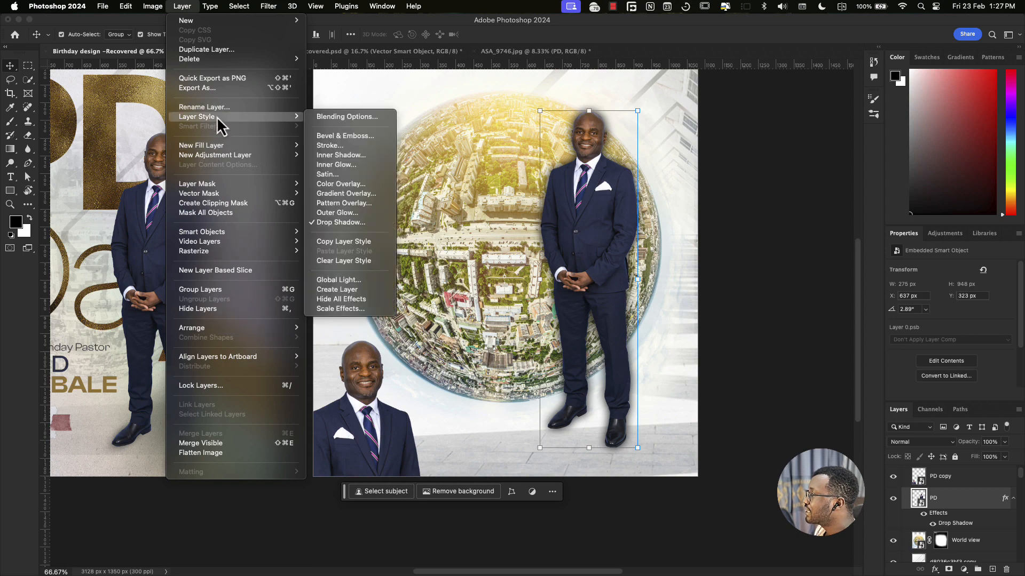
click(344, 291)
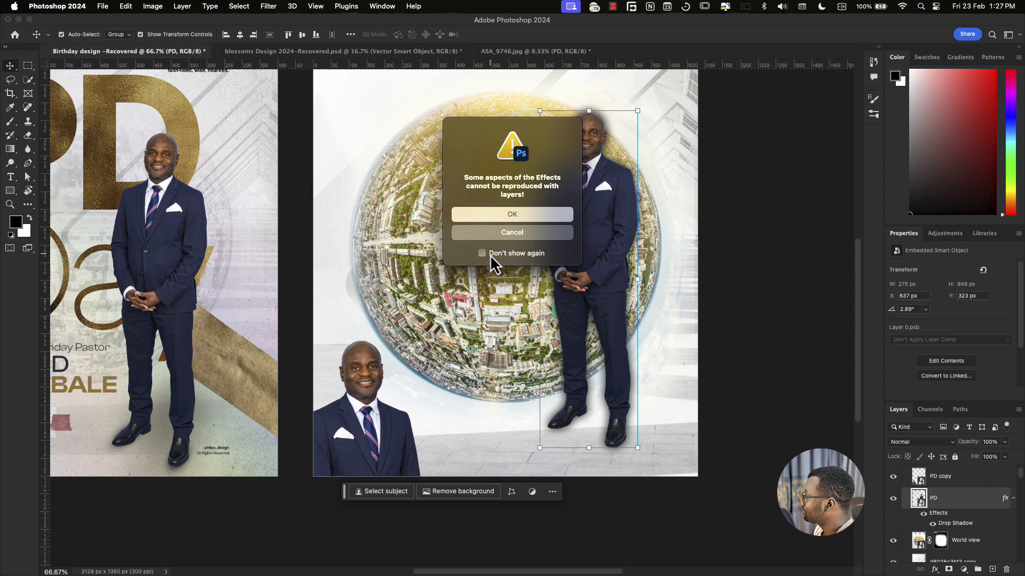
click(511, 218)
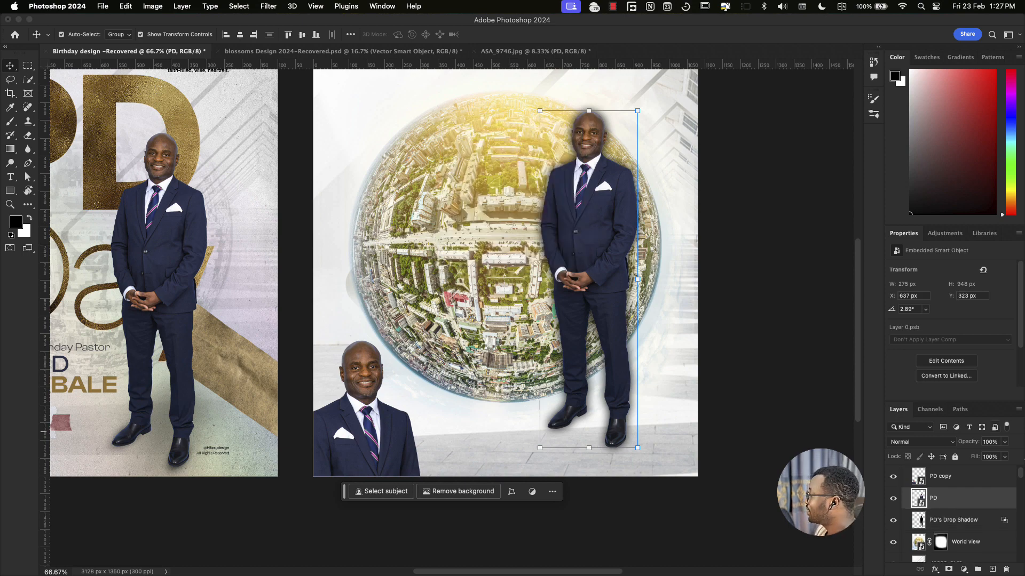
click(893, 499)
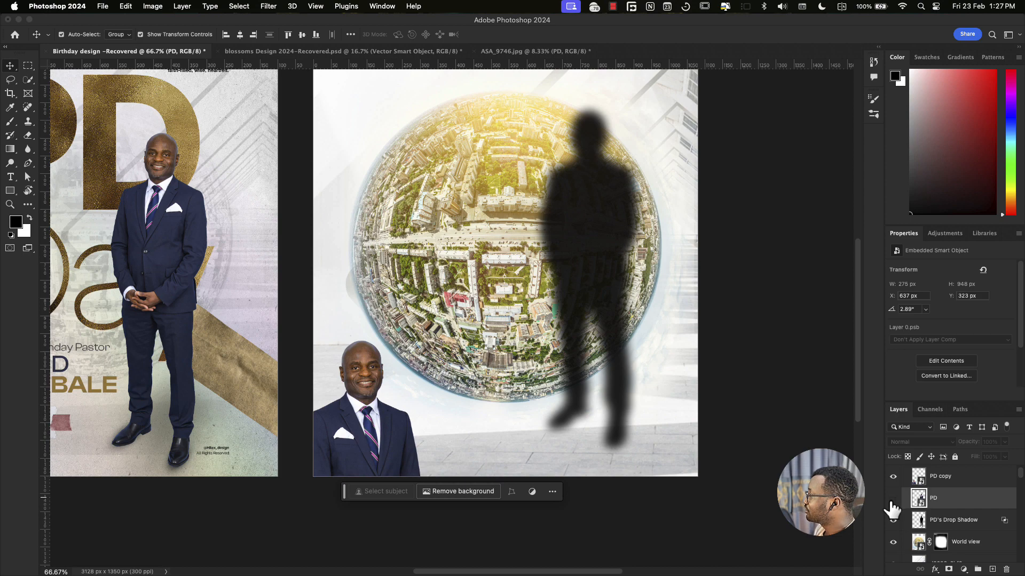
click(893, 498)
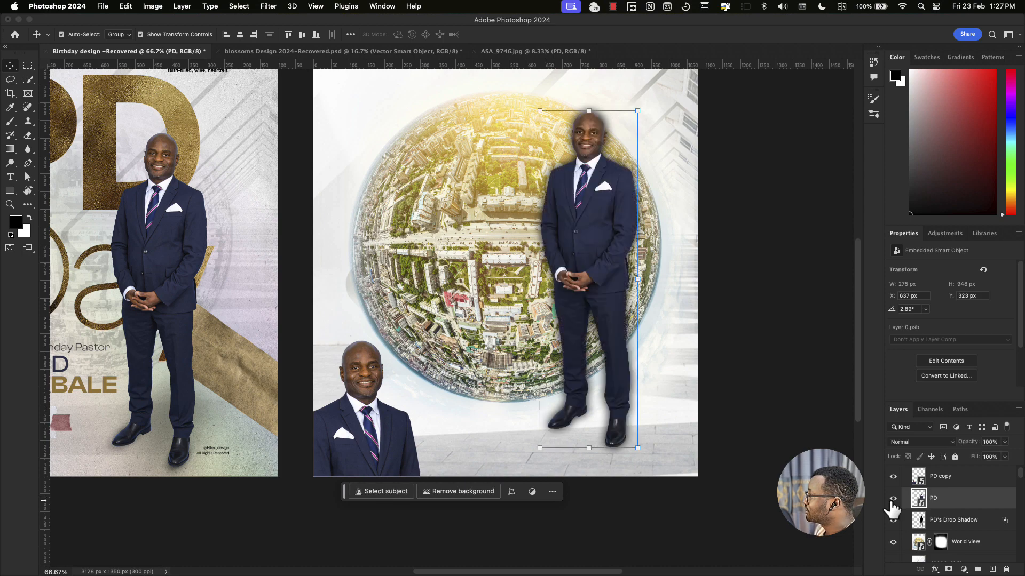
Step: Try to shorten the PD's Drop Shadow layer from its top edge with Free Transform
click(977, 521)
click(589, 101)
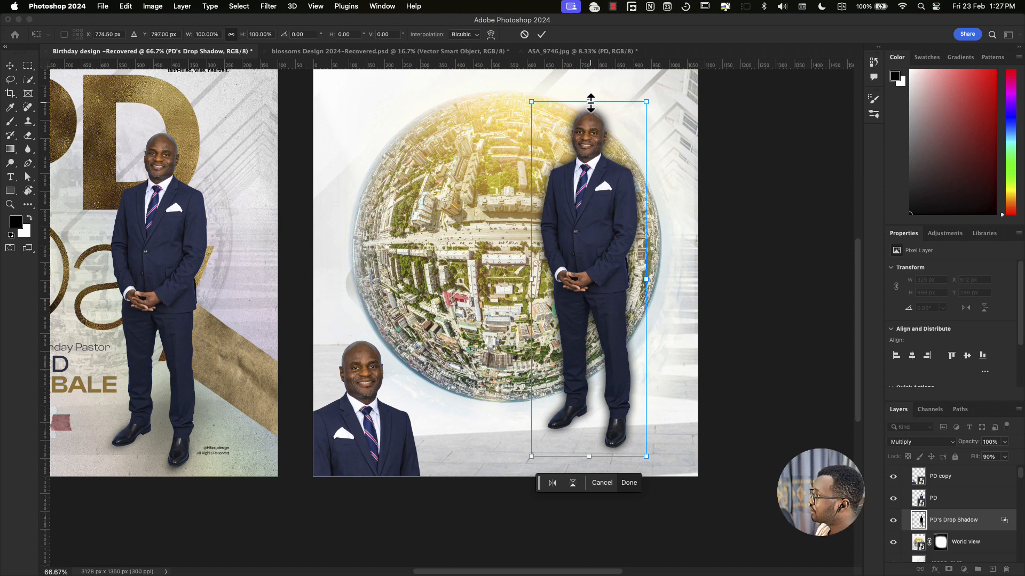
drag(589, 101, 592, 251)
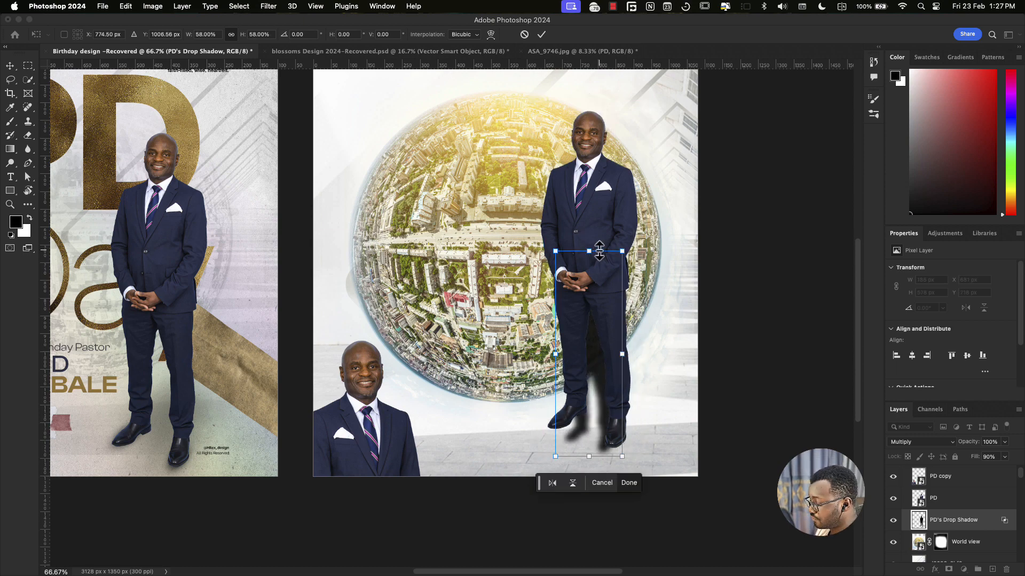
key(super+z)
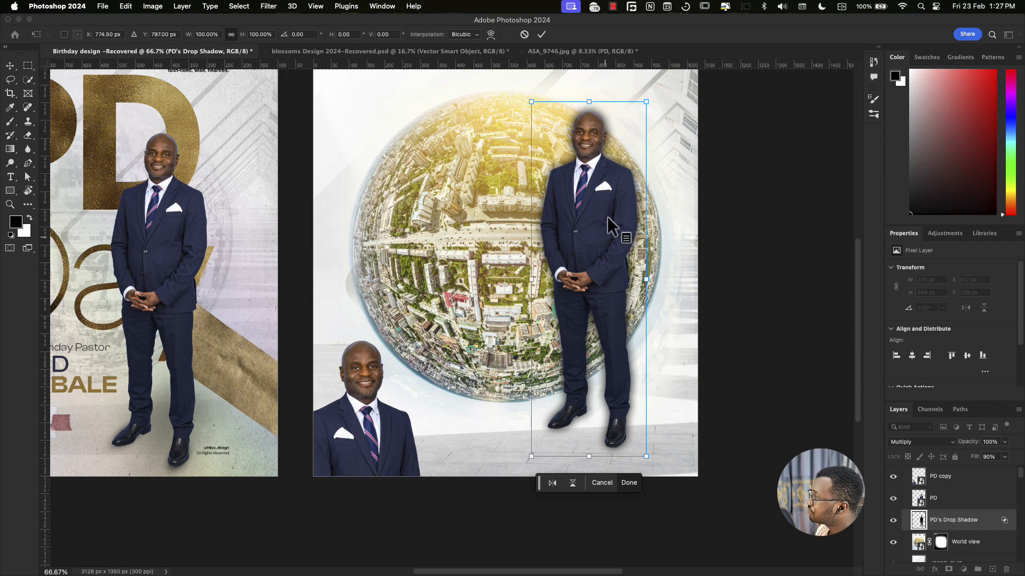
drag(590, 101, 596, 163)
key(super+z)
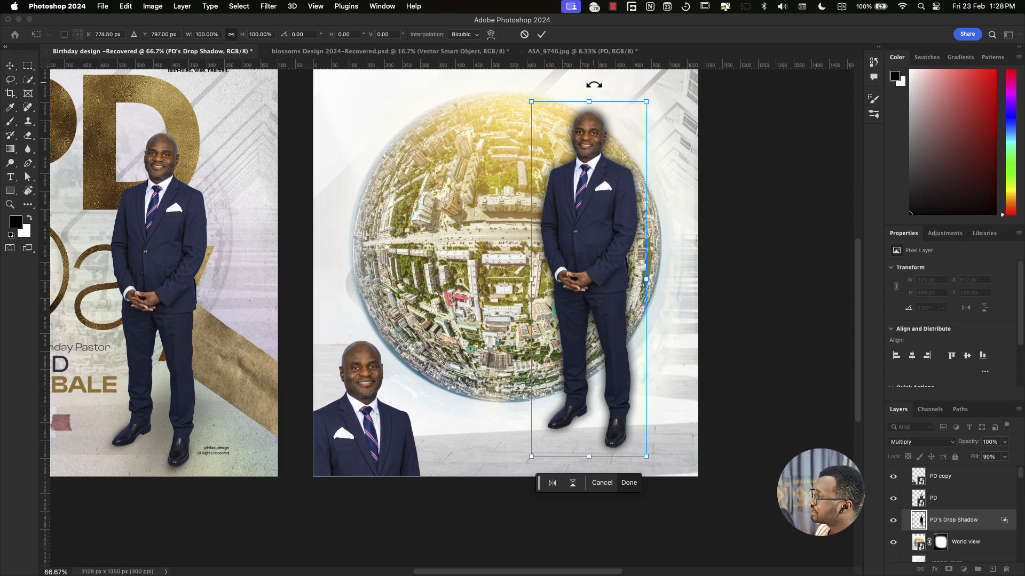
drag(589, 101, 755, 158)
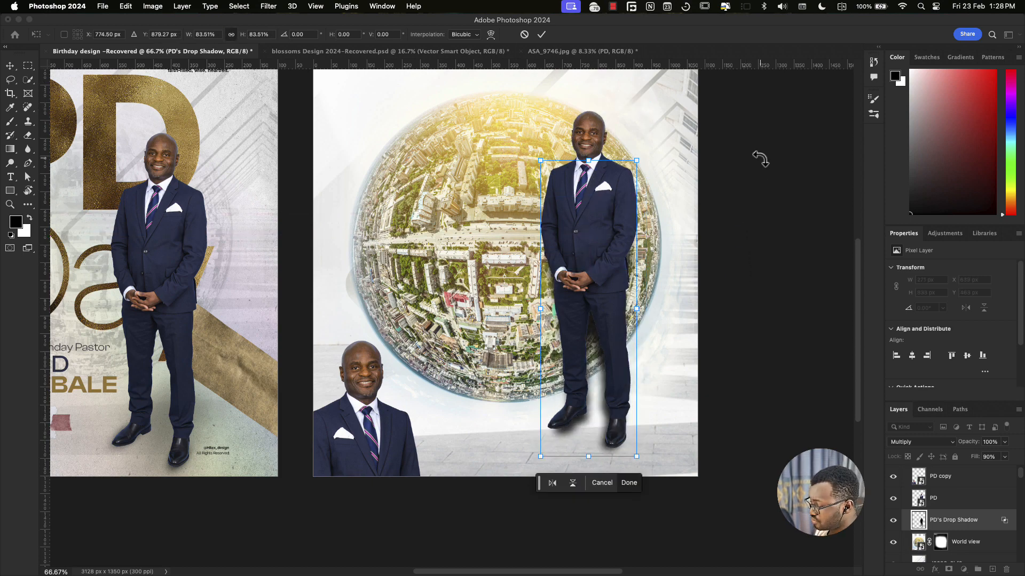
key(super+z)
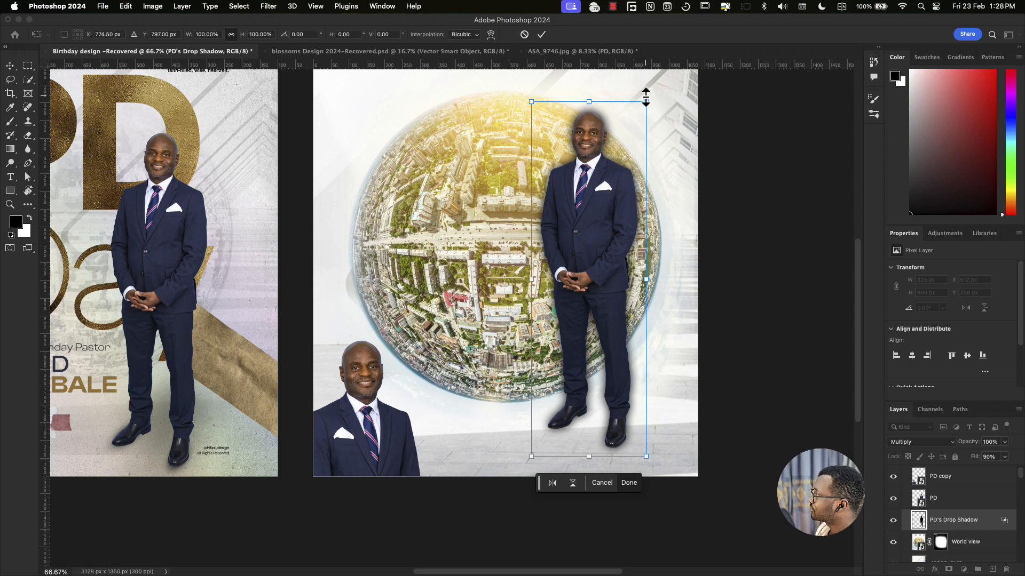
Step: Try to lower and slant the separated shadow to about 58% height with an 18° skew beside the man
drag(651, 108, 670, 325)
key(super+z)
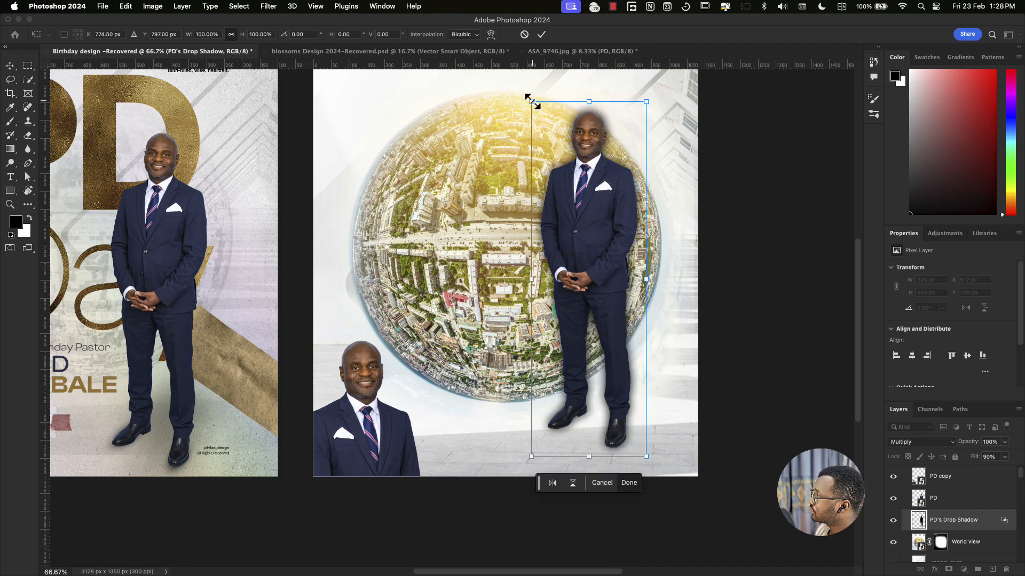
drag(531, 101, 659, 255)
key(Return)
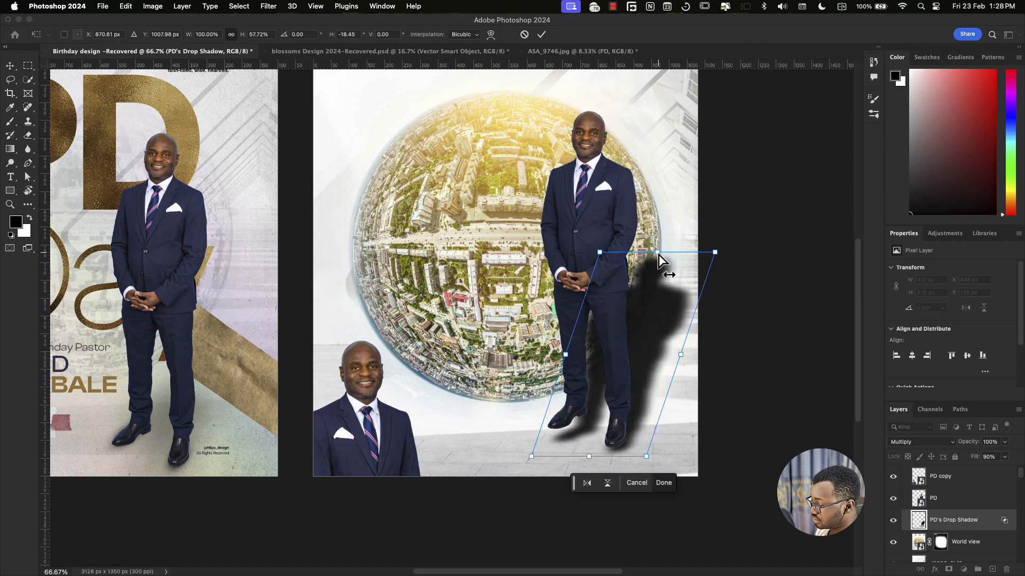
key(super+z)
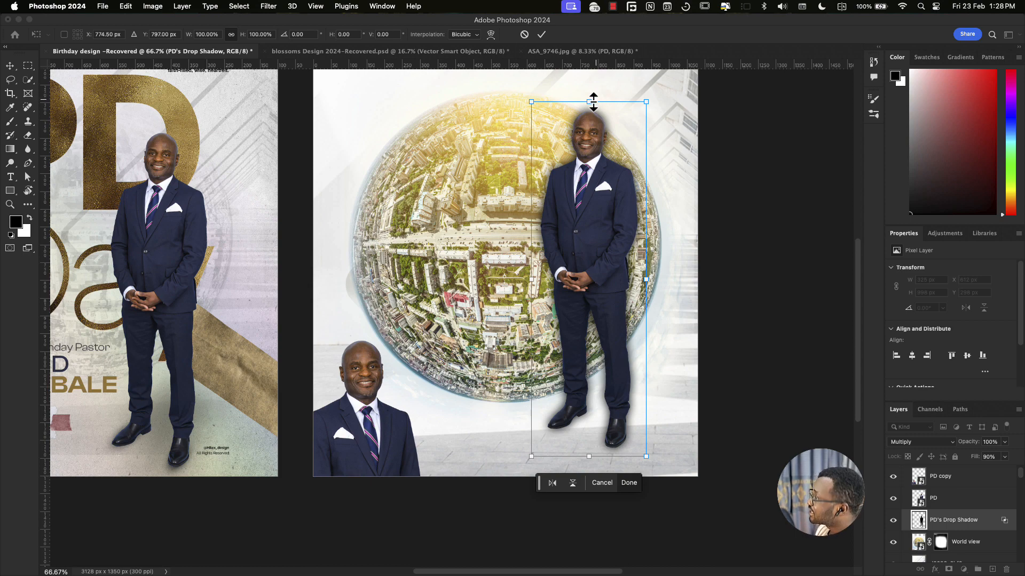
Step: Skew the shadow about 20° behind the man, scale its height to about 53% and set the layer's opacity to 20%
drag(591, 104, 683, 261)
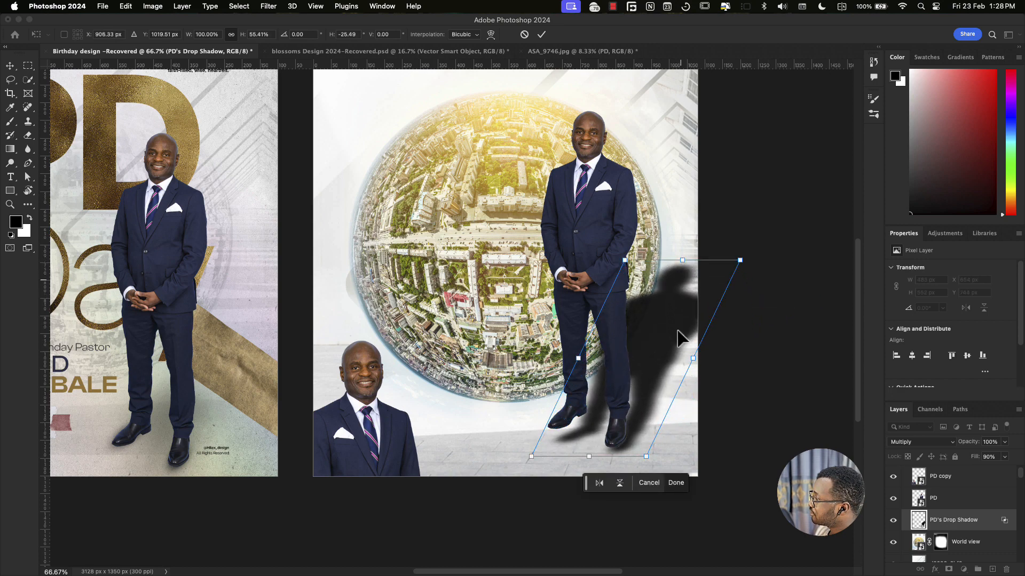
drag(678, 365, 659, 341)
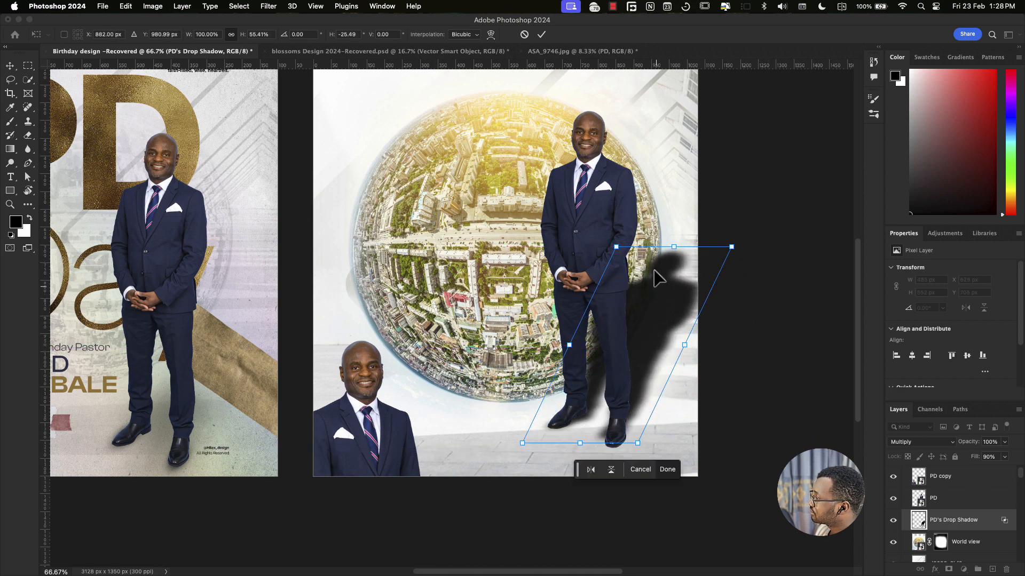
drag(673, 249, 636, 342)
mouse_move(640, 380)
mouse_down()
mouse_move(638, 363)
mouse_move(641, 382)
mouse_up()
drag(635, 341, 646, 254)
drag(647, 309, 650, 315)
drag(646, 262, 615, 348)
key(super+z)
drag(641, 296, 647, 278)
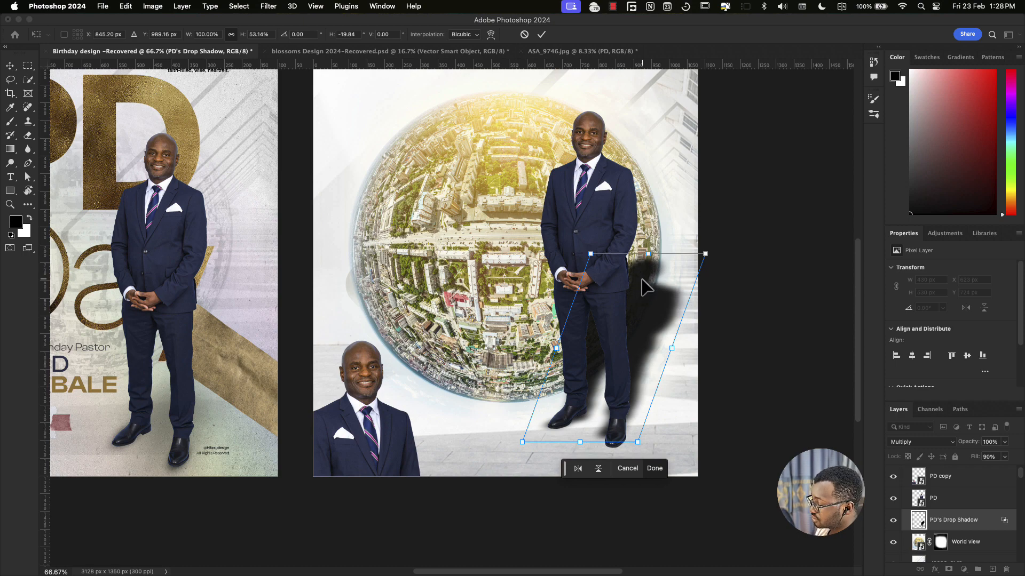
key(Return)
key(2)
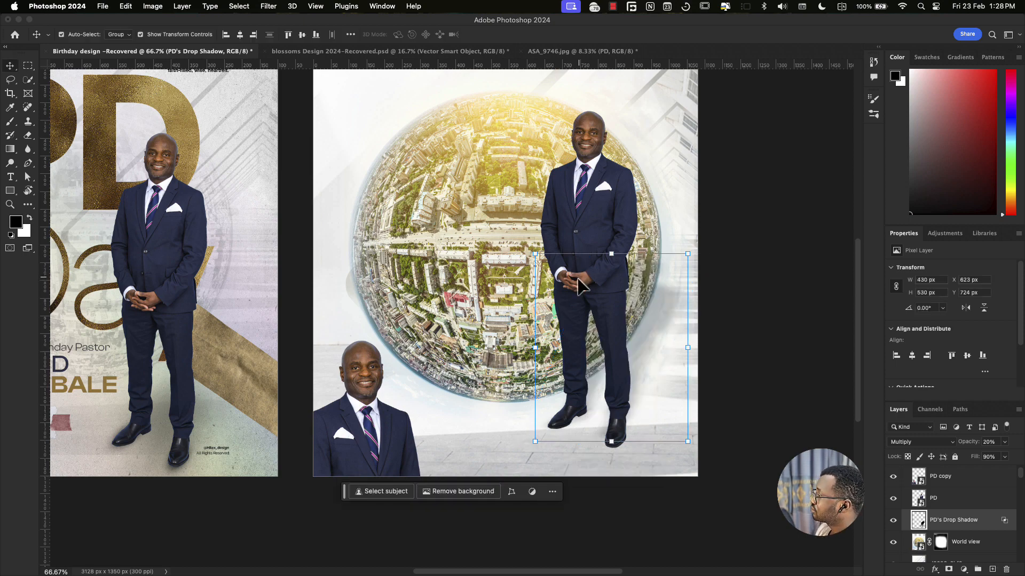
Step: Flatten the slanted shadow to about 429 by 275 px and raise its base to the man's shoes
drag(608, 253, 585, 383)
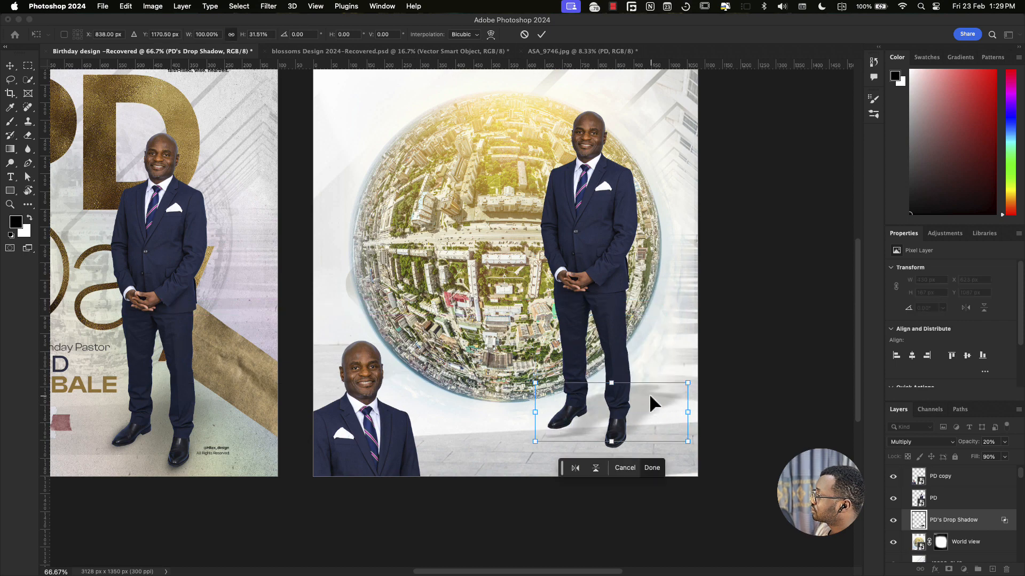
drag(649, 393, 620, 322)
key(Return)
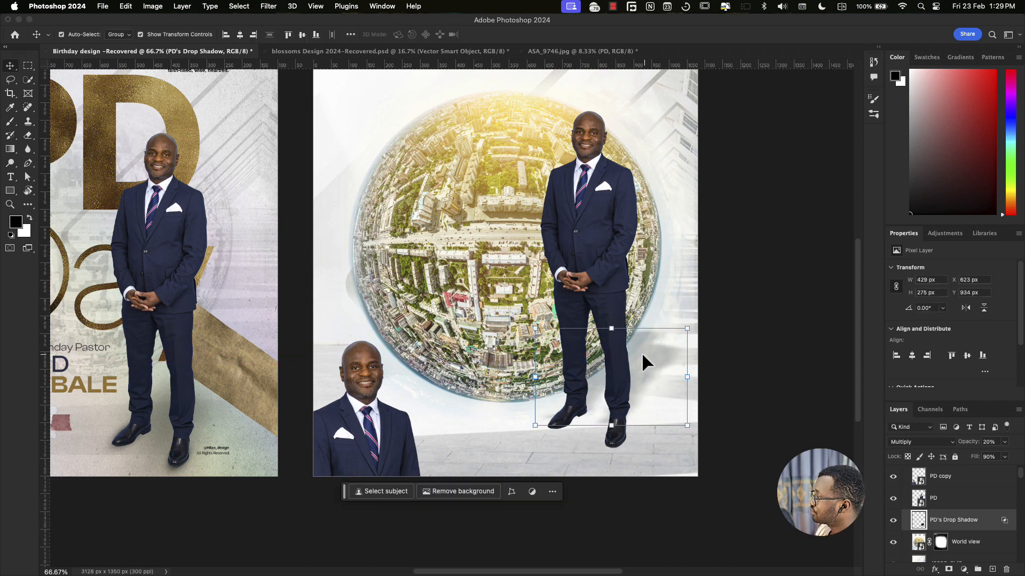
drag(642, 355, 633, 363)
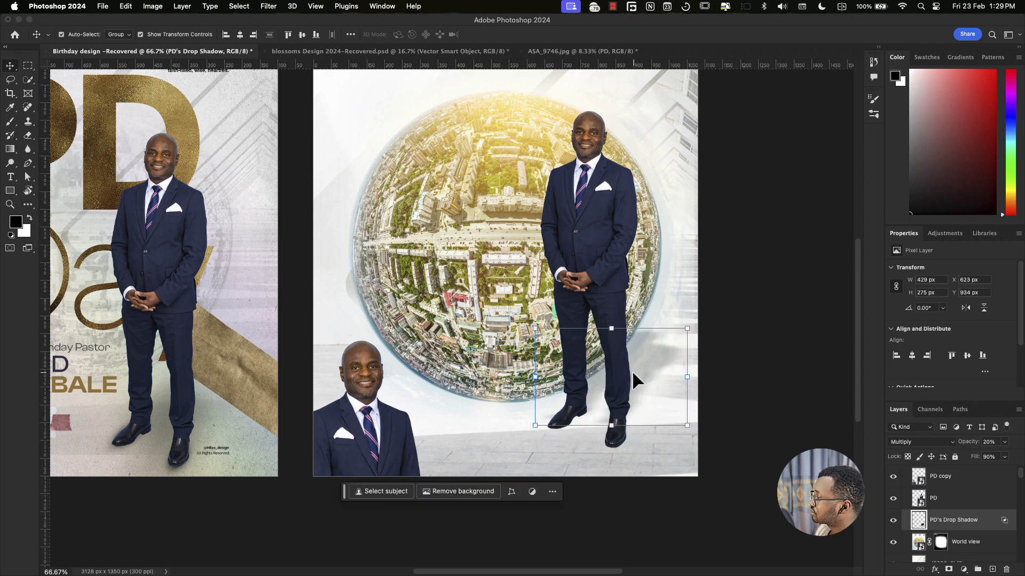
Step: Undo the shadow's transforms and opacity change to restore its upright, full-strength shape
key(super+z)
key(super+z)
key(super+z)
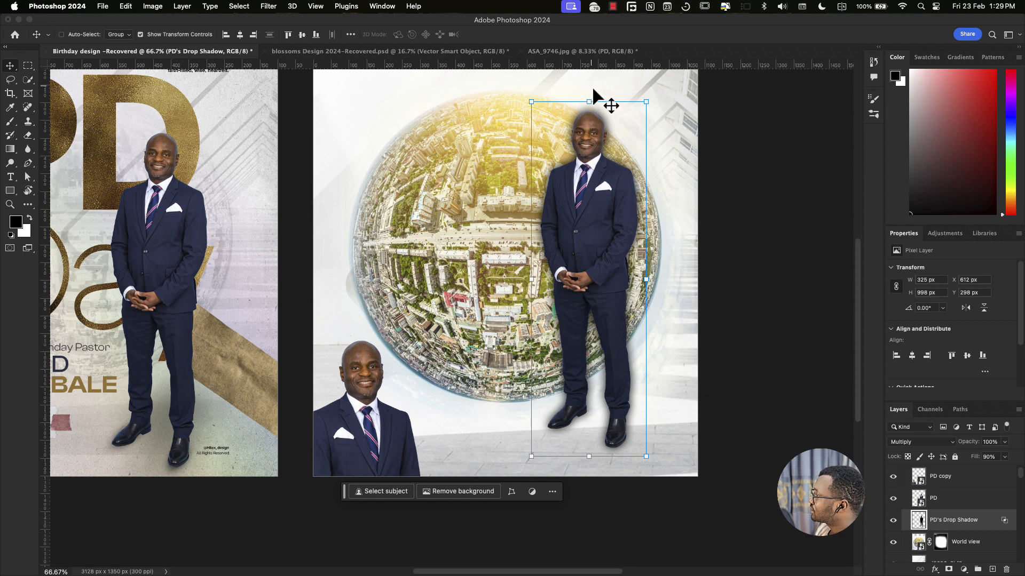
Step: Skew the PD's Drop Shadow layer about 12° behind the man and scale its height to about 80%
key(super+t)
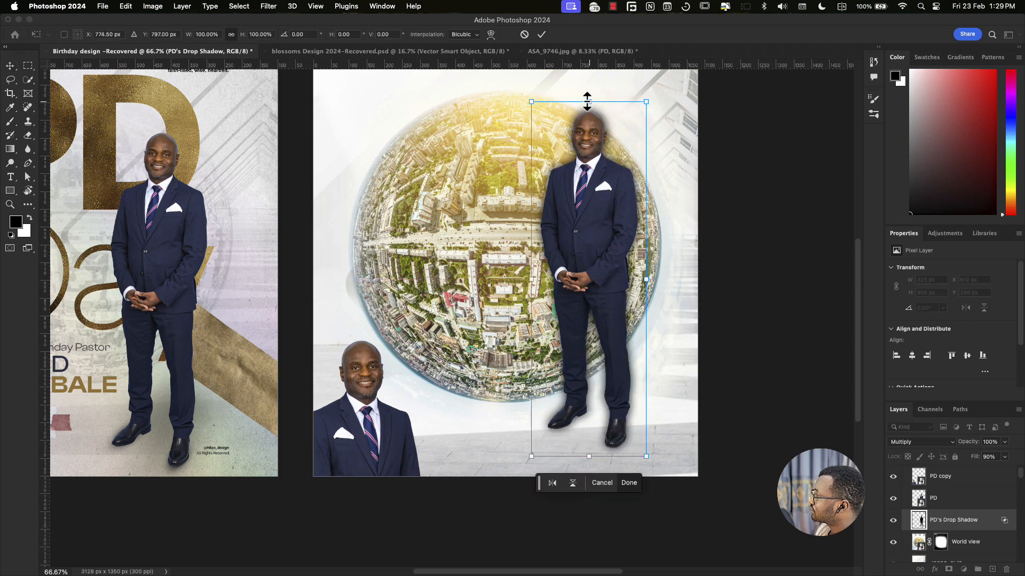
drag(590, 101, 590, 279)
key(super+z)
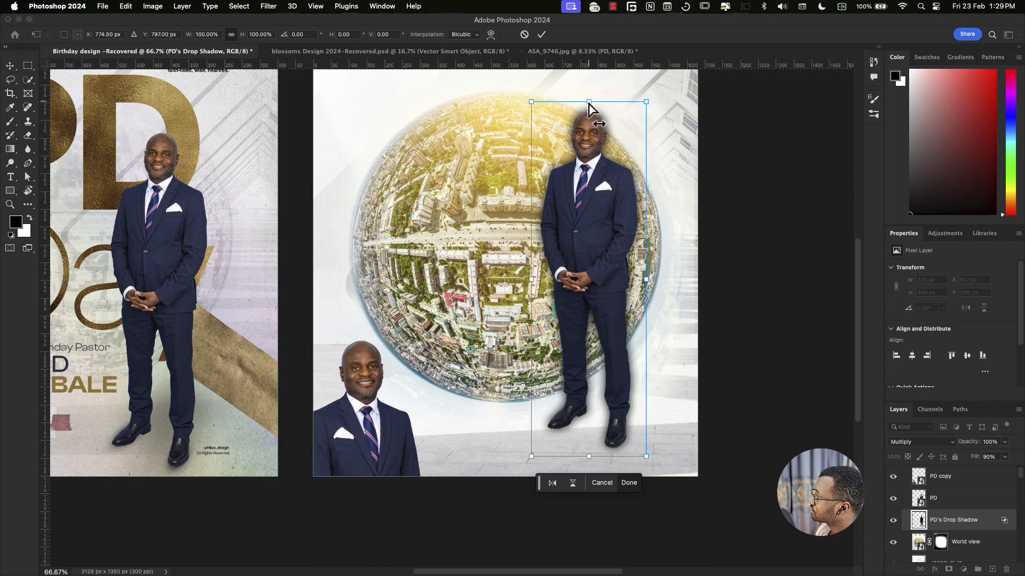
drag(588, 104, 647, 175)
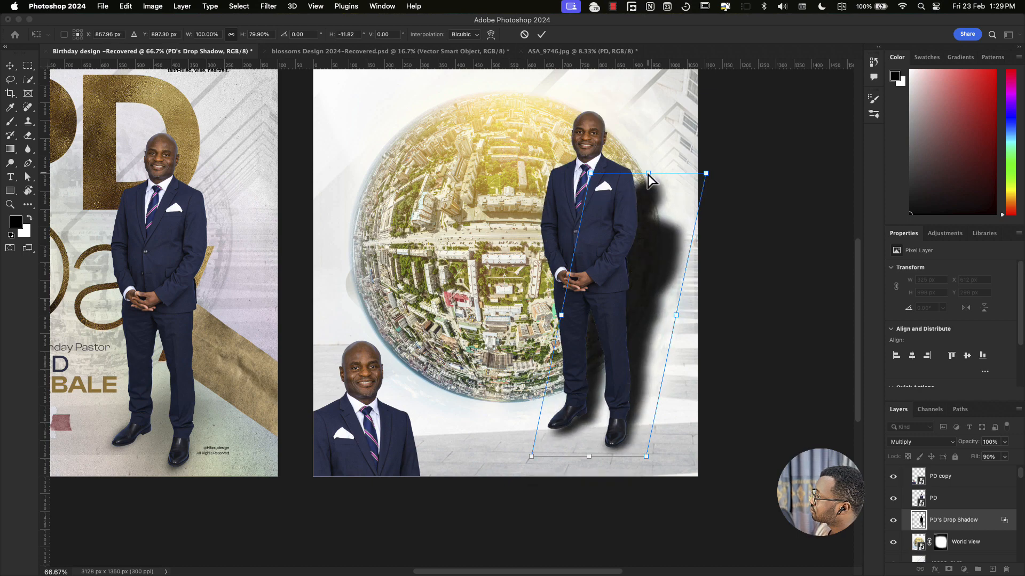
drag(651, 258, 652, 254)
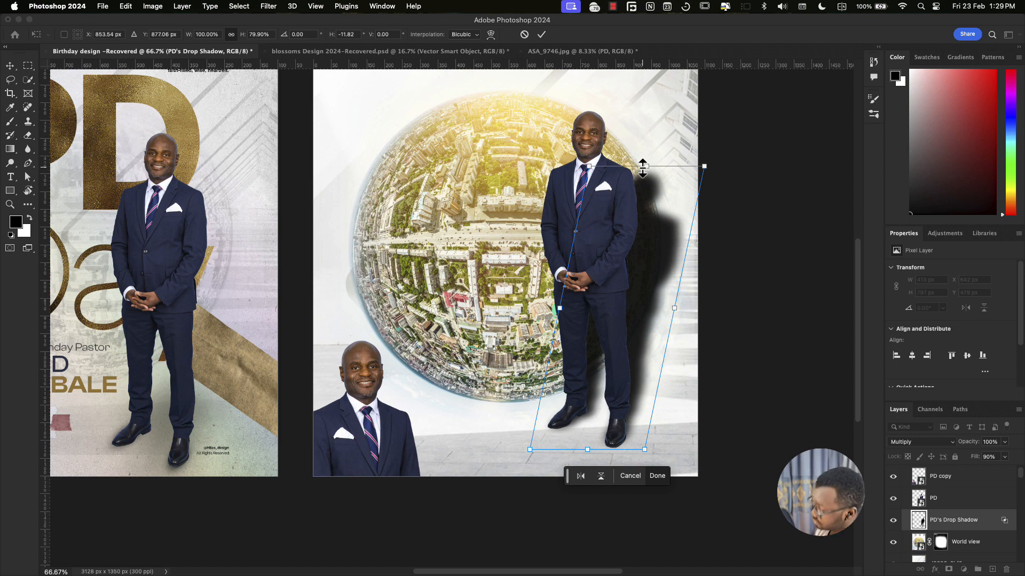
key(Return)
Step: Set the cast shadow's opacity to 20%, slant it back and flatten it to about 365 by 480 px
key(2)
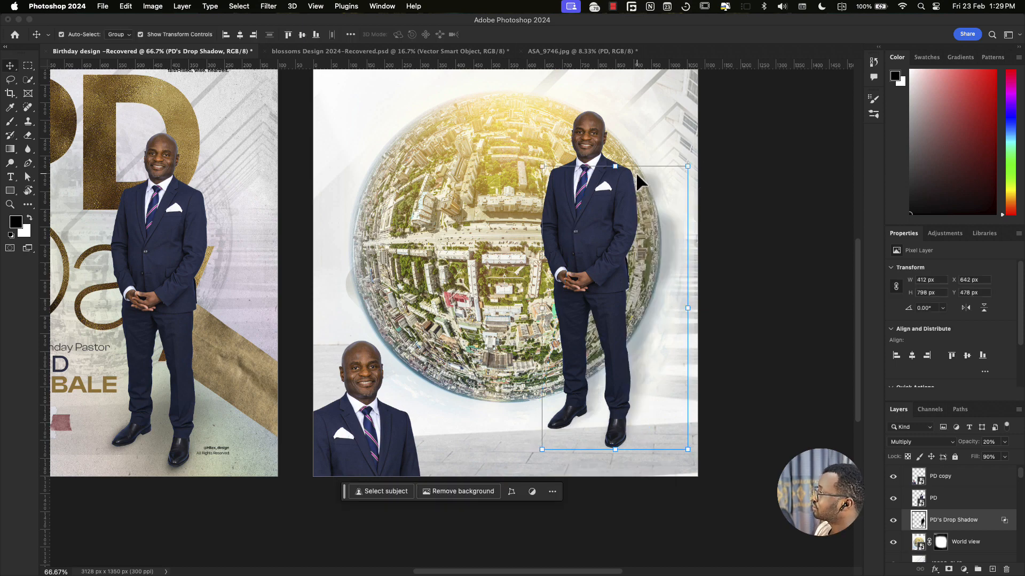
drag(618, 168, 591, 295)
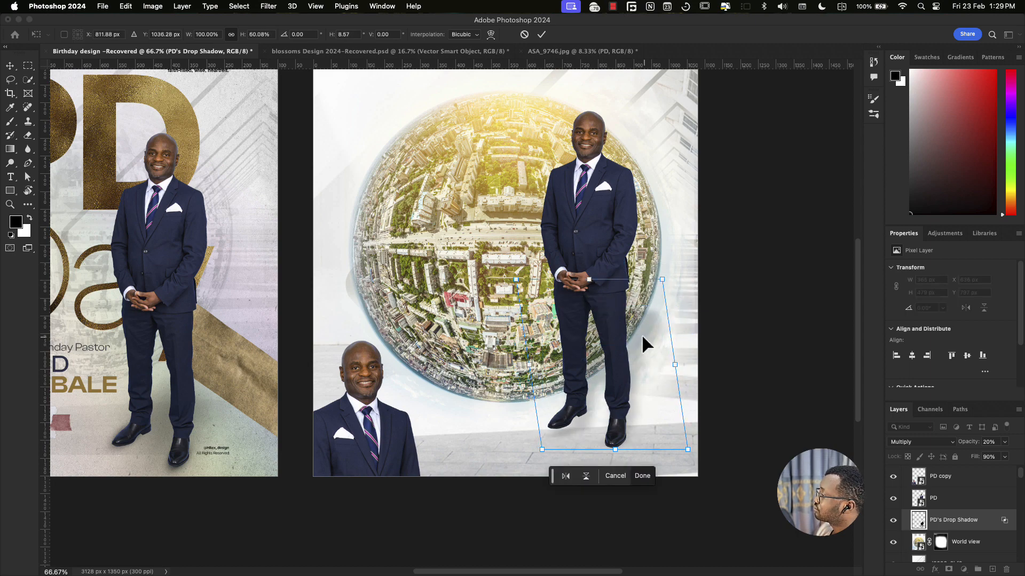
key(Return)
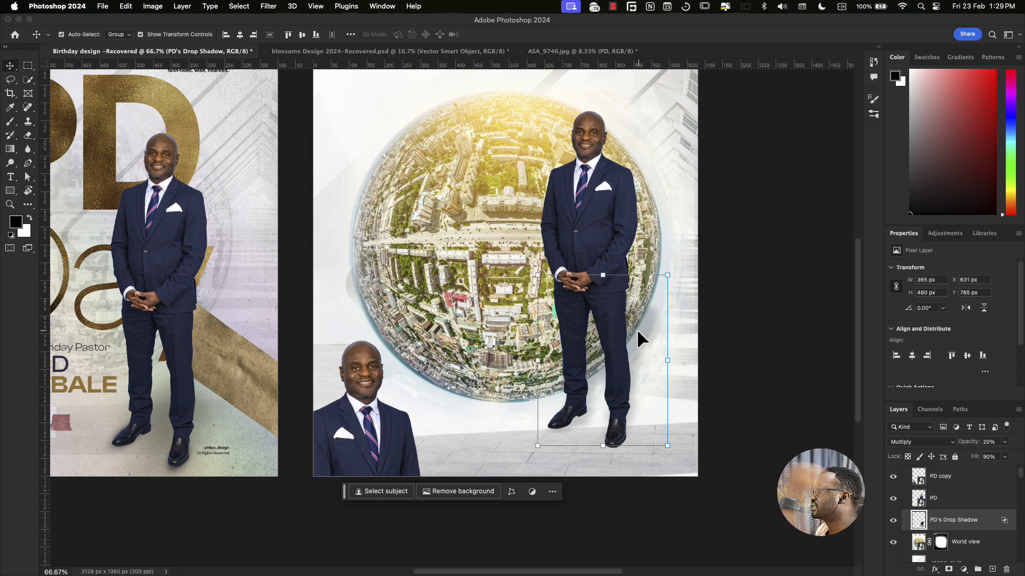
Step: Add a new layer above the standing man's PD layer and name it "shadow"
click(583, 213)
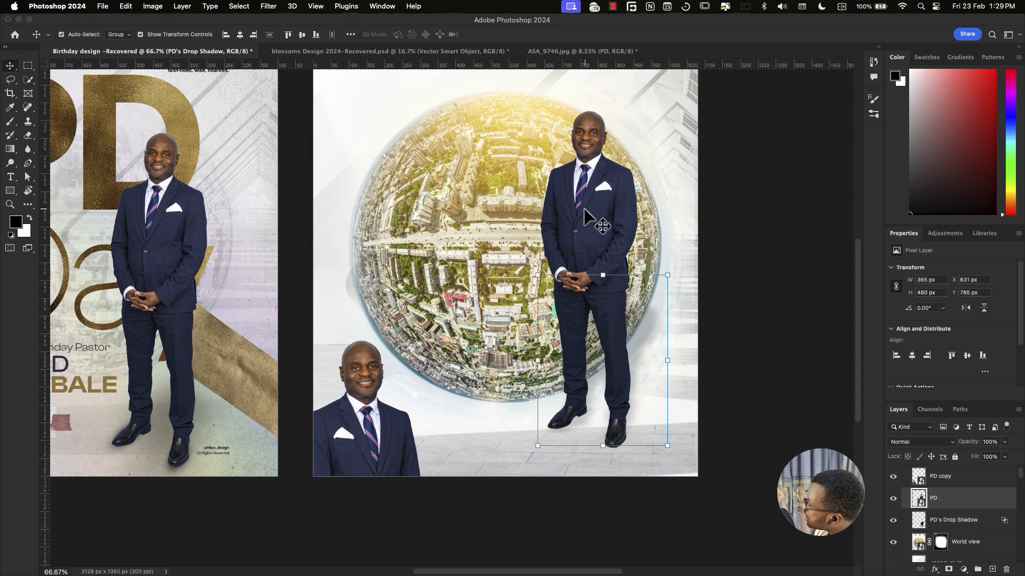
click(992, 570)
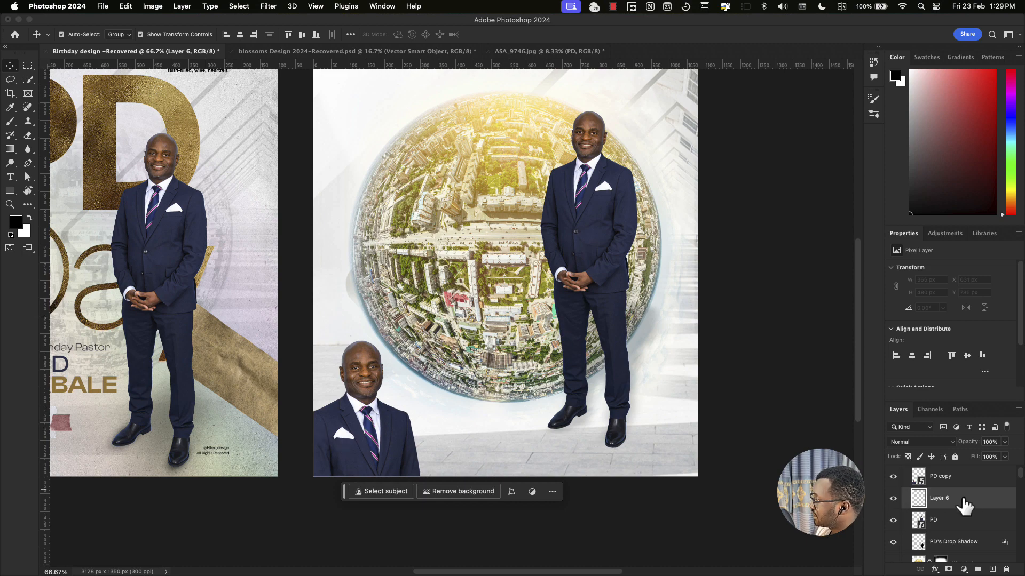
double_click(940, 498)
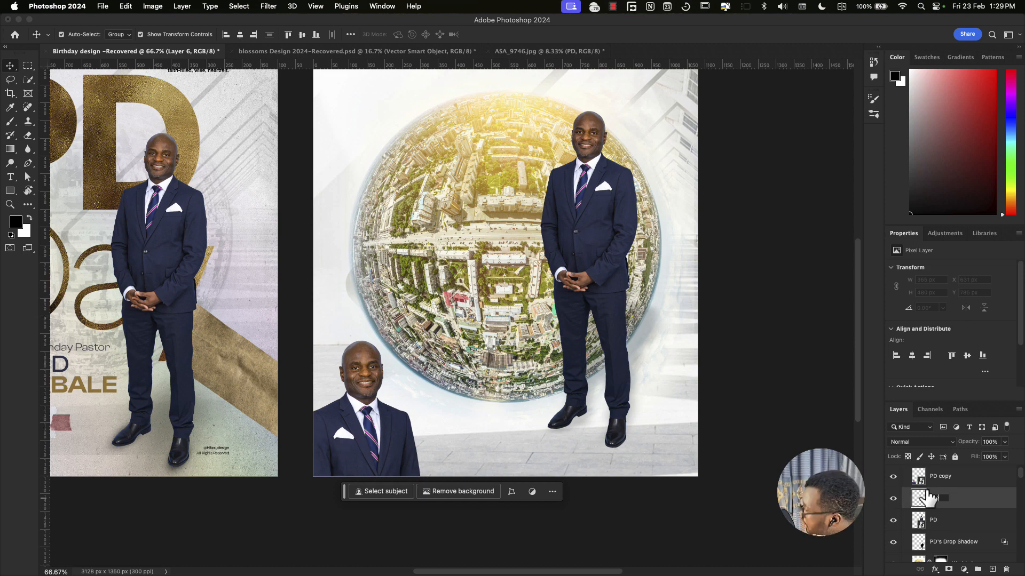
text(shadow)
key(Return)
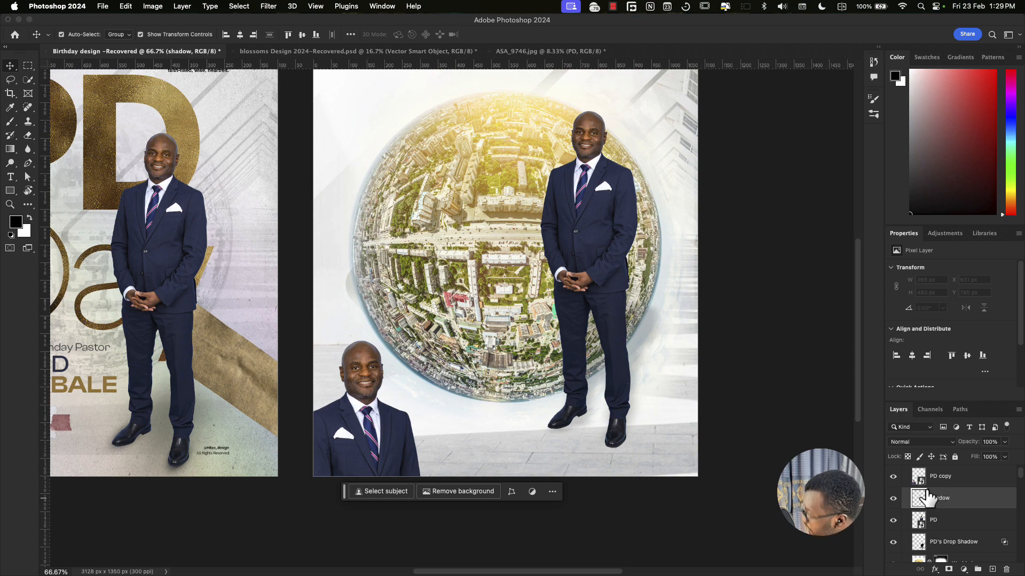
Step: Paint a soft black spot about 485 px wide around the man's feet and place its layer beneath the PD layer
key(b)
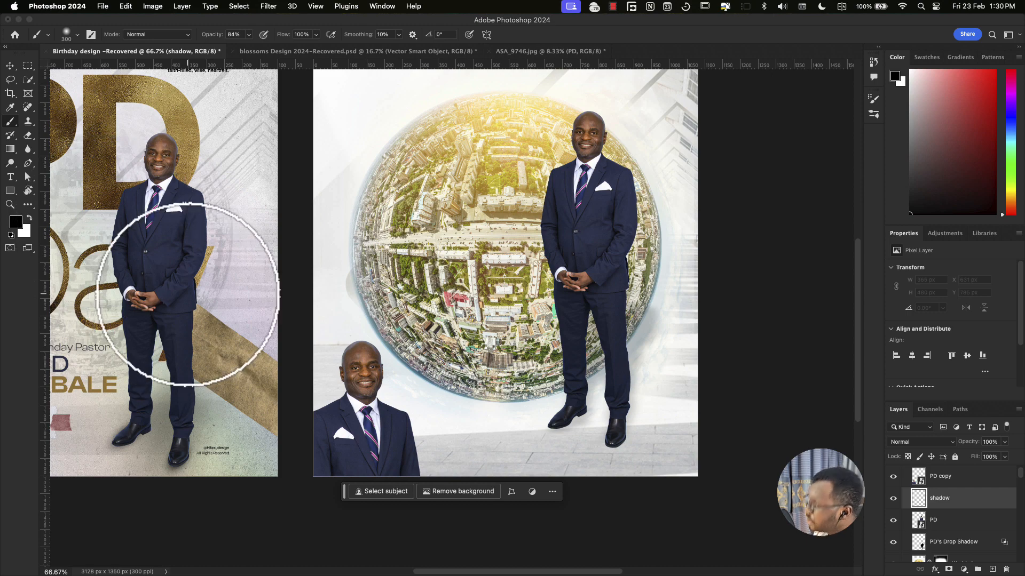
mouse_move(507, 377)
mouse_down()
mouse_move(544, 370)
mouse_move(540, 389)
mouse_move(590, 407)
mouse_move(571, 400)
mouse_up()
key(v)
key(super+bracketleft)
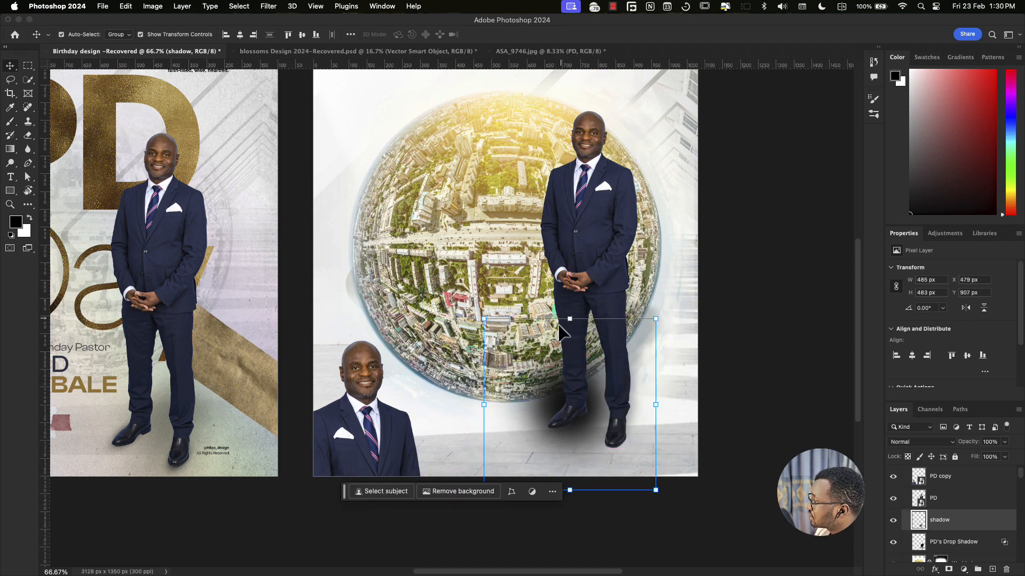
Step: Scale the black spot to about 30% and position it behind the shoe nearer the globe
drag(569, 321, 358, 193)
key(super+plus)
key(super+plus)
drag(398, 230, 299, 113)
drag(505, 306, 465, 306)
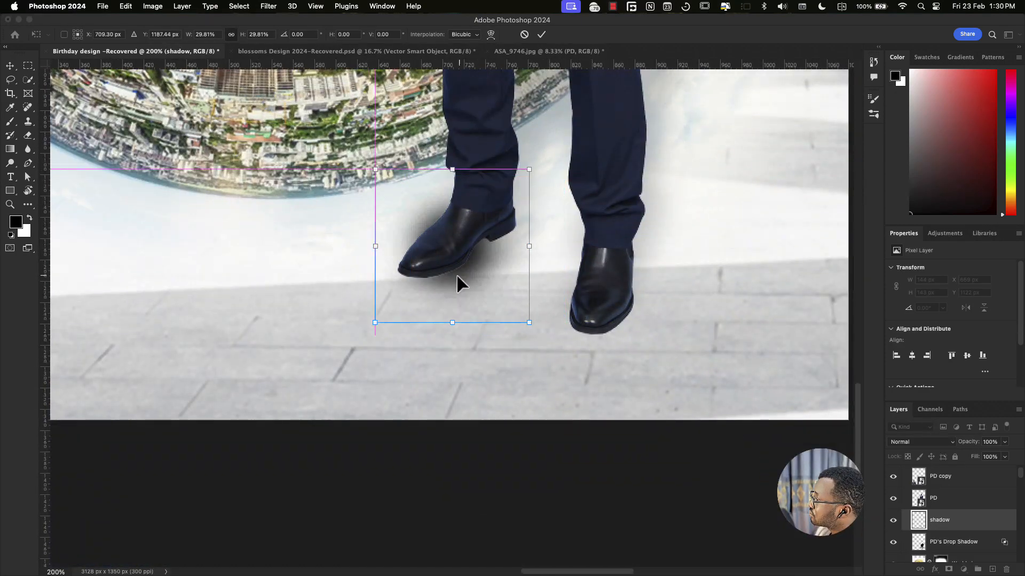
Step: Narrow, skew and rotate the spot to about 157 by 136 px so it follows the angled shoe's sole
drag(523, 256, 451, 255)
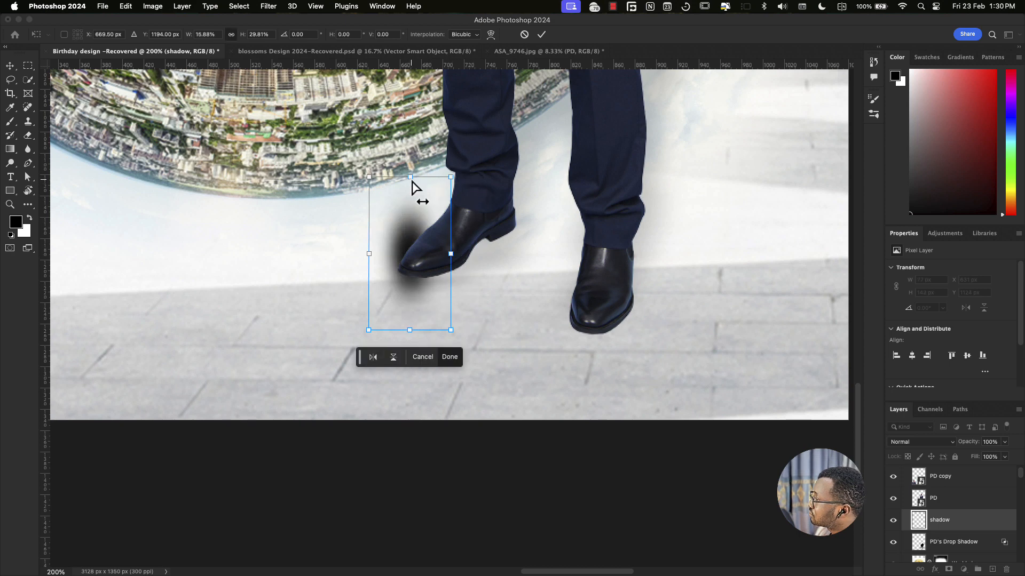
drag(412, 181, 521, 188)
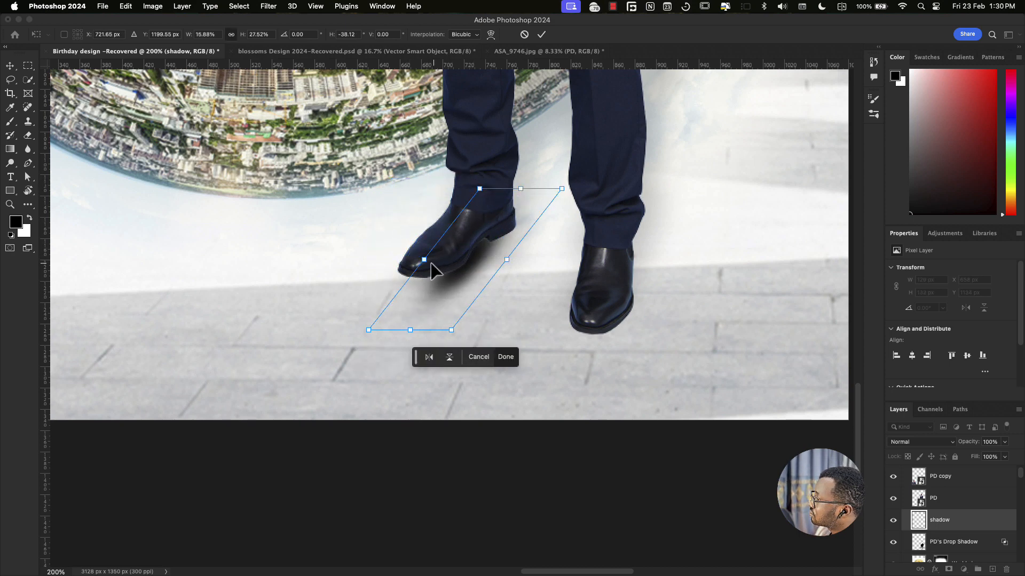
drag(431, 263, 404, 245)
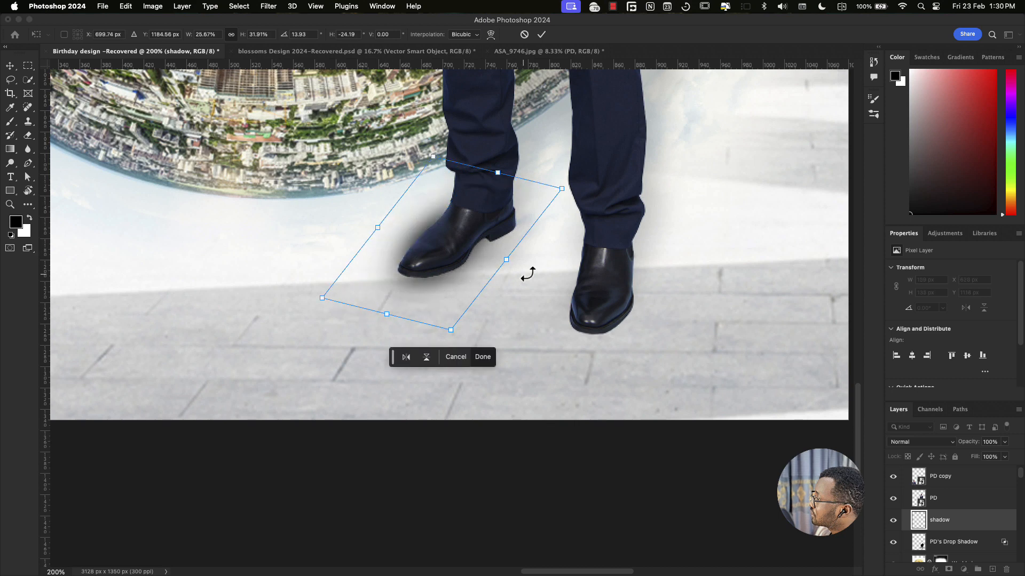
mouse_move(506, 266)
mouse_down()
mouse_move(539, 291)
mouse_move(513, 273)
mouse_up()
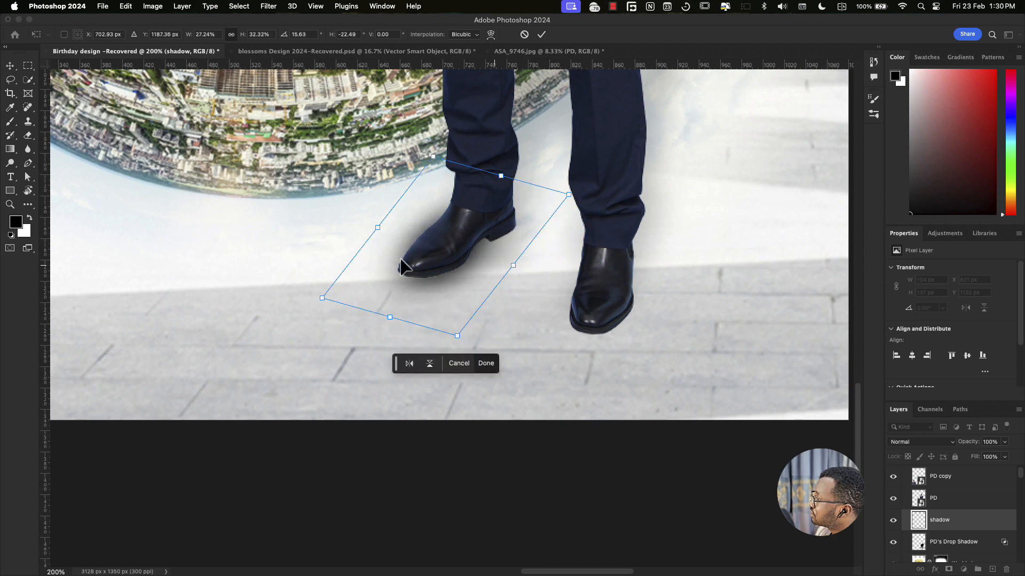
mouse_move(381, 230)
mouse_down()
mouse_move(400, 244)
mouse_move(391, 240)
mouse_up()
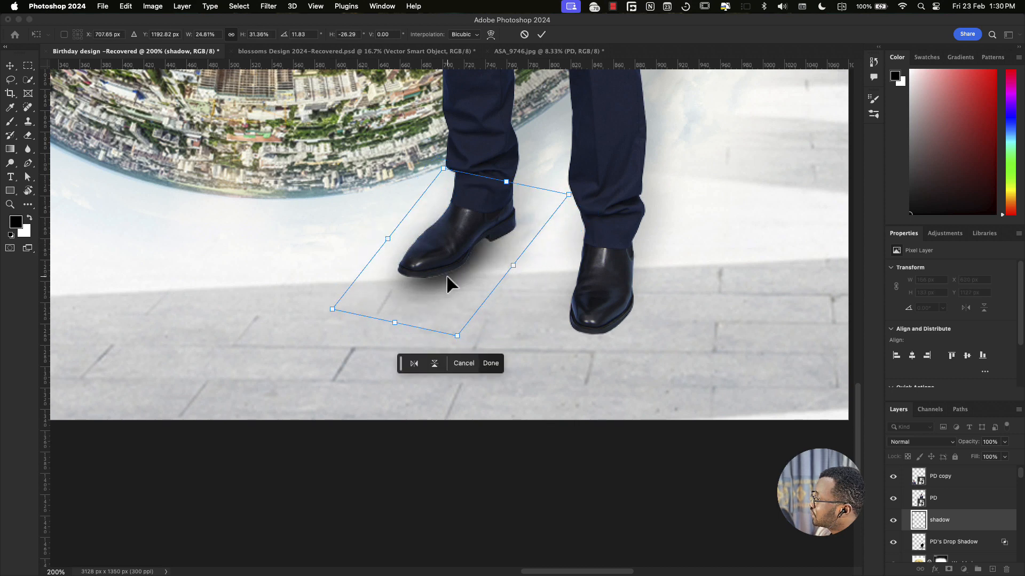
drag(445, 277, 431, 272)
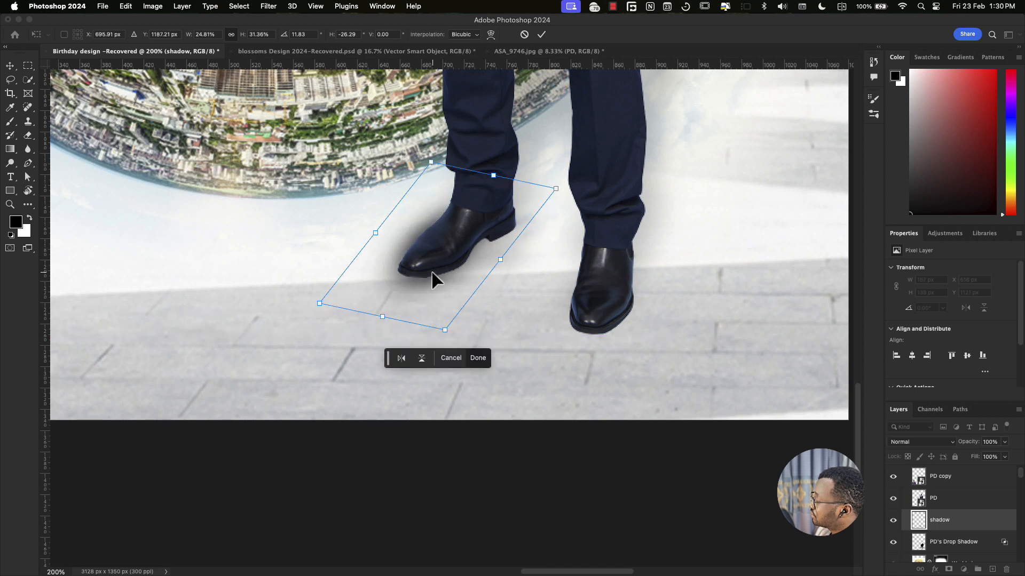
key(Return)
Step: Duplicate the shoe shadow under the heel and skew, flatten and distort the copy to about 140 by 95 px
key(super)
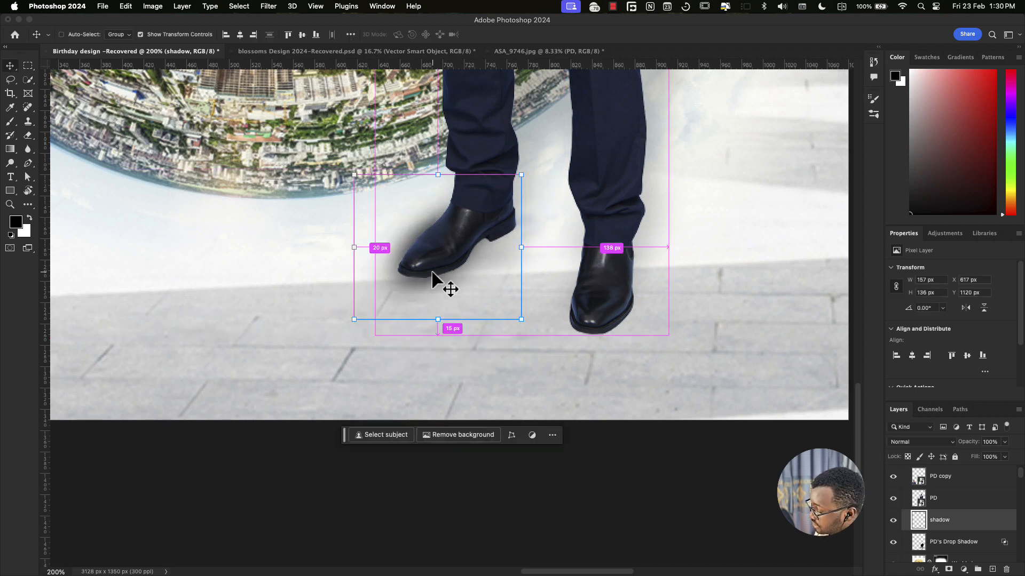
drag(421, 275, 482, 261)
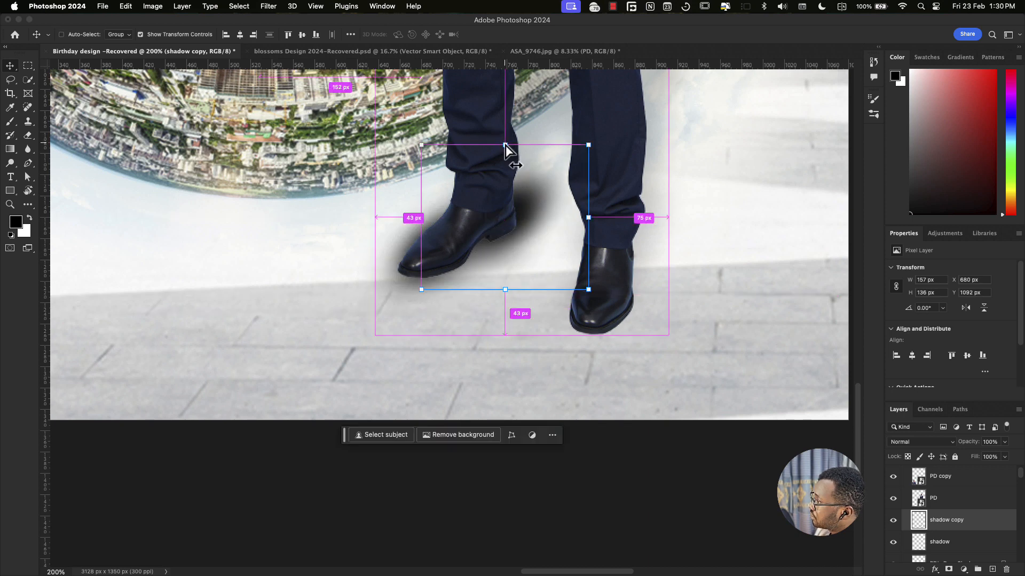
drag(504, 143, 476, 172)
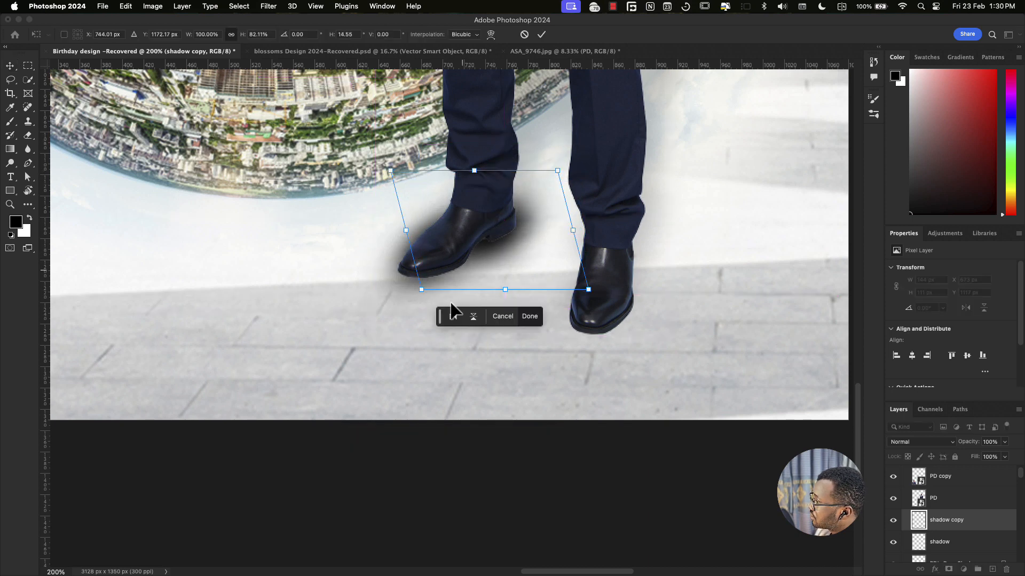
drag(421, 290, 431, 267)
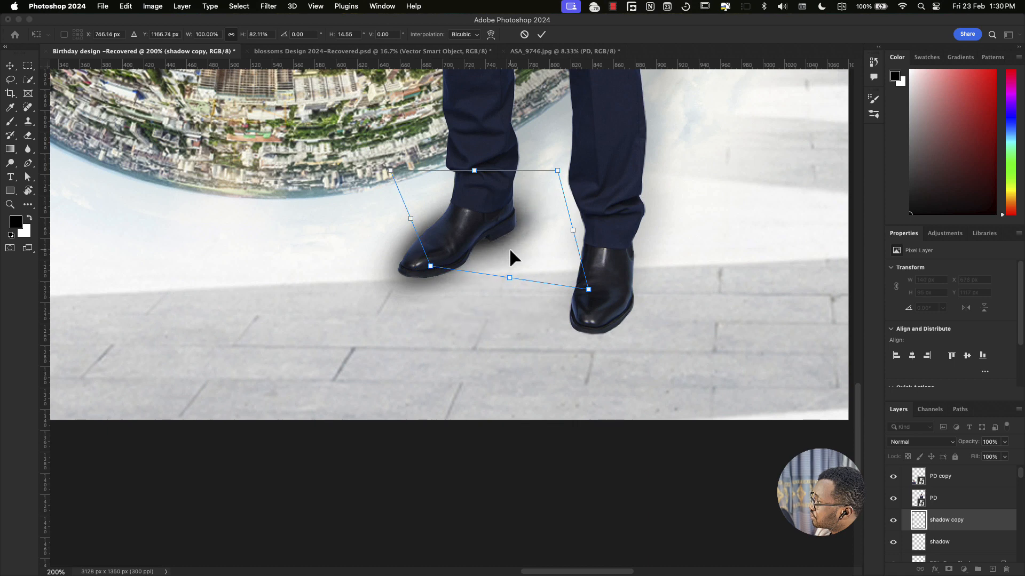
drag(509, 250, 514, 249)
key(Return)
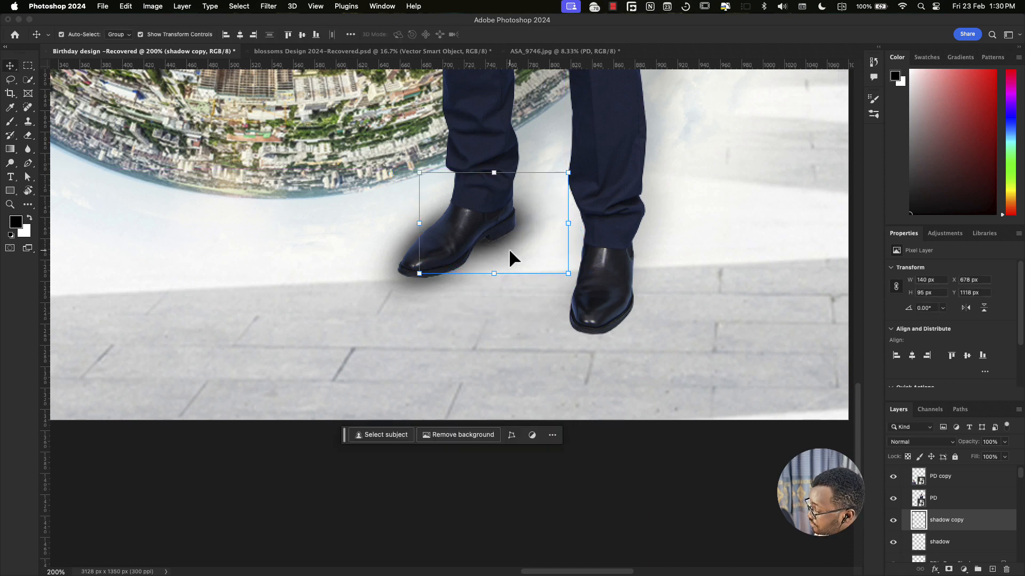
Step: Set the opacity of the shadow and shadow copy layers to 70%
click(400, 283)
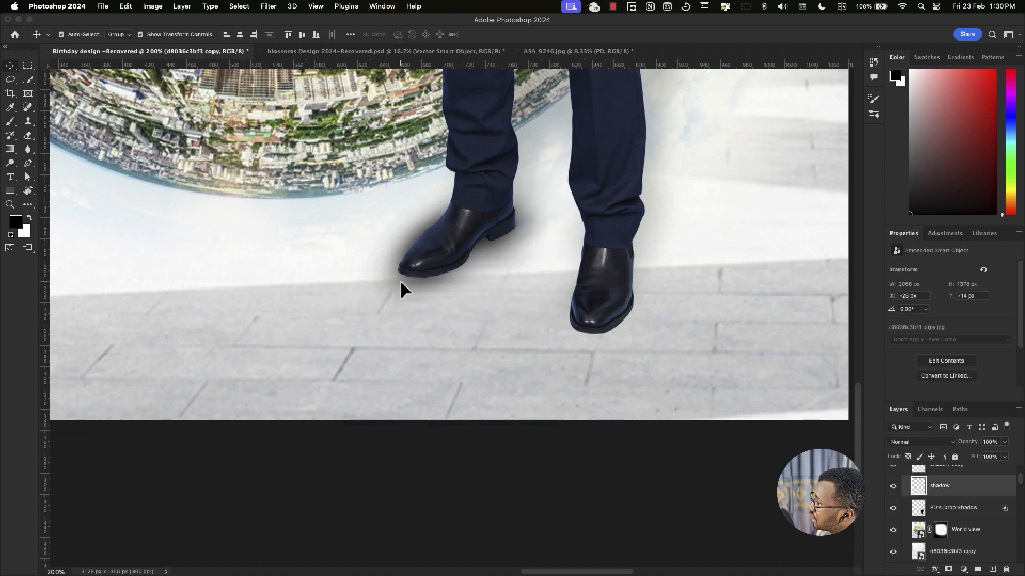
click(400, 283)
key(7)
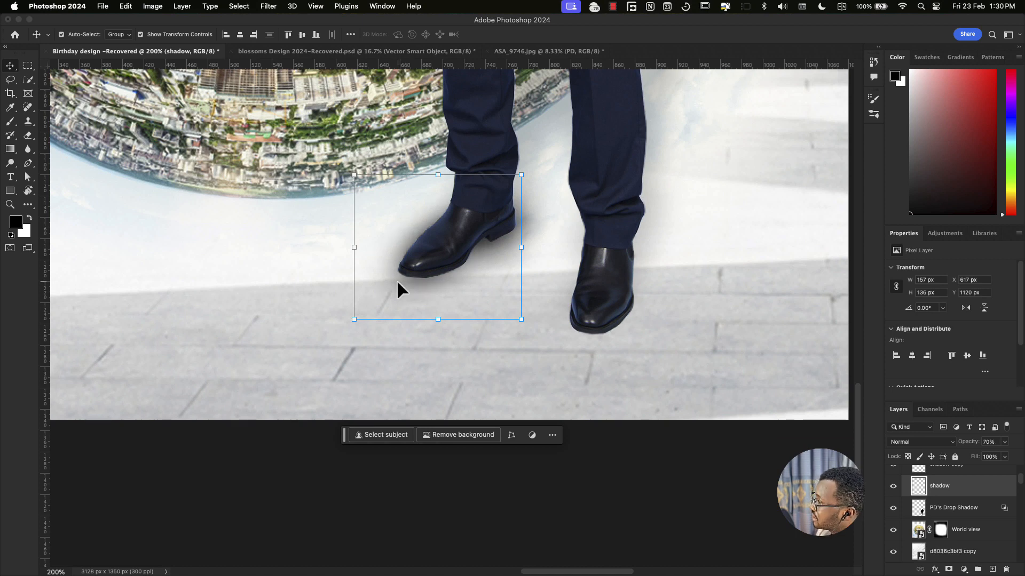
click(602, 327)
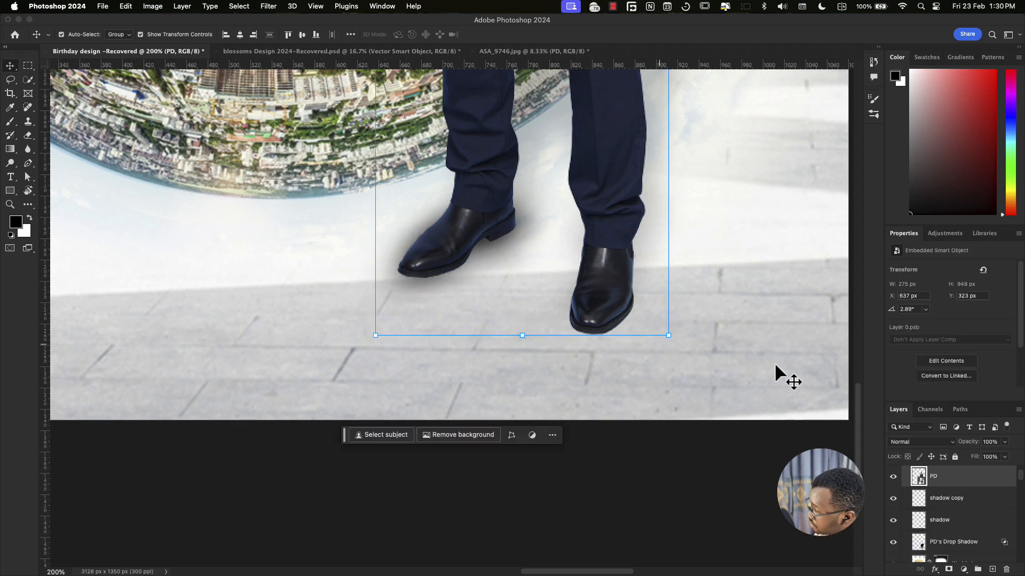
click(945, 507)
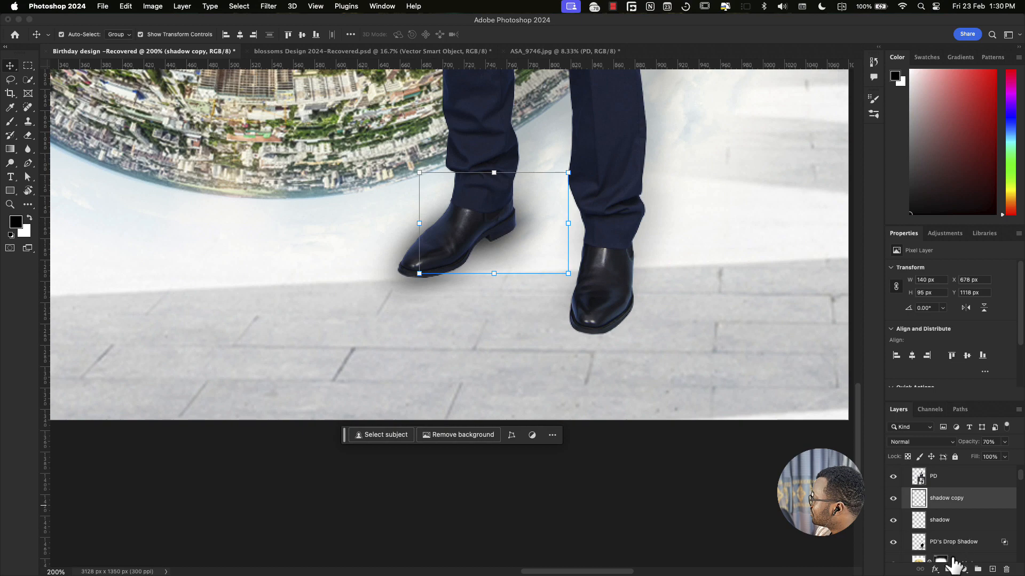
Step: Add a layer above shadow copy and paint a soft black spot about 284 px wide around the other shoe with a smaller brush
click(992, 570)
key(b)
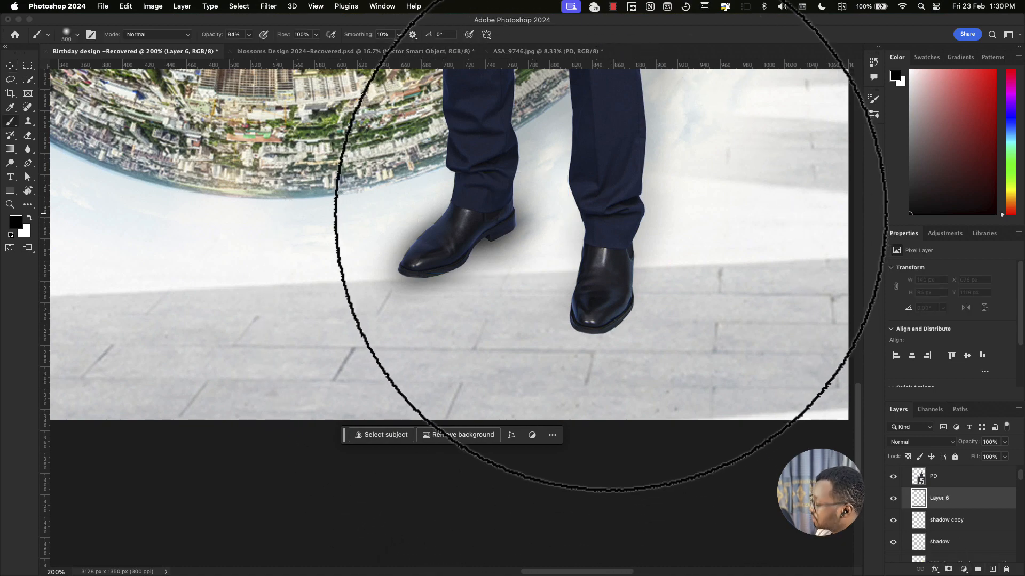
key(bracketleft)
key(bracketleft)
key(bracketleft)
click(605, 261)
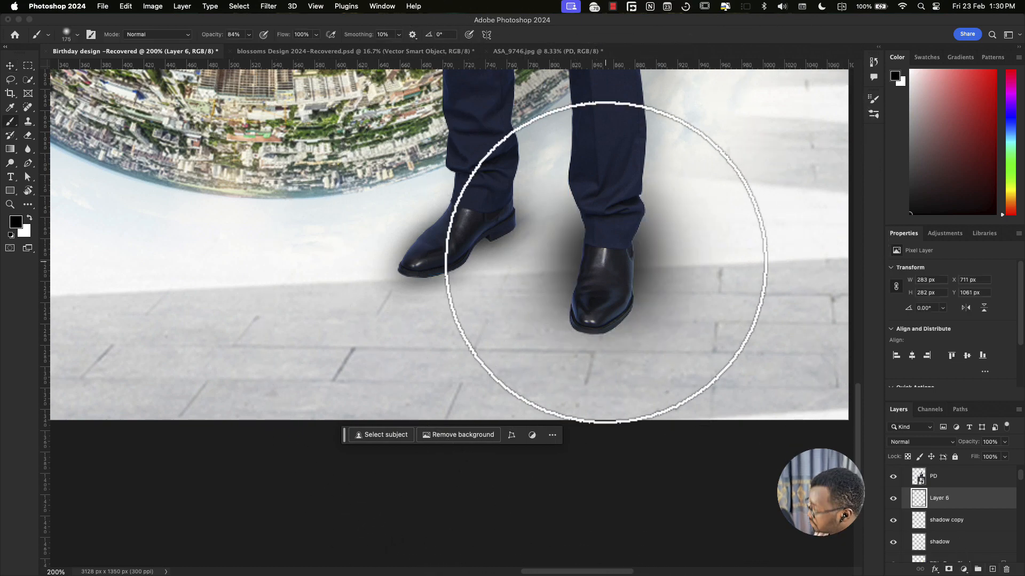
click(605, 262)
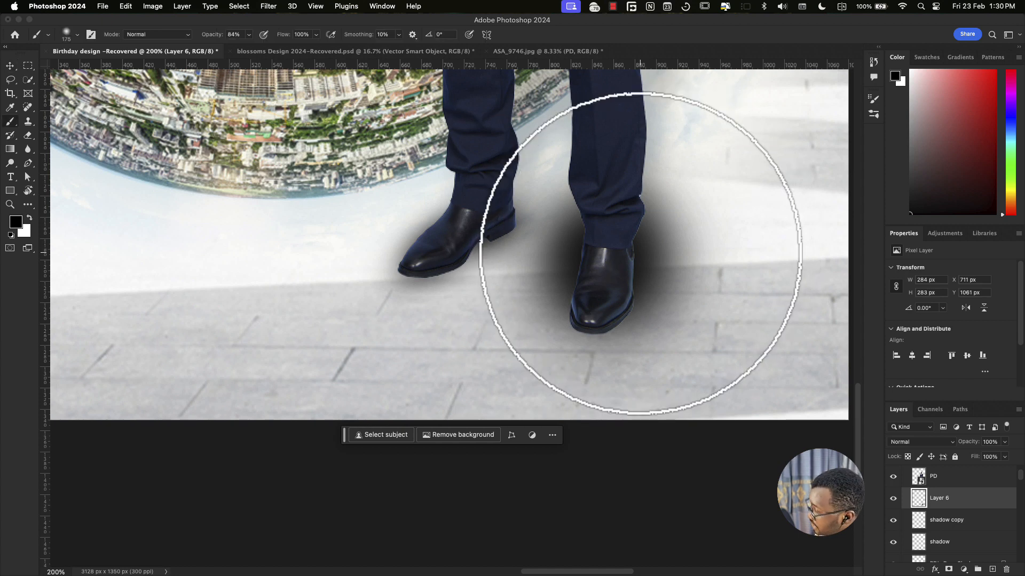
Step: Move the soft black spot under the front shoe, then squash, narrow and distort it to about 132 by 162 px
key(v)
drag(665, 225, 655, 253)
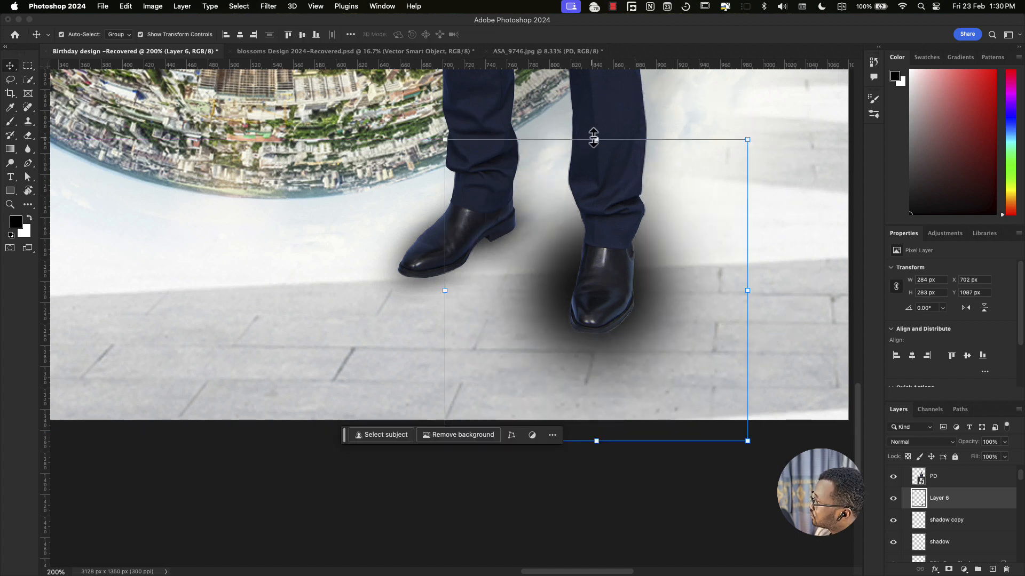
drag(596, 140, 595, 264)
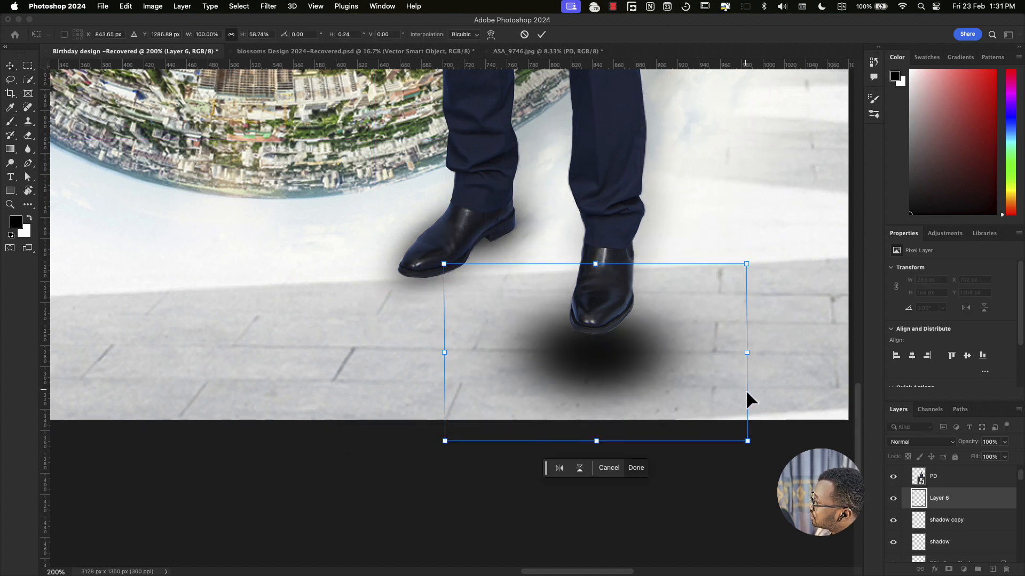
drag(747, 353, 613, 300)
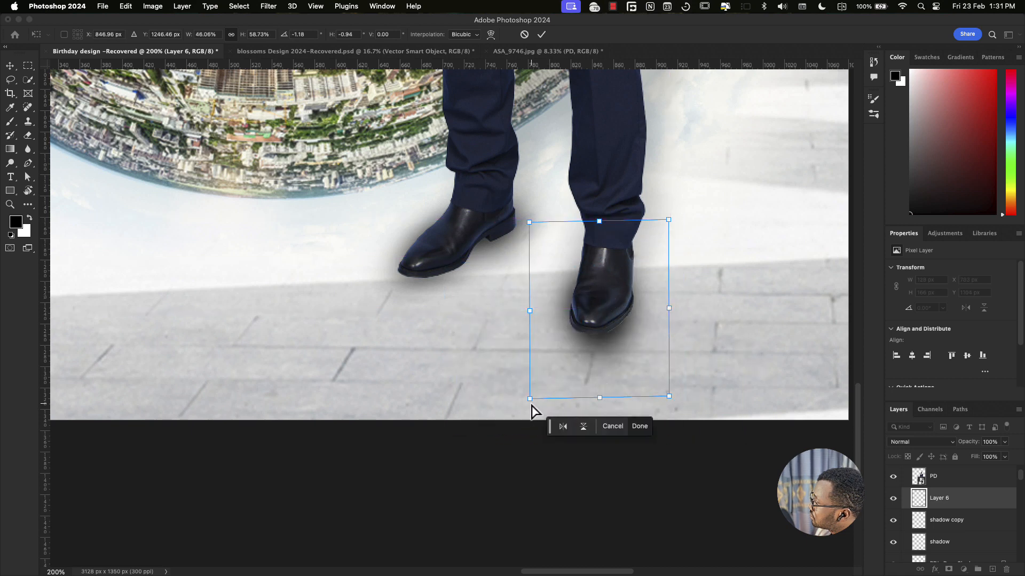
drag(529, 399, 492, 416)
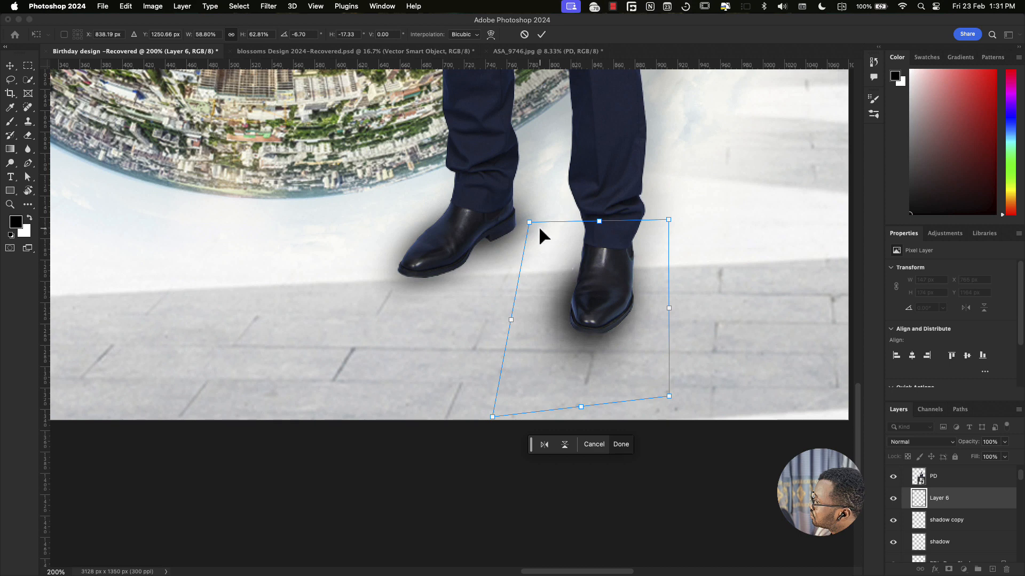
drag(529, 223, 550, 219)
drag(626, 324, 620, 331)
drag(485, 427, 498, 407)
mouse_move(546, 232)
mouse_down()
mouse_move(560, 254)
mouse_move(545, 243)
mouse_up()
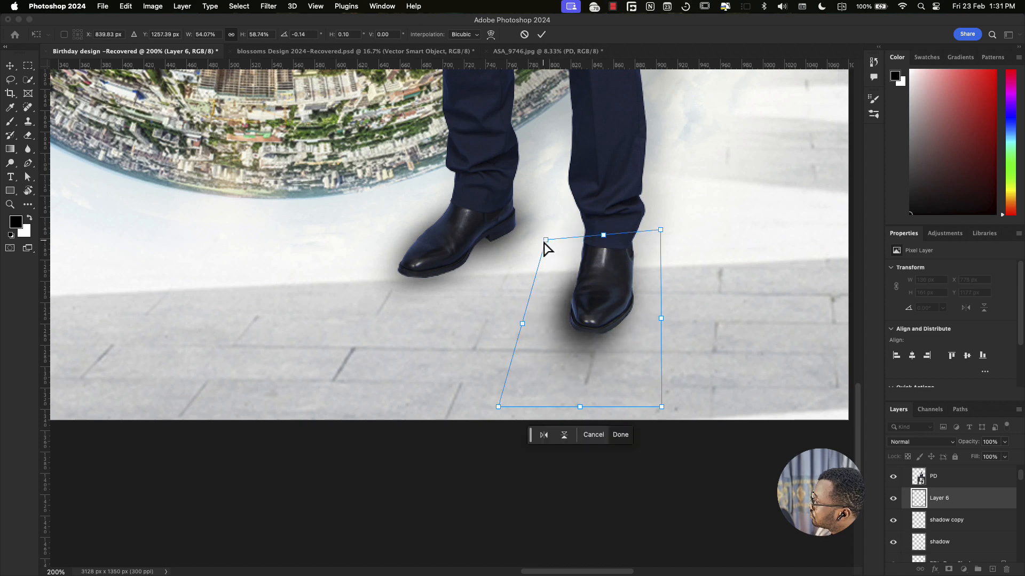
key(Return)
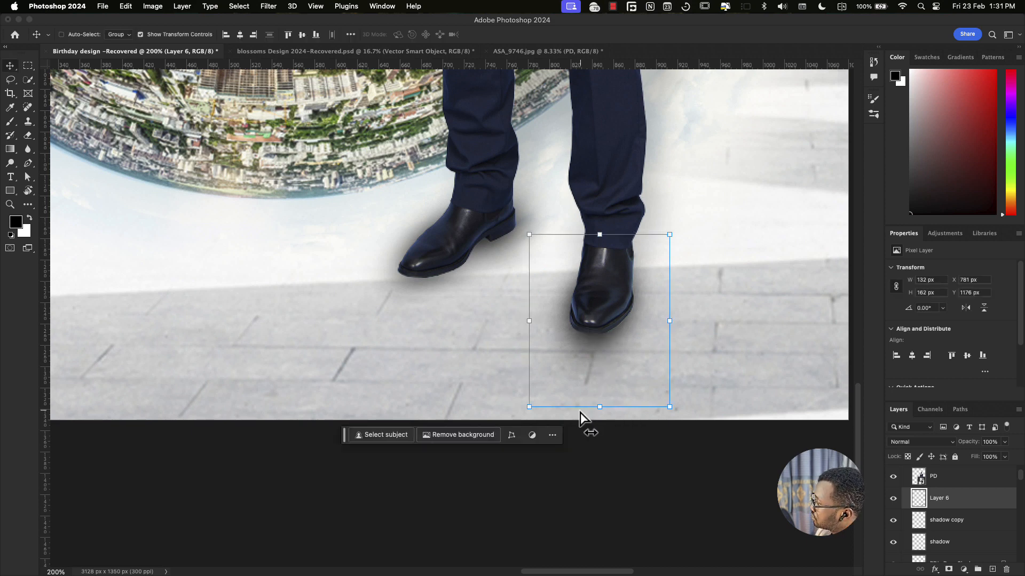
Step: Flatten the front shoe's shadow to about 148 px high and deselect the layer
drag(599, 407, 601, 395)
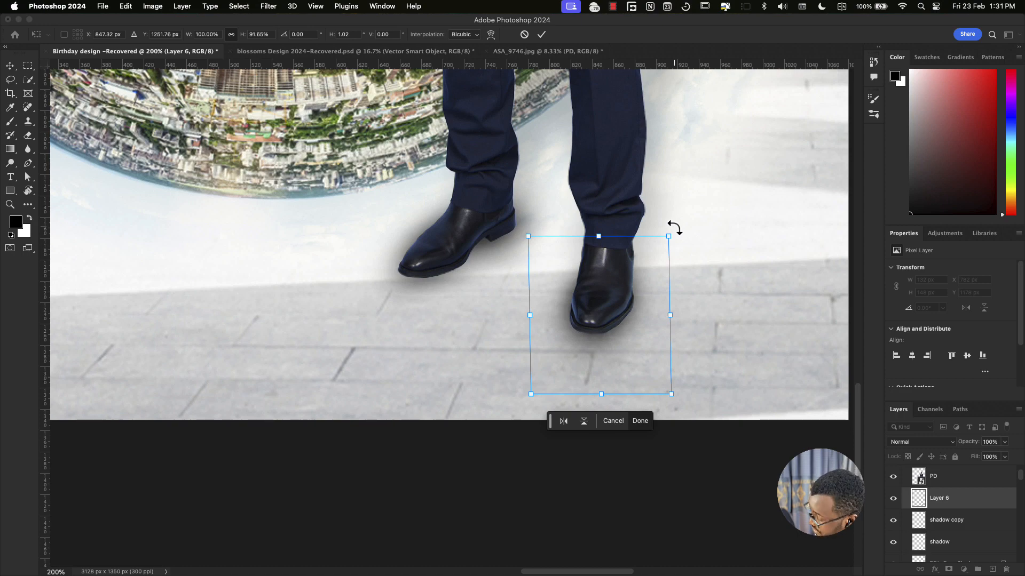
key(super+minus)
key(super+minus)
key(super+minus)
key(super+minus)
key(Return)
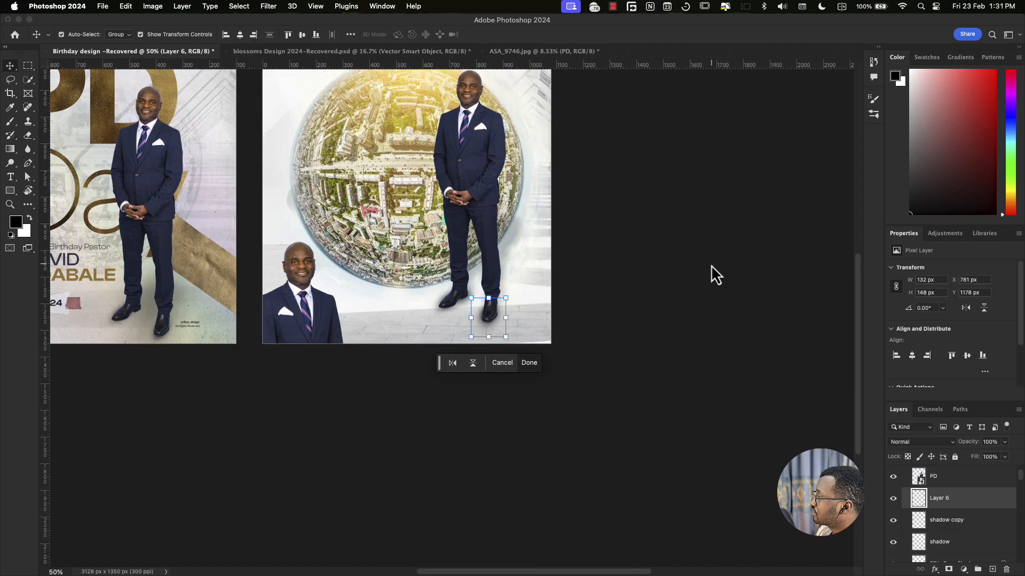
click(711, 265)
drag(710, 275, 744, 394)
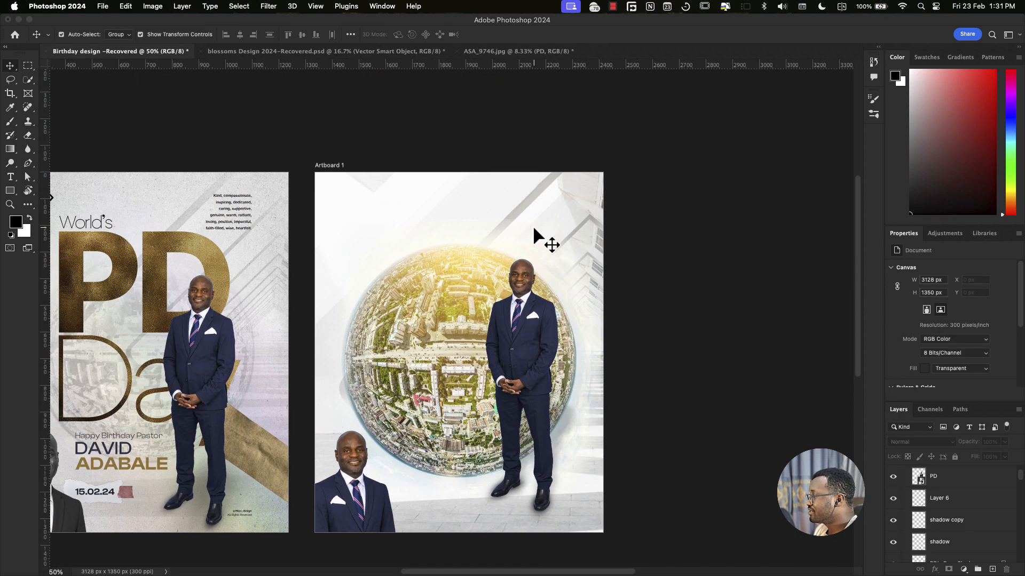
Step: Place Cardboard_texture (16) copy.jpg from the Birthday design folder in Finder and move it over the upper part of Artboard 1
click(153, 191)
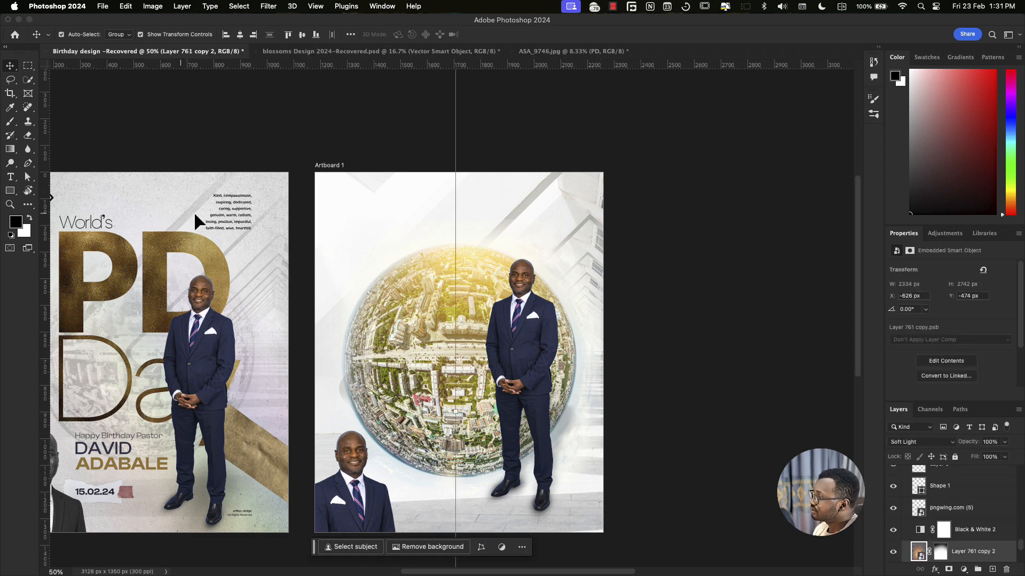
scroll(196, 214, down, 1)
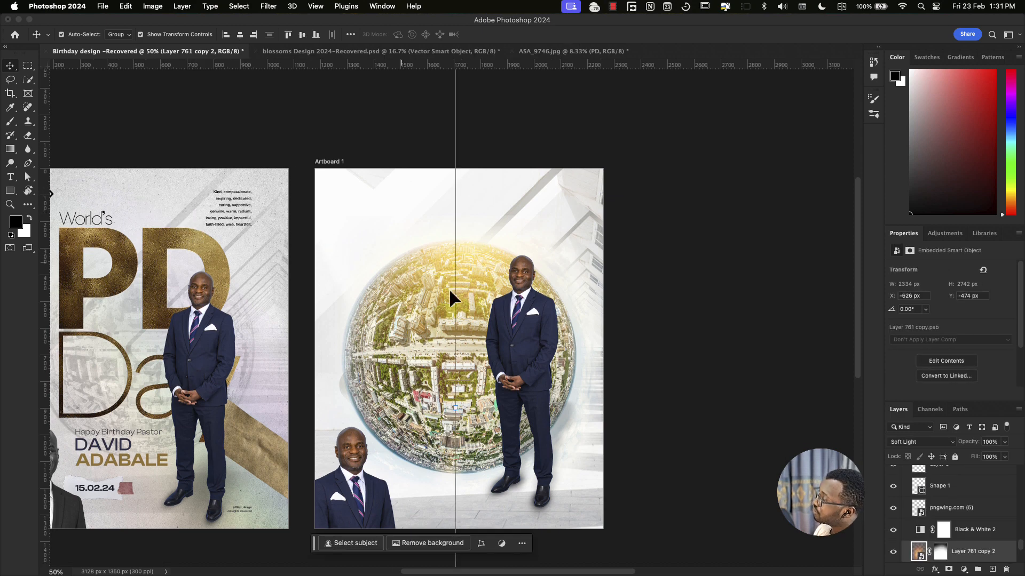
scroll(938, 521, down, 2)
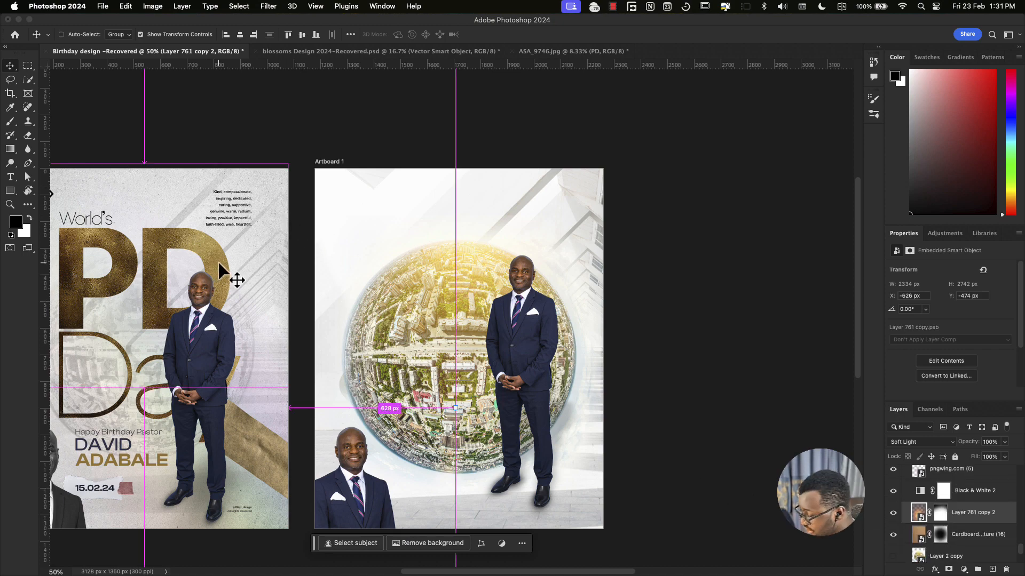
key(super+Tab)
click(139, 293)
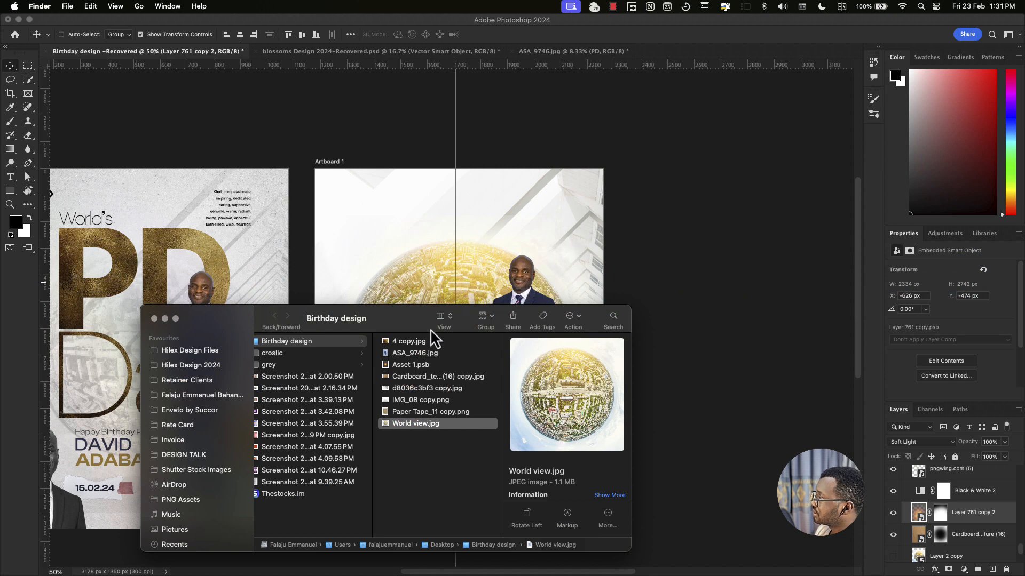
drag(431, 329, 397, 330)
click(372, 377)
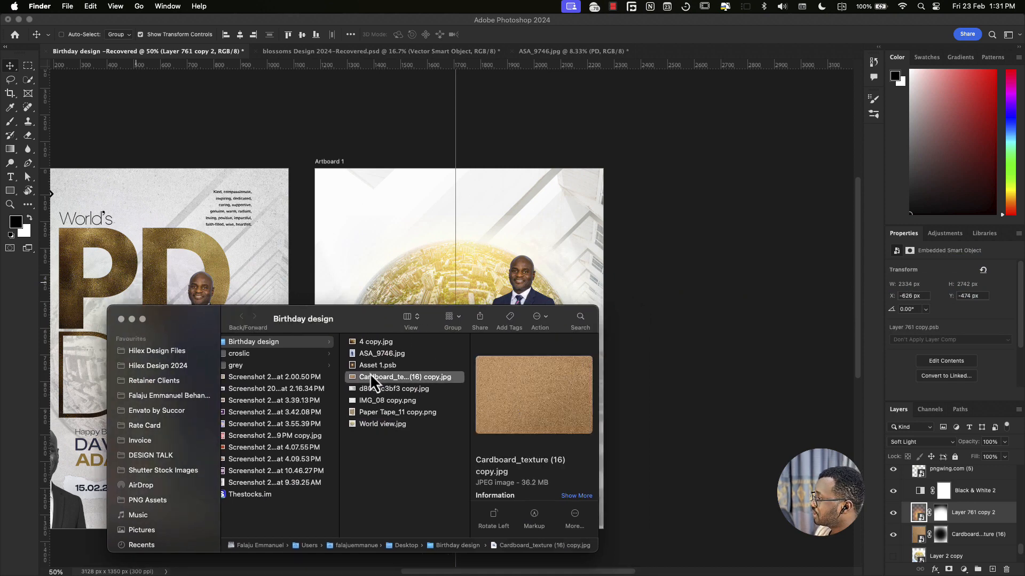
shift+click(372, 366)
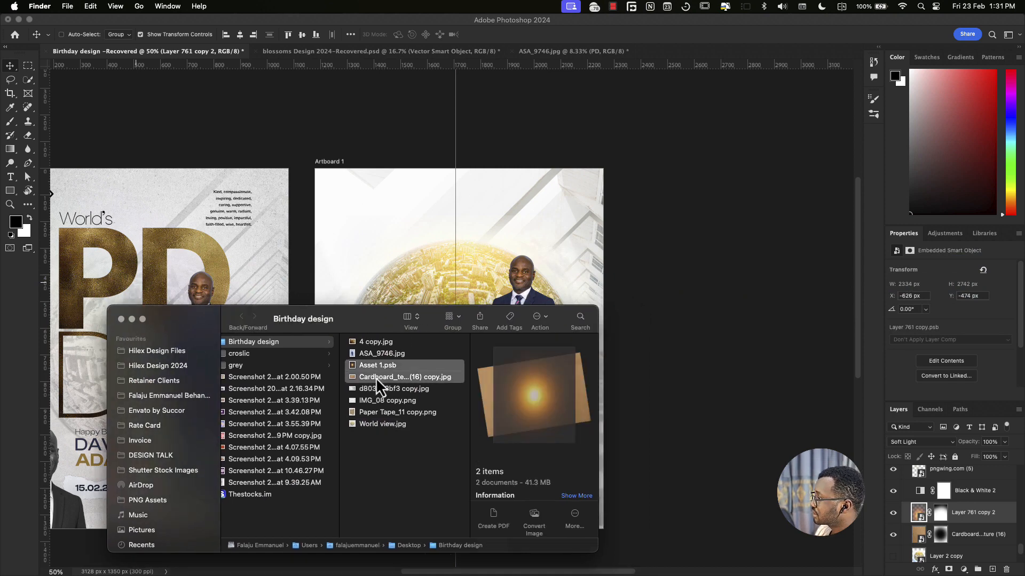
click(375, 376)
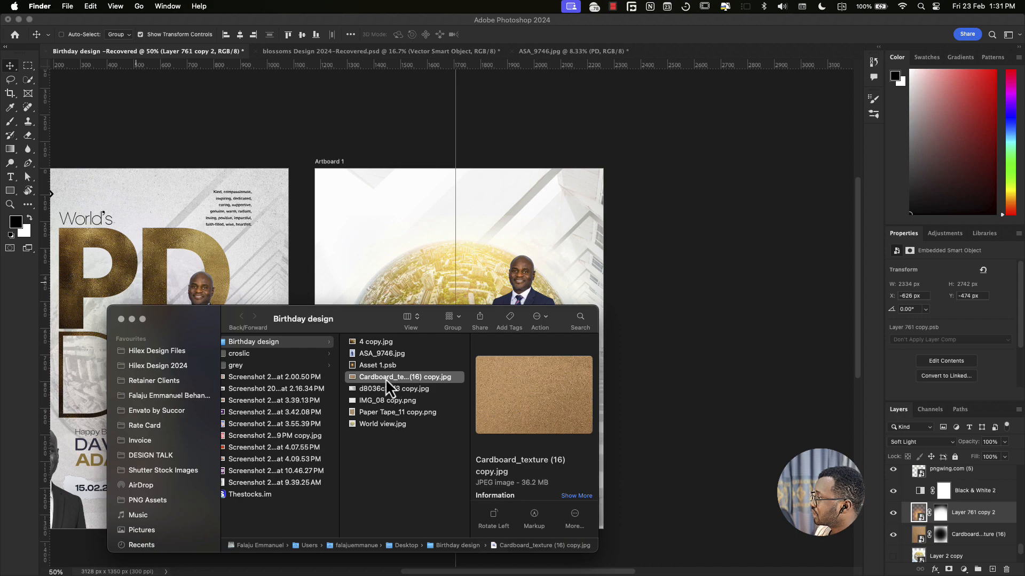
drag(385, 379, 405, 242)
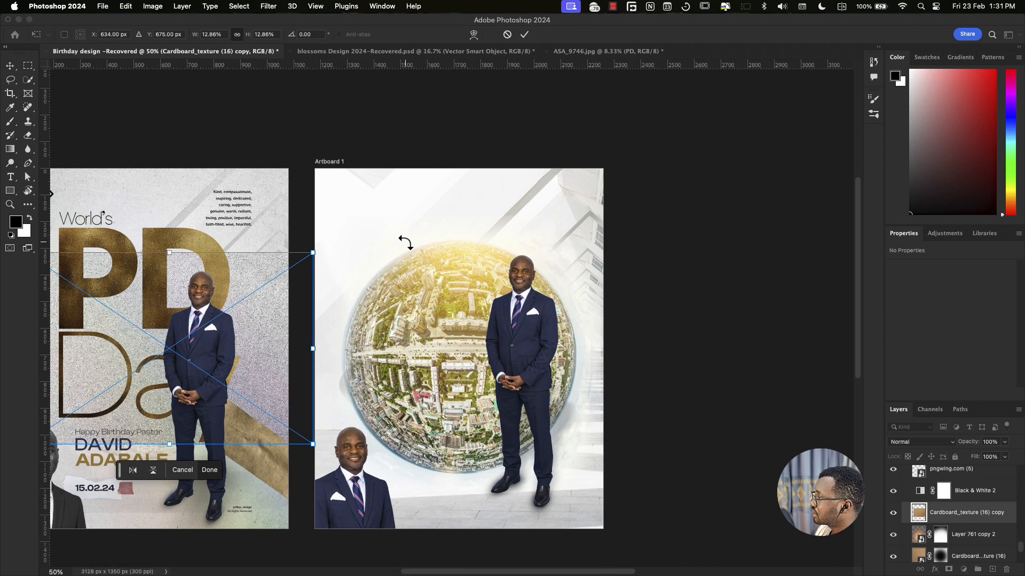
drag(246, 332, 487, 265)
key(Return)
Step: Place Asset 1.psb from the Birthday design folder in Finder onto Artboard 1 at its default size
key(super+Tab)
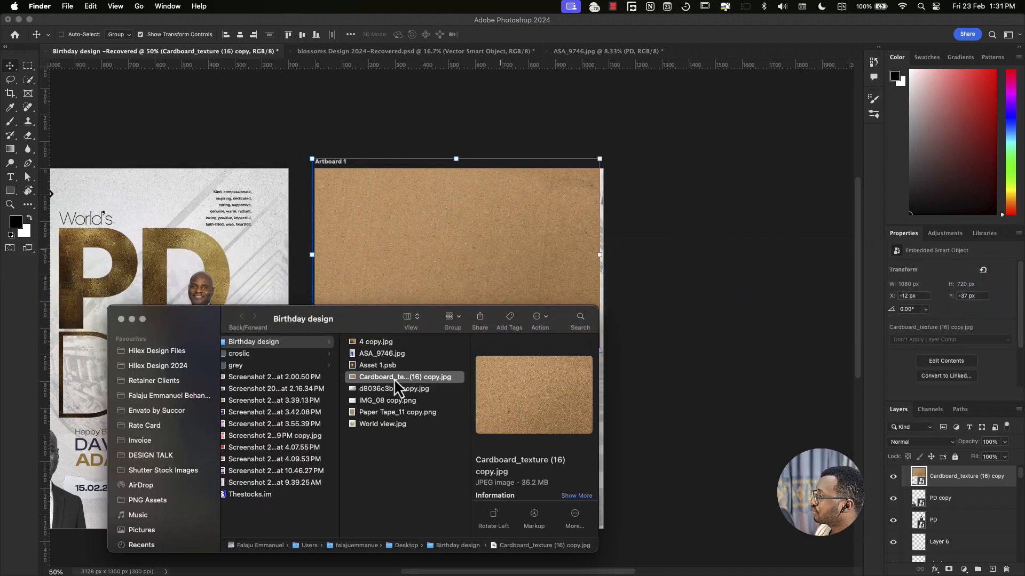
click(390, 367)
drag(390, 367, 469, 249)
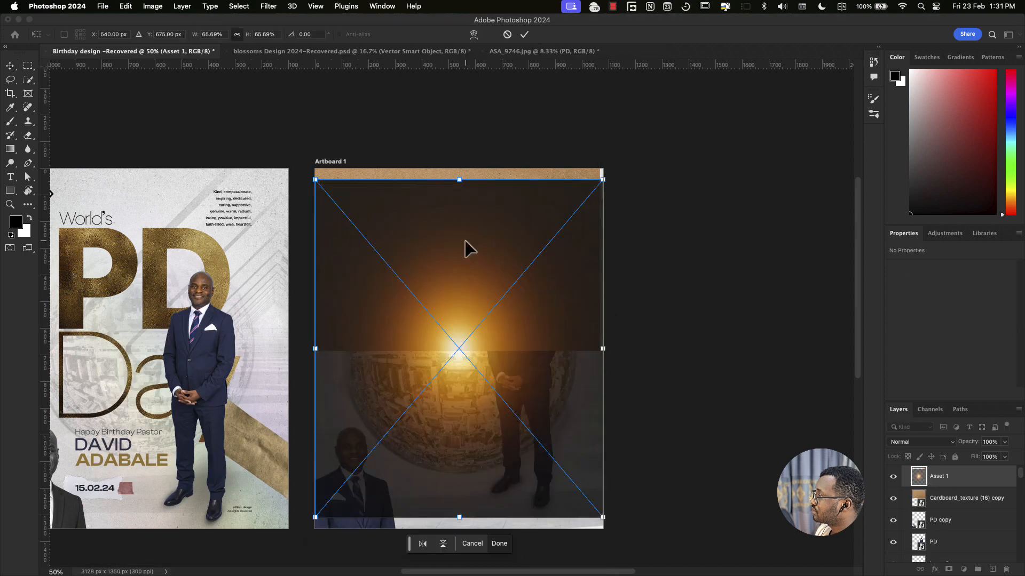
key(Return)
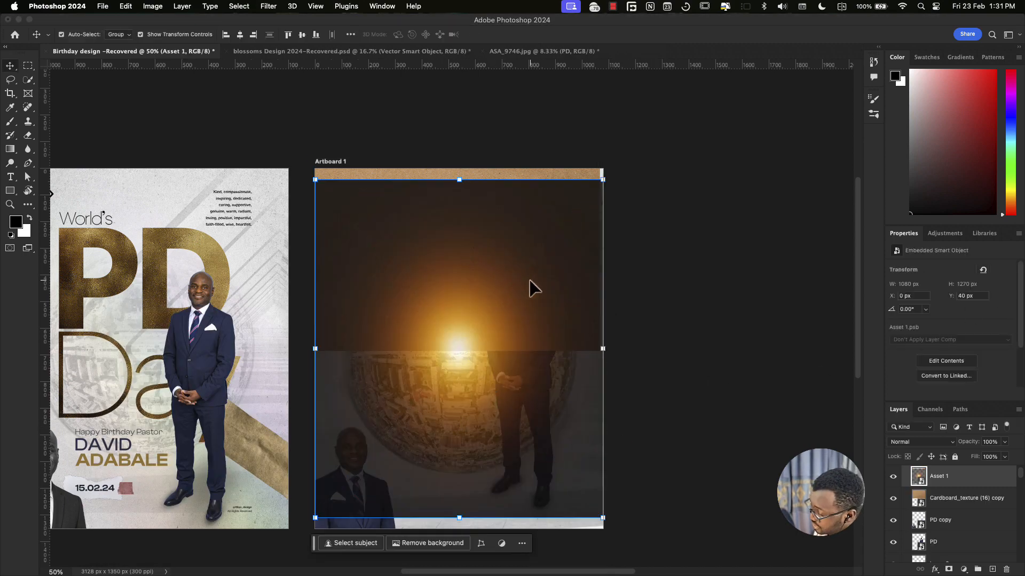
Step: Lower the Asset 1 layer through the stack to directly above the World view layer
key(super+bracketleft)
key(super+bracketleft)
key(super+bracketleft)
key(super+bracketleft)
key(super+bracketleft)
key(super+bracketleft)
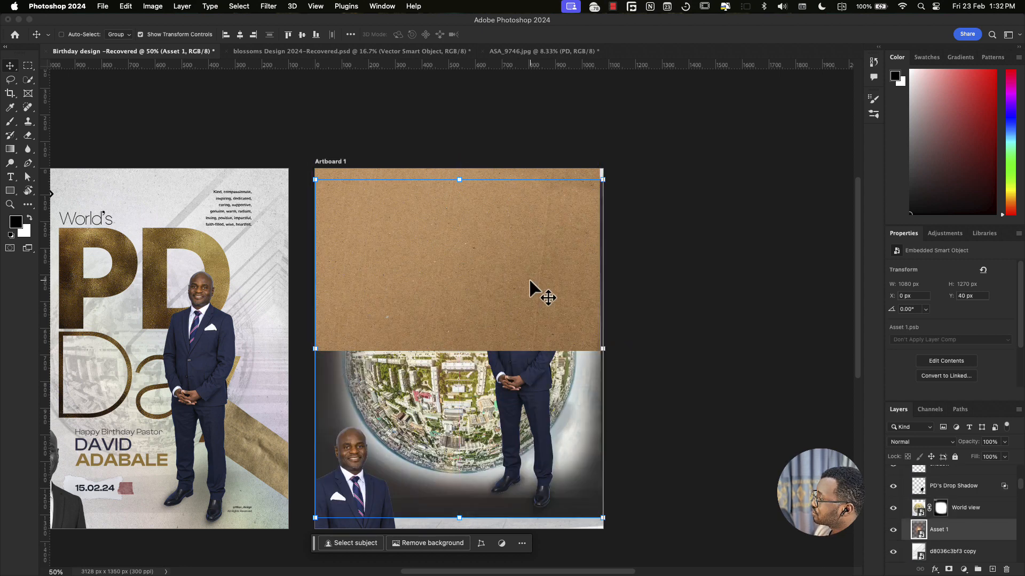
key(super+bracketright)
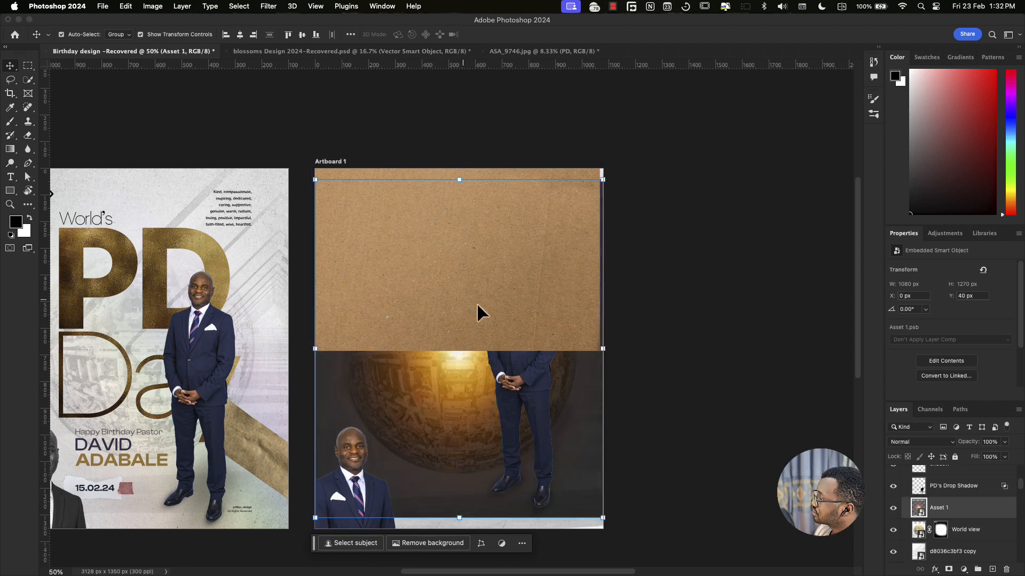
Step: Send the Cardboard_texture (16) copy layer to the bottom of Artboard 1's layer stack
click(267, 385)
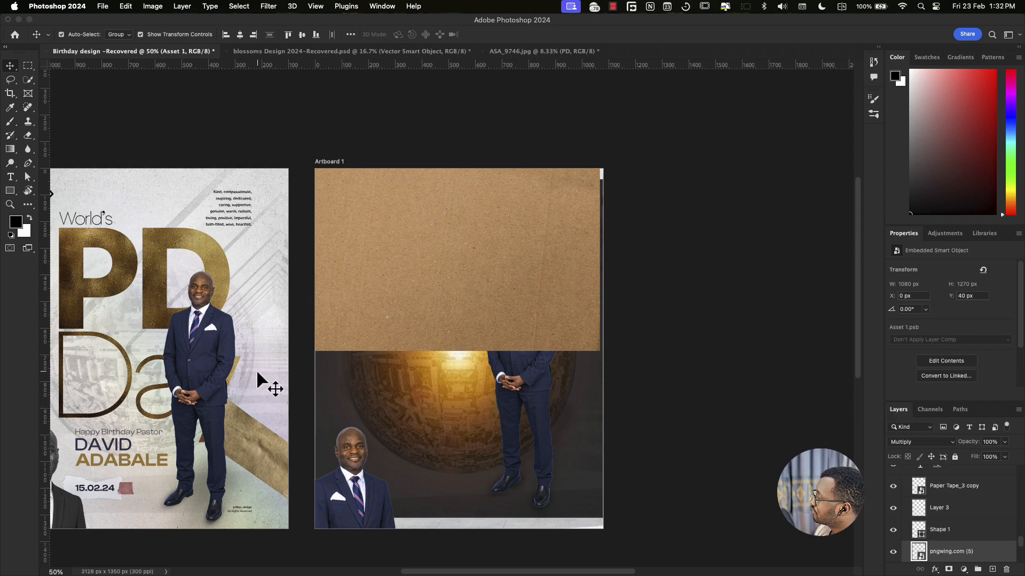
click(145, 377)
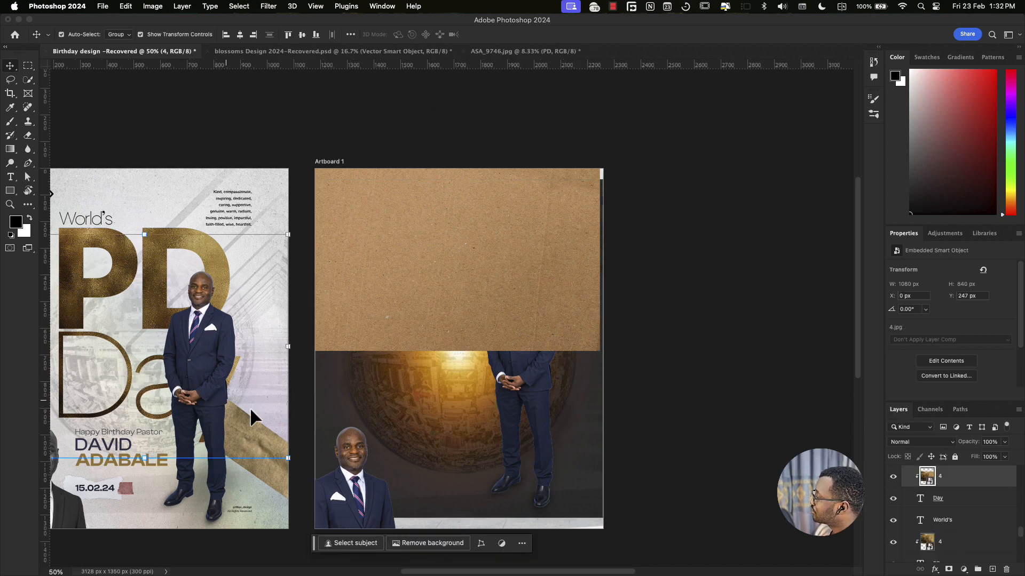
click(473, 434)
click(463, 279)
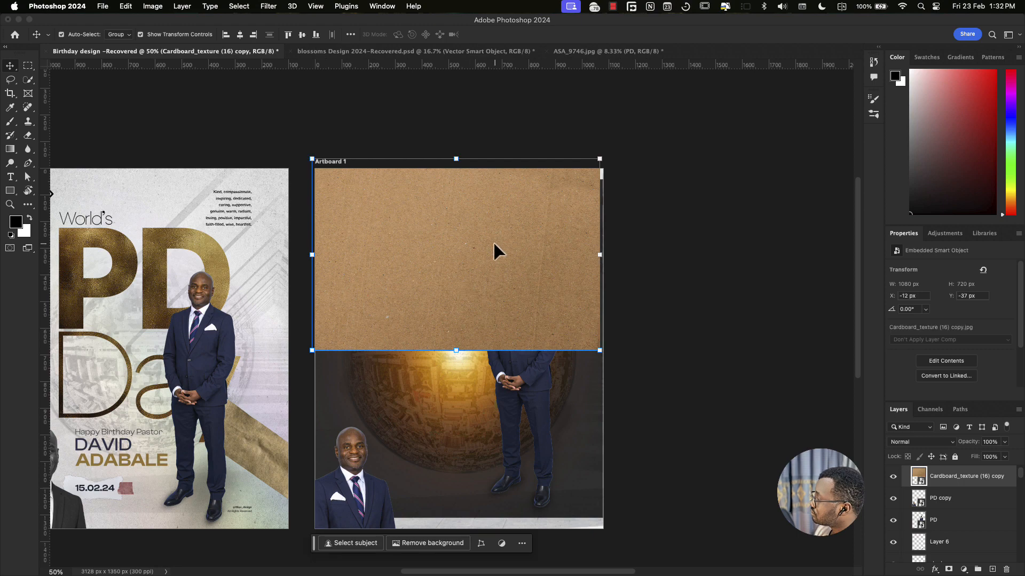
key(super+shift+bracketleft)
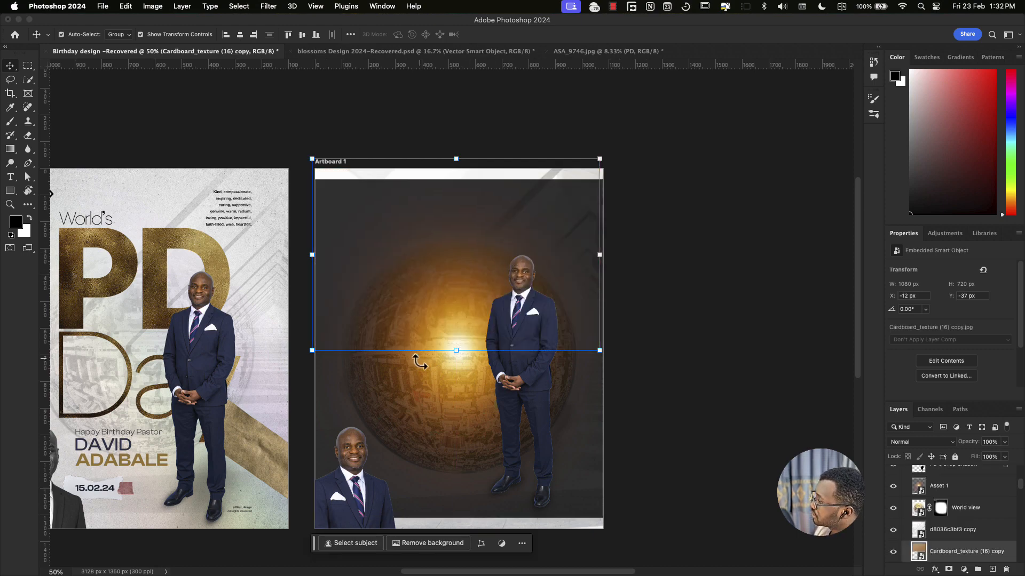
Step: Move the Asset 1 glow image off Artboard 1 onto the empty canvas to its right
key(super+t)
key(Escape)
click(418, 419)
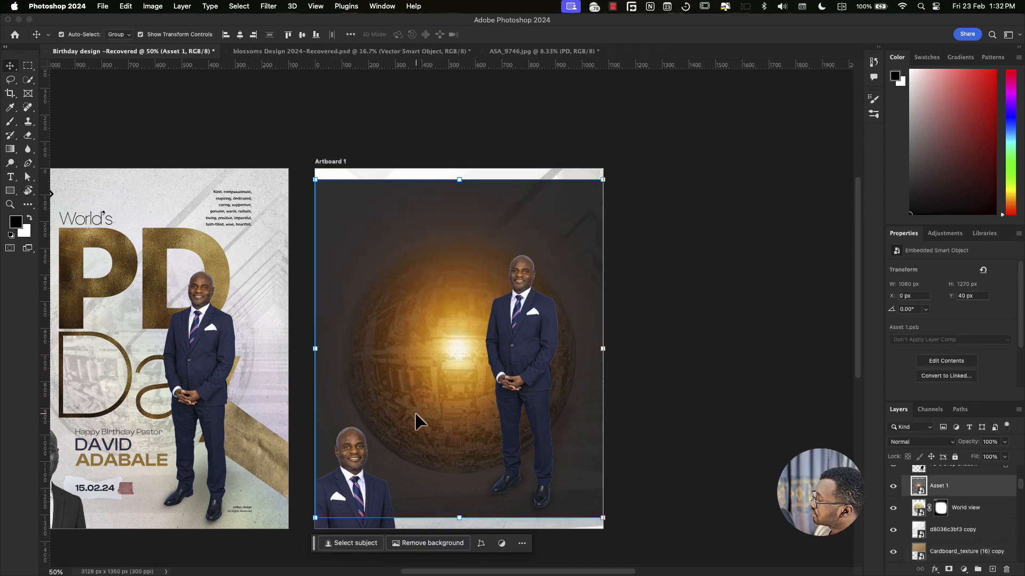
drag(418, 419, 759, 435)
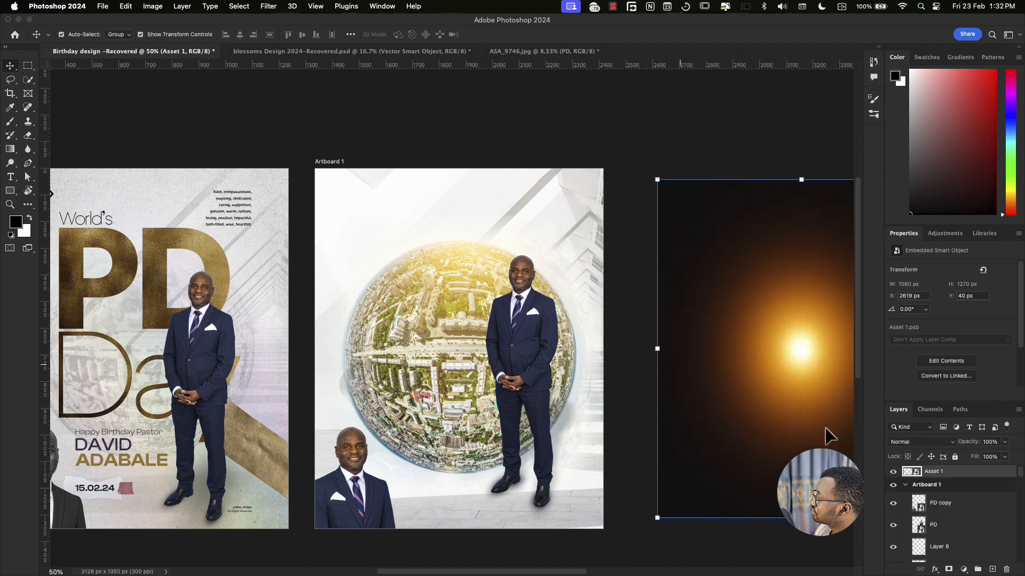
Step: Bring the Cardboard_texture (16) copy layer forward to directly above the PD's Drop Shadow layer
scroll(928, 537, up, 2)
scroll(927, 533, down, 3)
click(935, 546)
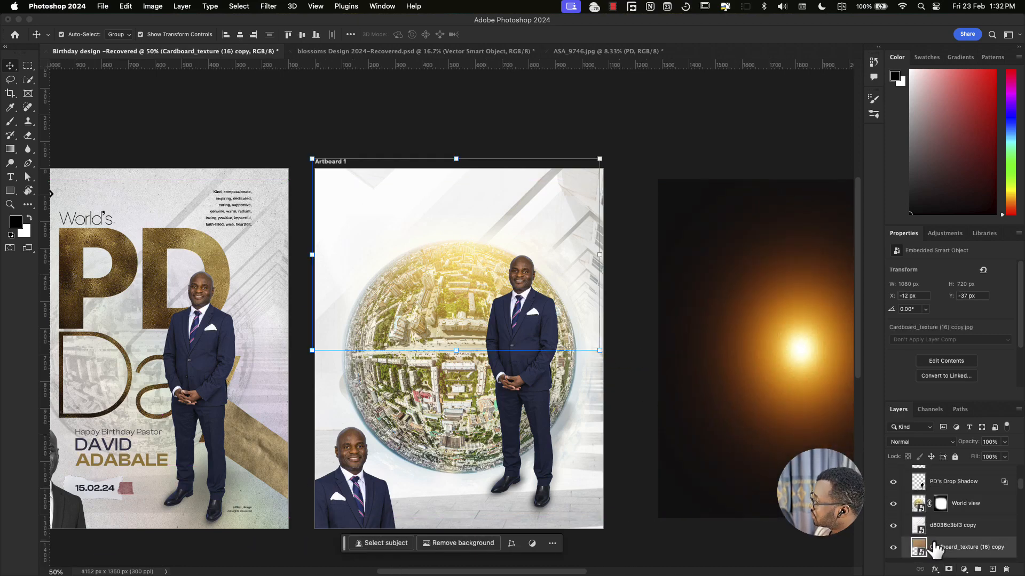
key(super+])
key(super+])
key(super+])
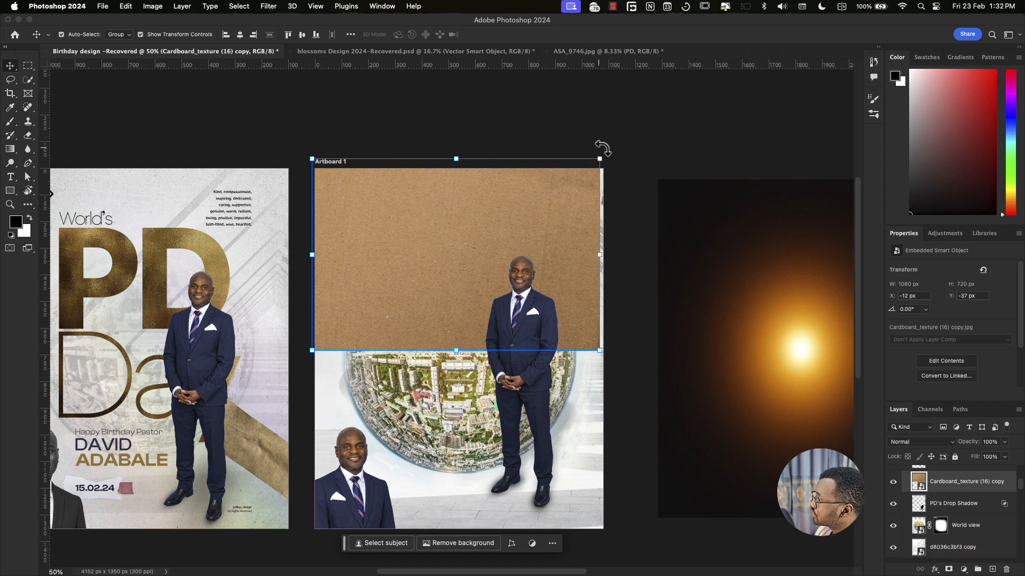
Step: Rotate the cardboard texture 90°, enlarge it to about 1199 by 1799 px and position it to cover the whole artboard
drag(607, 148, 631, 499)
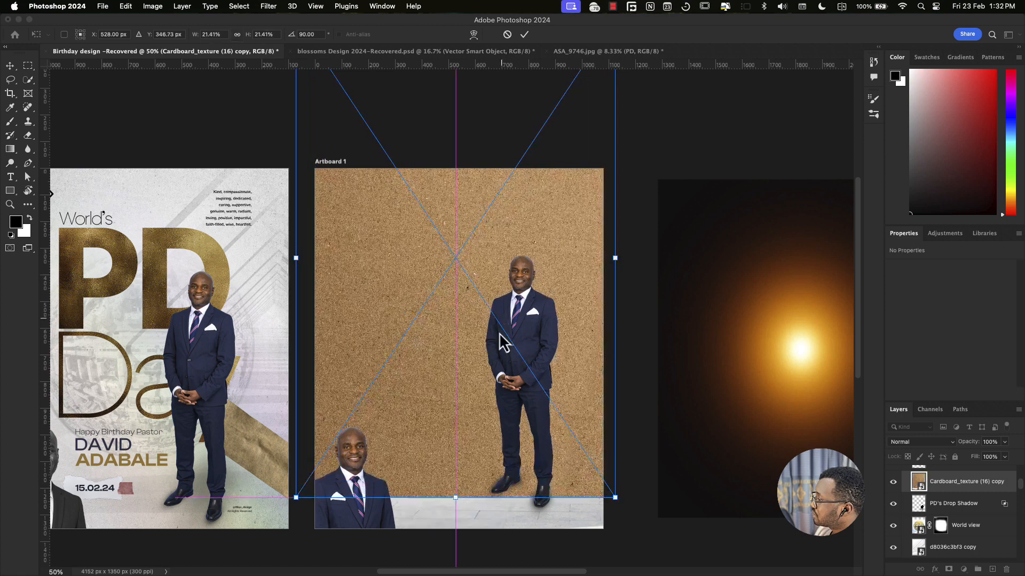
drag(498, 343, 504, 448)
key(Return)
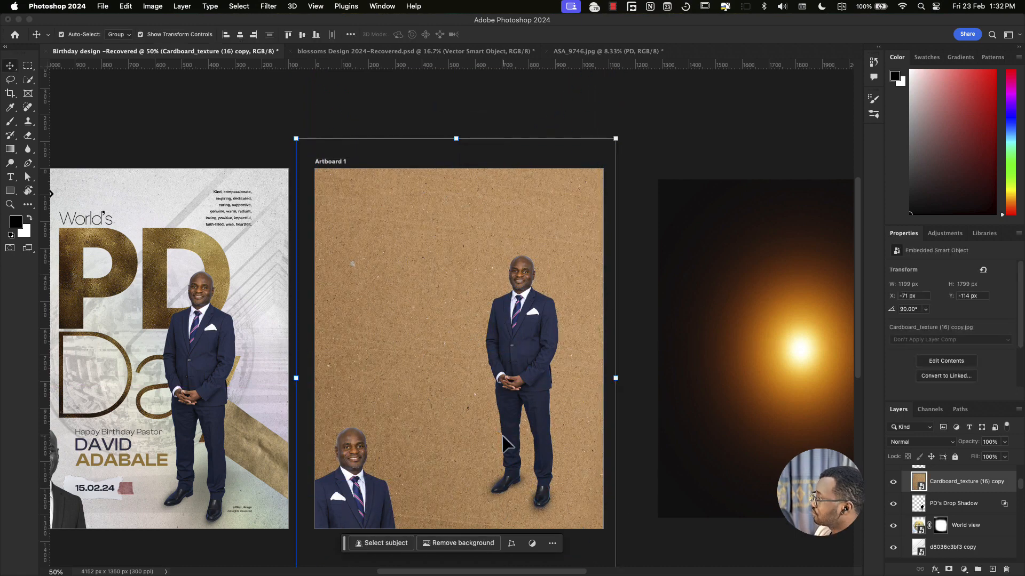
Step: Move the PD's Drop Shadow layer above the cardboard texture, directly beneath the shadow layer
scroll(939, 511, down, 1)
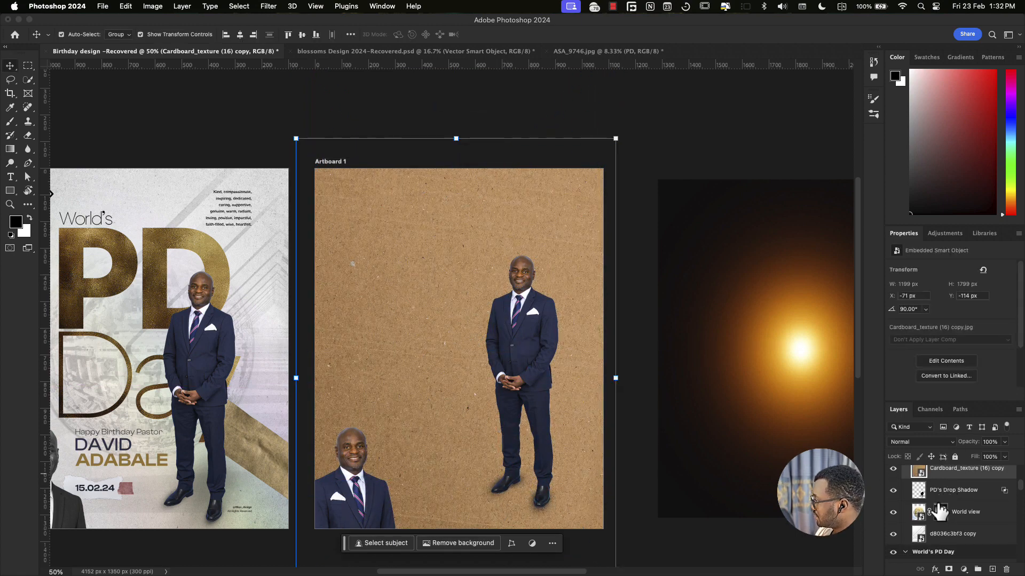
scroll(939, 512, up, 5)
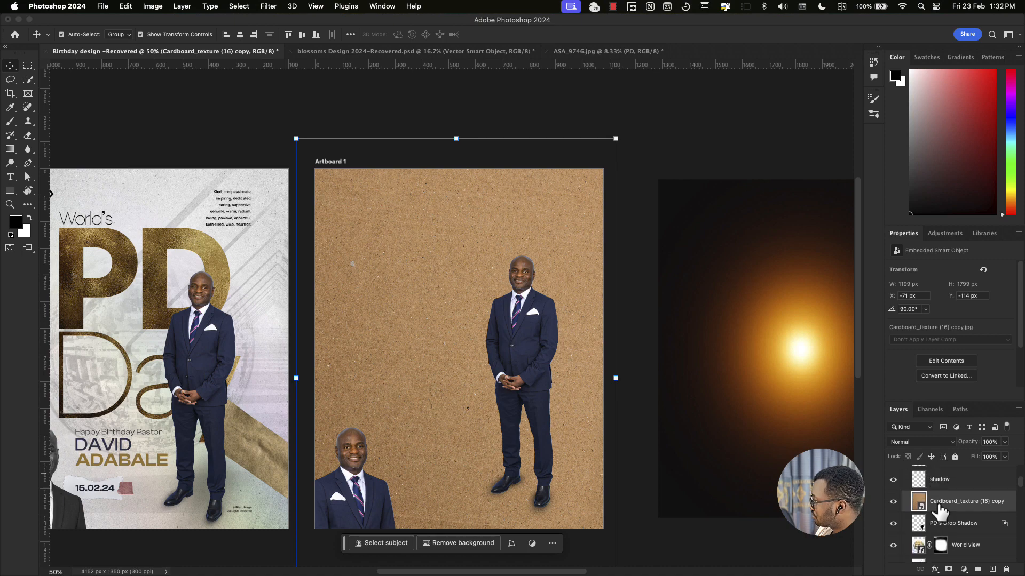
scroll(939, 513, down, 1)
drag(939, 555, 935, 527)
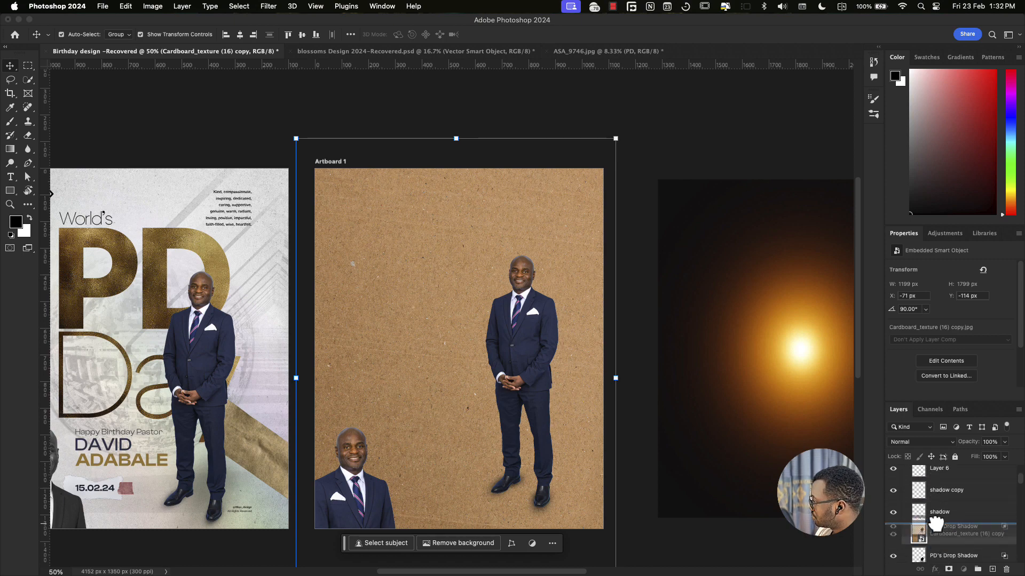
Step: Add a Black & White adjustment layer with the default preset directly above the Cardboard_texture (16) copy layer
scroll(938, 532, down, 3)
scroll(929, 527, down, 3)
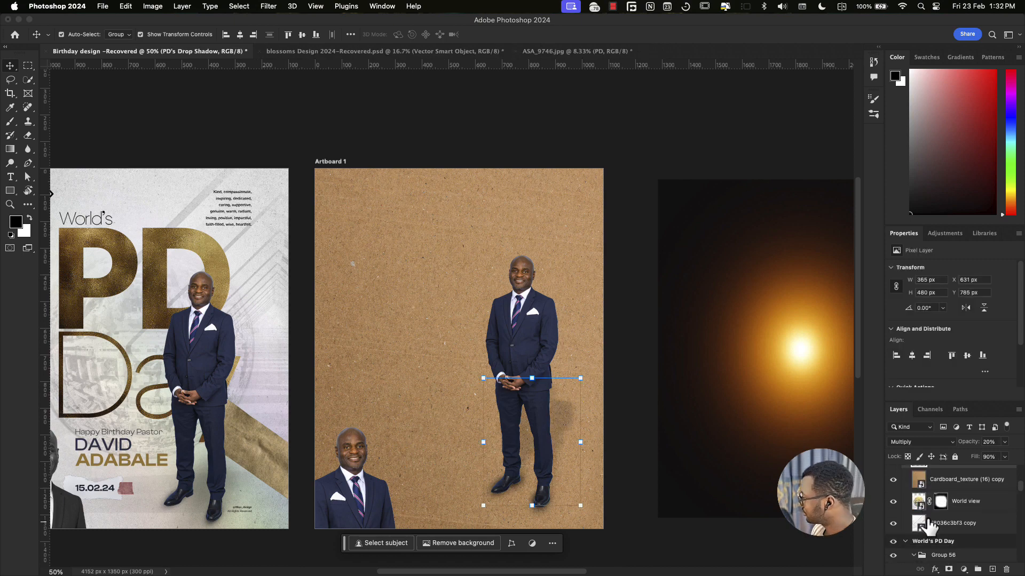
click(942, 483)
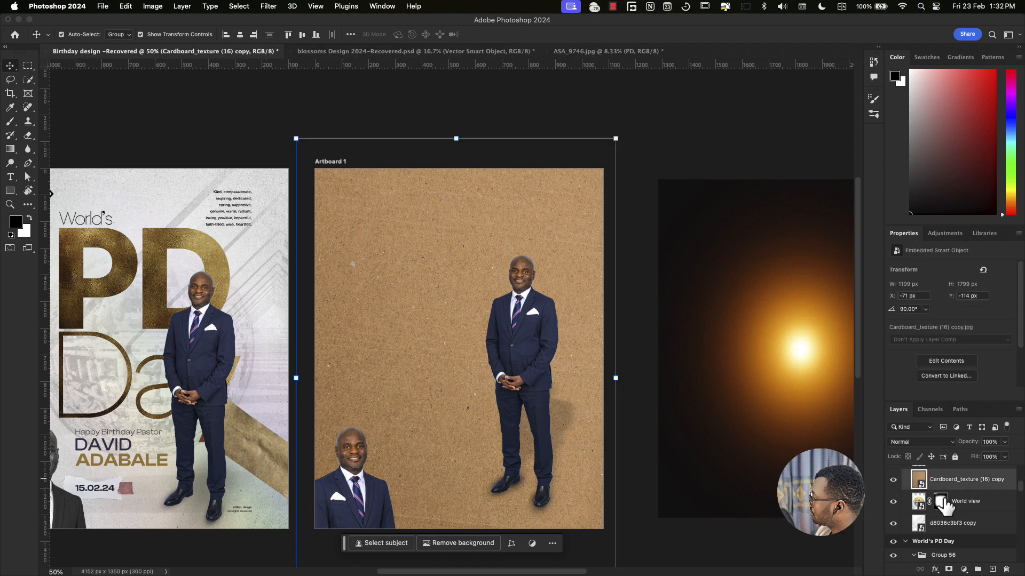
click(963, 570)
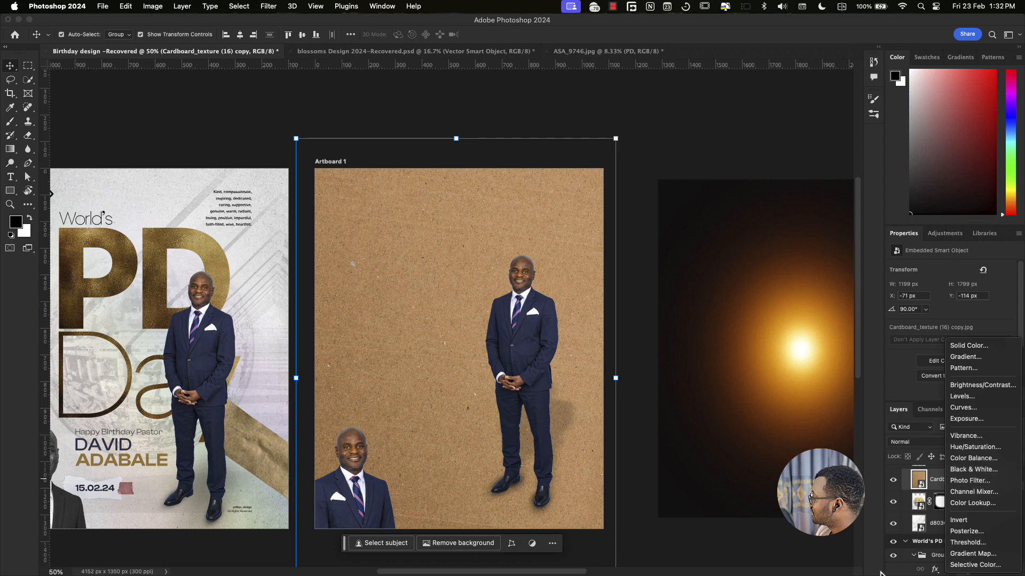
key(Escape)
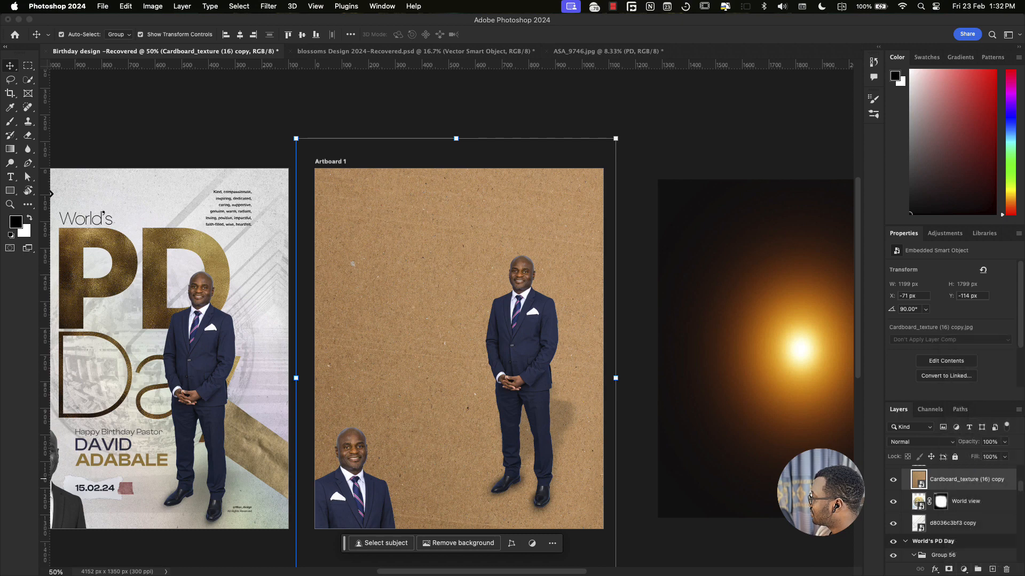
click(963, 569)
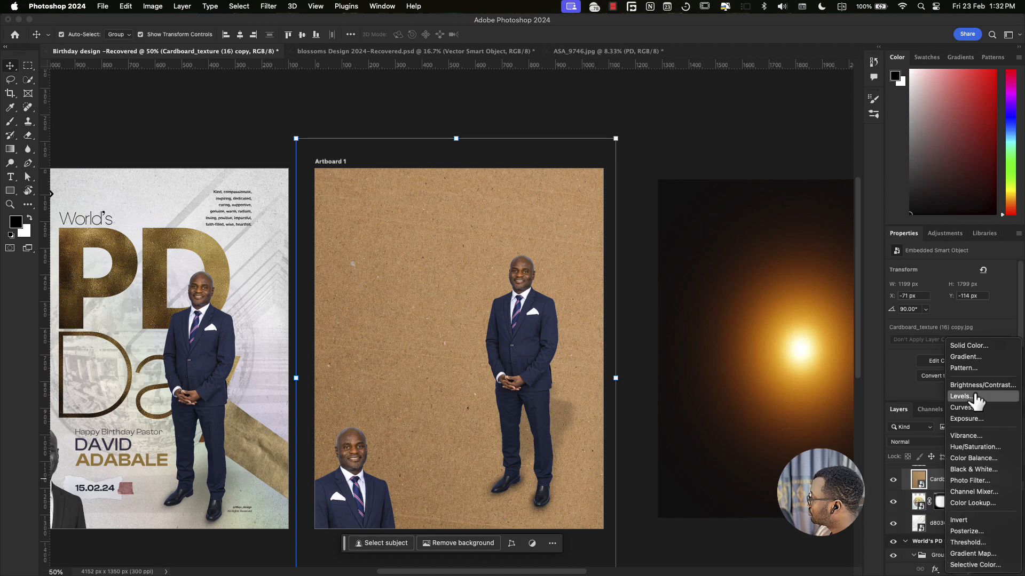
click(923, 574)
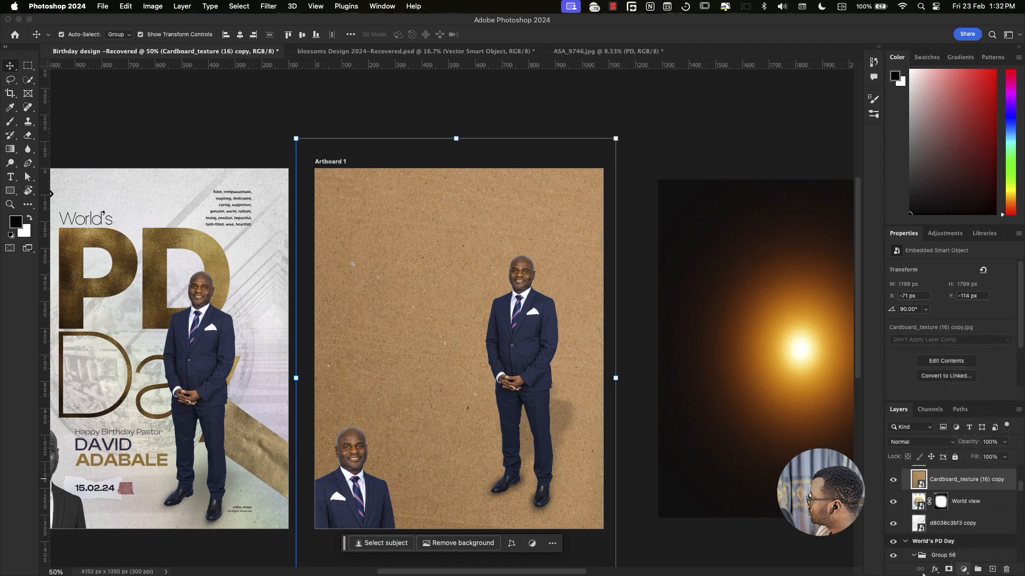
click(963, 570)
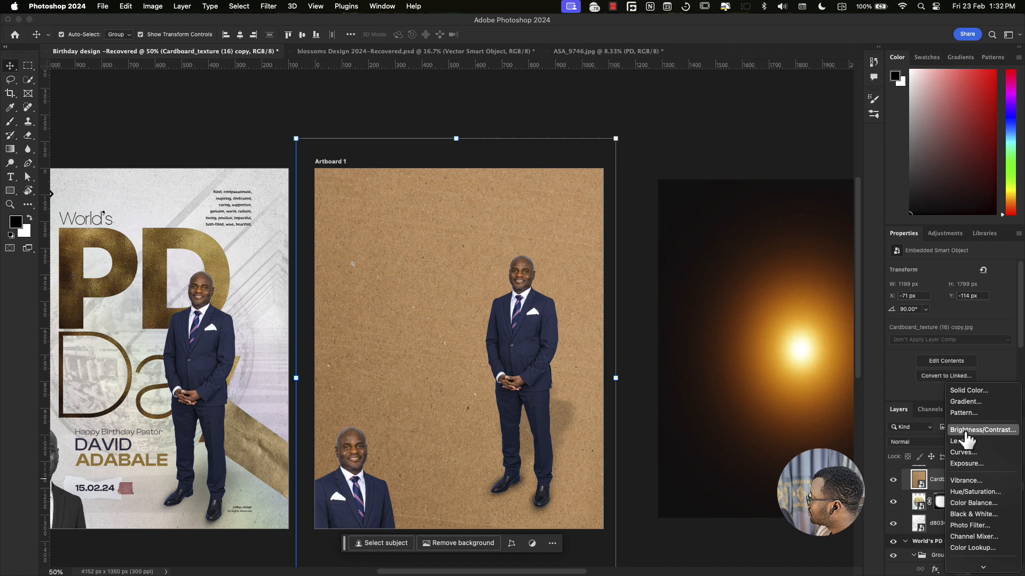
click(968, 514)
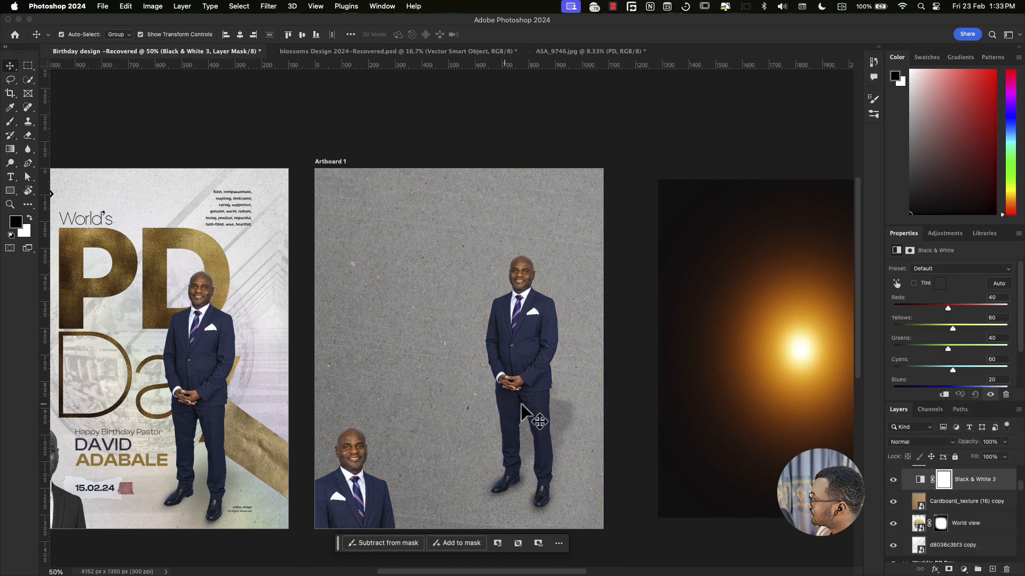
Step: Set the Cardboard_texture (16) copy layer to Multiply blending at 30% opacity
scroll(986, 488, up, 1)
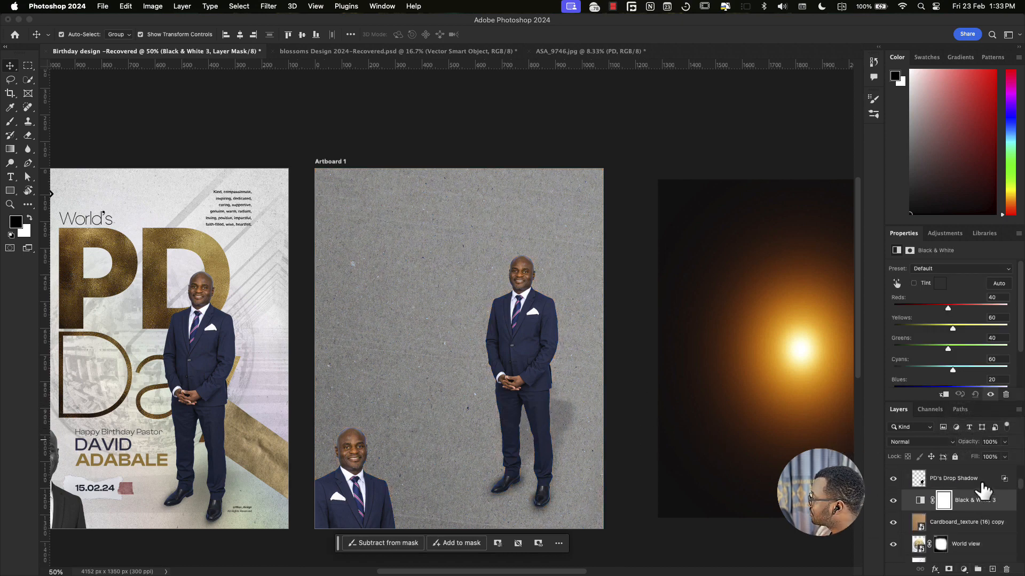
click(972, 526)
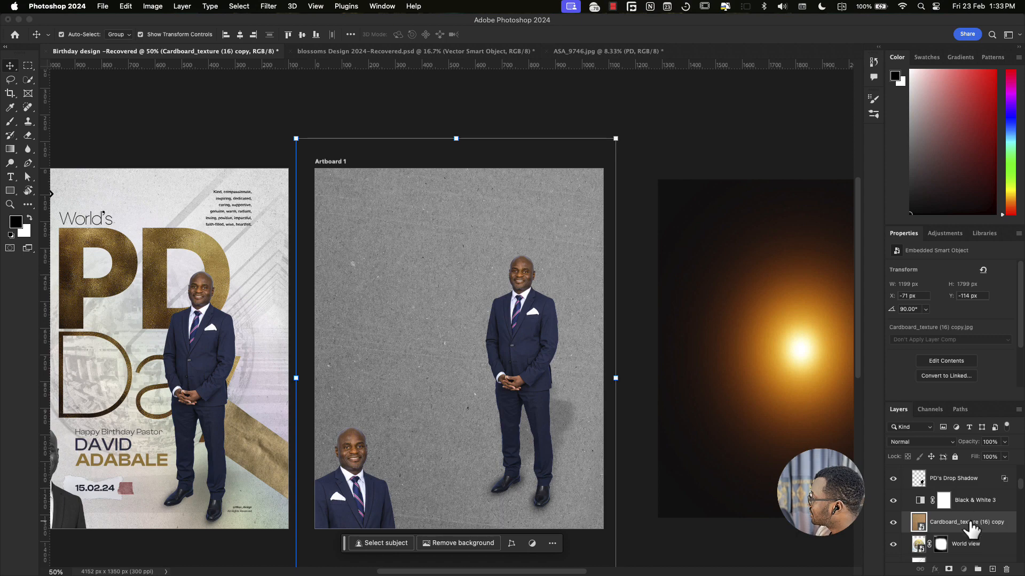
click(921, 442)
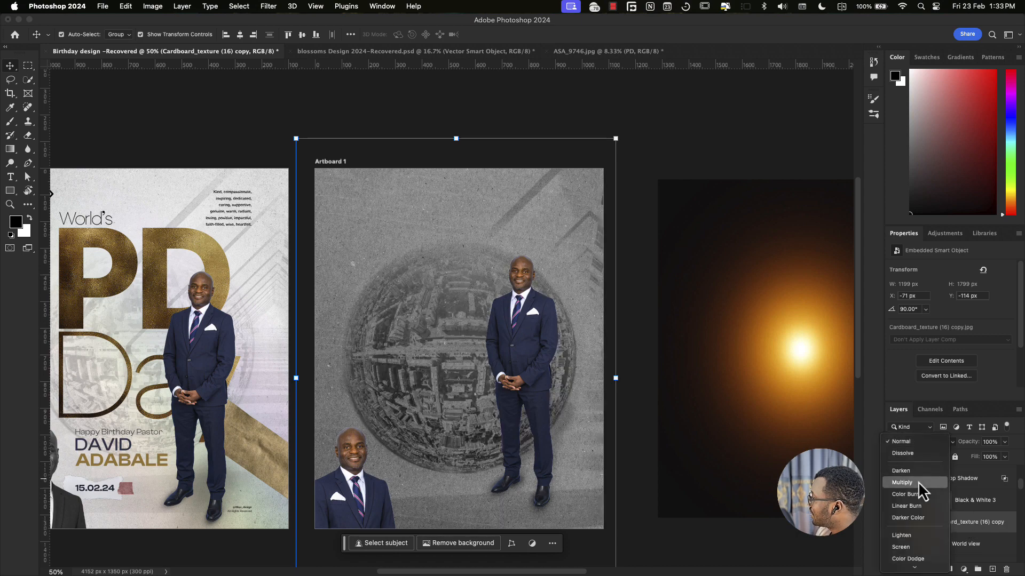
click(918, 482)
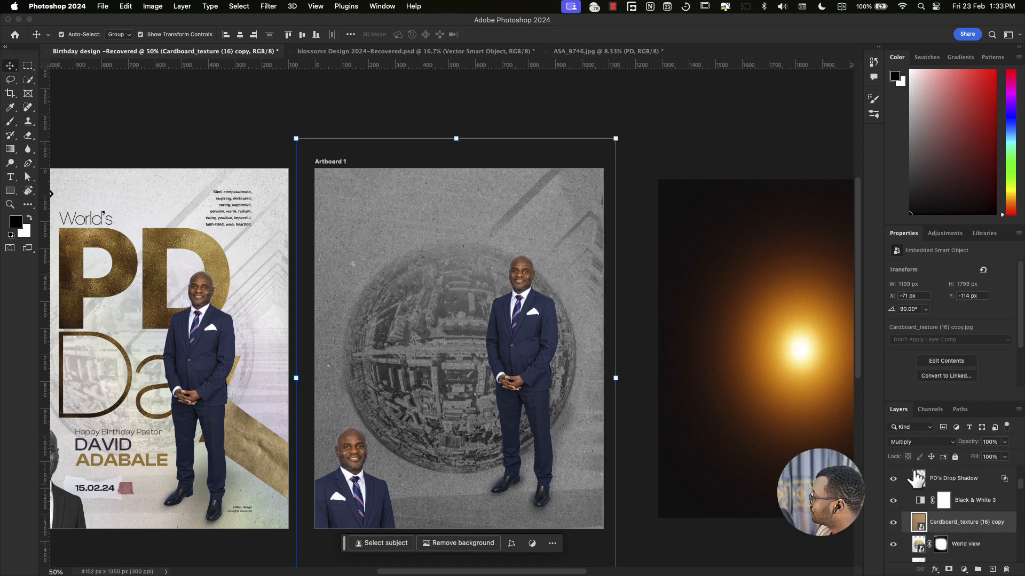
click(927, 444)
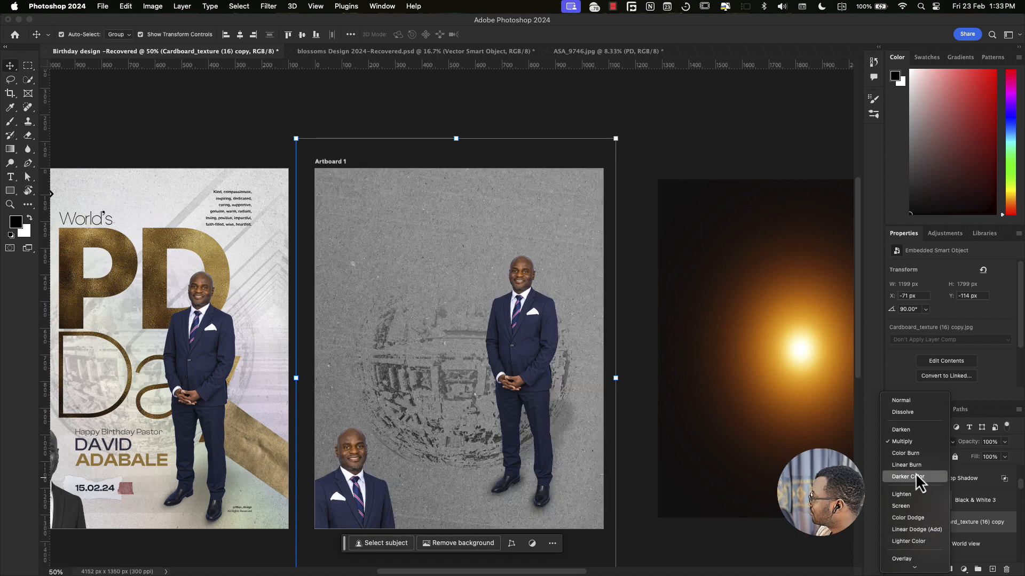
click(912, 442)
key(2)
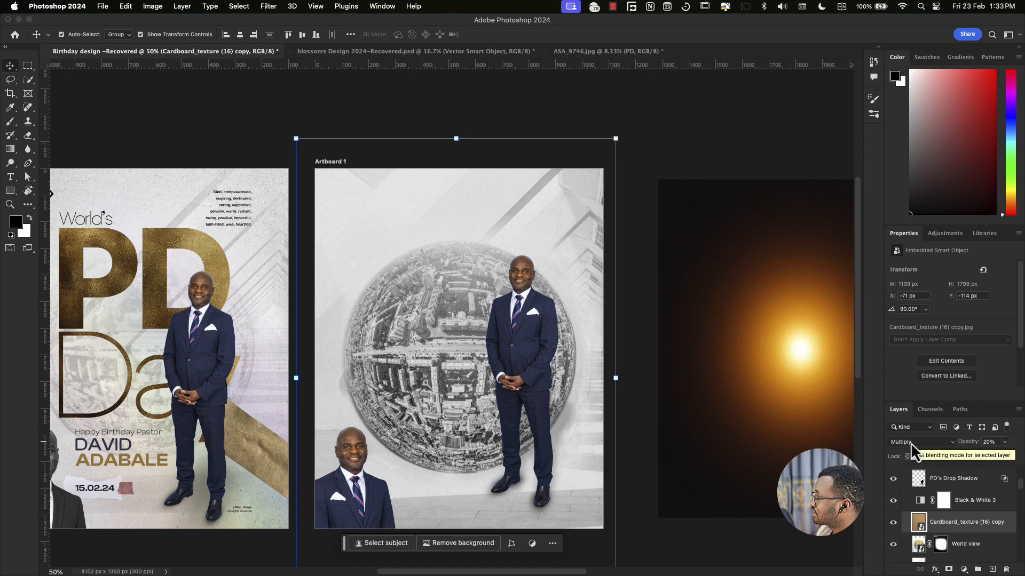
key(3)
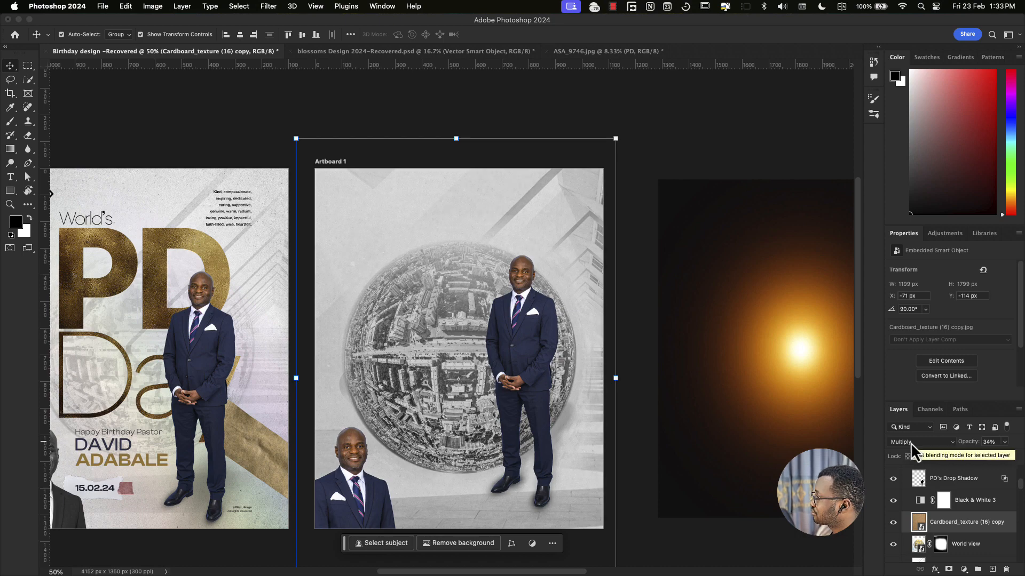
Step: Move the Asset 1 glow onto Artboard 1 and enlarge it to about 1197 by 1407 px, covering the whole artboard
click(766, 275)
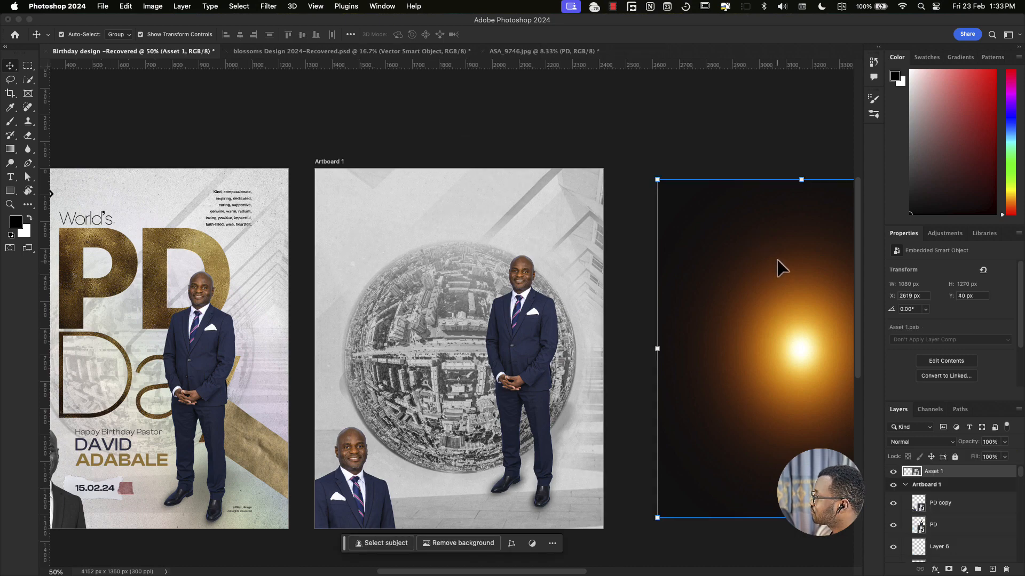
drag(780, 267, 420, 255)
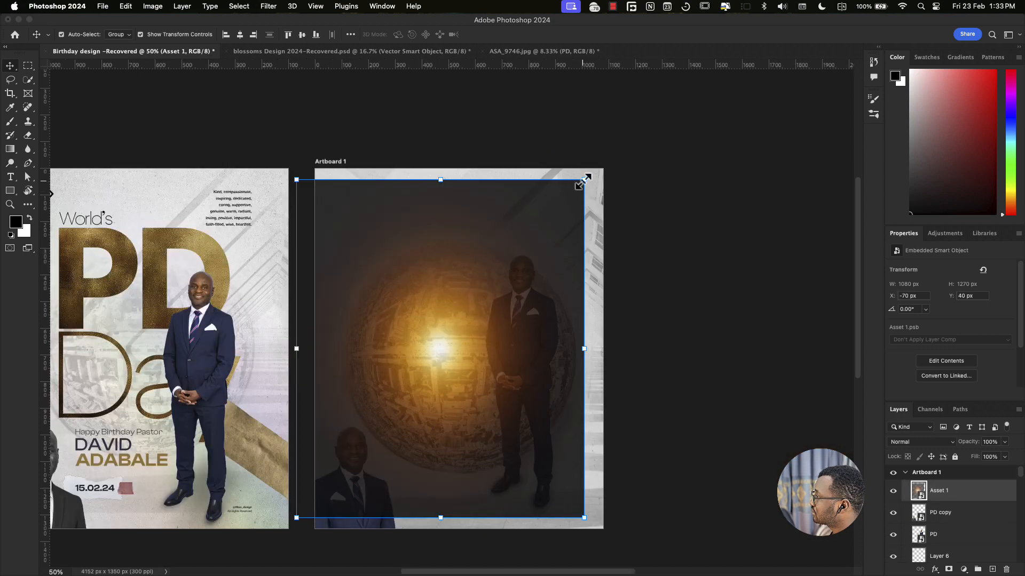
drag(584, 181, 623, 152)
drag(592, 204, 586, 226)
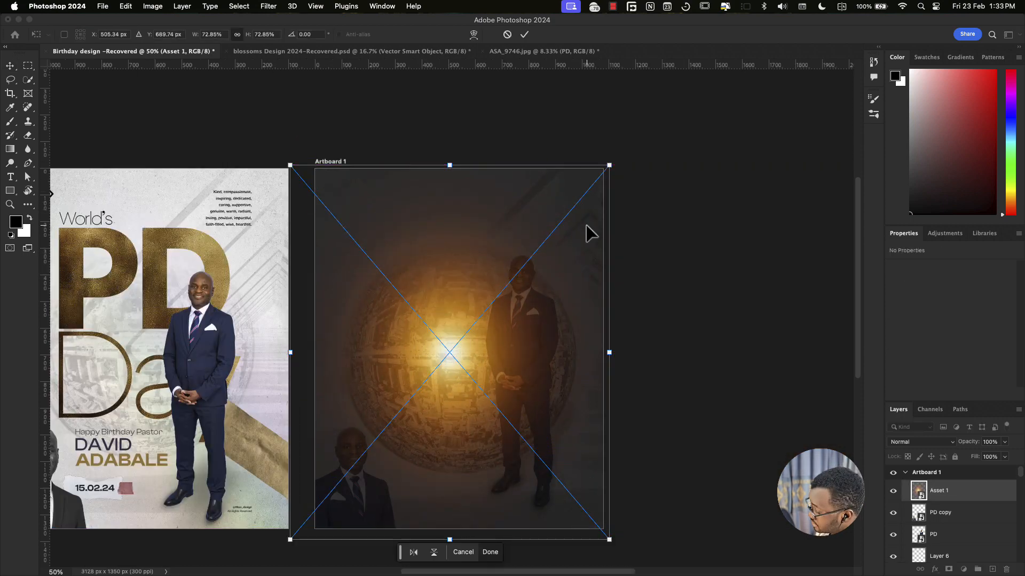
key(Return)
Step: Move the Asset 1 layer down the stack to sit between the Cardboard_texture (16) copy and World view layers
key(super+bracketleft)
key(super+bracketleft)
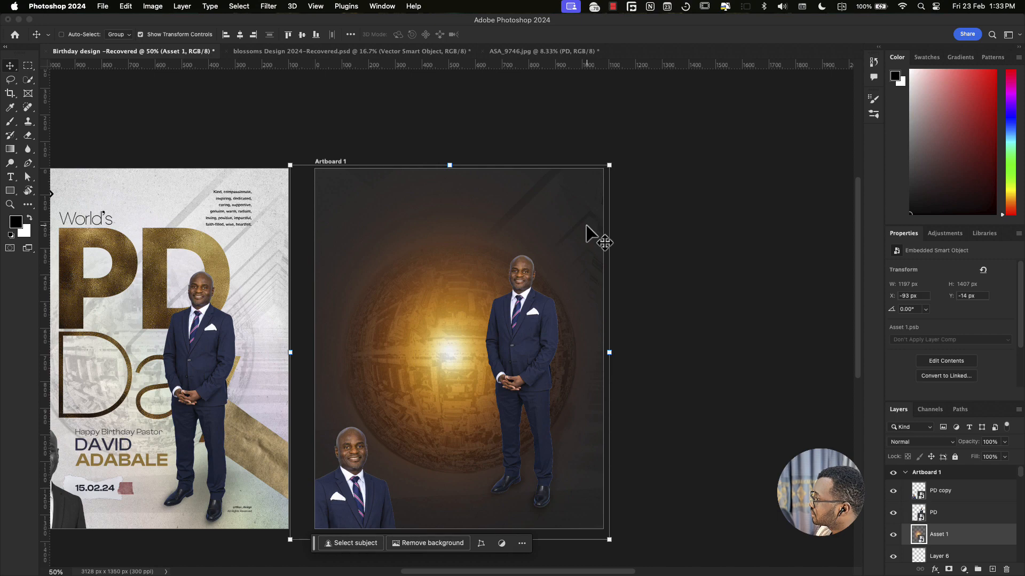
key(super+bracketleft)
key(super+bracketleft)
key(super+bracketleft)
key(super+bracketleft)
key(super+bracketleft)
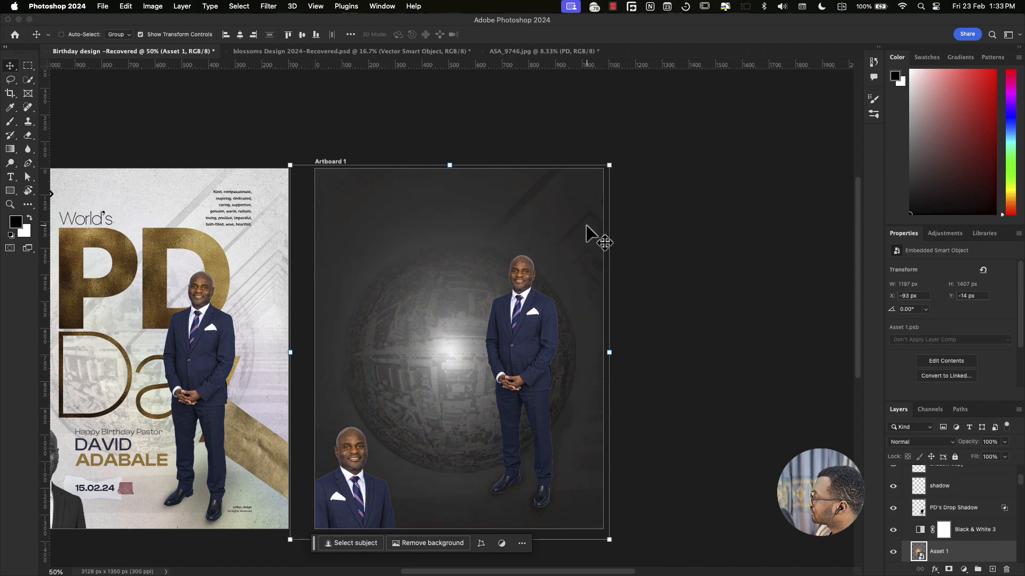
key(super+bracketleft)
key(super+bracketleft)
key(super+bracketleft)
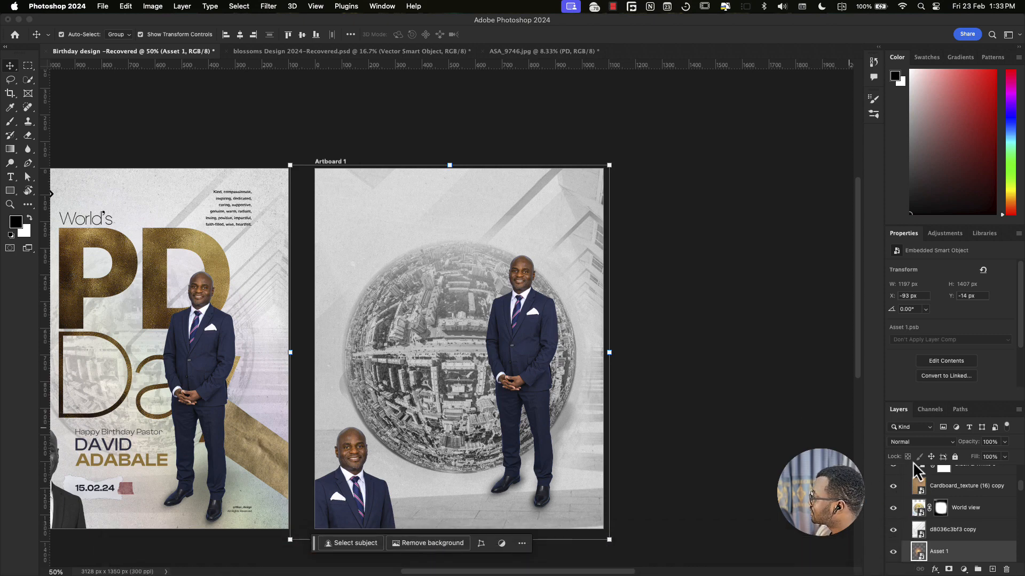
drag(949, 549, 945, 504)
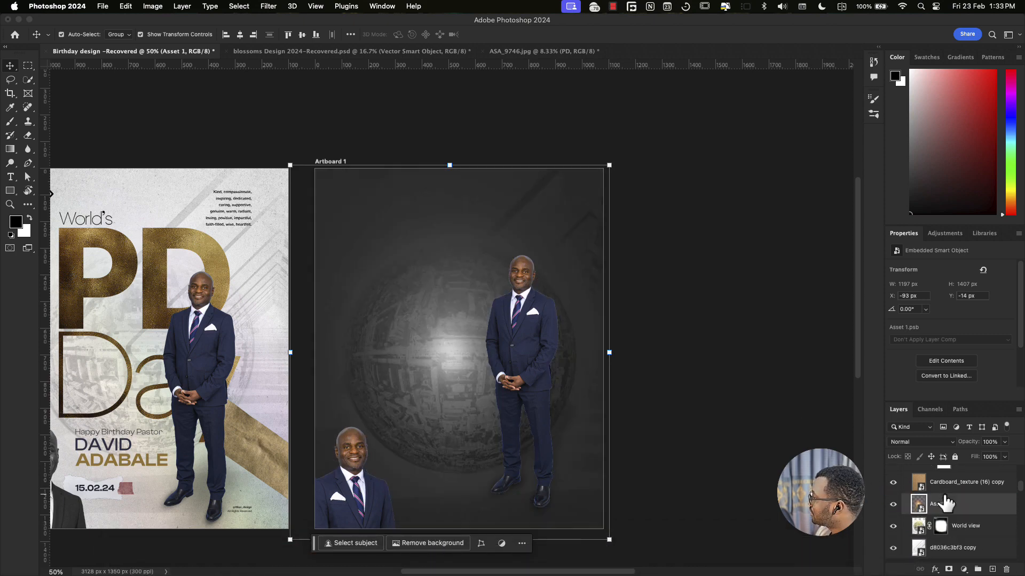
Step: Reduce the Asset 1 glow layer's opacity to 5%, keeping Normal blending
click(941, 444)
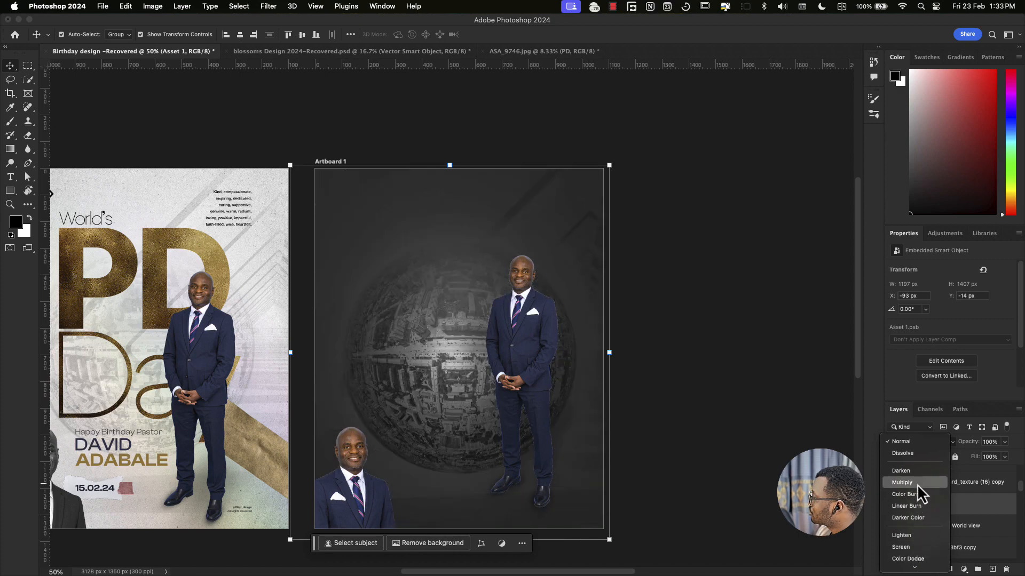
click(971, 442)
drag(971, 442, 939, 439)
click(932, 439)
click(932, 441)
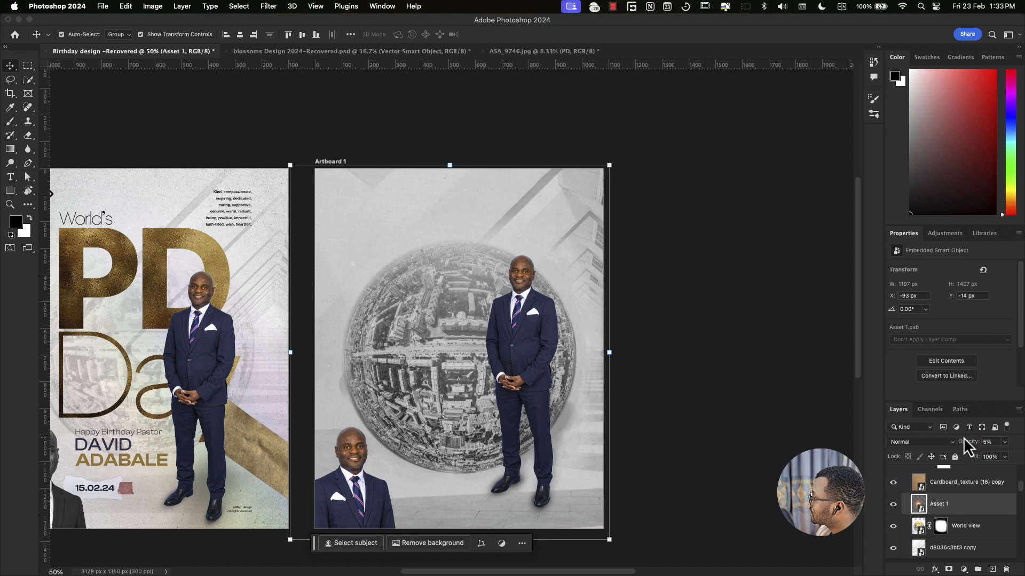
Step: Open Asset 1.psb from the Birthday design folder and copy its glow layer into the flyer above the cardboard texture
mouse_move(431, 567)
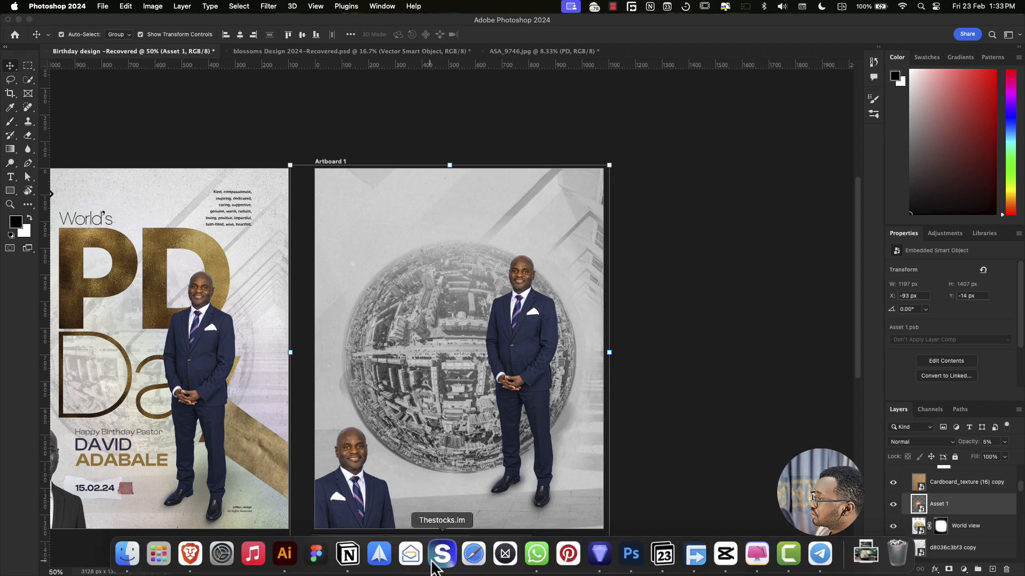
click(123, 562)
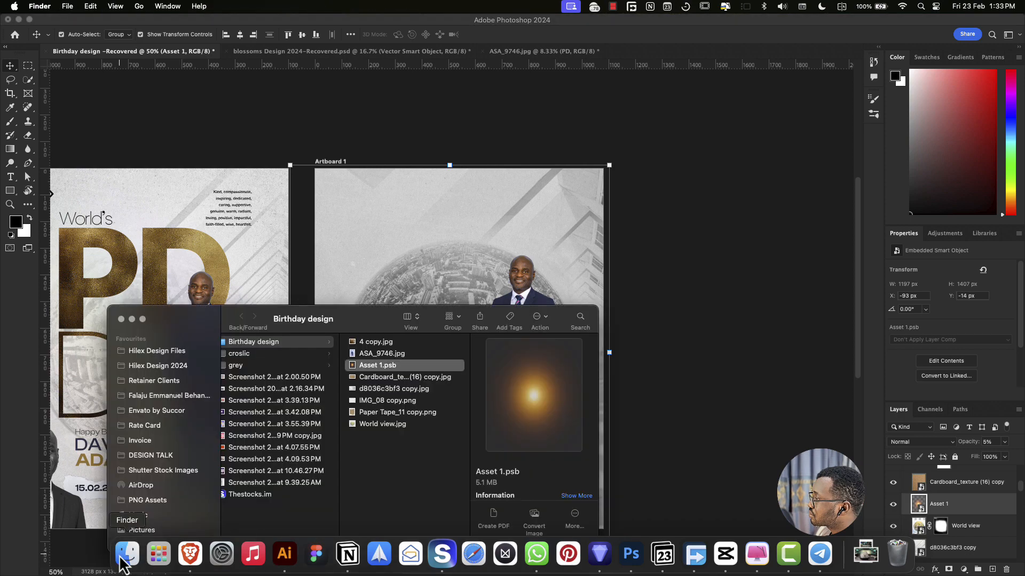
double_click(377, 365)
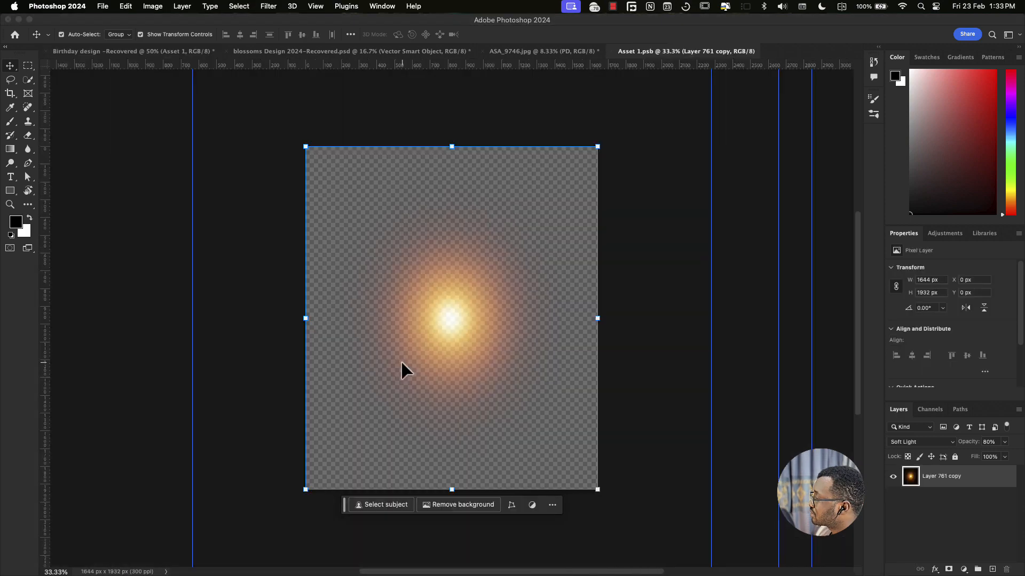
drag(461, 348, 443, 327)
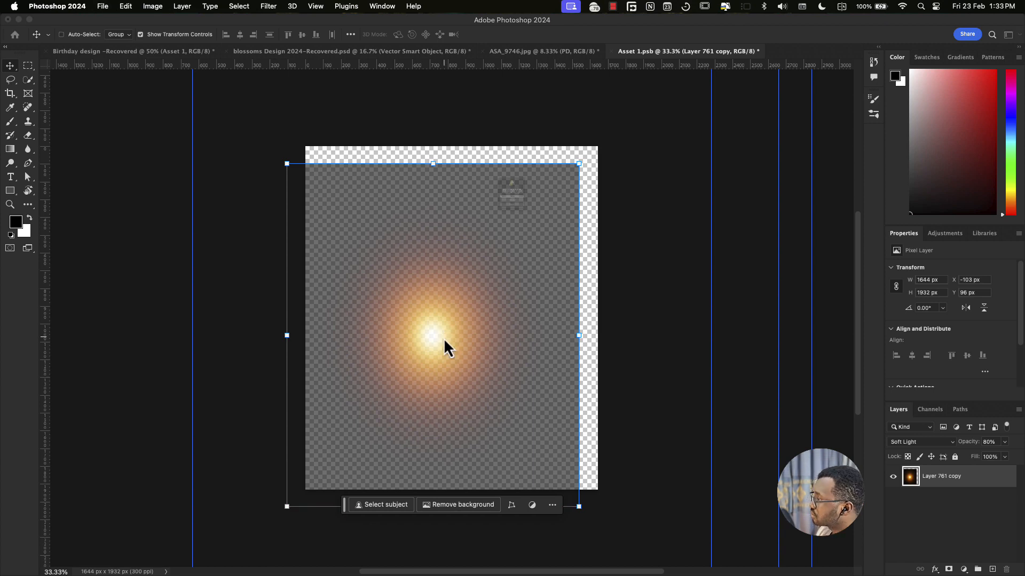
key(super+w)
click(505, 233)
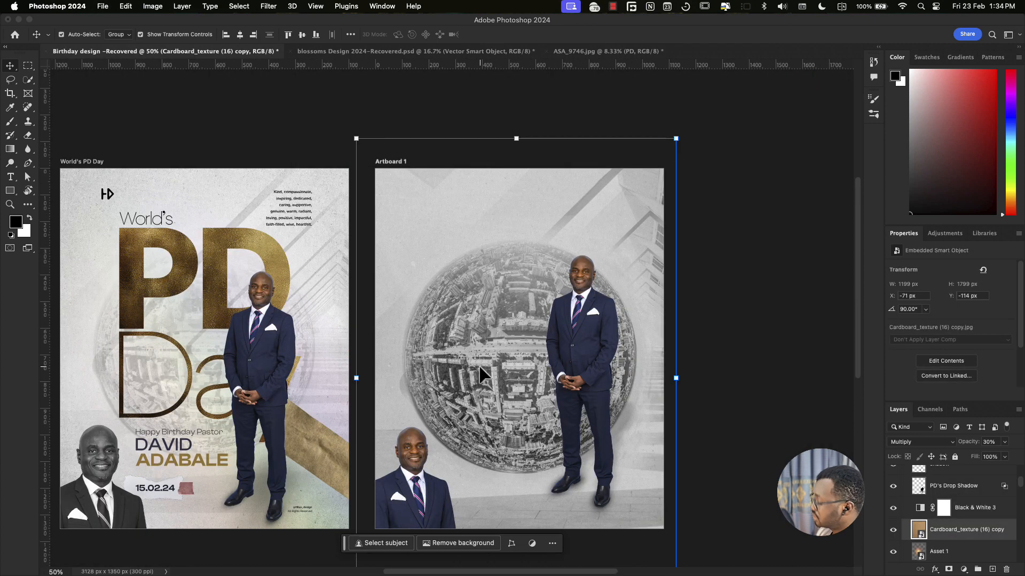
click(483, 376)
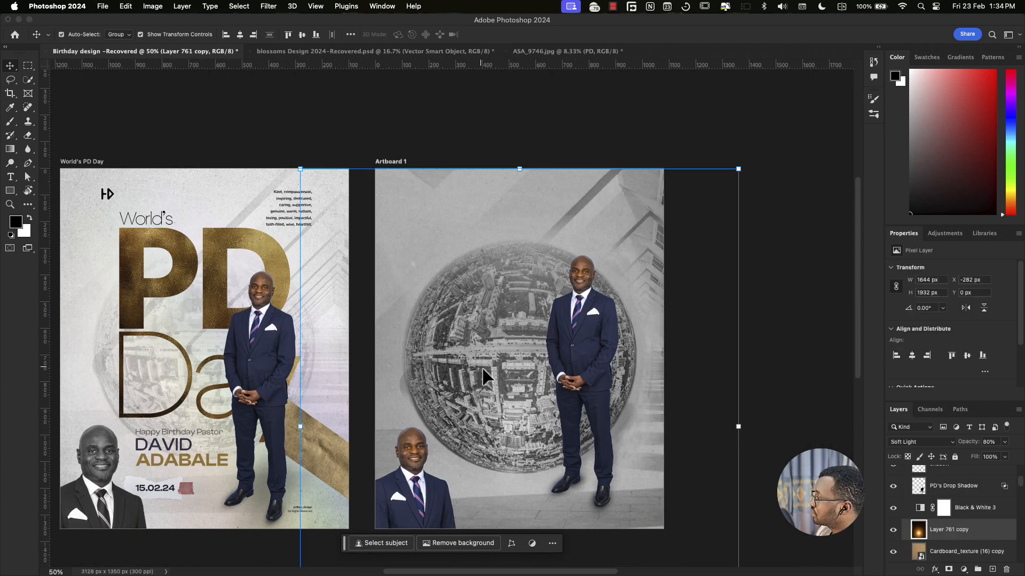
Step: Try the Layer 761 copy glow above the PD's Drop Shadow layer, and delete it from the flyer
click(947, 443)
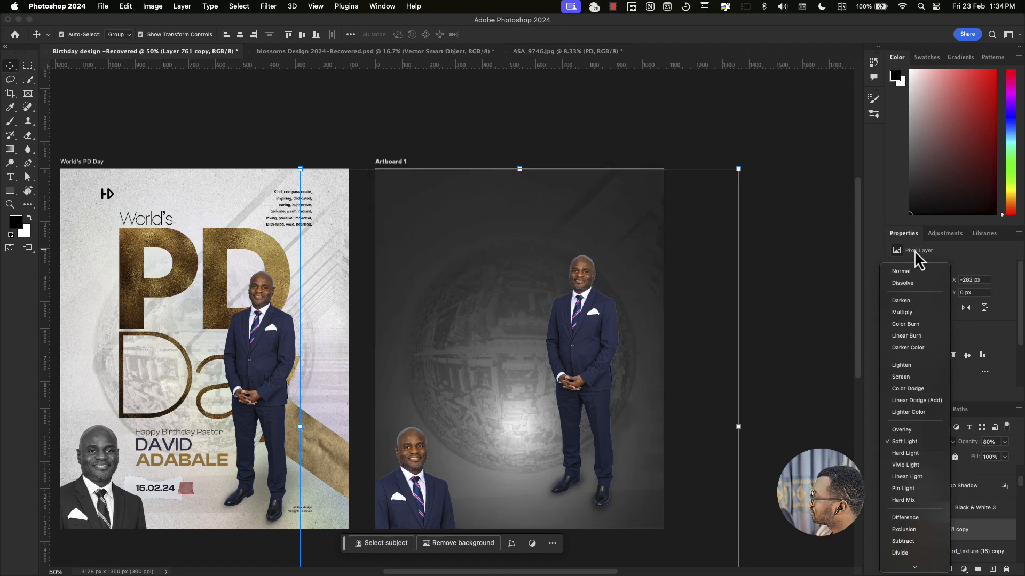
click(953, 536)
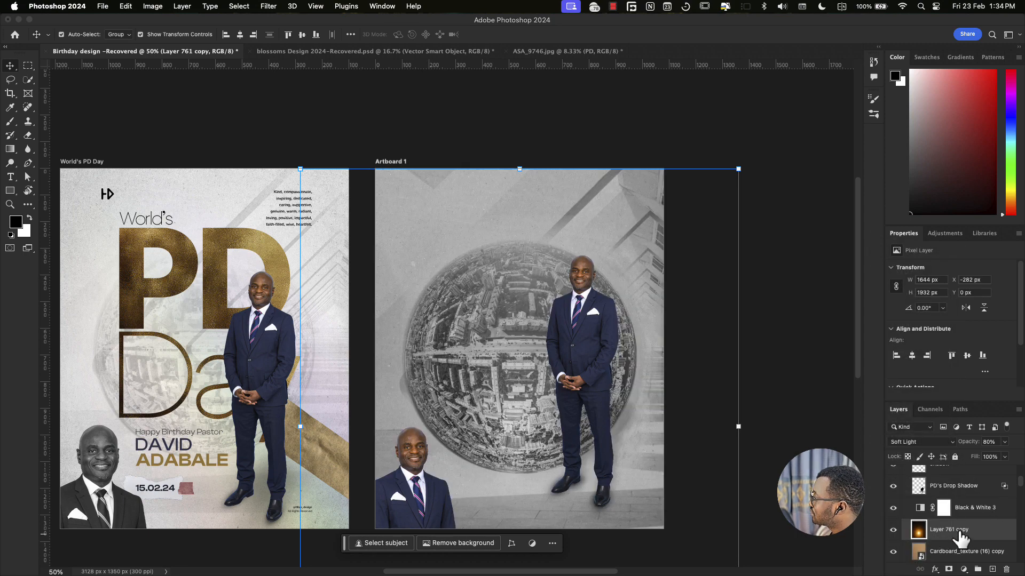
drag(959, 536, 951, 493)
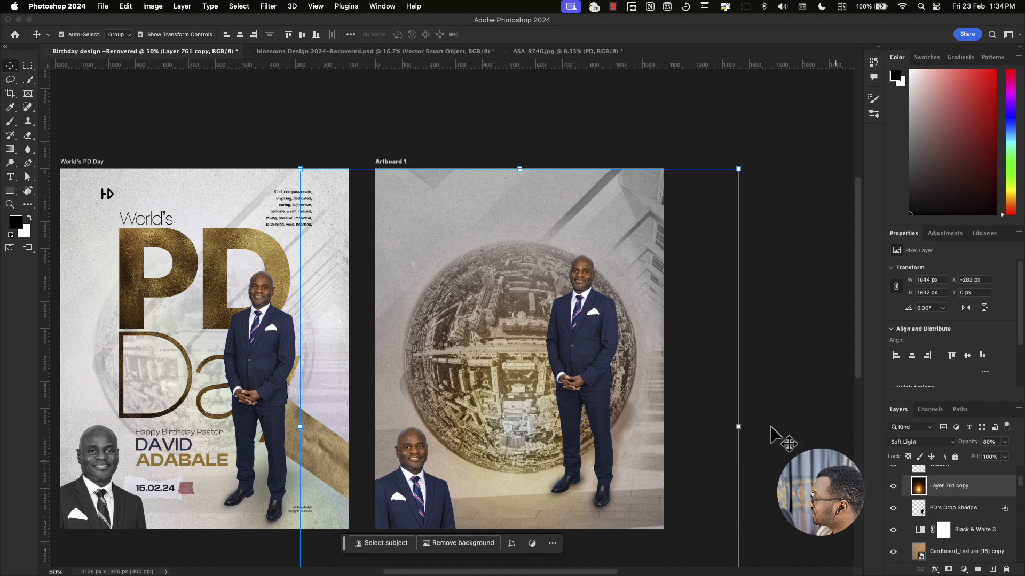
key(Delete)
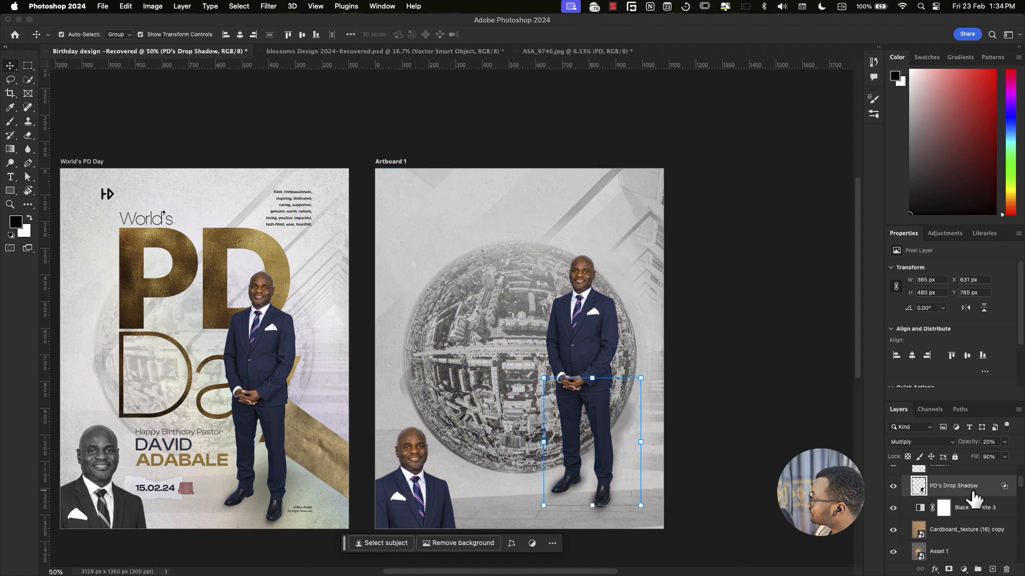
Step: Move the Asset 1 glow layer above the Black & White 3 adjustment and raise its opacity to 56%
double_click(977, 563)
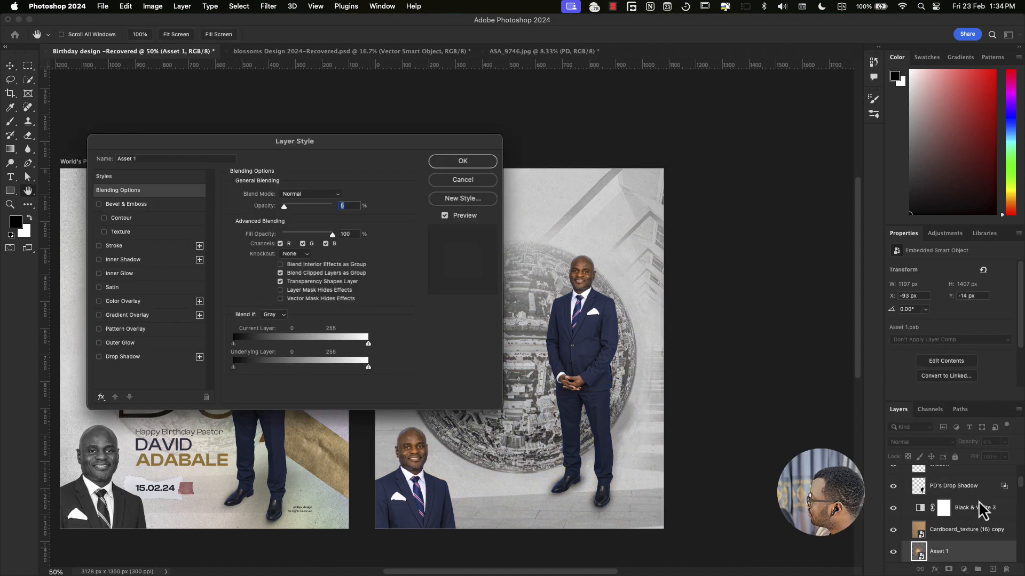
key(Escape)
drag(950, 556, 954, 500)
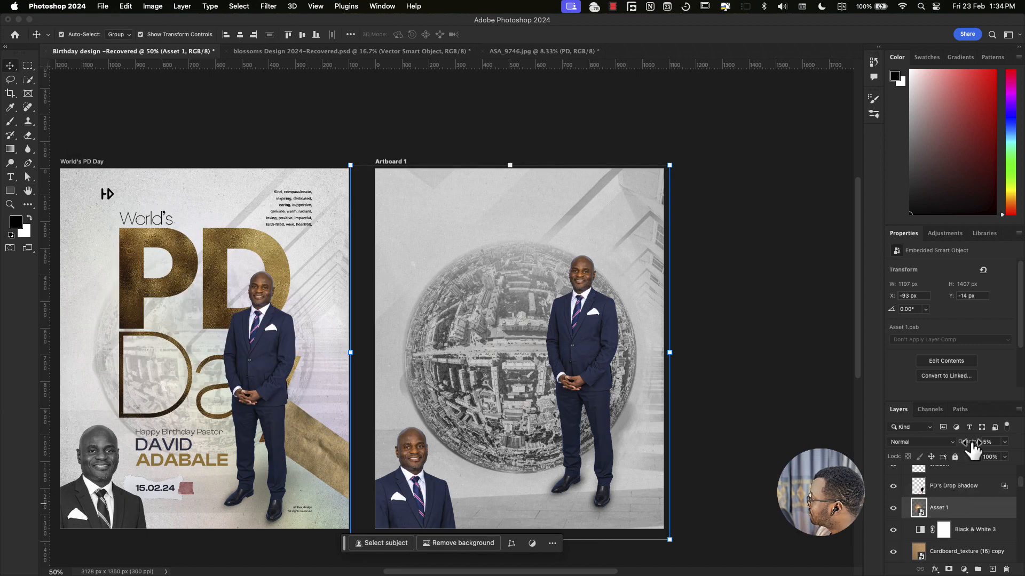
mouse_move(970, 442)
mouse_down()
mouse_move(1024, 441)
mouse_move(954, 443)
mouse_up()
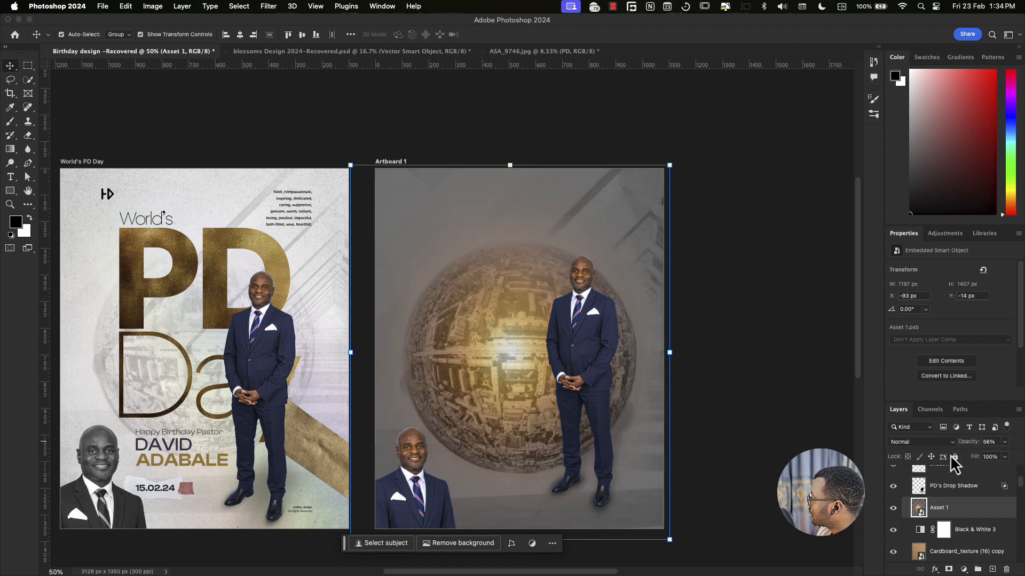
Step: Change the Asset 1 glow layer's blend mode to Screen
scroll(949, 503, down, 2)
key(super+u)
click(982, 512)
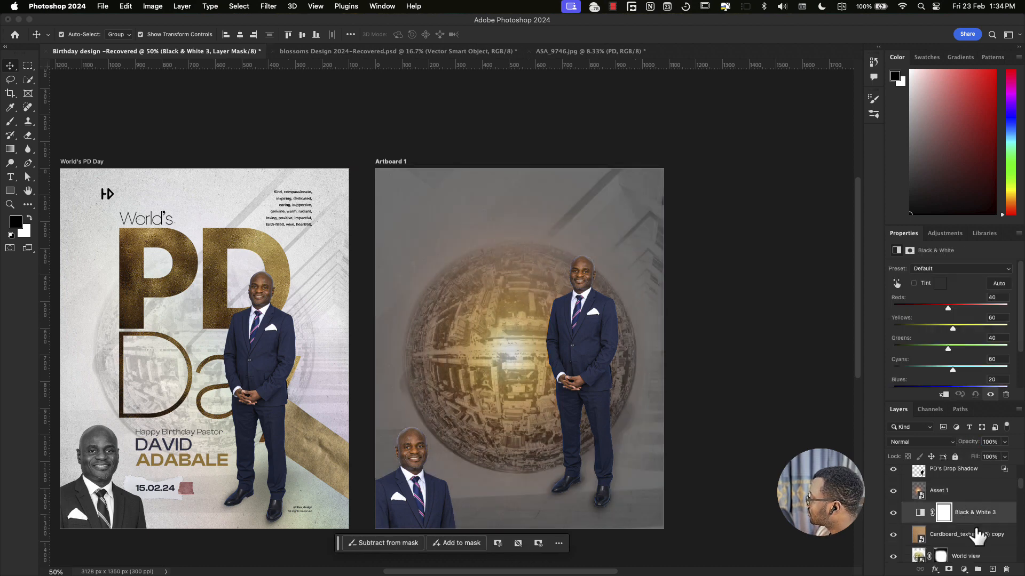
scroll(978, 534, down, 1)
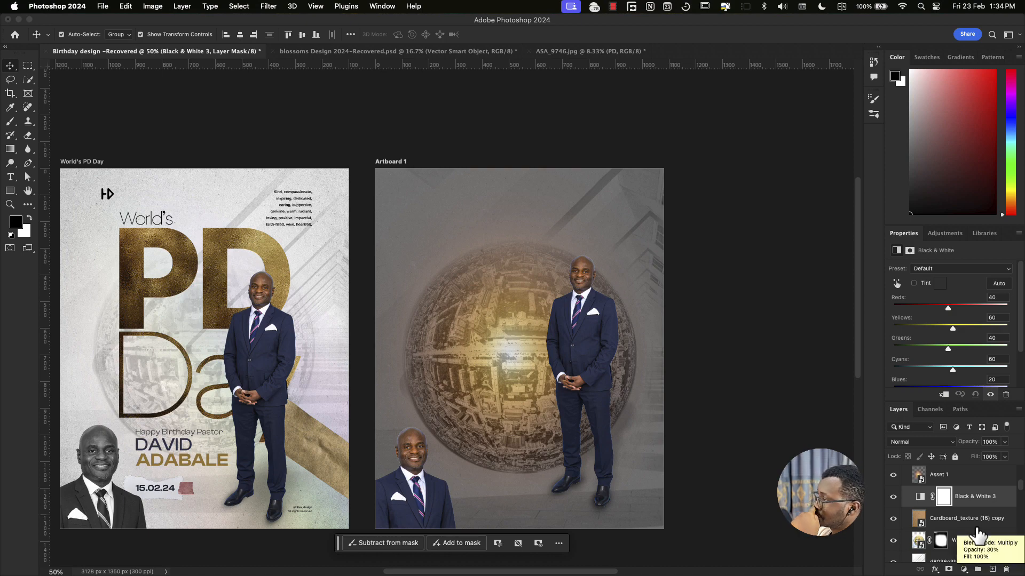
click(937, 473)
click(943, 443)
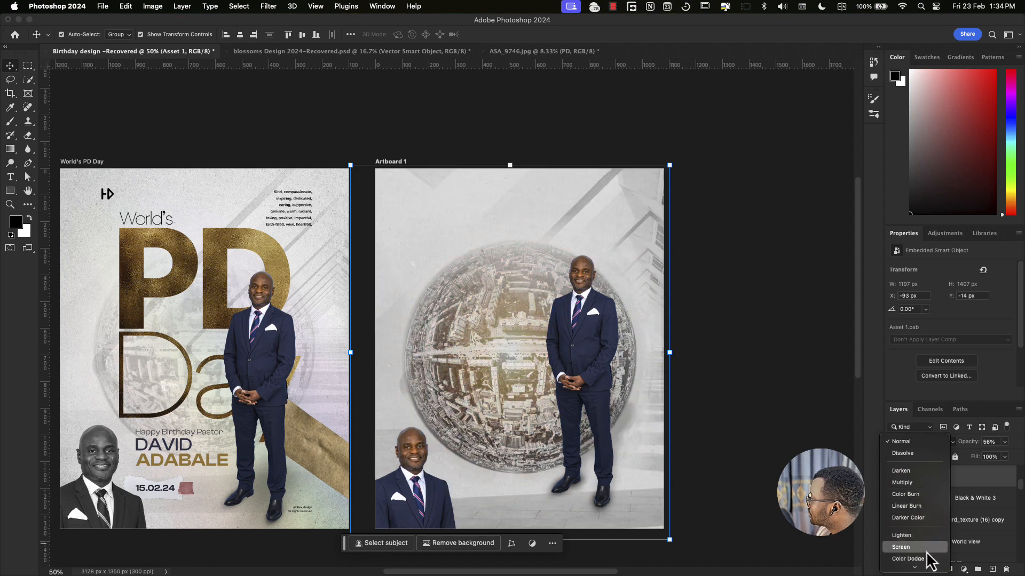
click(927, 548)
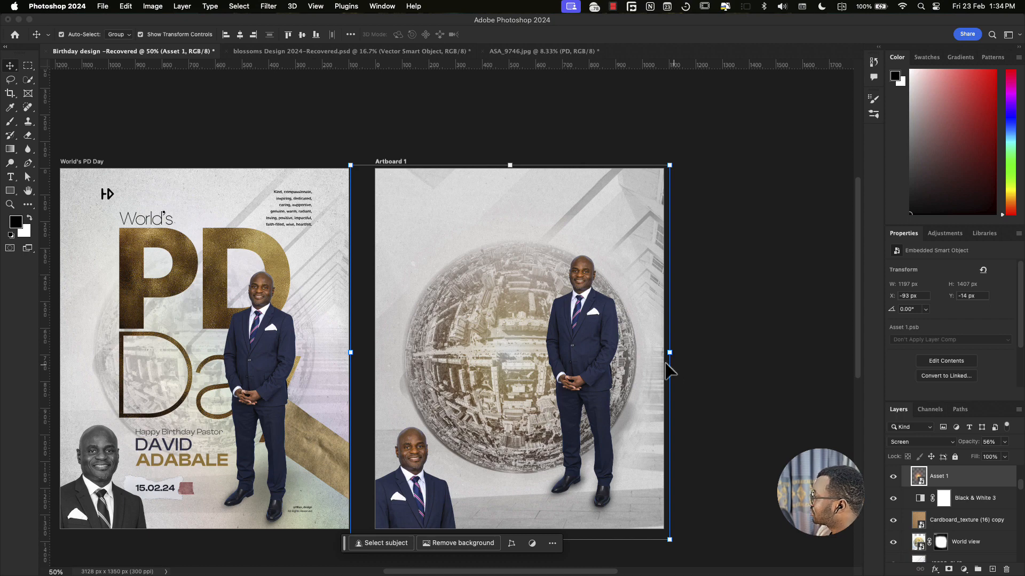
Step: Enlarge the Asset 1 glow proportionally about its centre to about 1780 × 2092 px
drag(670, 352, 748, 320)
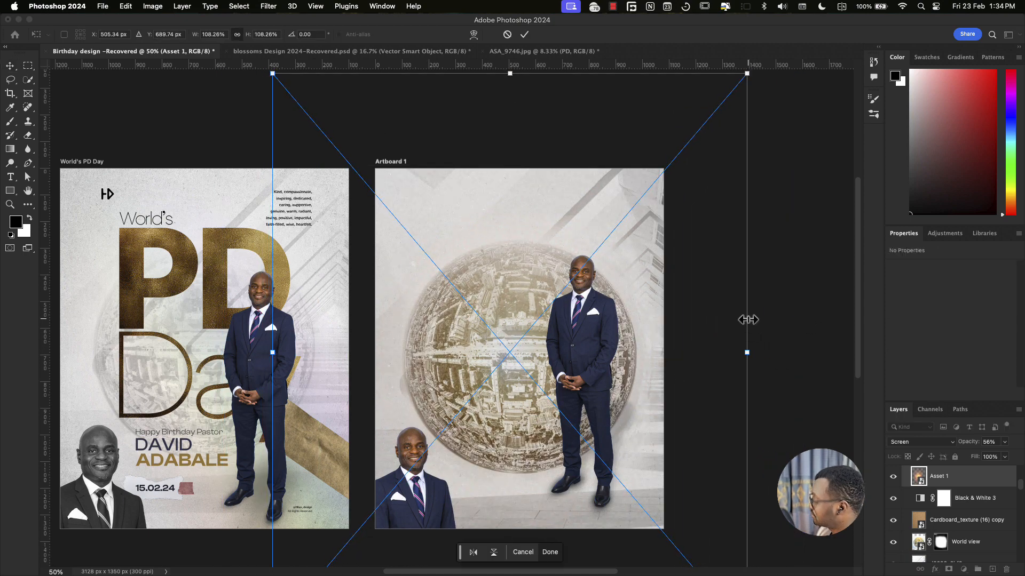
key(Return)
click(847, 238)
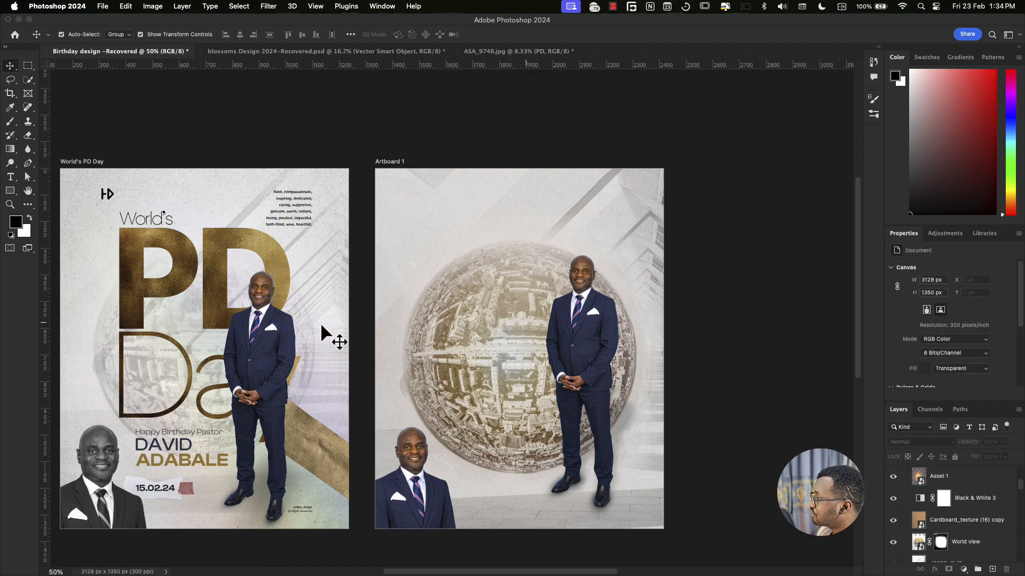
Step: Copy the pngwing.com (5) colour overlay from the World's PD Day artboard to Artboard 1, directly above the Asset 1 layer
click(190, 355)
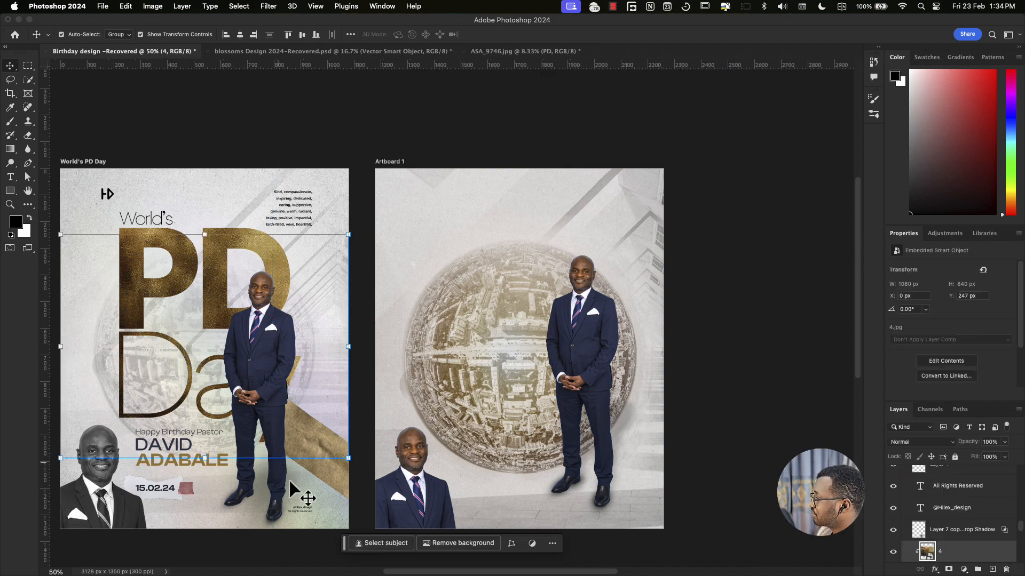
click(318, 514)
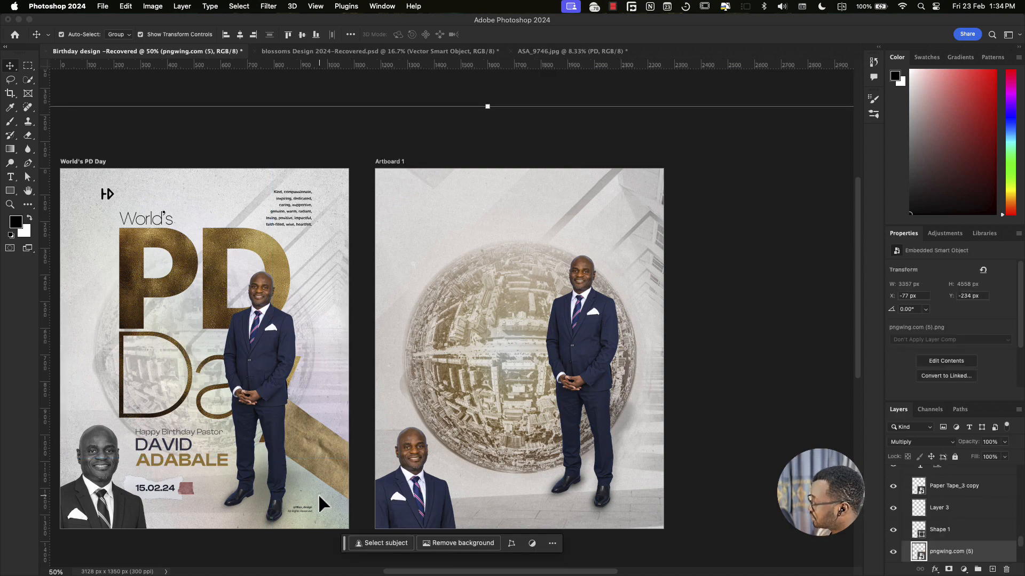
click(431, 250)
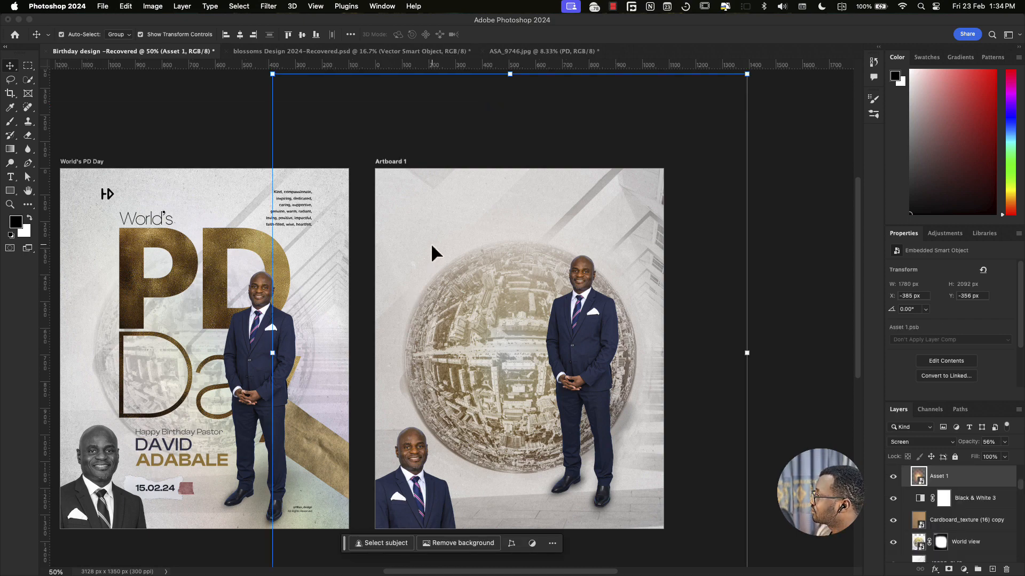
click(520, 302)
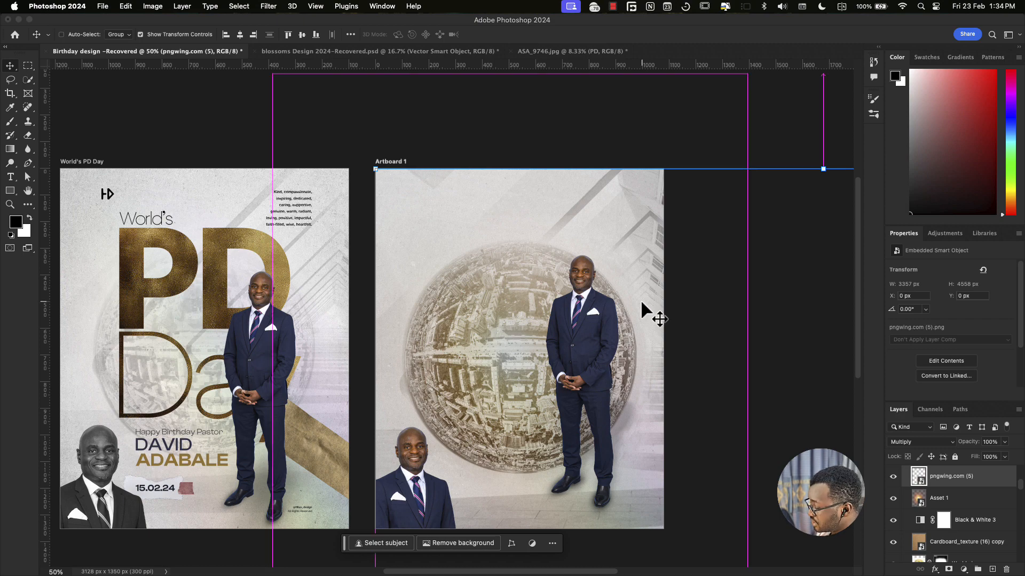
Step: Scale the copied pngwing.com (5) overlay to about 2590 × 3516 px and position it over Artboard 1 at about X -215, Y -434 px
key(super+t)
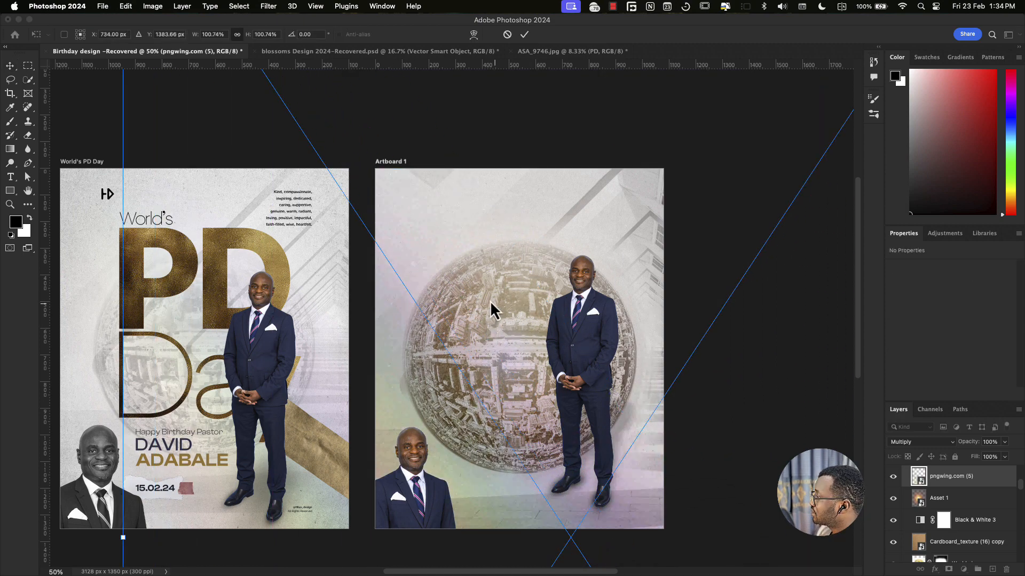
drag(494, 310, 595, 265)
key(super+minus)
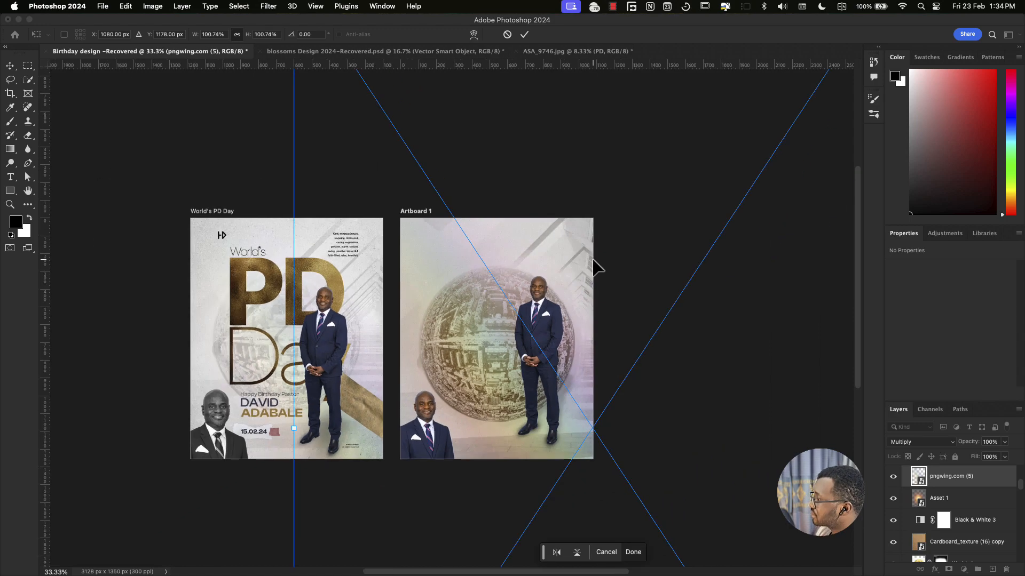
drag(554, 119, 509, 343)
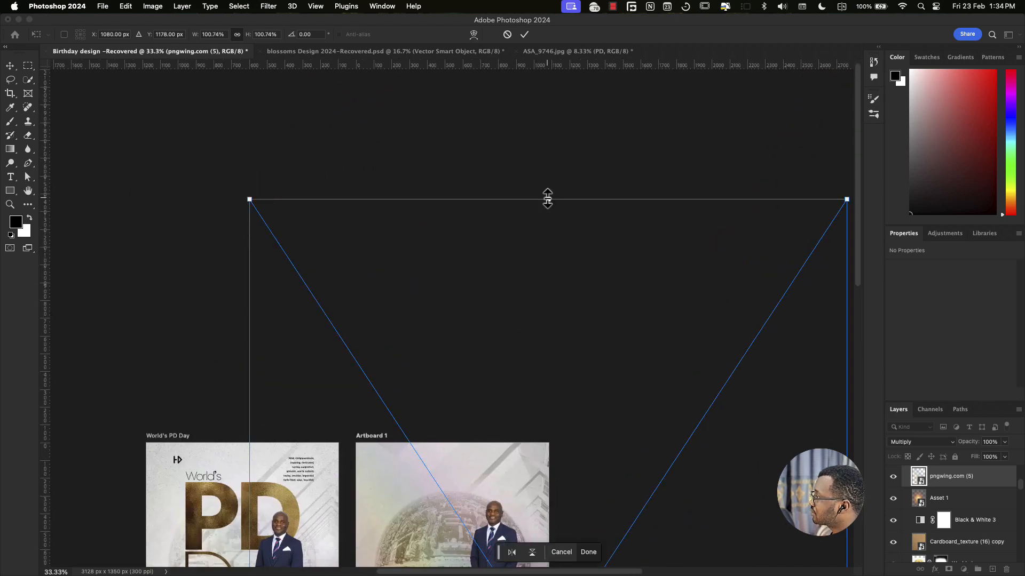
drag(547, 199, 495, 409)
drag(499, 337, 511, 83)
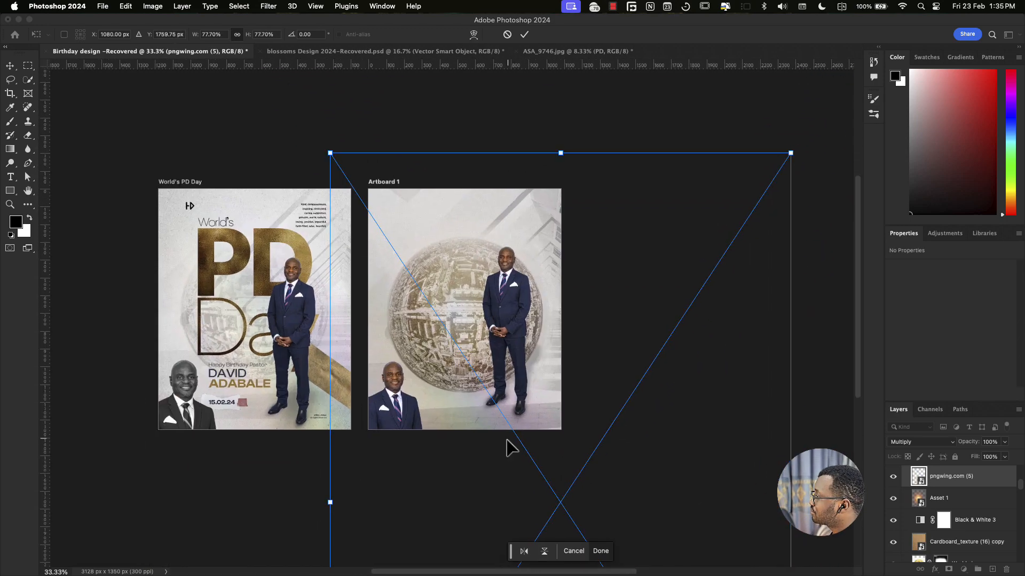
drag(507, 440, 507, 327)
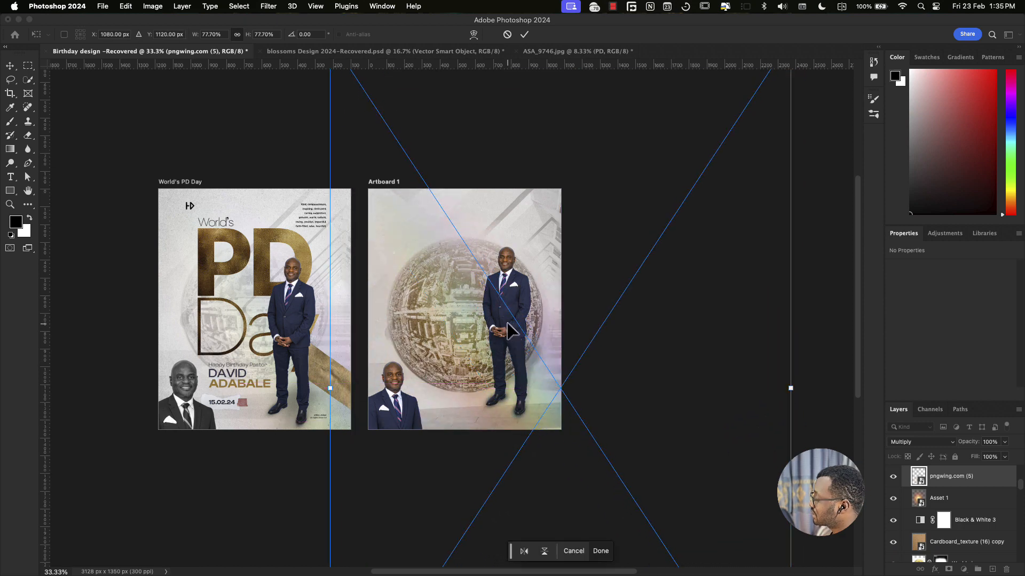
key(Return)
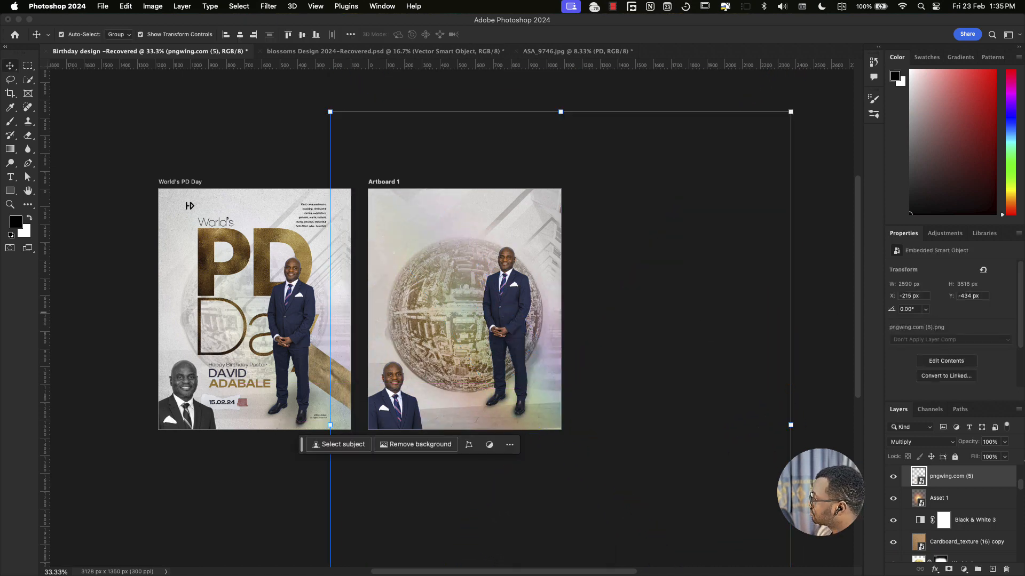
Step: Reduce the World view globe layer's opacity to 50%
scroll(945, 523, down, 4)
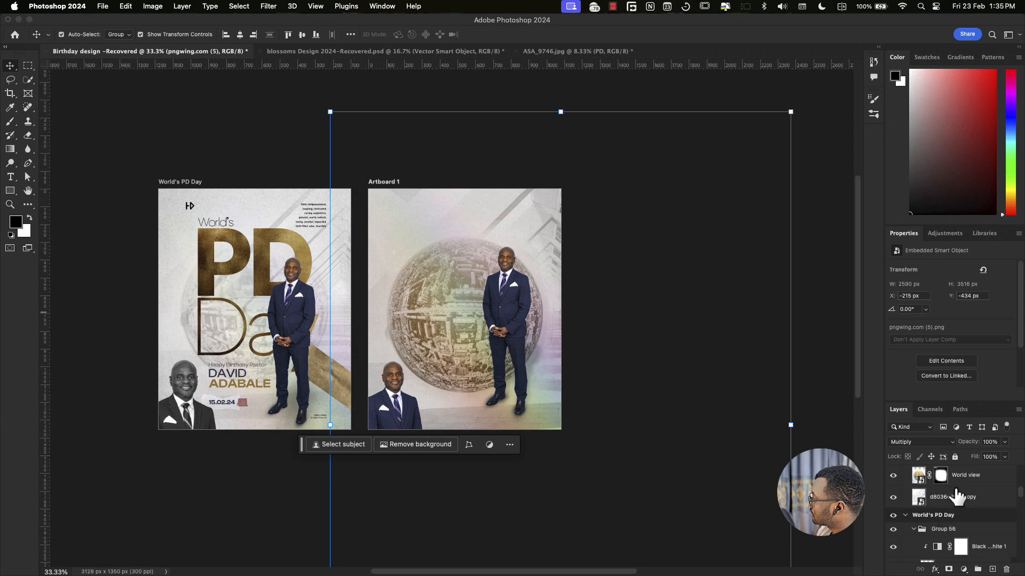
click(961, 483)
key(4)
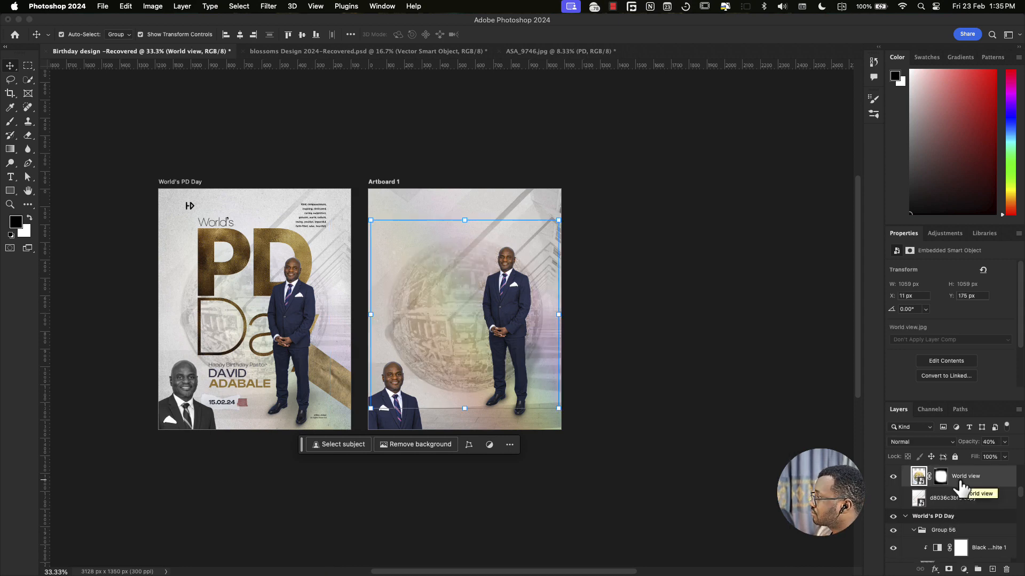
key(5)
Step: Reduce the pngwing.com (5) colour overlay's opacity on Artboard 1 to 50%
scroll(960, 496, up, 5)
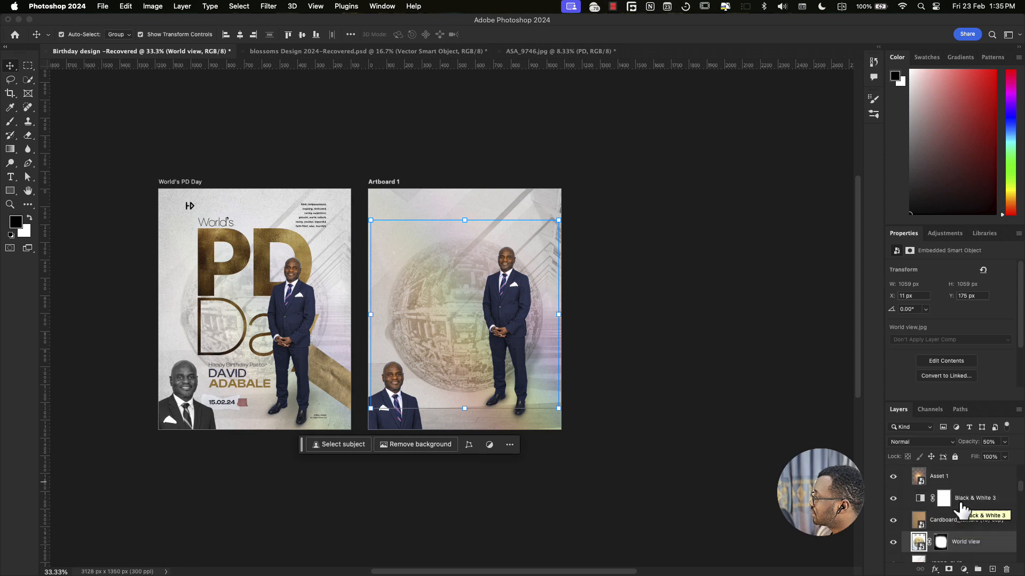
click(958, 494)
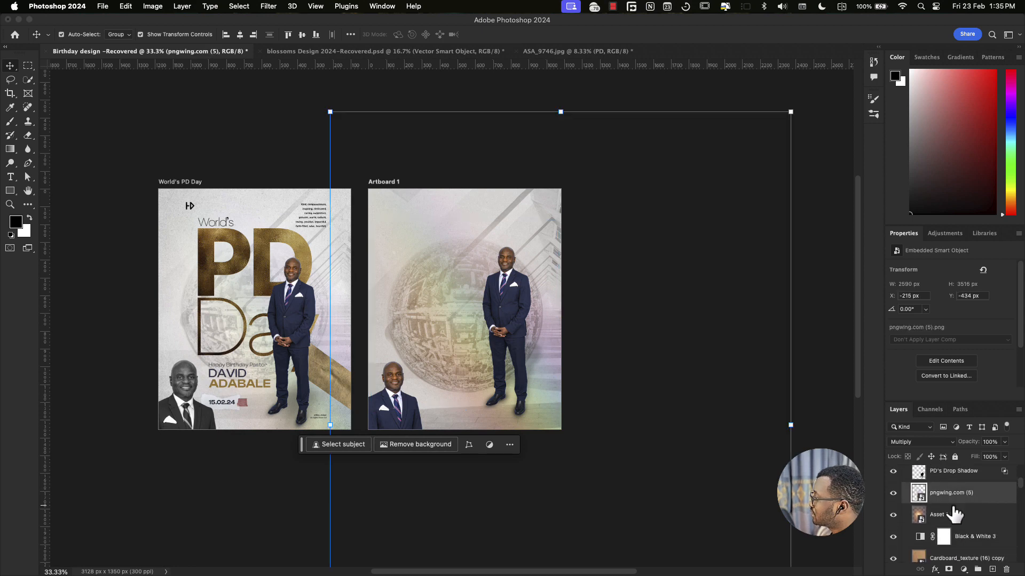
key(4)
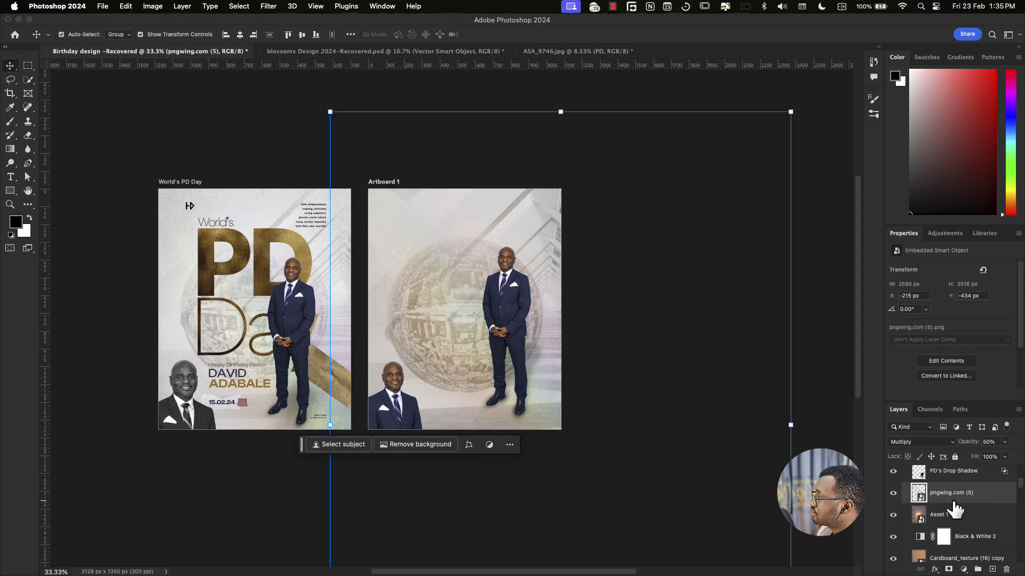
Step: Set the Cardboard_texture (16) copy layer's opacity to 50% and the World view layer's opacity to 56%
scroll(955, 512, down, 2)
click(942, 521)
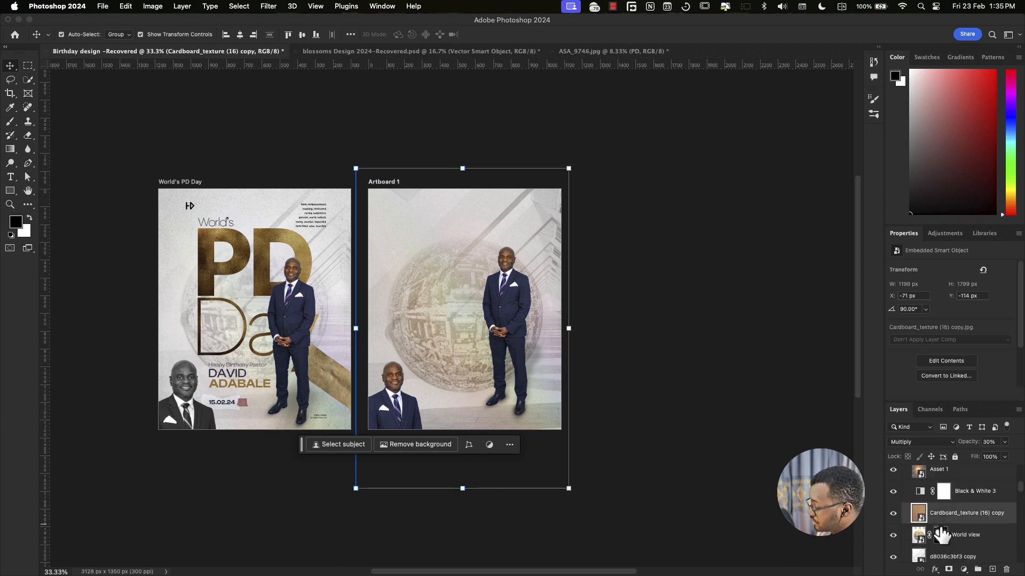
key(6)
key(5)
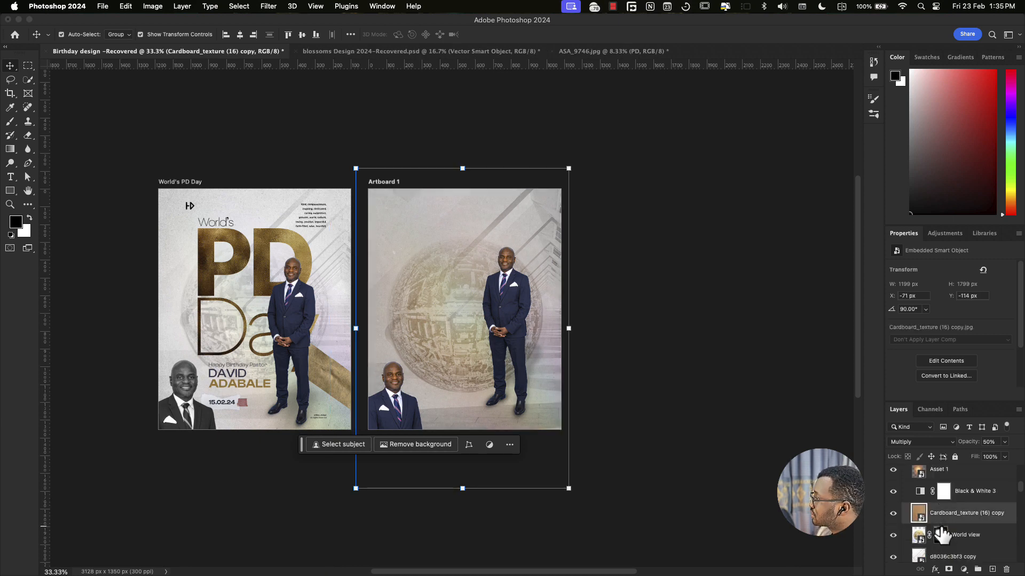
click(940, 534)
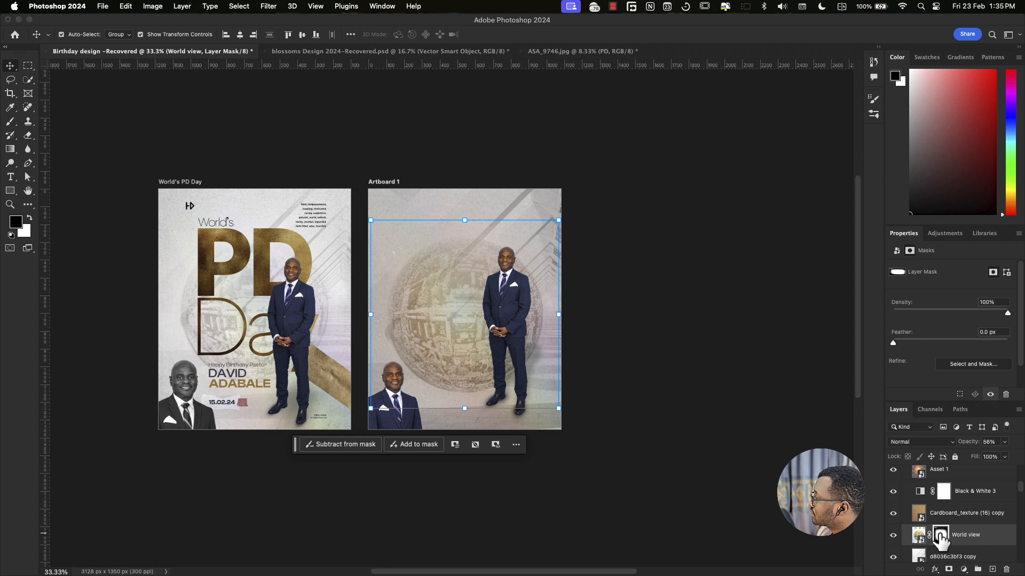
Step: Lower the Asset 1 glow layer's fill to 69% and set the World view globe layer's opacity to 62%
click(945, 472)
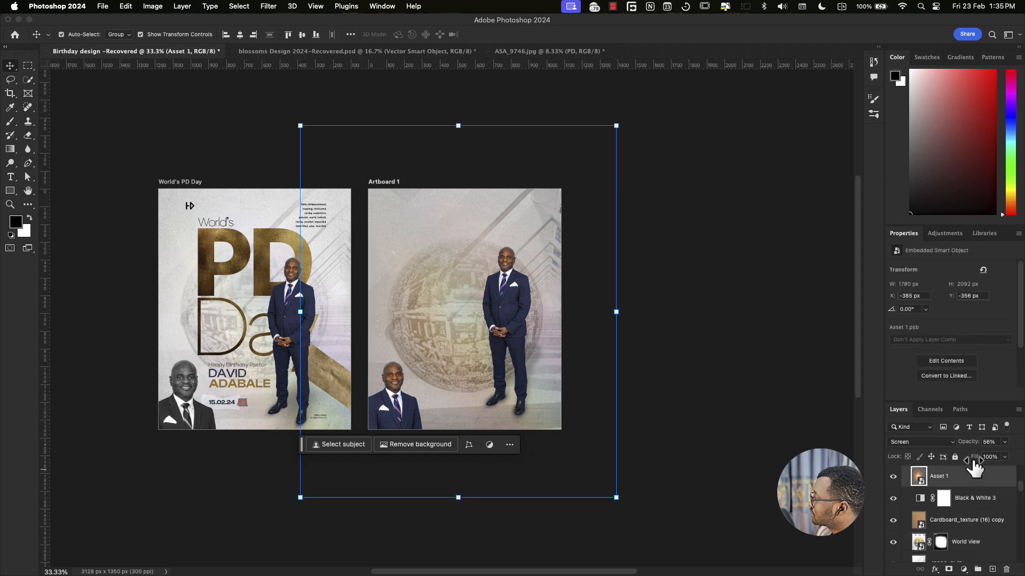
drag(974, 464, 968, 459)
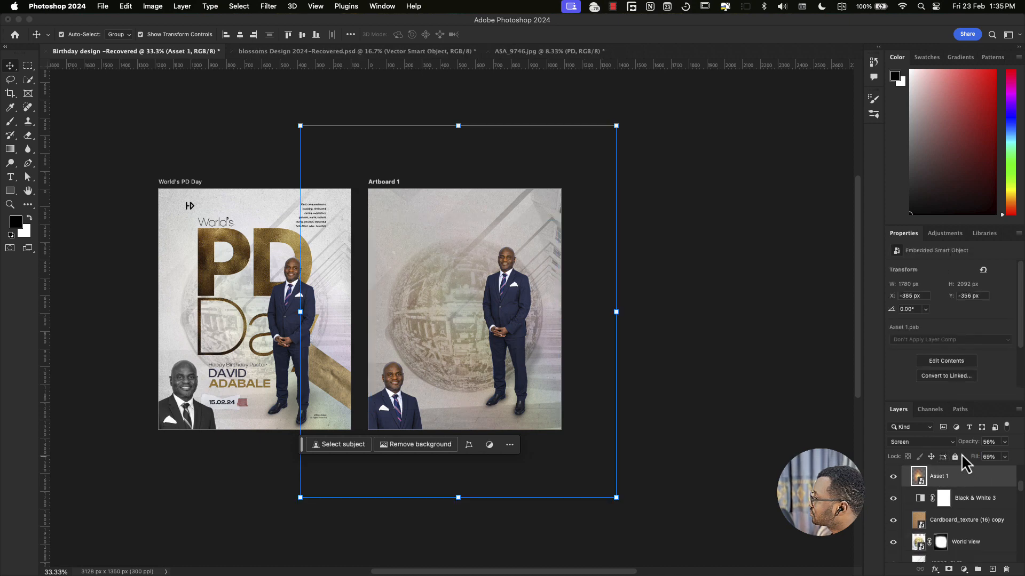
key(super+plus)
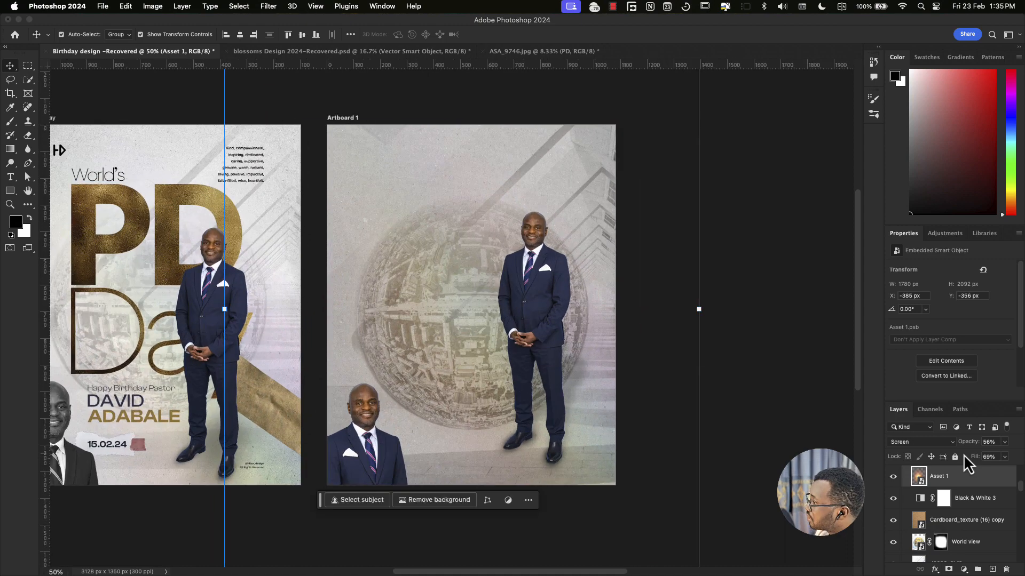
scroll(587, 324, left, 2)
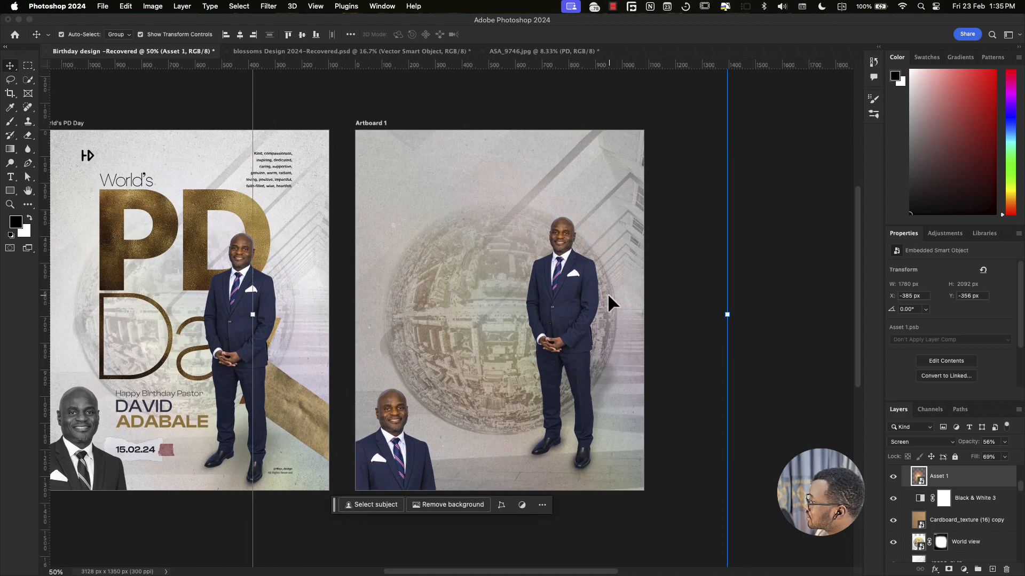
click(972, 541)
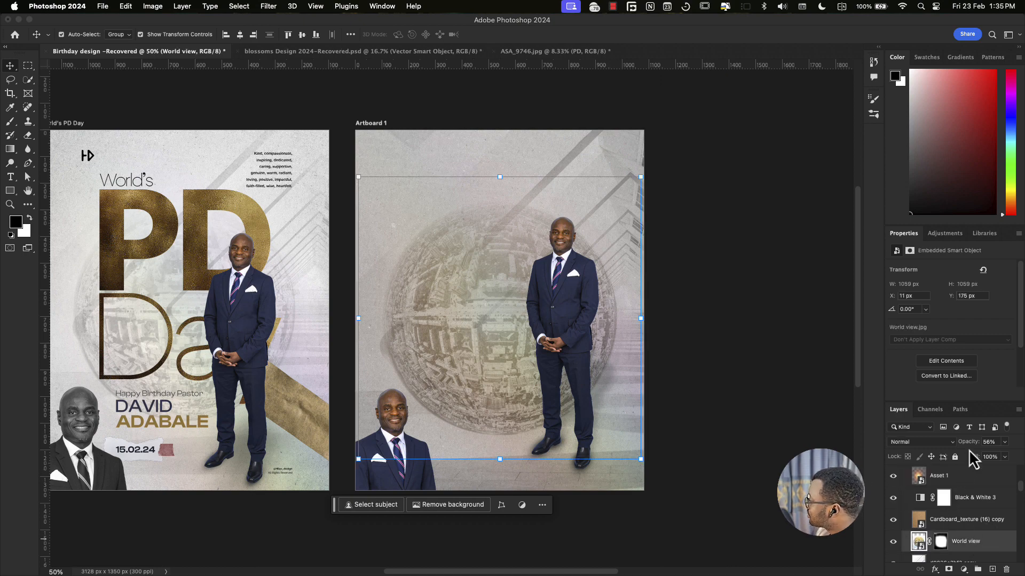
drag(970, 442, 970, 443)
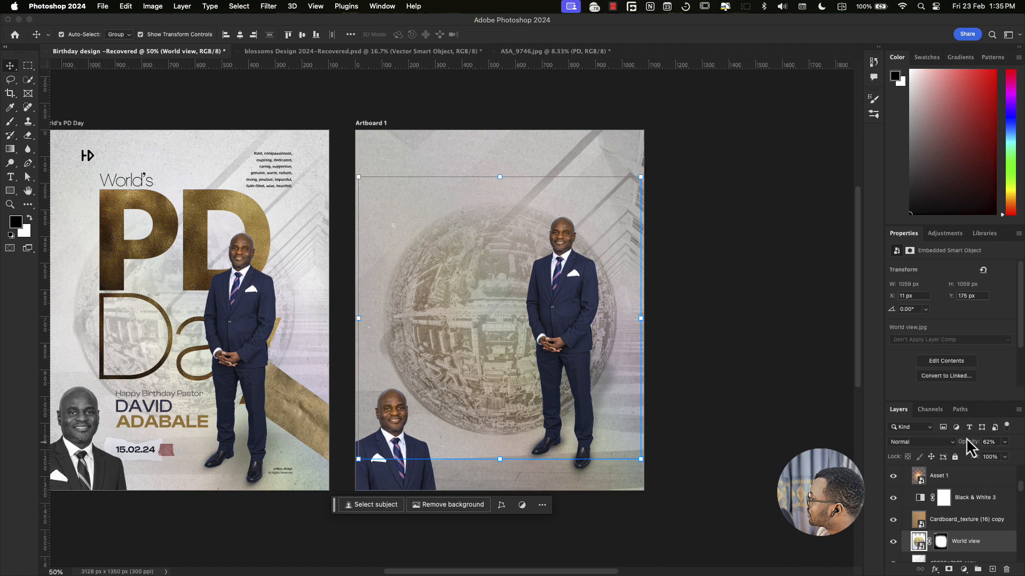
Step: Inspect the World's PD Day reference flyer's layers and background up close, comparing them with the blended background on Artboard 1
click(163, 303)
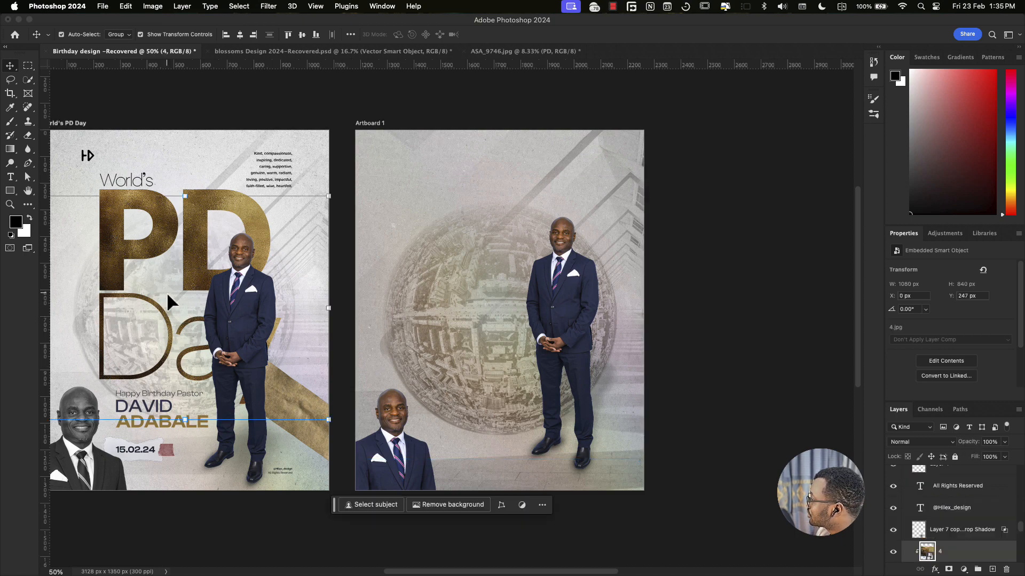
click(199, 451)
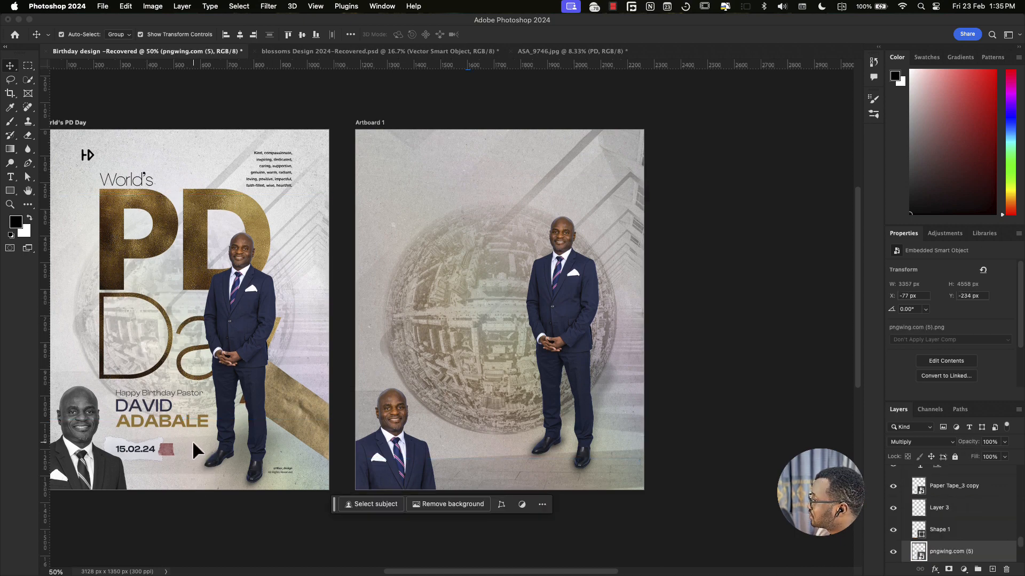
scroll(240, 427, left, 5)
scroll(240, 427, down, 2)
click(297, 359)
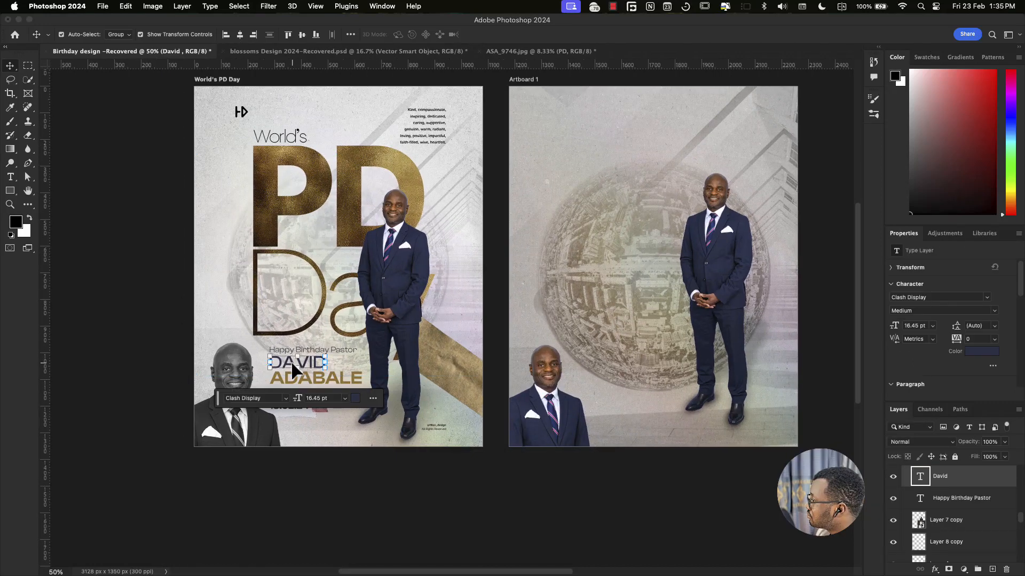
key(super+equal)
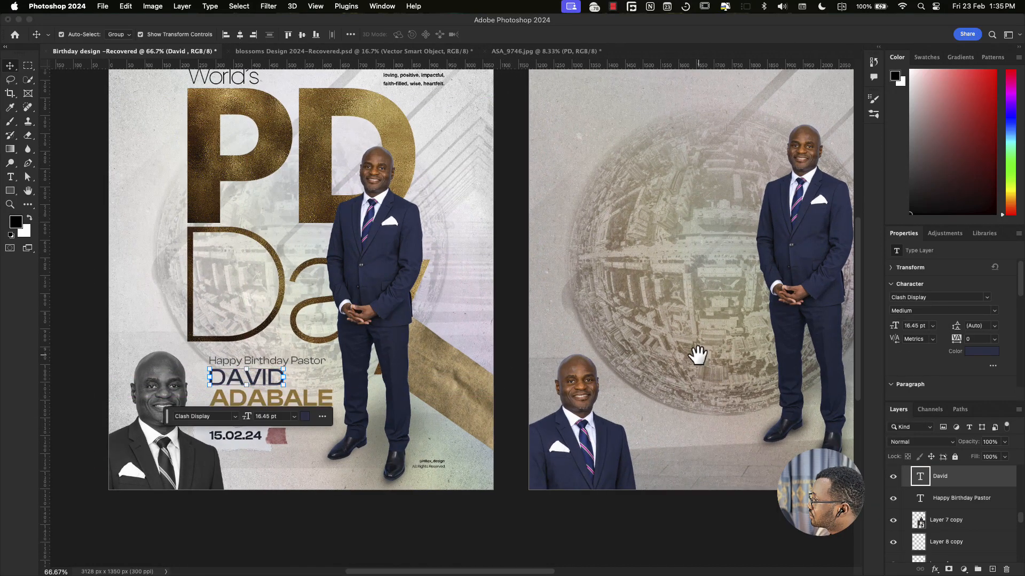
scroll(667, 349, right, 3)
scroll(667, 350, down, 1)
click(587, 401)
scroll(911, 540, down, 3)
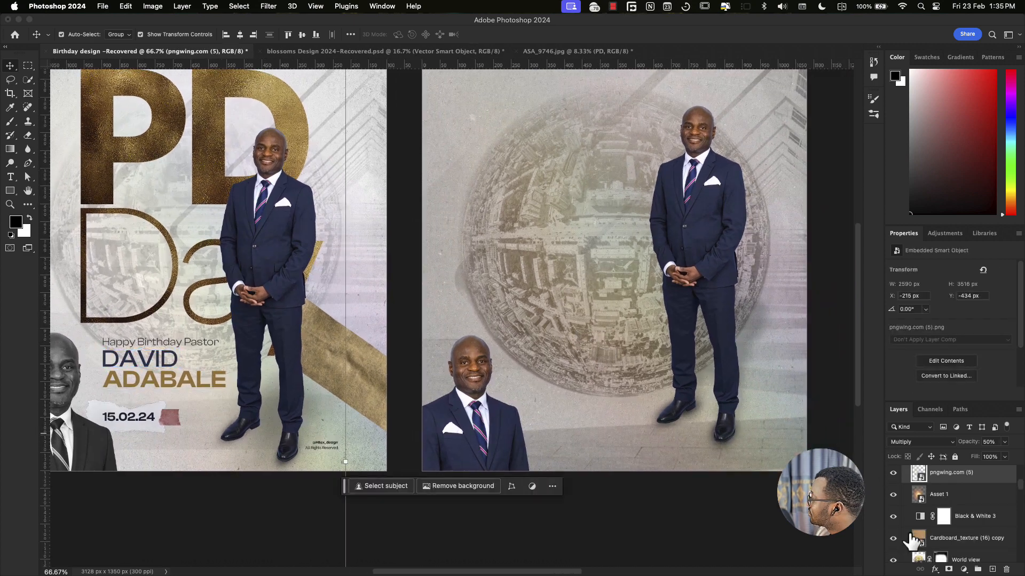
Step: Enlarge the d8036c3bf3 copy architecture background on Artboard 1 to about 2348 × 1566 px, extending it above the artboard
click(952, 522)
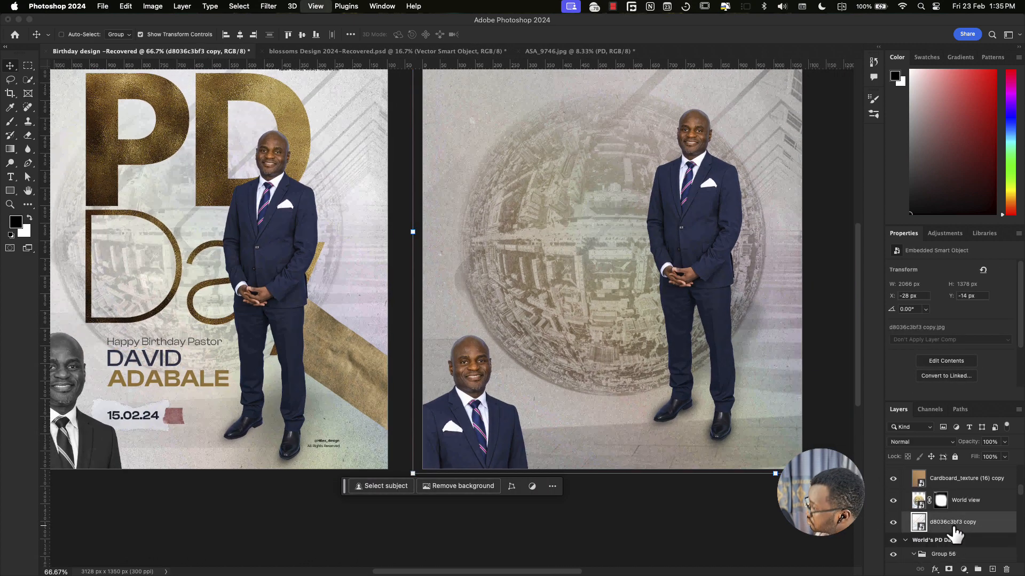
key(super+minus)
key(super+minus)
drag(708, 286, 618, 362)
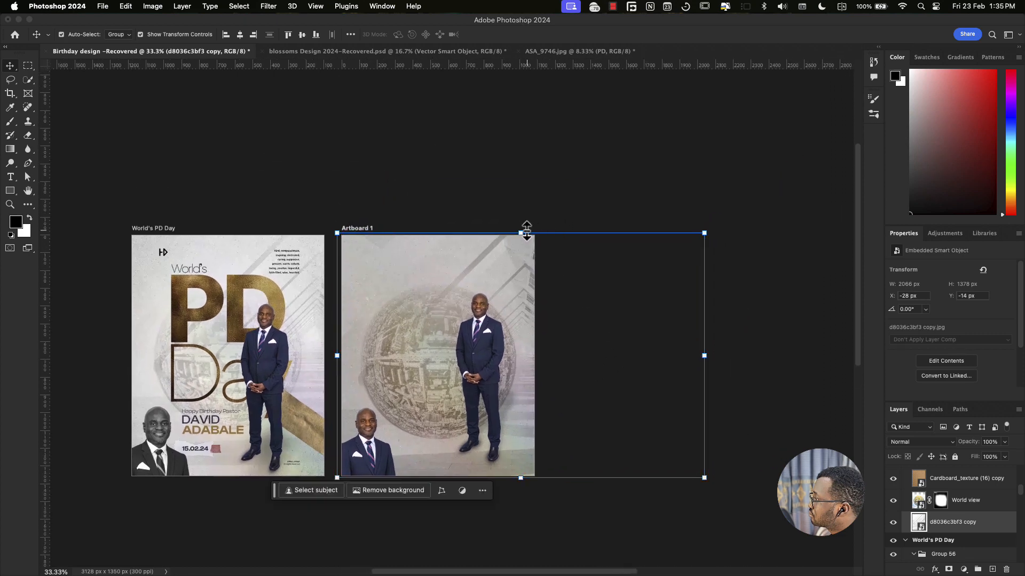
key(super+t)
drag(510, 302, 526, 363)
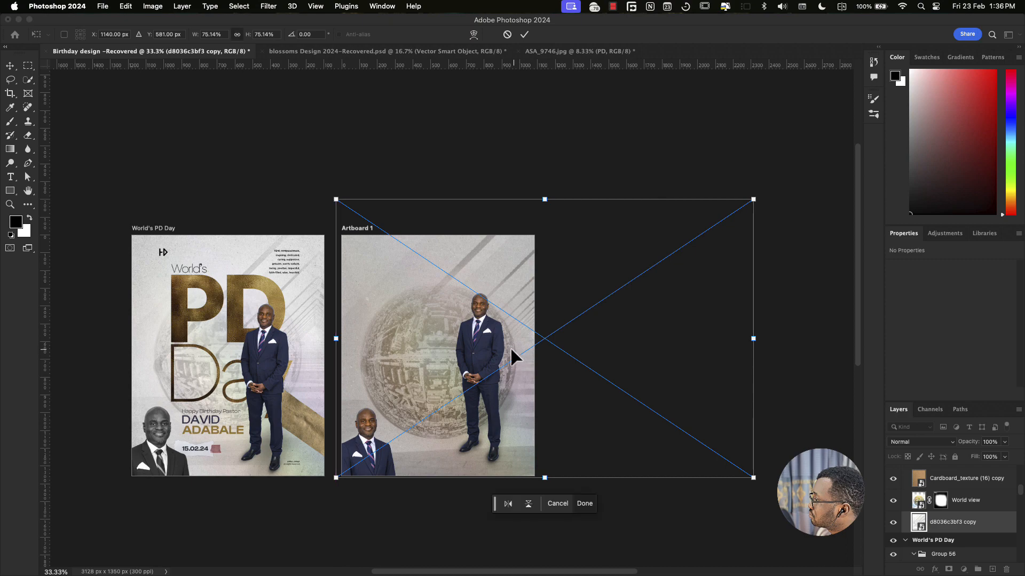
key(Return)
key(super+equal)
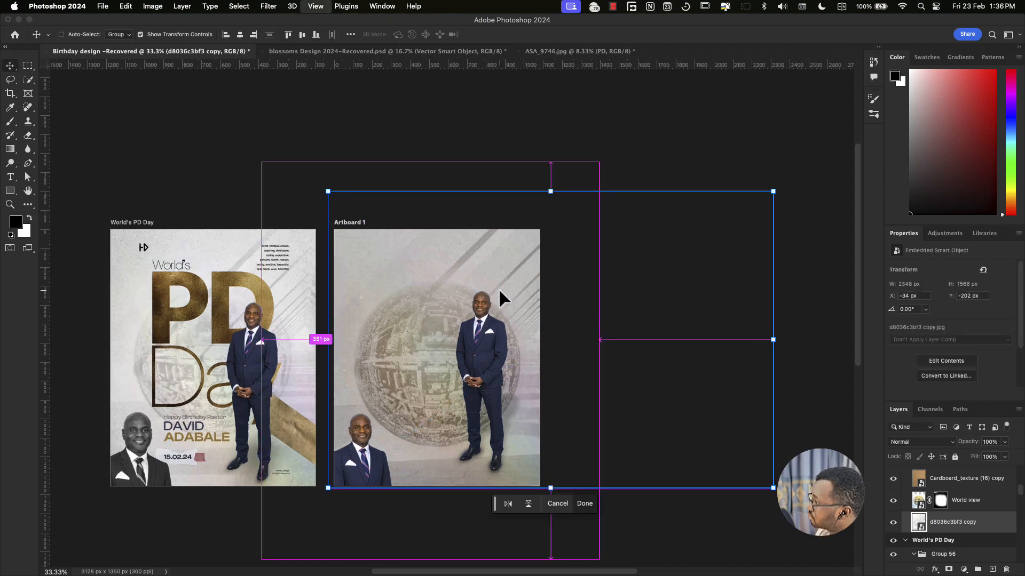
scroll(499, 256, left, 3)
scroll(499, 256, down, 1)
Step: Toggle the Asset 1 glow layer's visibility to compare Artboard 1 with and without the glow
click(485, 228)
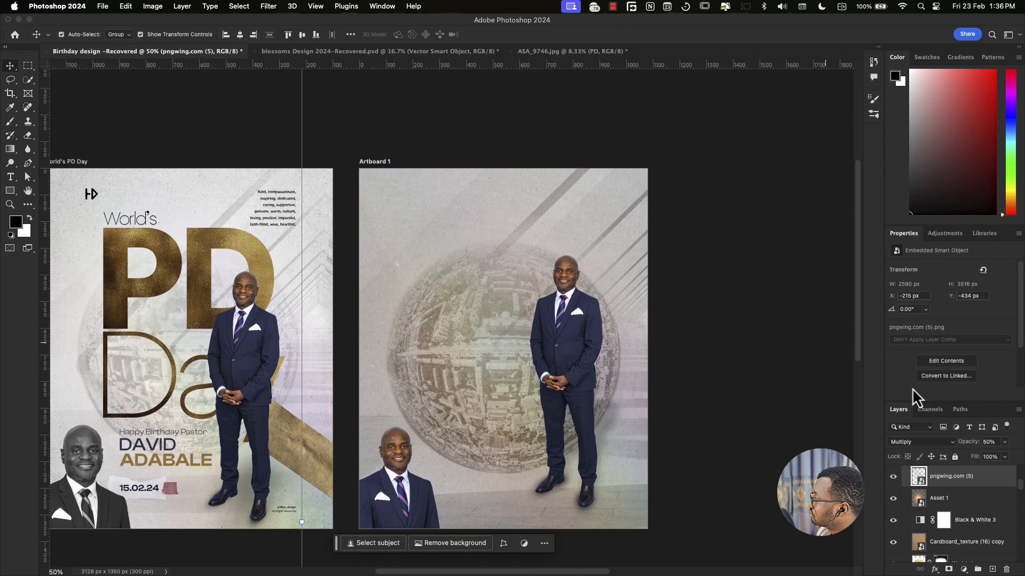
click(894, 498)
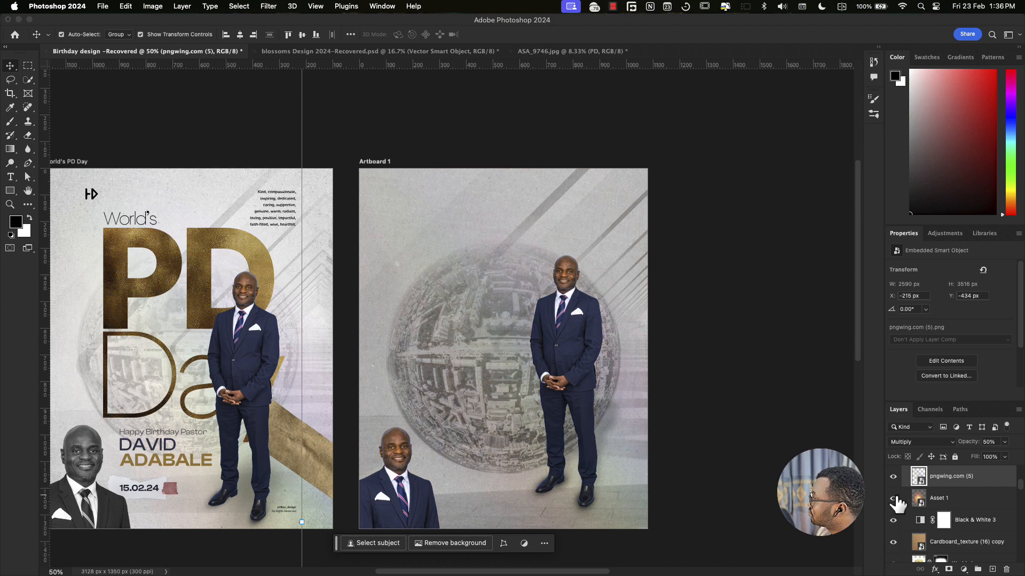
click(894, 498)
click(894, 498)
click(894, 498)
Step: Change the Asset 1 glow layer's blend mode to Color Dodge
click(938, 499)
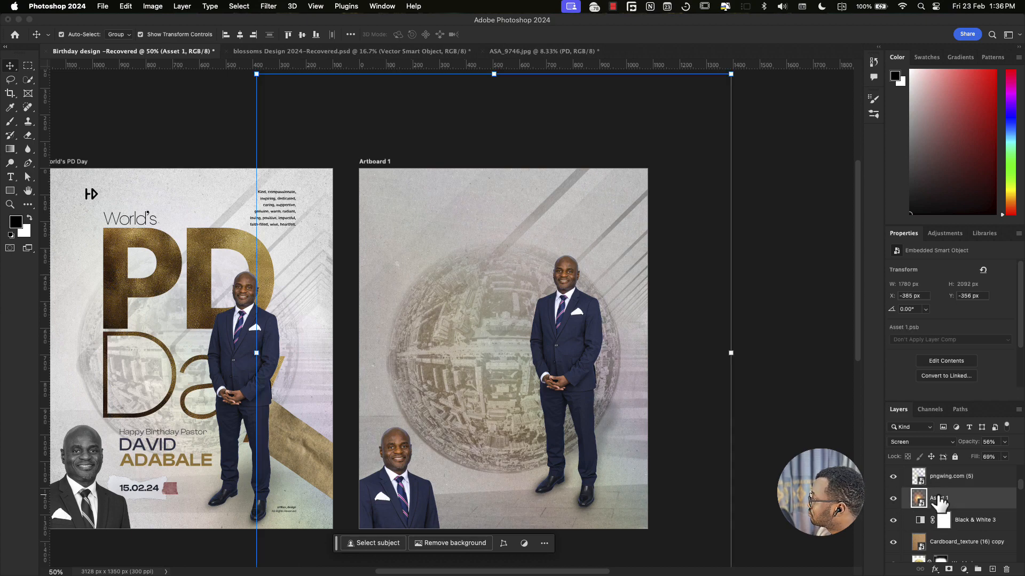
click(933, 442)
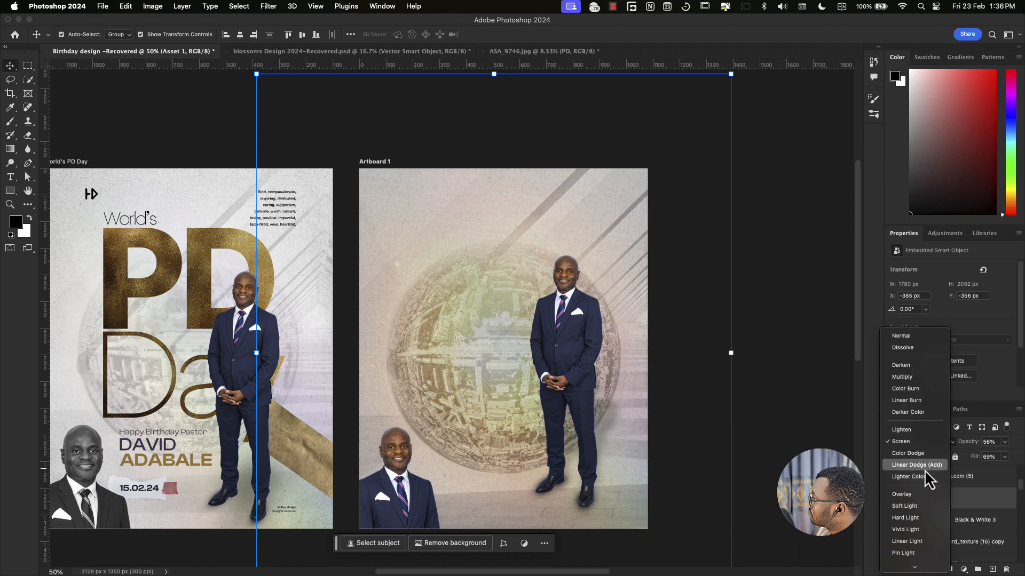
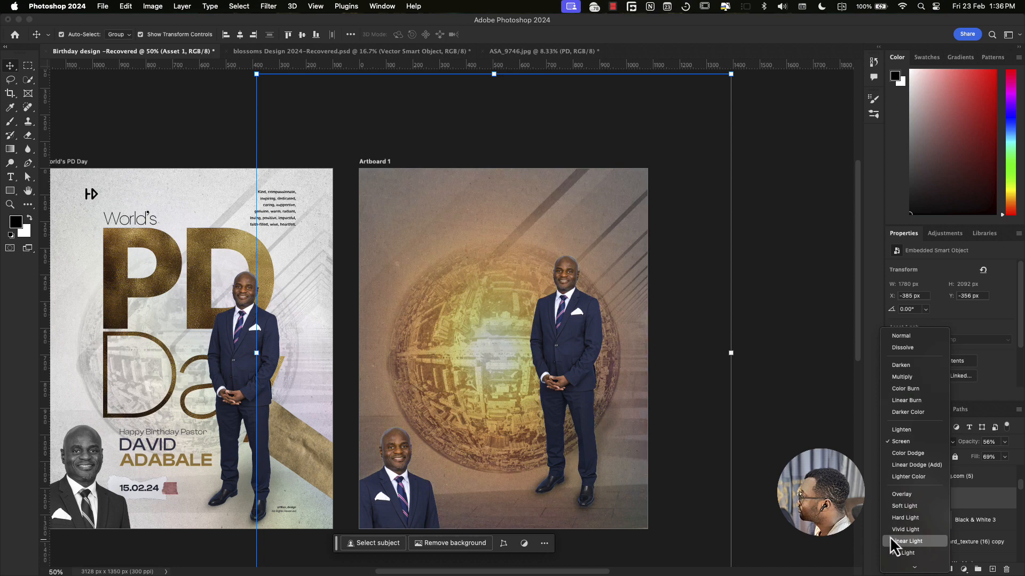
click(903, 453)
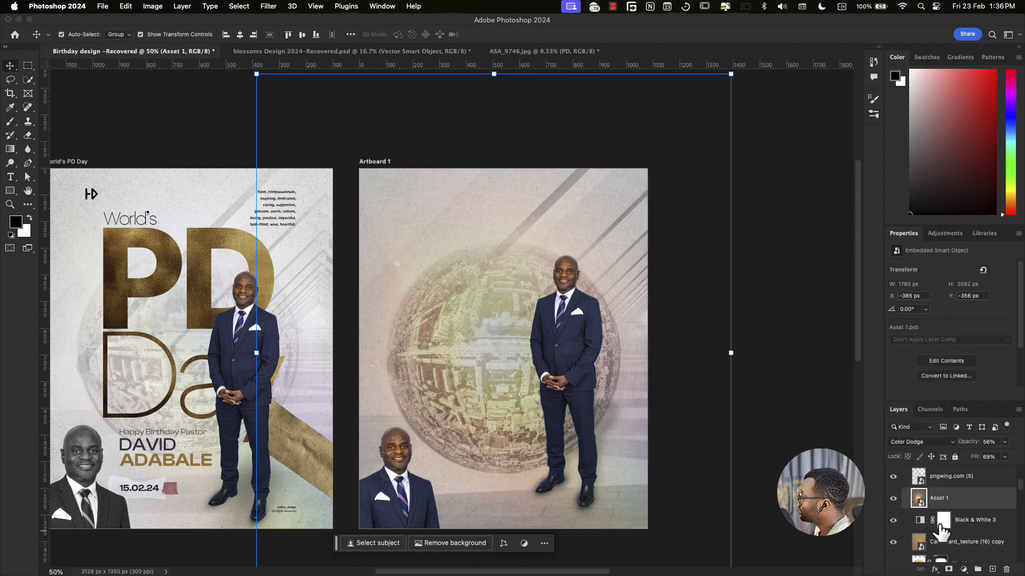
Step: Add a layer mask to the Asset 1 glow and paint black with a large brush around the globe to hide the outer glow
click(948, 569)
key(b)
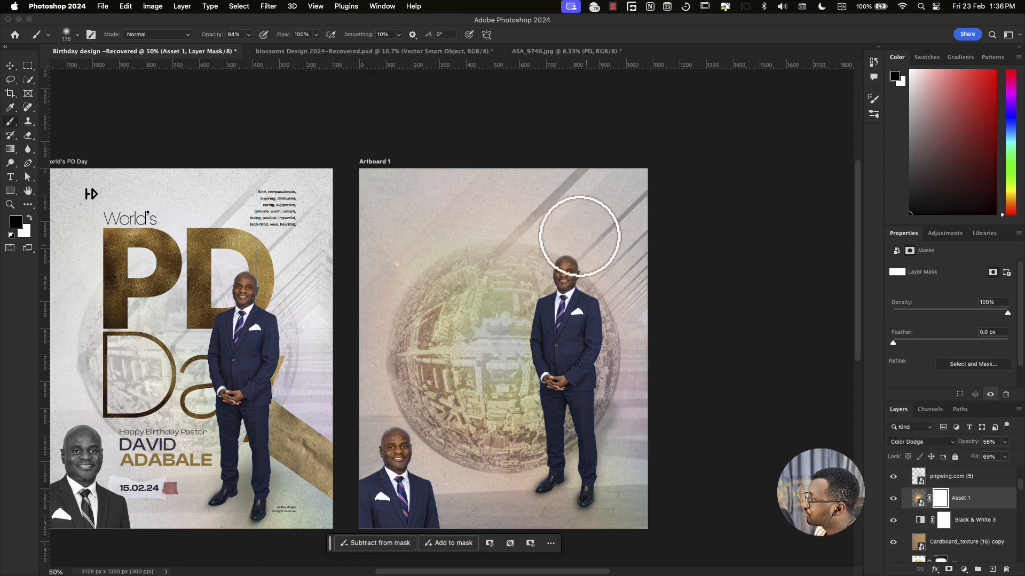
key(bracketright)
key(bracketright)
key(bracketright)
key(bracketright)
key(bracketright)
key(bracketright)
key(bracketright)
key(bracketright)
key(bracketright)
key(bracketright)
key(bracketright)
key(bracketright)
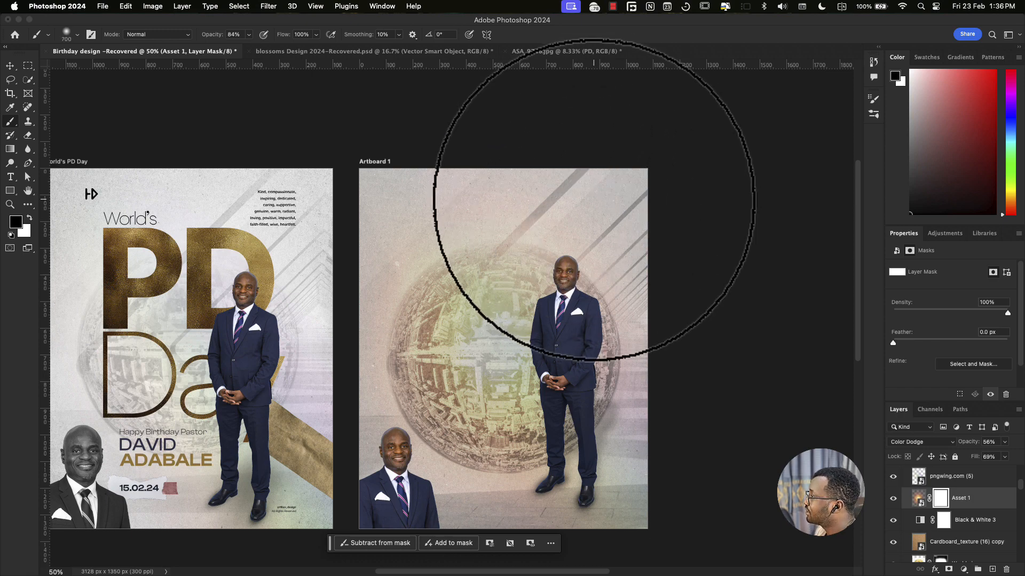
key(bracketleft)
key(bracketleft)
key(bracketleft)
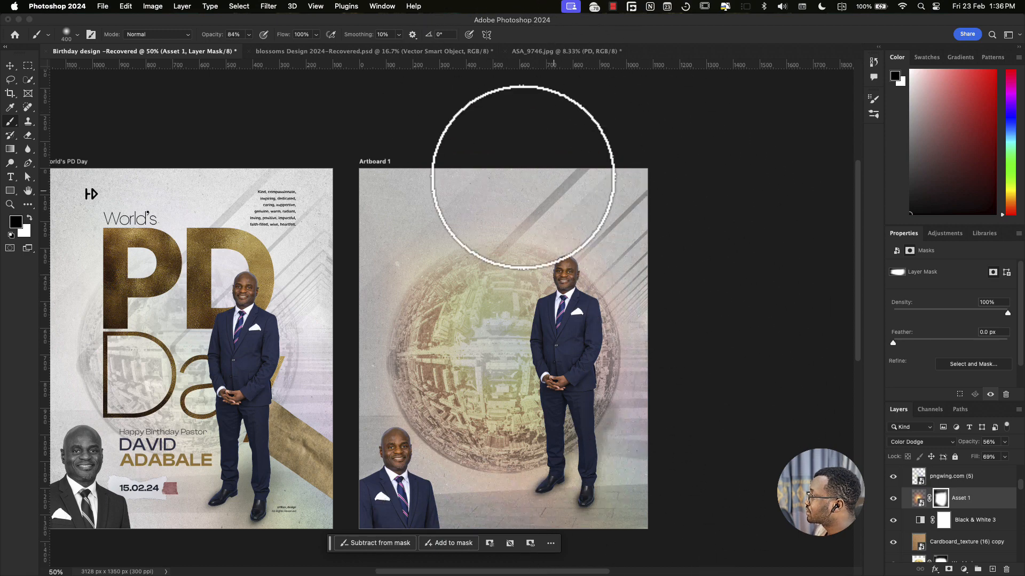
Step: Select the Cardboard_texture (16) copy layer and toggle its visibility to check the texture's effect on Artboard 1
scroll(963, 526, down, 2)
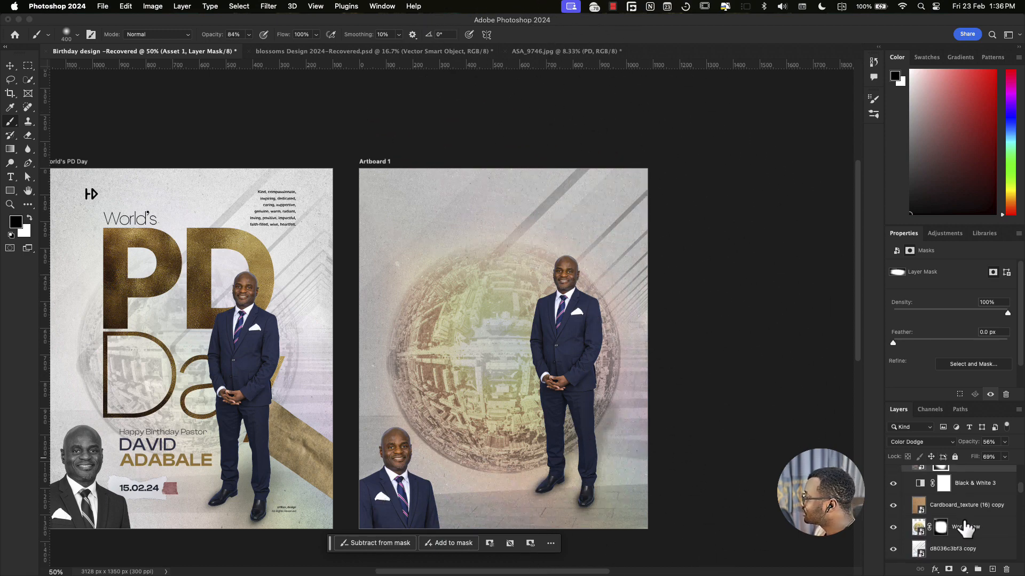
scroll(940, 526, down, 1)
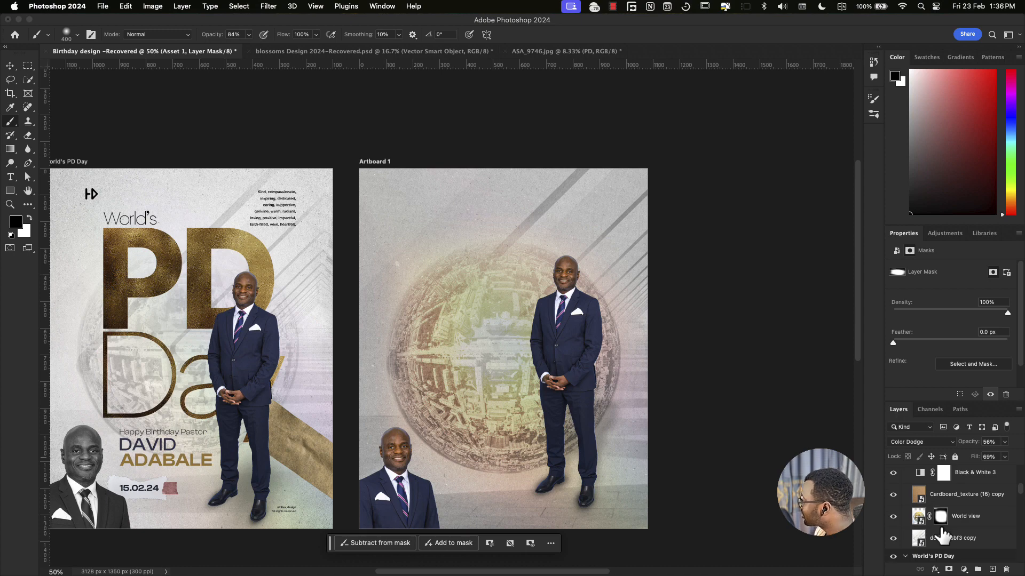
click(935, 538)
click(944, 498)
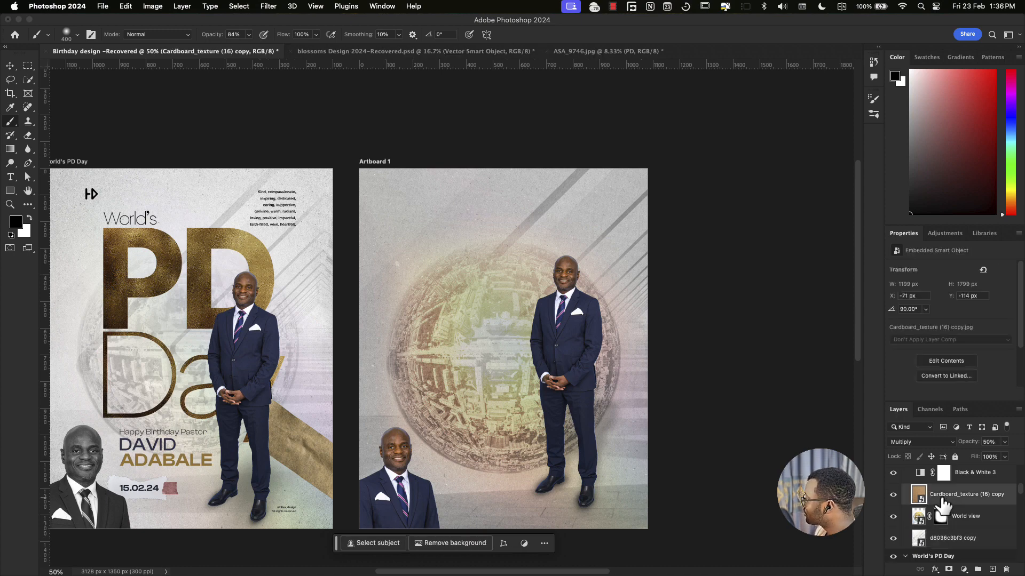
click(893, 495)
click(893, 495)
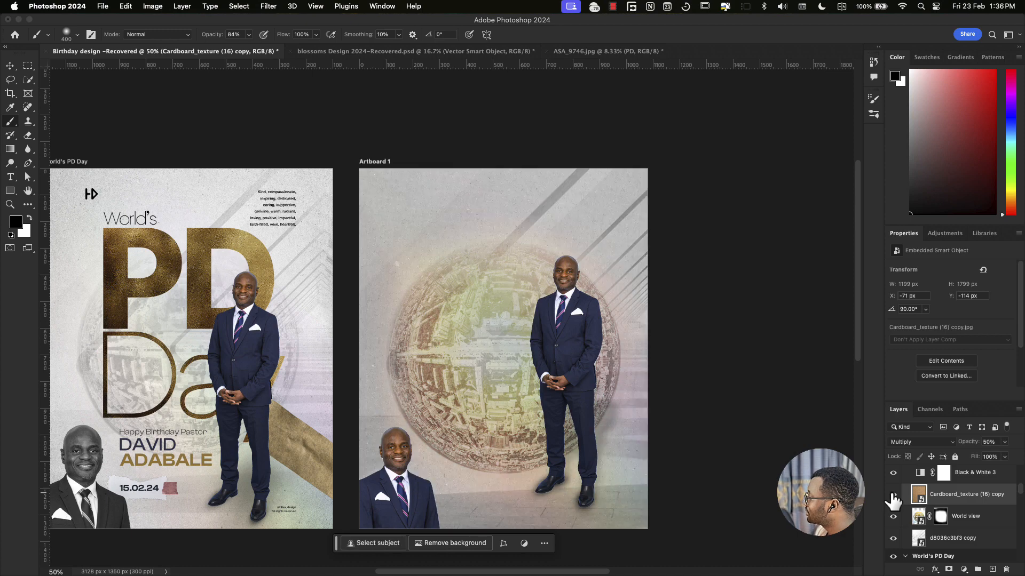
click(893, 496)
click(893, 495)
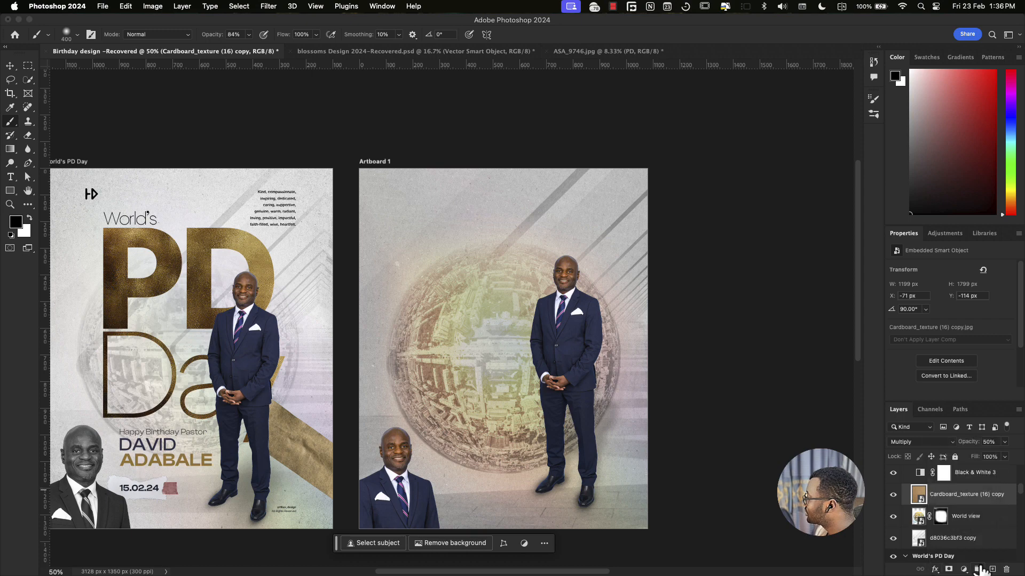
Step: Open the blending options of the Cardboard_texture (16) copy layer
double_click(960, 501)
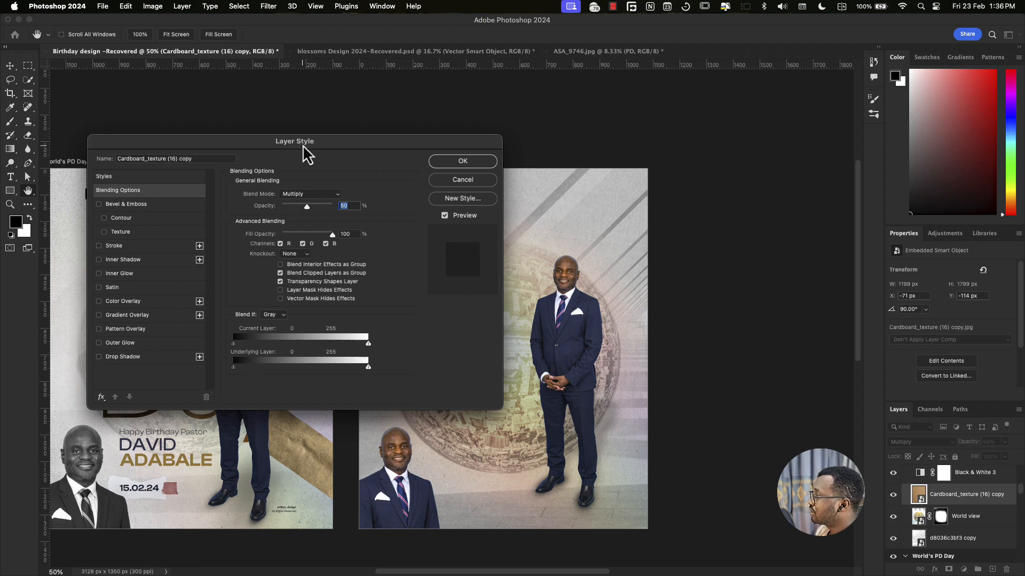
Step: Set the cardboard texture copy's Underlying Layer black Blend If slider to 143 and move the layer beneath World view
drag(302, 145, 222, 63)
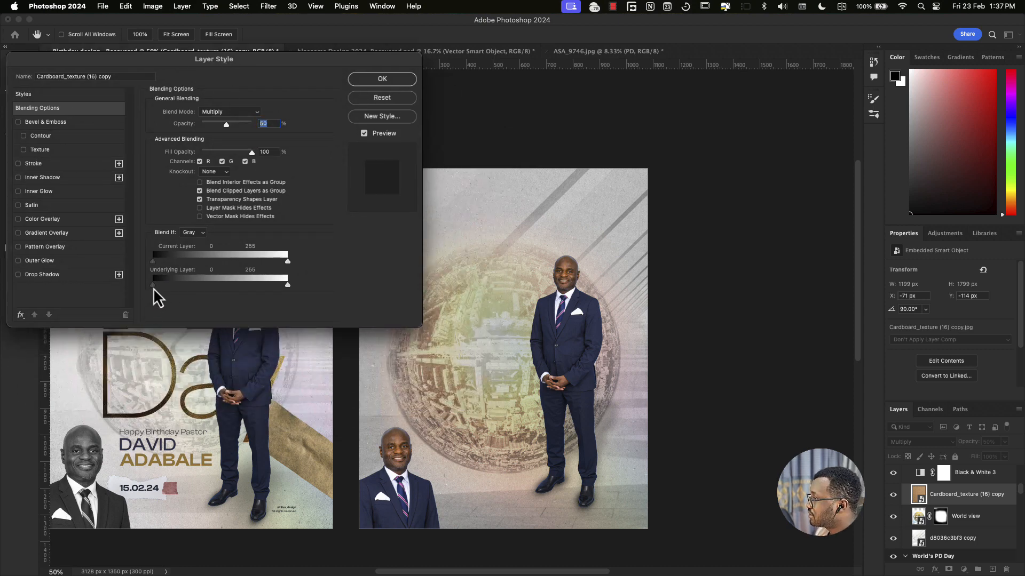
drag(154, 288, 229, 287)
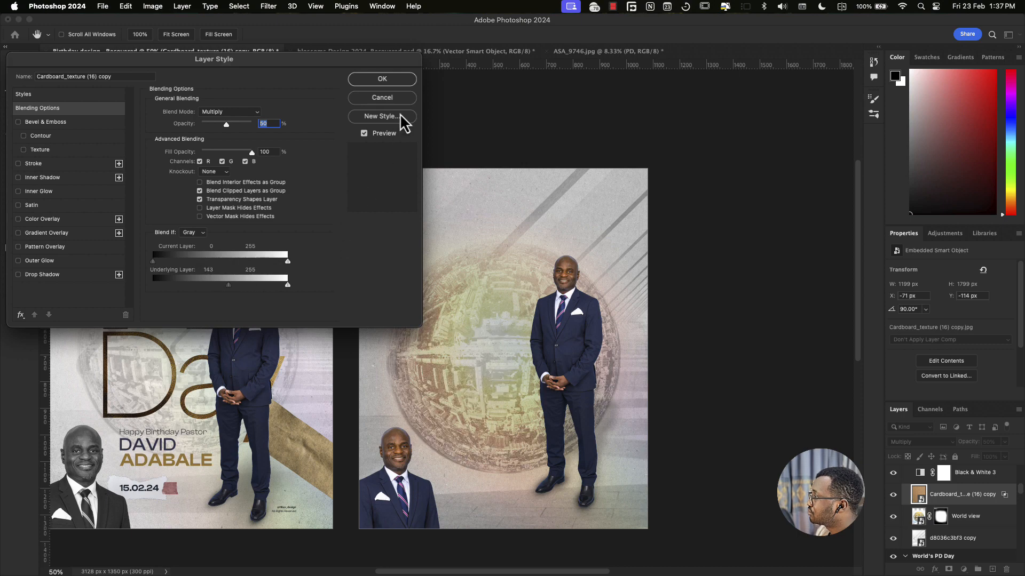
key(Return)
drag(972, 504, 969, 526)
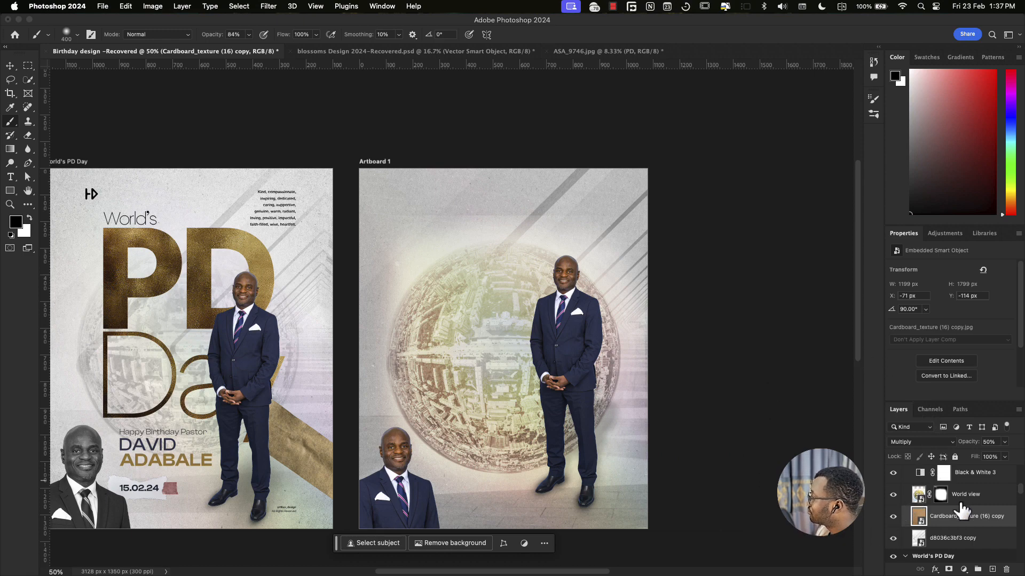
Step: Paint black on the World view layer mask around the globe's upper edge, reducing the brush size to 250
click(941, 494)
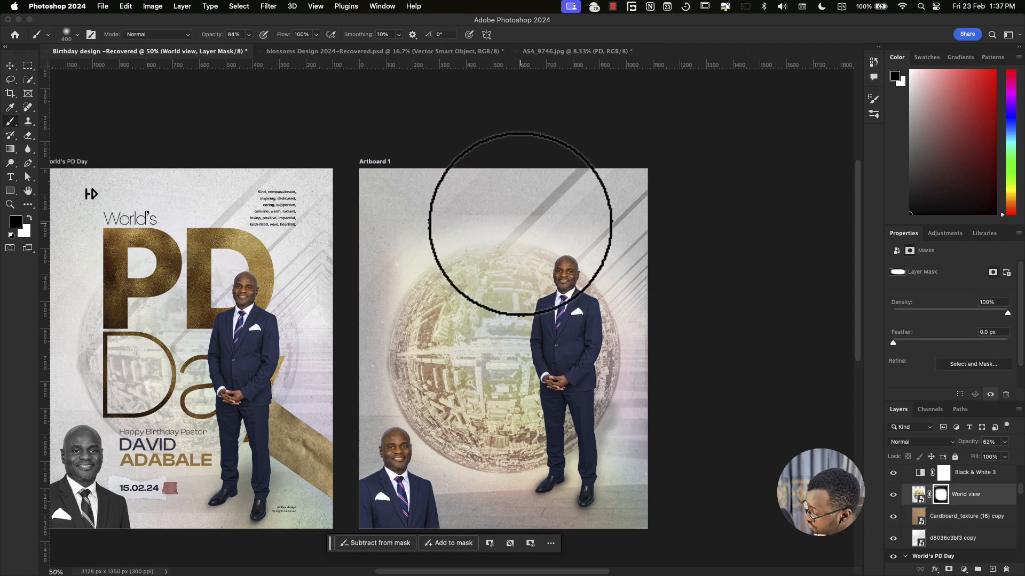
key(bracketleft)
key(bracketleft)
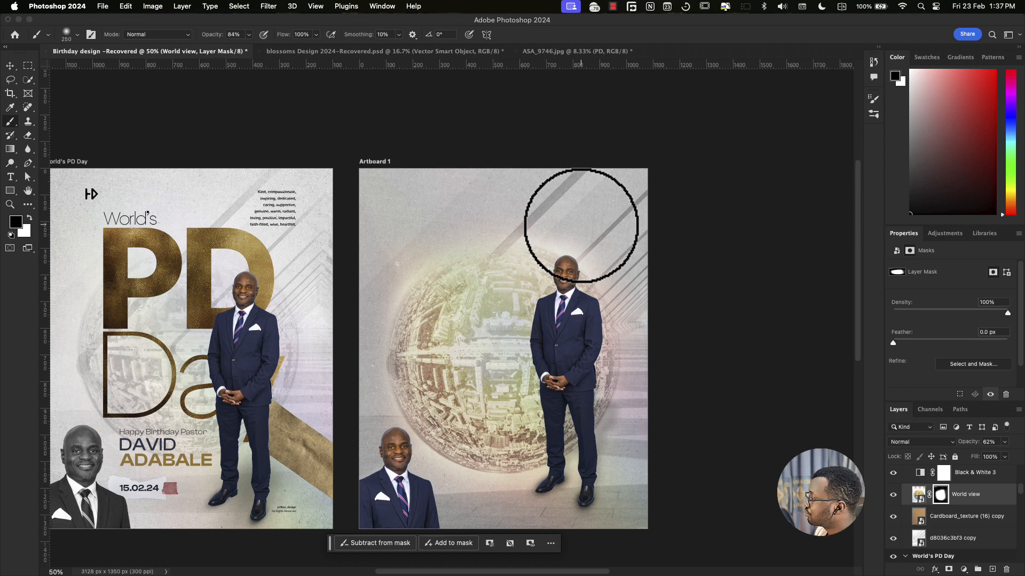
key(v)
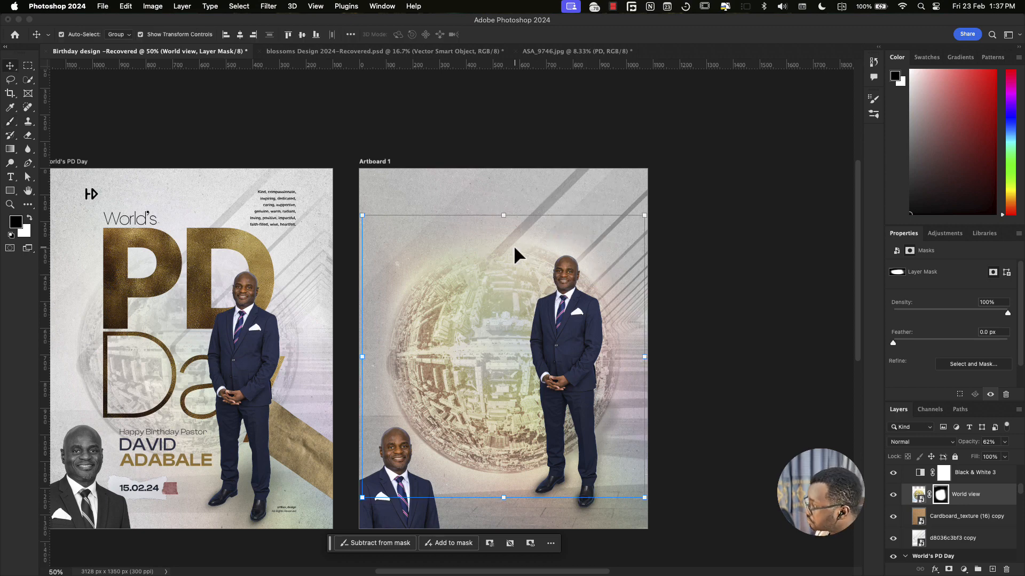
Step: Reorder the layers so Asset 1 sits directly beneath the Black & White 3 adjustment and above World view
scroll(984, 522, up, 1)
click(905, 496)
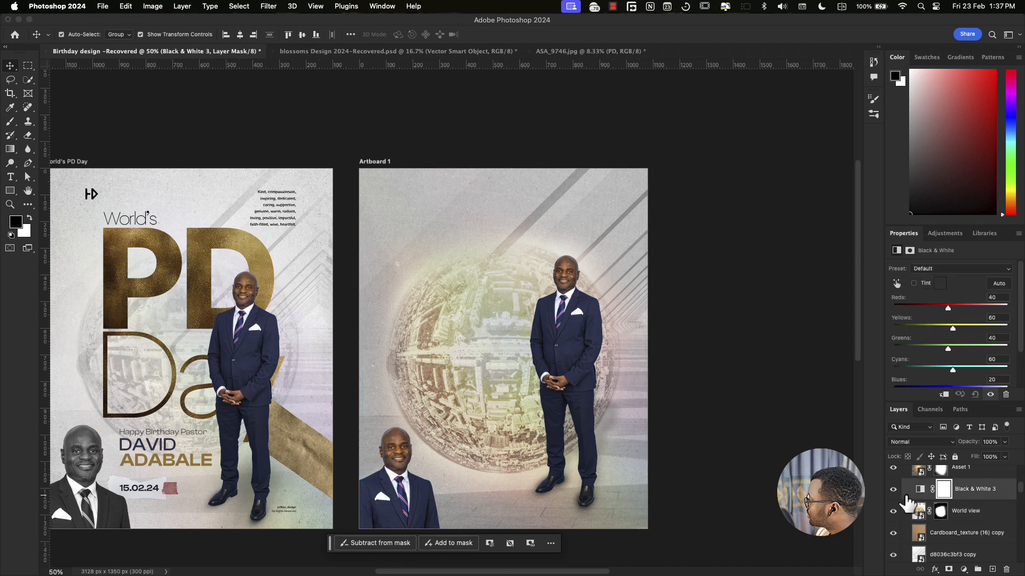
drag(979, 487, 982, 511)
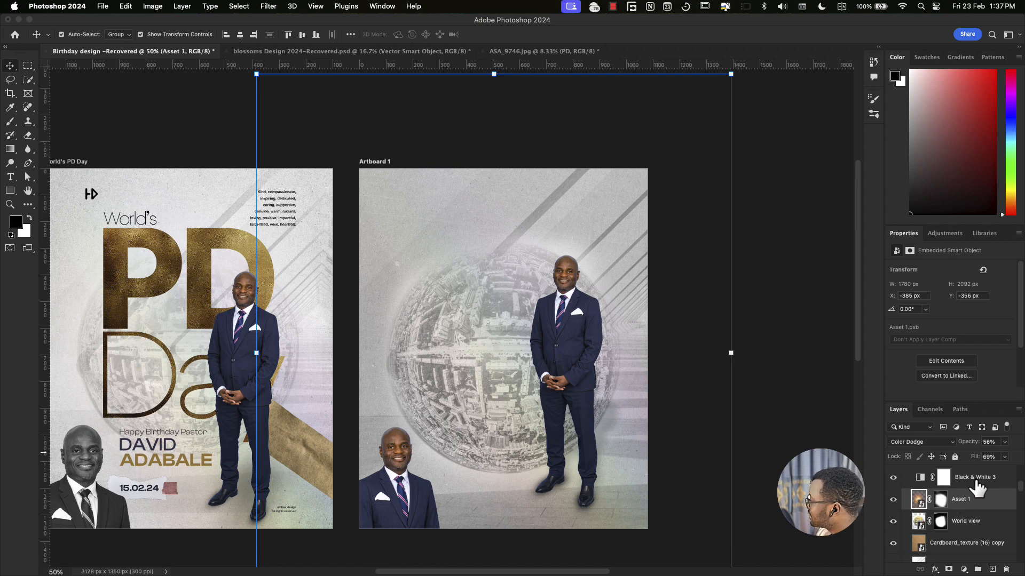
click(976, 484)
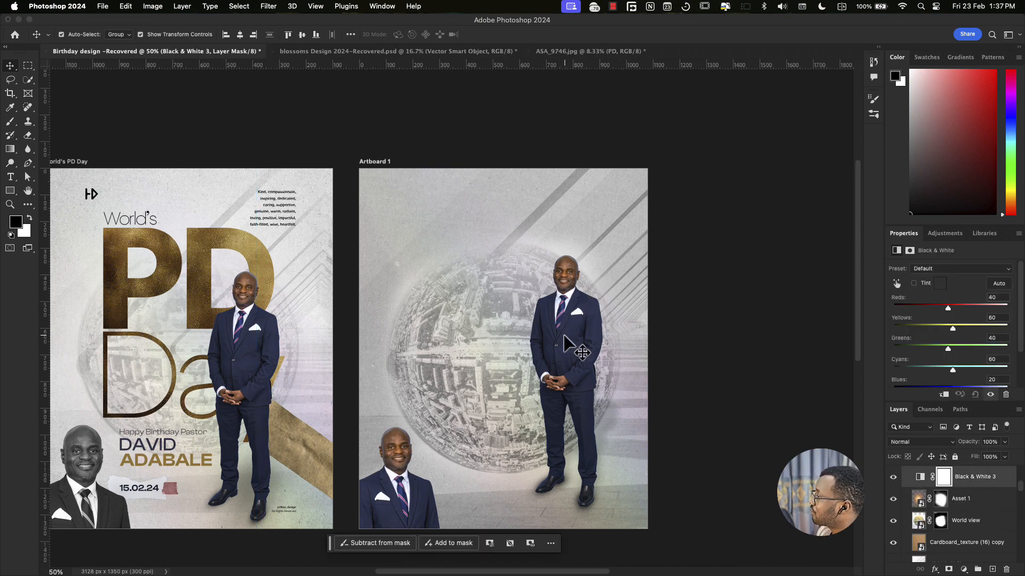
Step: Try placing the cardboard texture copy between Black & White 3 and Asset 1, and undo the reordering
click(948, 555)
drag(958, 544, 948, 495)
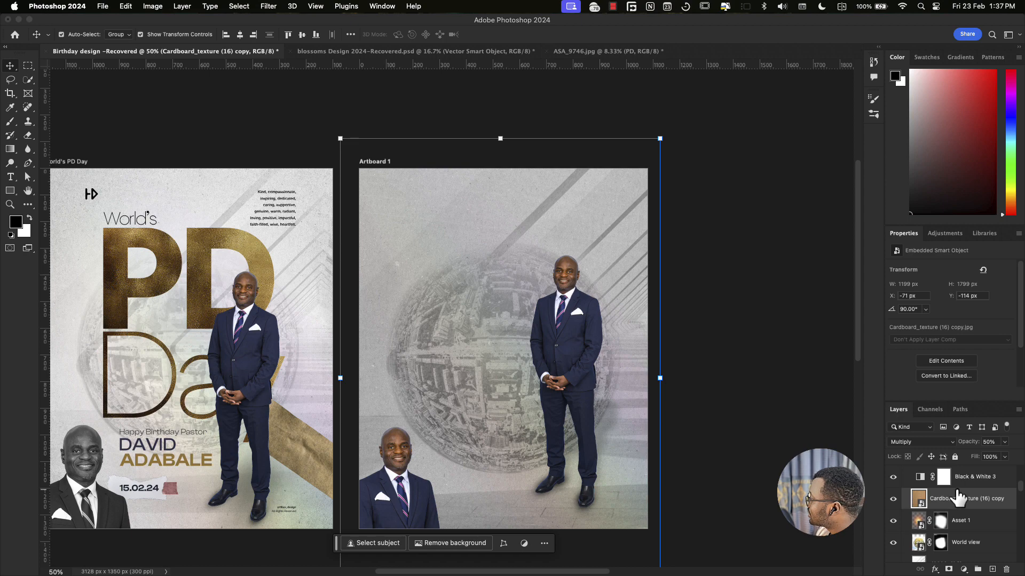
key(super+z)
drag(967, 450, 969, 450)
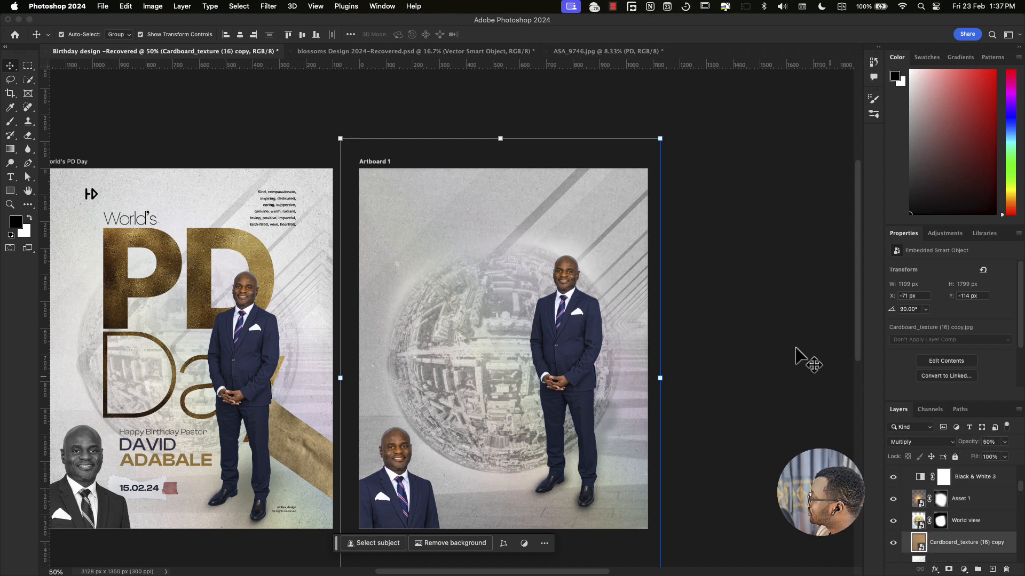
Step: Copy the PD text from the World's PD Day artboard and paste it as a new text layer in Artboard 1
click(243, 249)
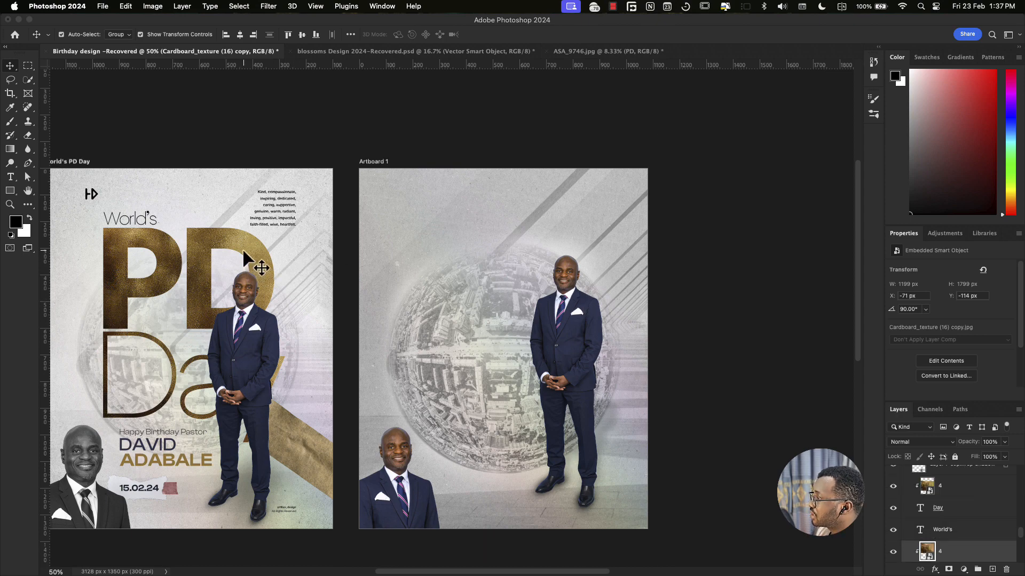
key(t)
click(243, 247)
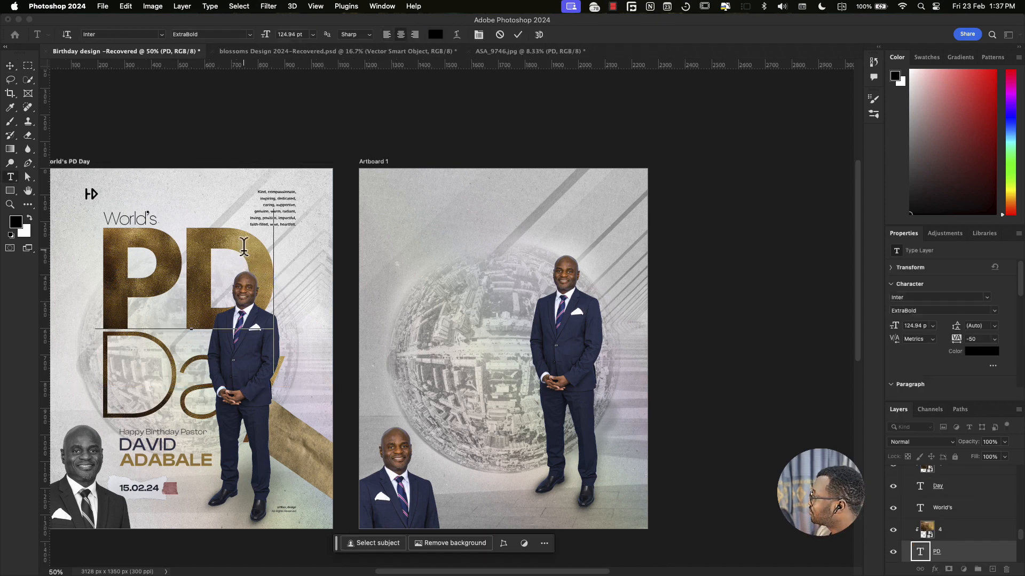
key(super+a)
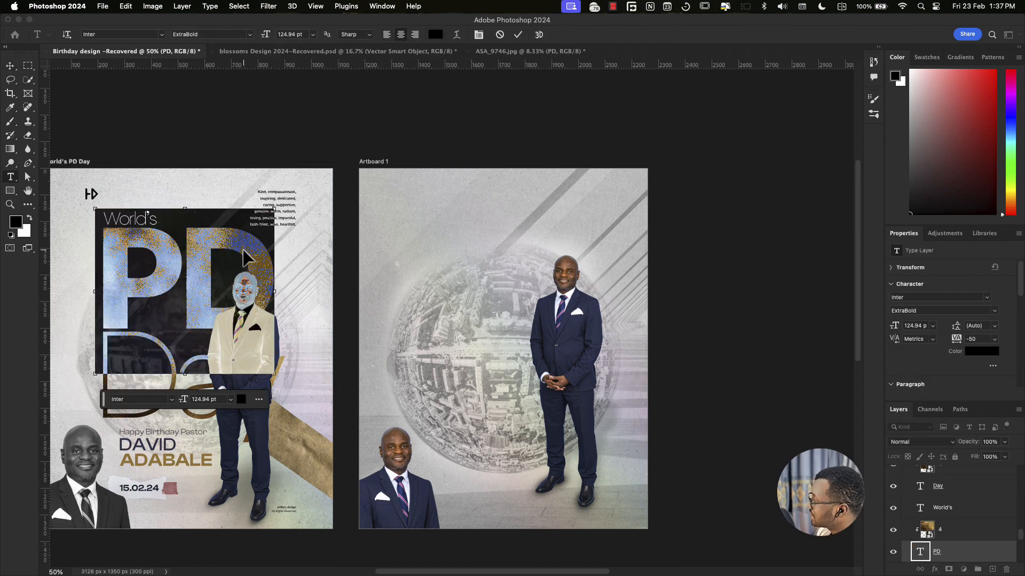
key(Escape)
click(423, 239)
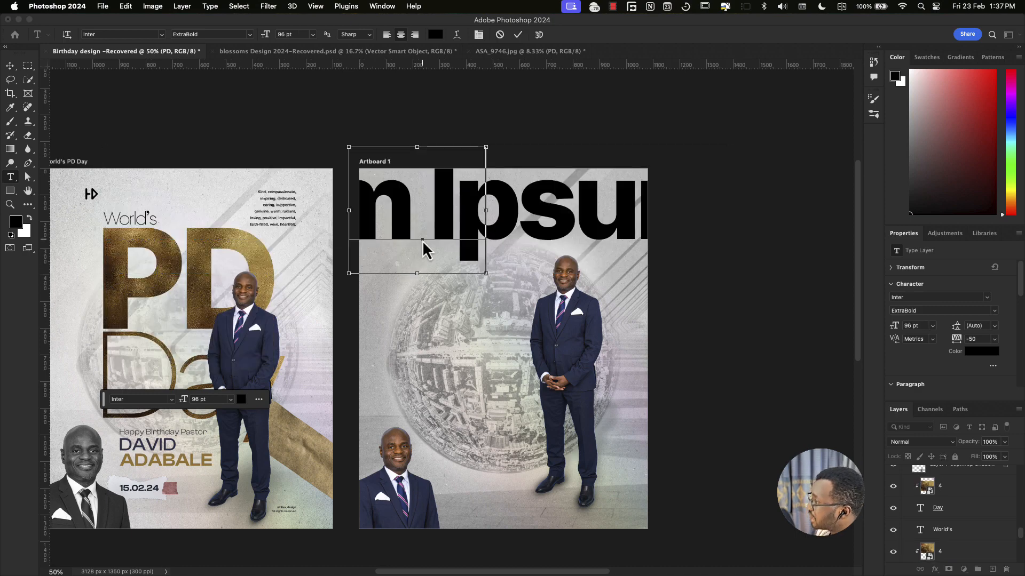
key(super+v)
key(Escape)
Step: Move the new PD text over the upper part of the globe and scale it to 132.89%
key(v)
drag(434, 215, 506, 322)
key(super+t)
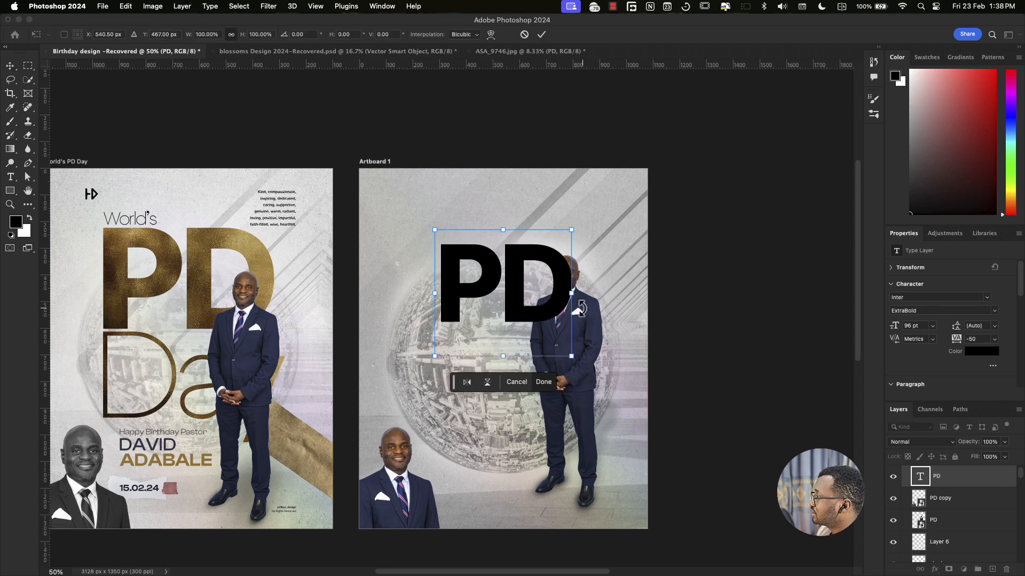
drag(572, 299, 590, 312)
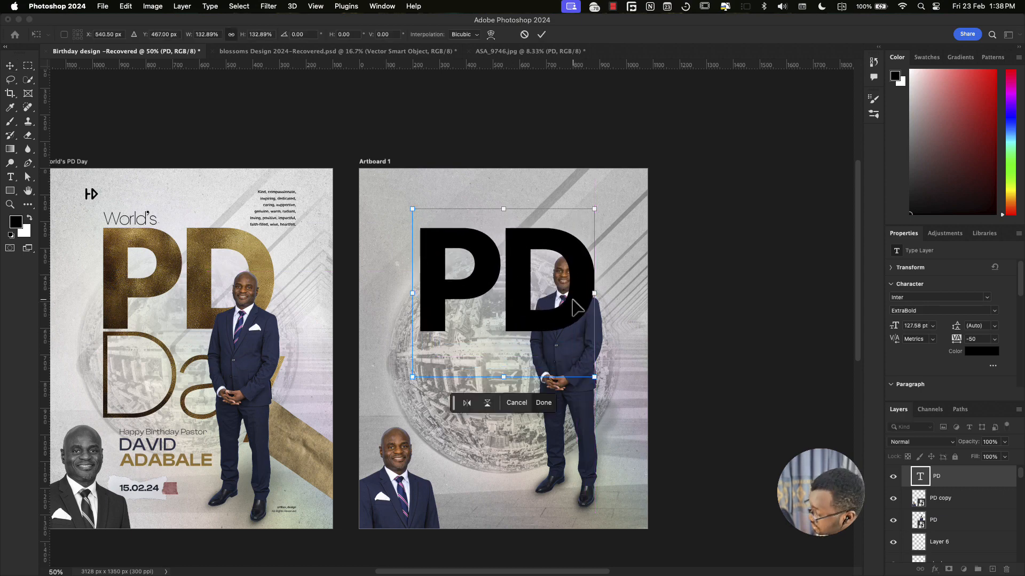
key(Return)
Step: Group the standing man with his shadow layers and Layer 6, and bring the group in front of the PD text
key(super+equal)
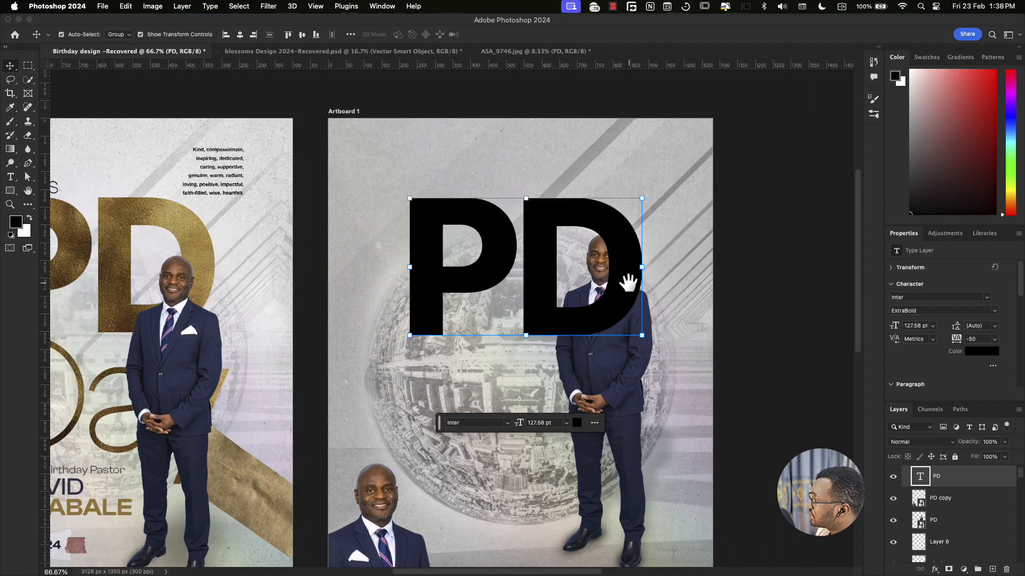
drag(629, 281, 494, 203)
click(436, 462)
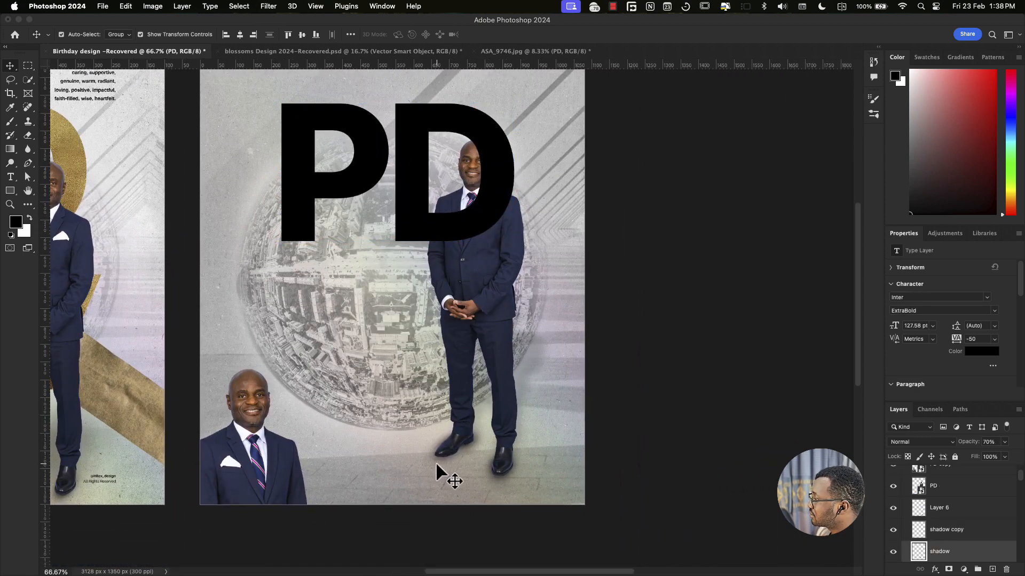
shift+click(501, 477)
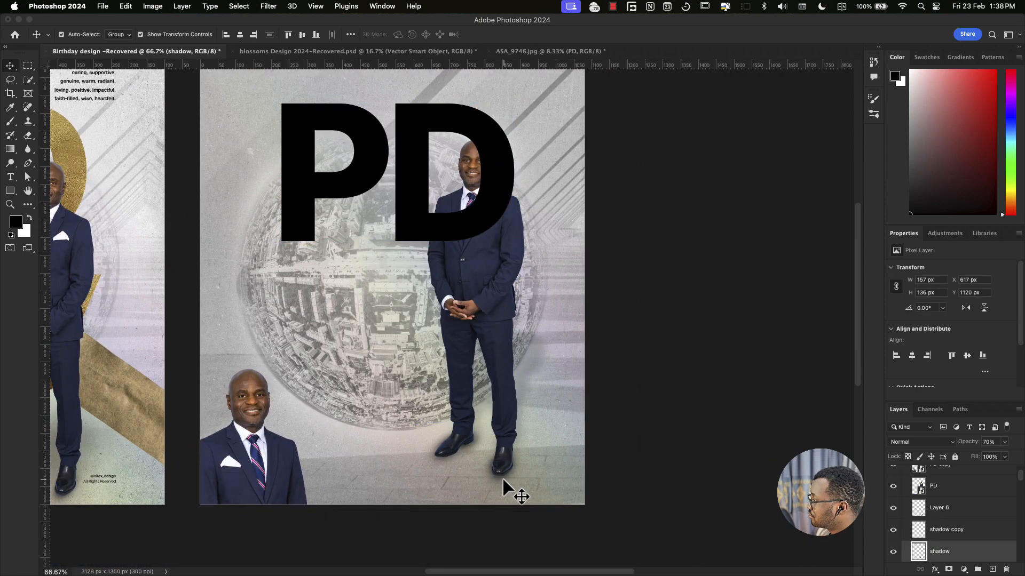
shift+click(469, 444)
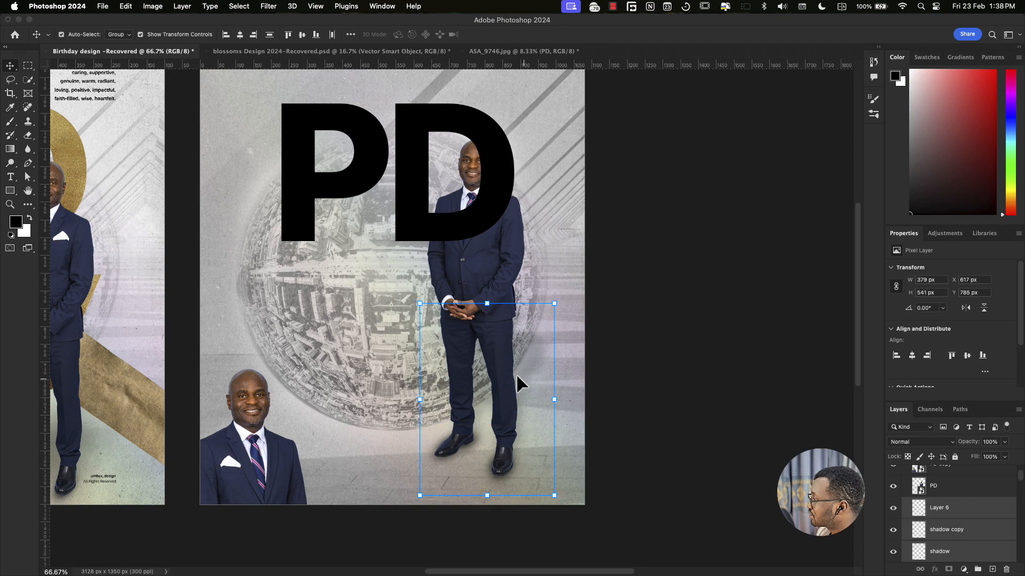
shift+click(496, 347)
key(super+g)
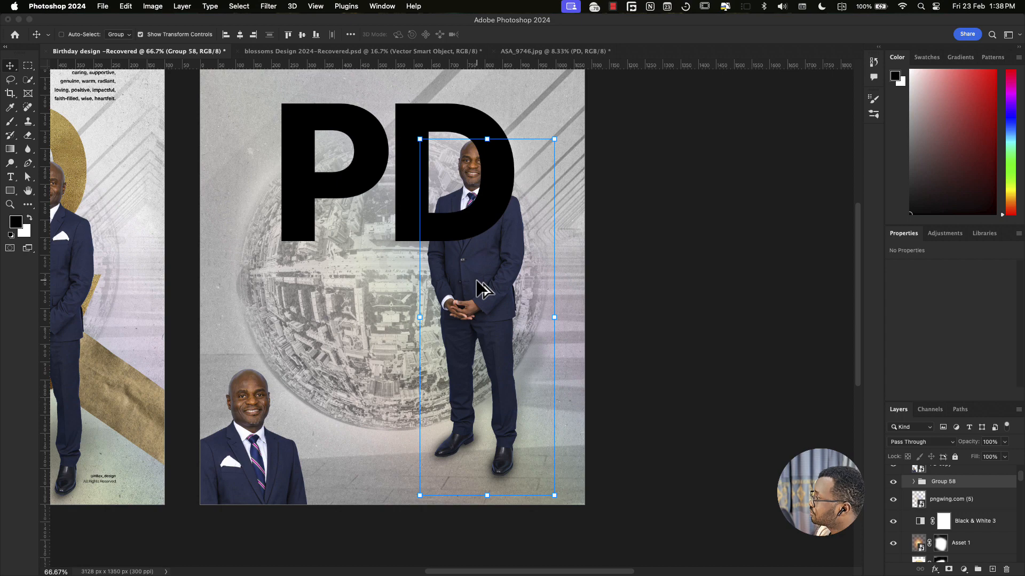
key(super+shift+bracketright)
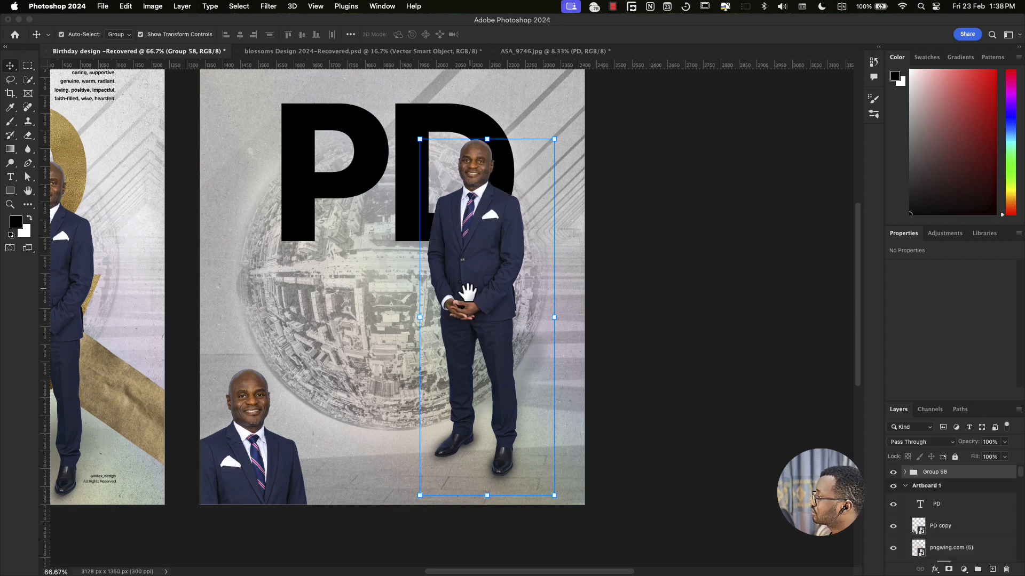
Step: Scale down the standing man's group in Artboard 1 so his head sits lower against the letter D
drag(470, 293, 691, 343)
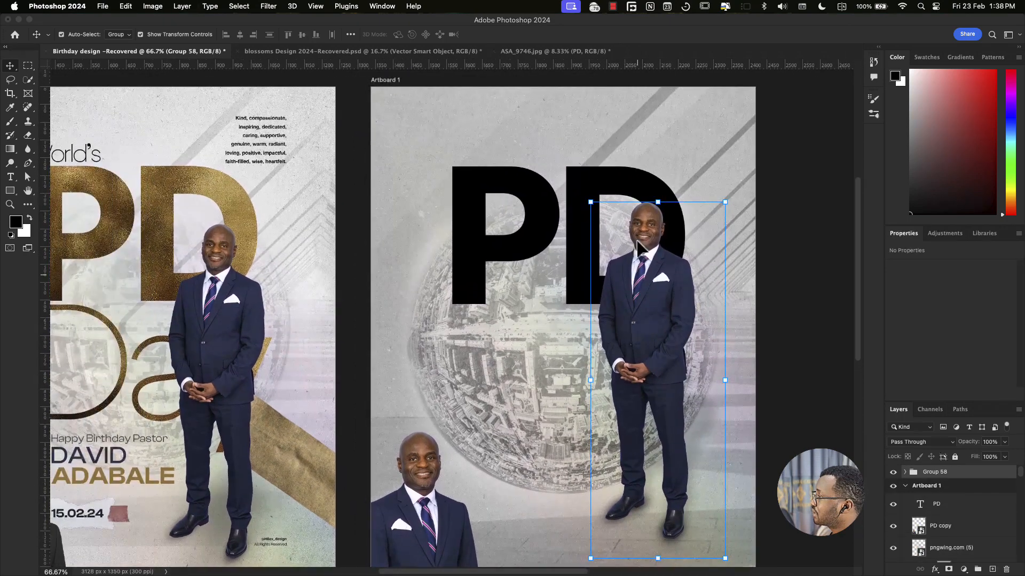
drag(658, 202, 697, 231)
key(Return)
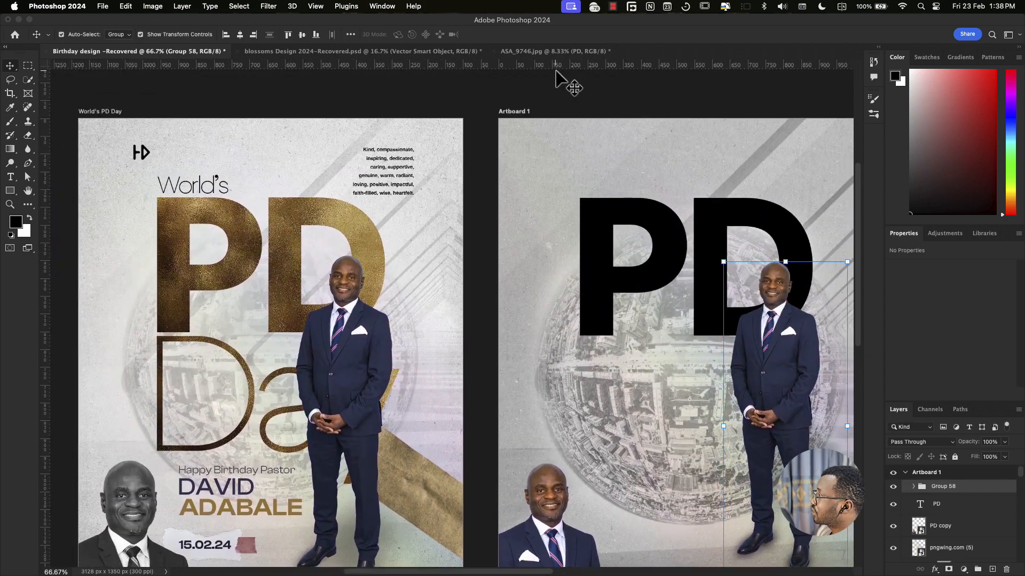
Step: Add a horizontal guide along the top edge of the PD letters on both artboards
drag(564, 64, 573, 198)
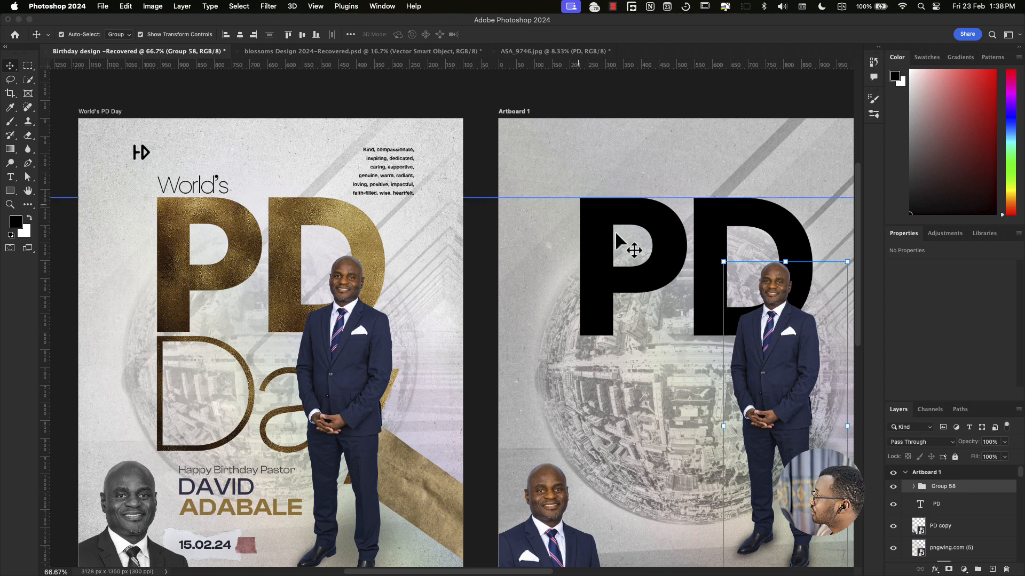
drag(613, 245, 612, 201)
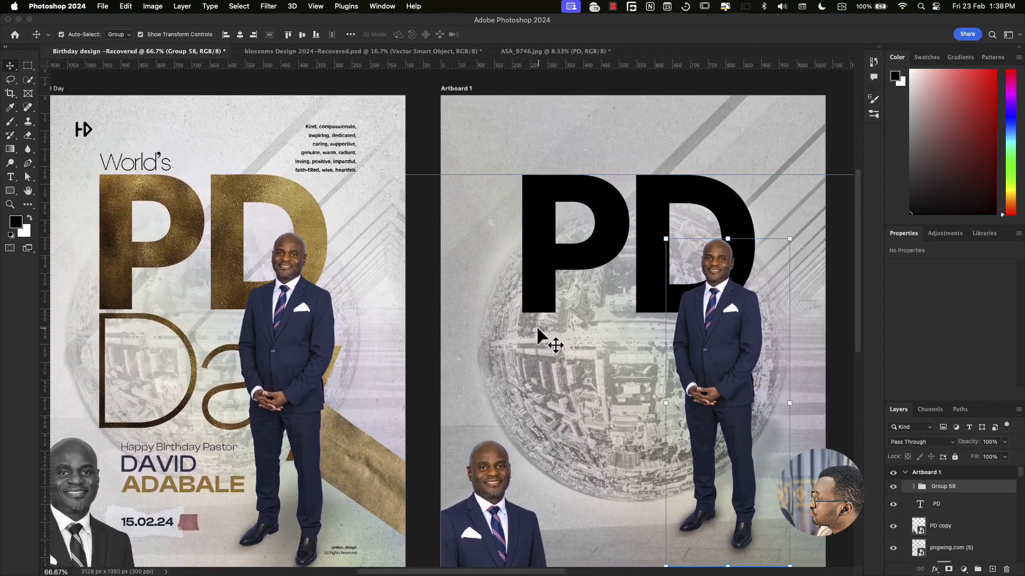
Step: Copy the Day text from the World's PD Day artboard and paste it as a new text layer in Artboard 1
click(161, 331)
key(t)
double_click(166, 331)
key(super+c)
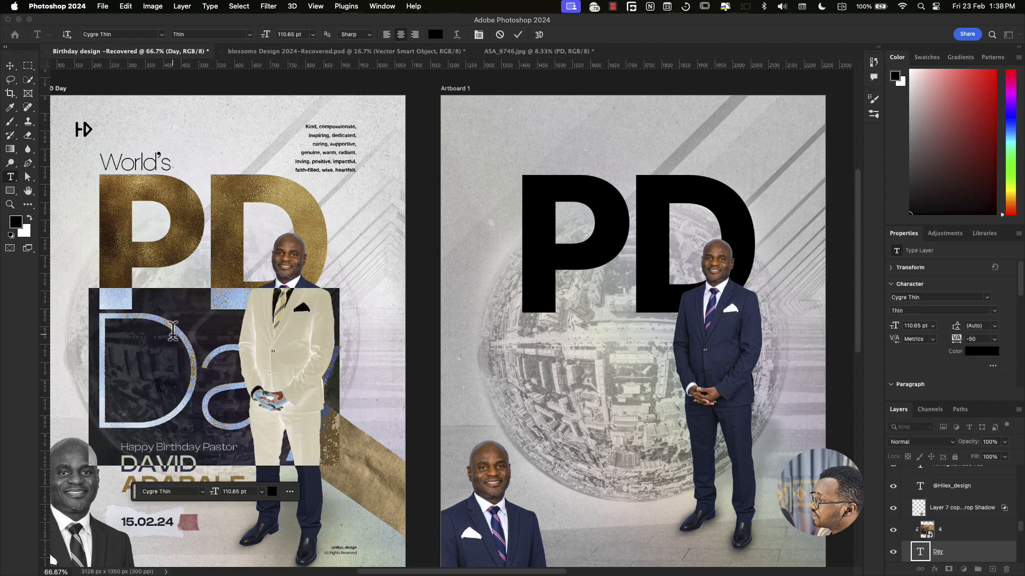
click(442, 299)
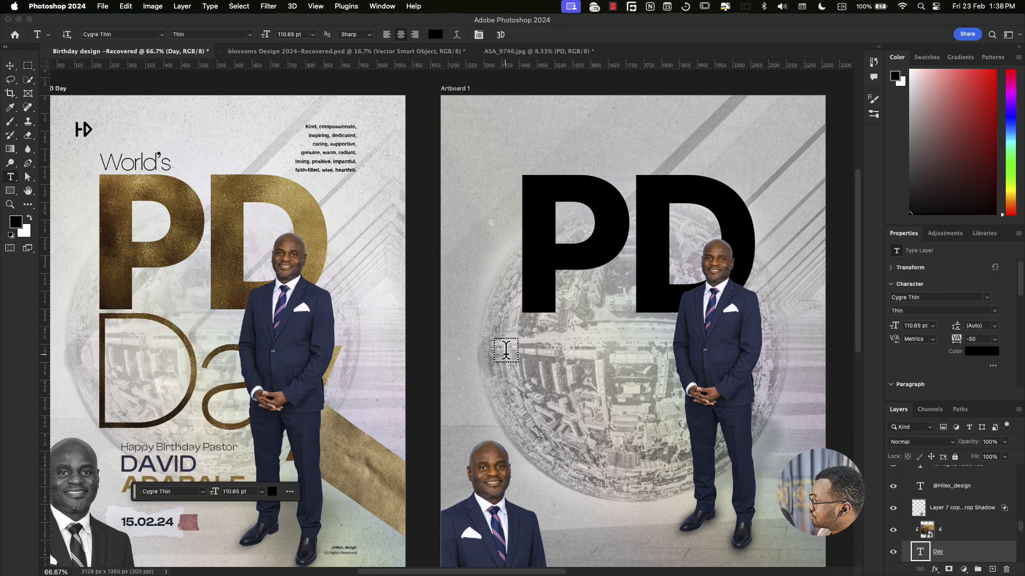
click(504, 353)
key(super+v)
key(super+Return)
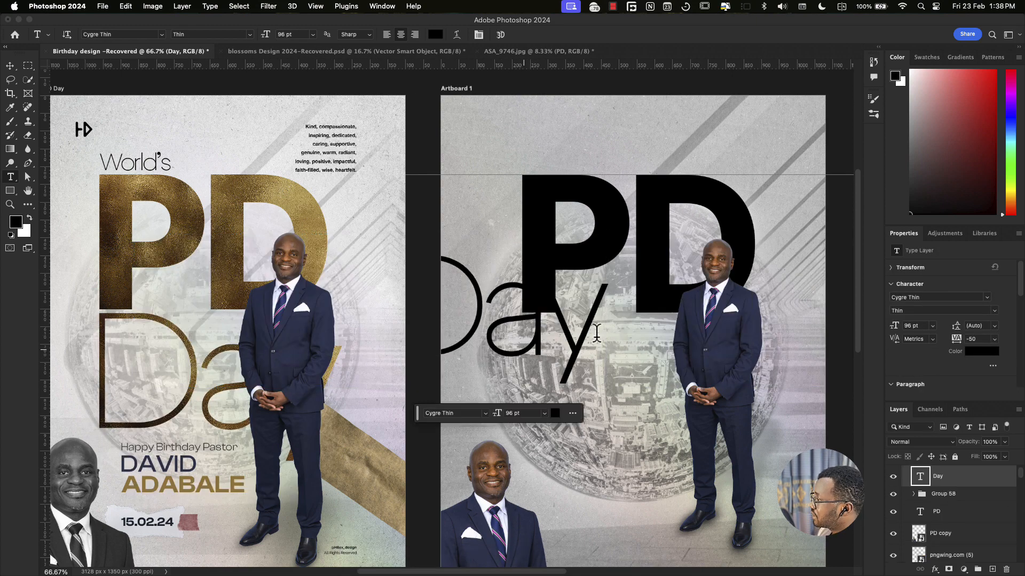
Step: Move the Day text beneath PD with their left edges aligned, and scale it to 116.42%
key(v)
drag(470, 300, 493, 314)
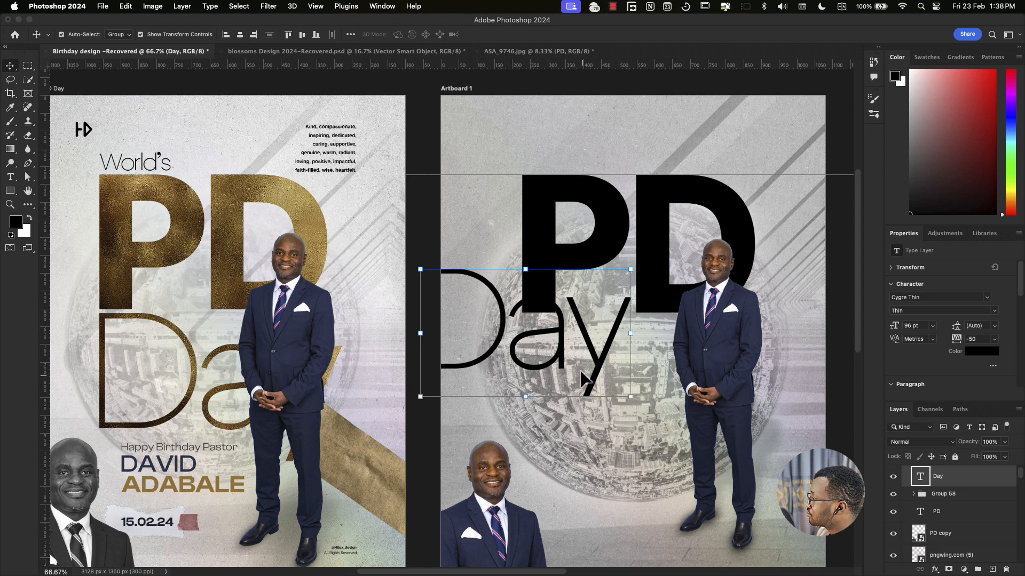
drag(595, 361, 696, 411)
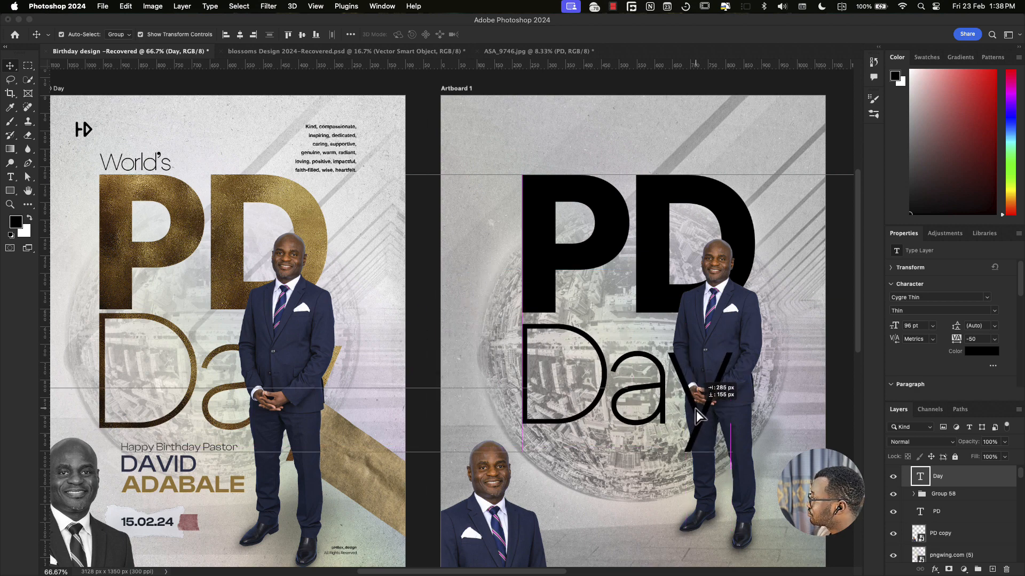
click(736, 455)
drag(737, 462, 769, 475)
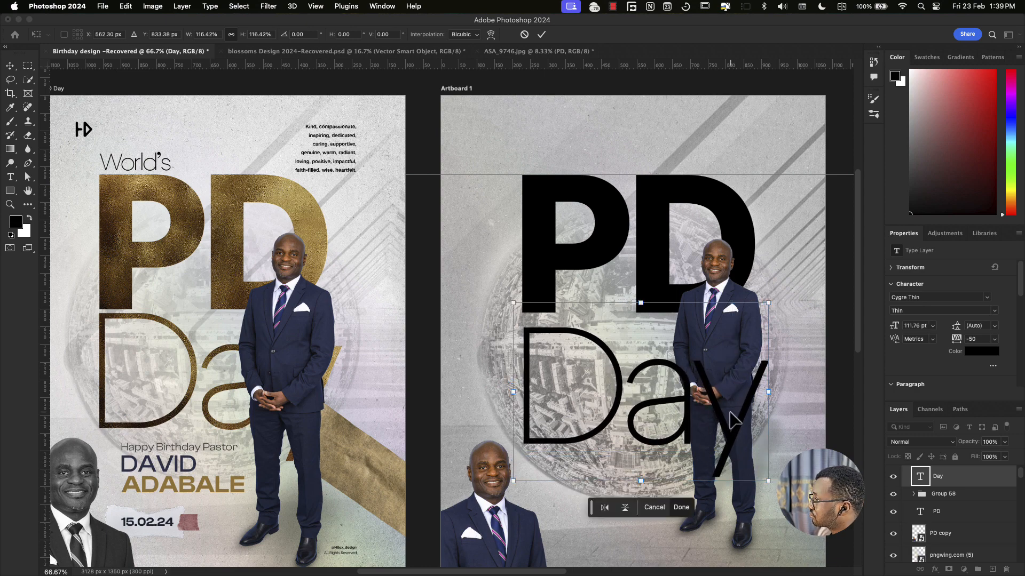
Step: Reposition the enlarged Day text close beneath PD so the D lines up with the left edge of the P
key(super+equal)
key(super+equal)
scroll(576, 361, right, 5)
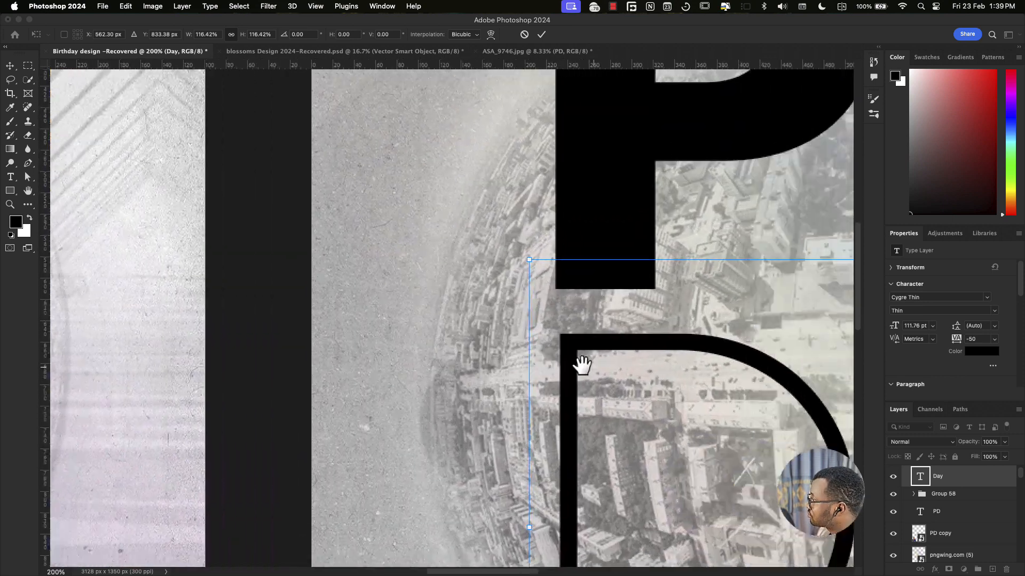
drag(584, 335, 586, 301)
key(super+minus)
key(super+minus)
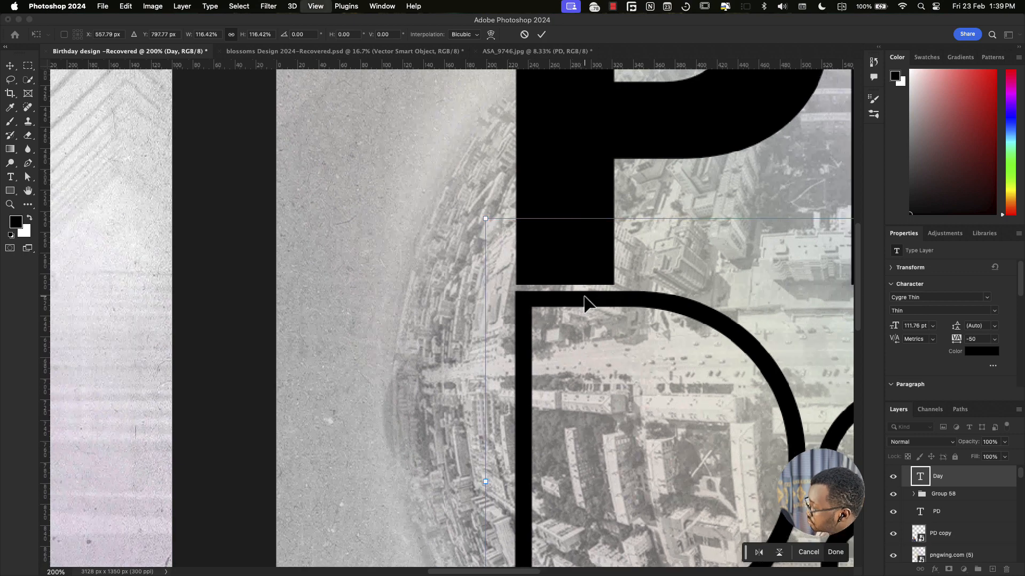
Step: Nudge the Day text 20 px down in Artboard 1 and commit its transform
key(super+minus)
key(shift+Down)
key(shift+Down)
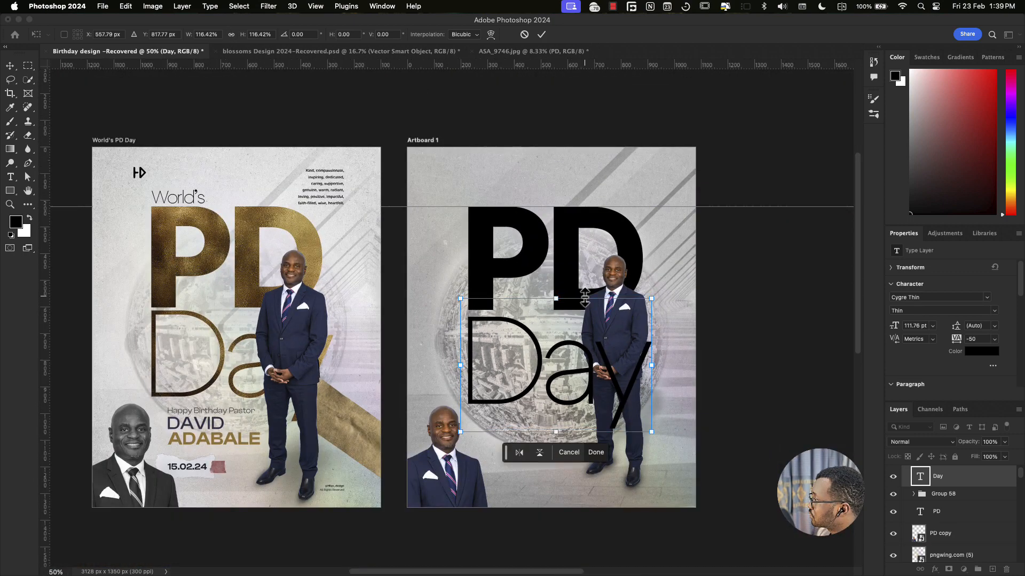
key(Return)
Step: Try layering the standing man's group above the Day text and nudging Day up closer to PD
click(615, 300)
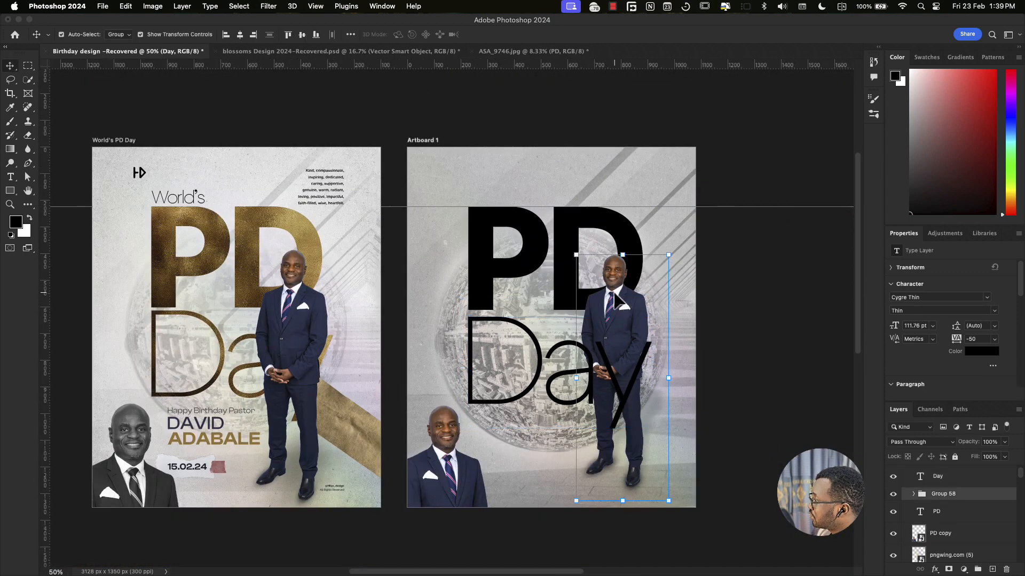
key(super+bracketright)
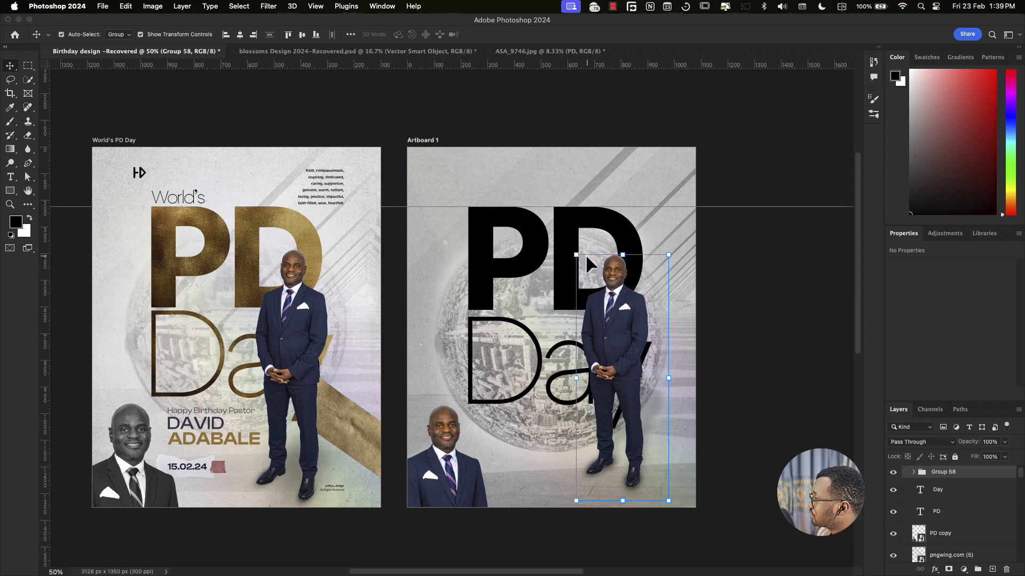
click(535, 349)
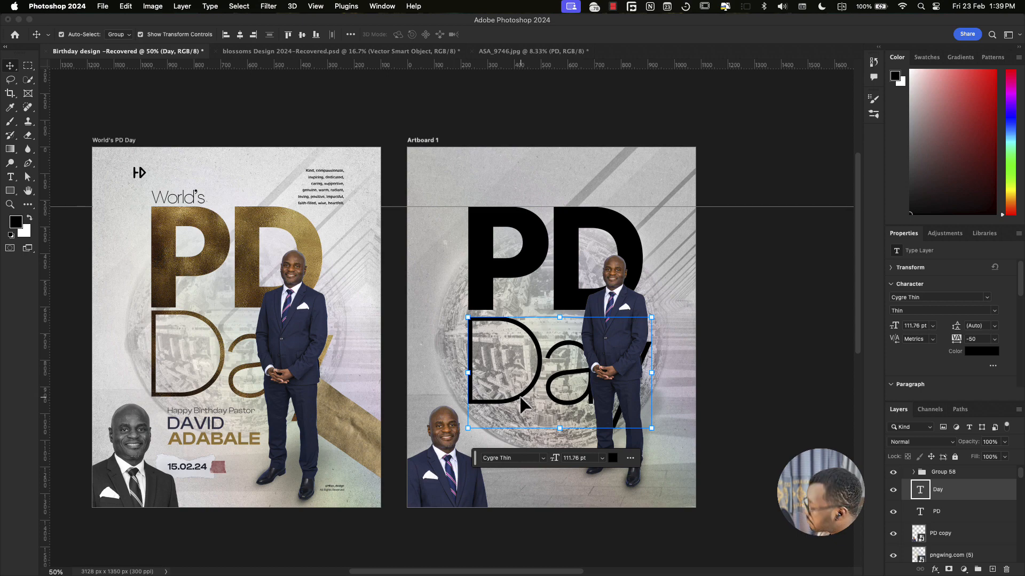
key(shift+Up)
key(shift+Up)
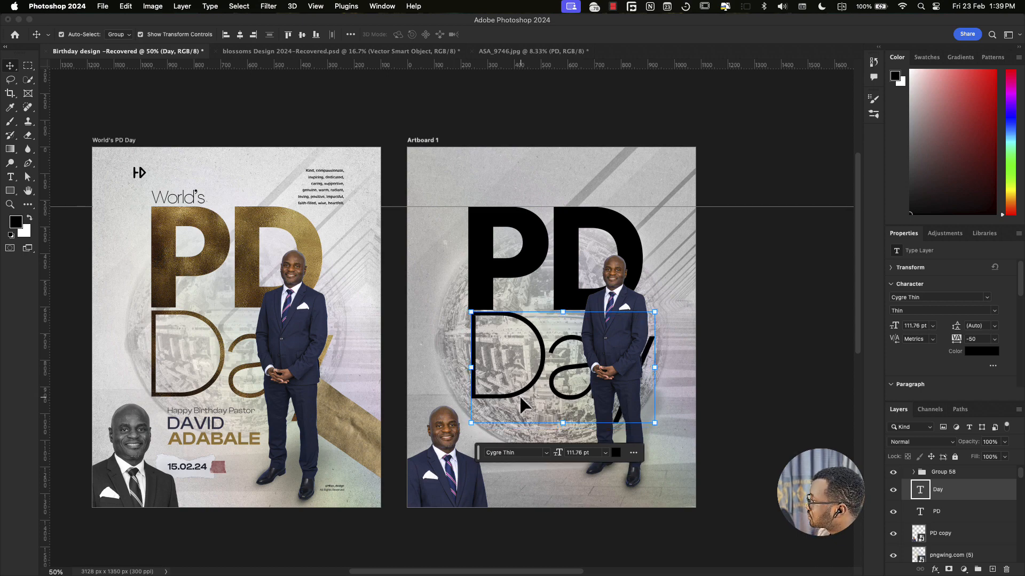
key(super+z)
key(super+bracketright)
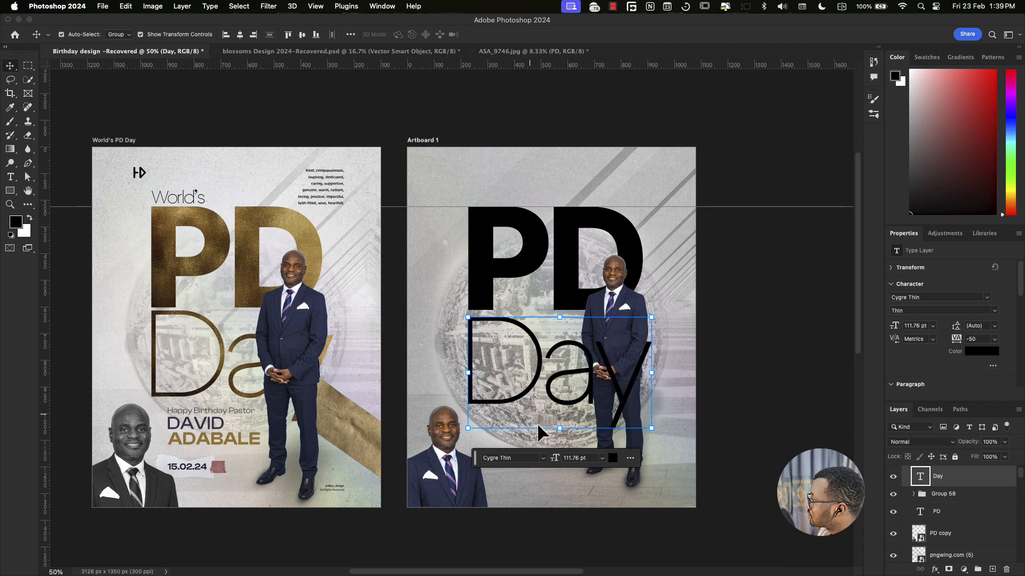
Step: Check the Day text in the World's PD Day artboard and set Artboard 1's Day font size to 110 pt
key(super+t)
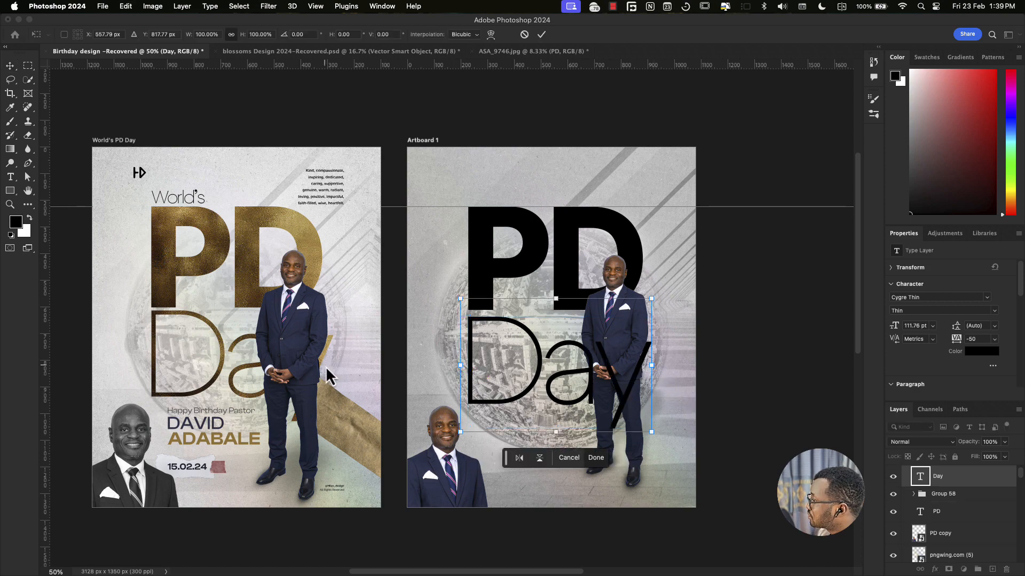
key(Return)
click(213, 328)
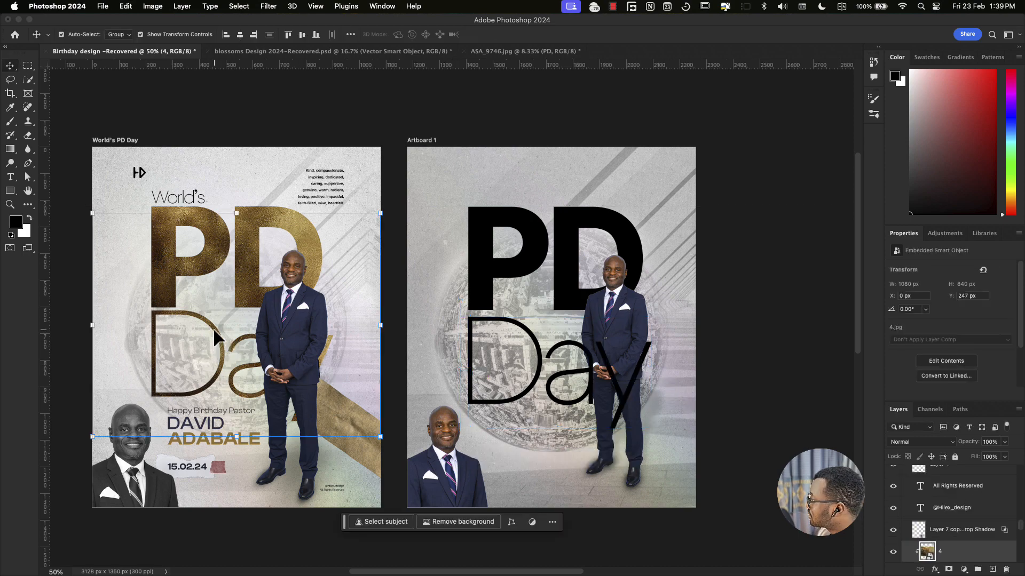
scroll(916, 550, down, 2)
click(940, 528)
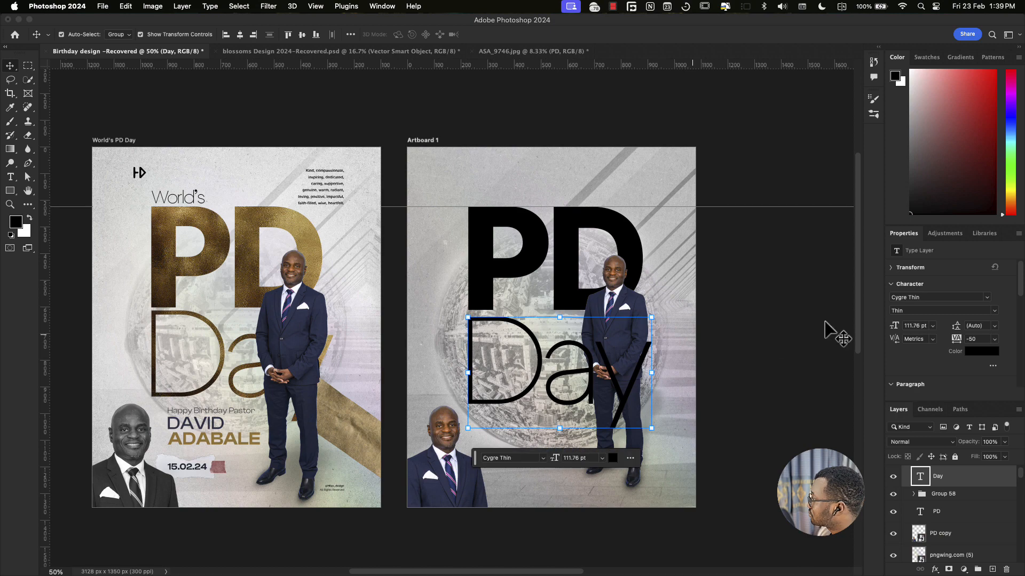
click(911, 326)
key(super+a)
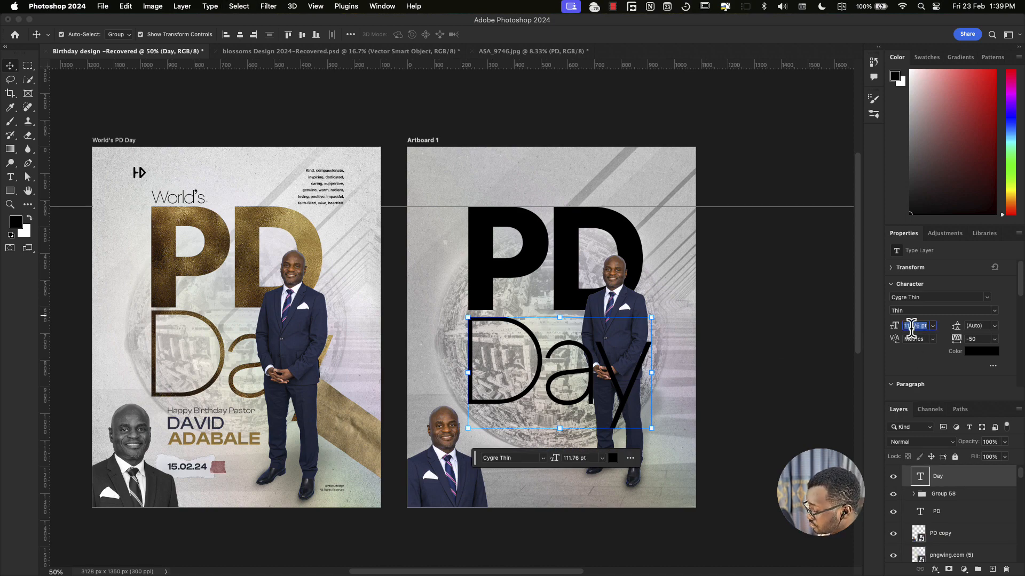
text(110)
key(Return)
key(Return)
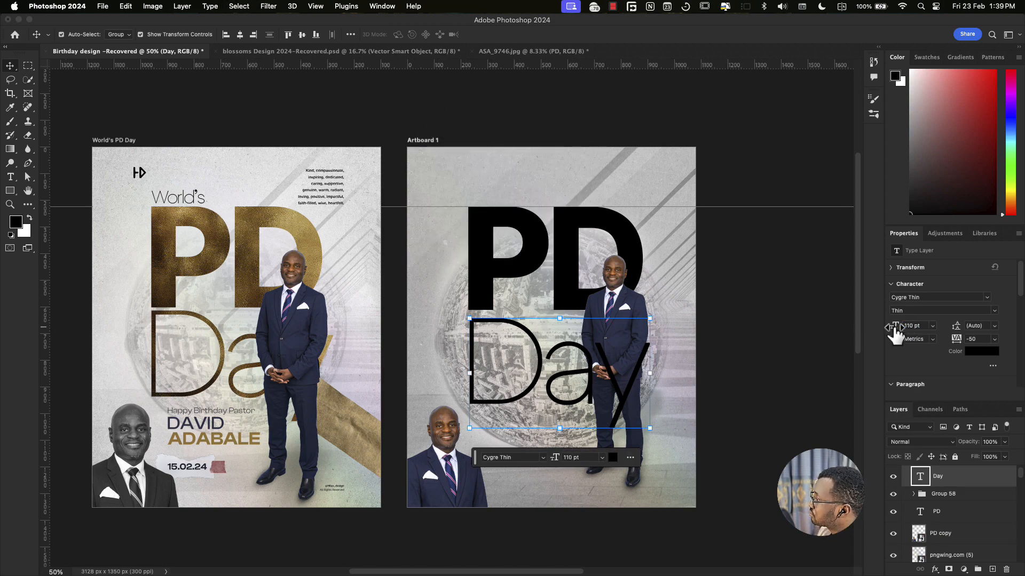
key(super+t)
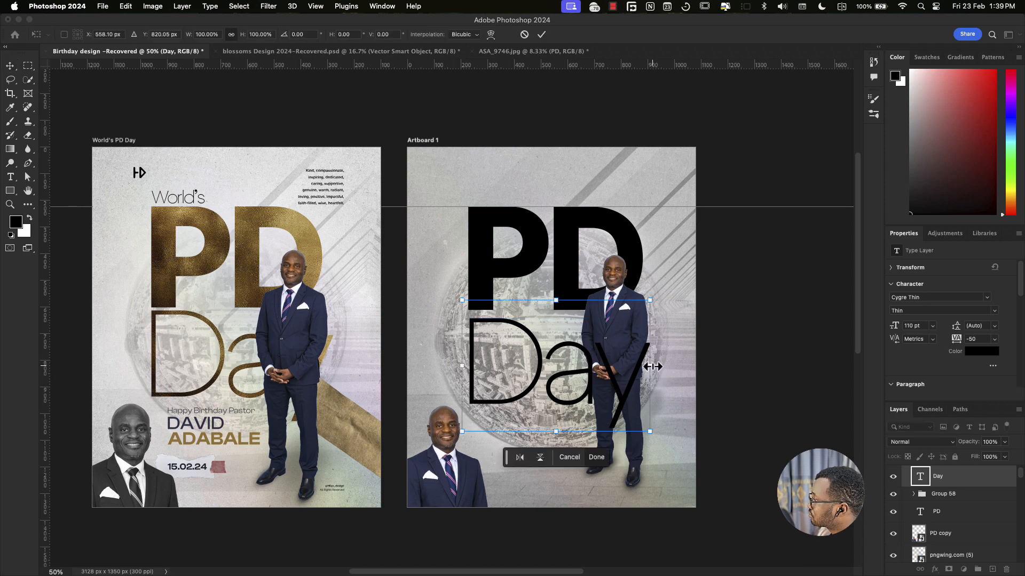
key(Return)
Step: Bring the standing man's group in front of the Day text in Artboard 1
click(620, 277)
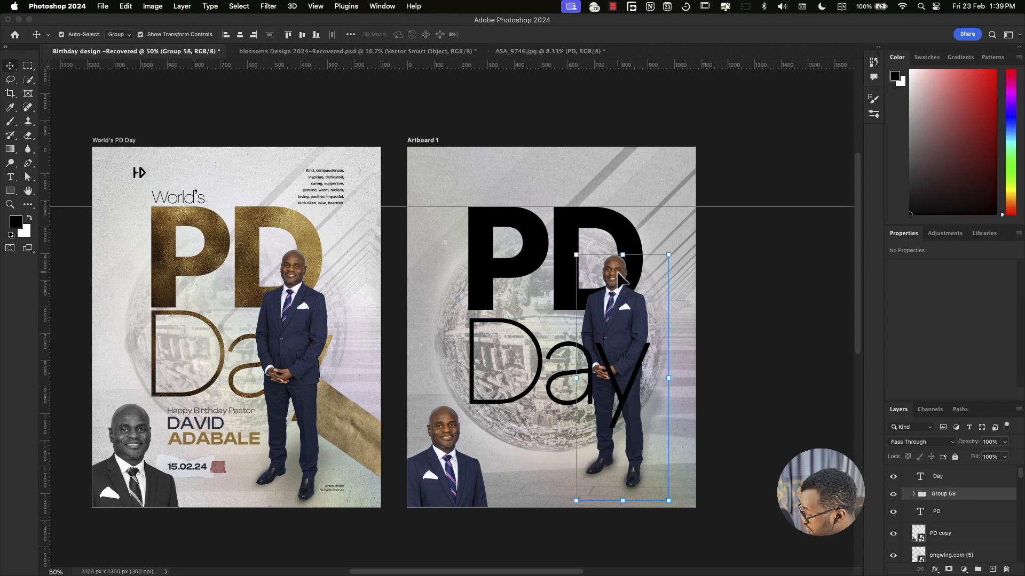
key(super+bracketright)
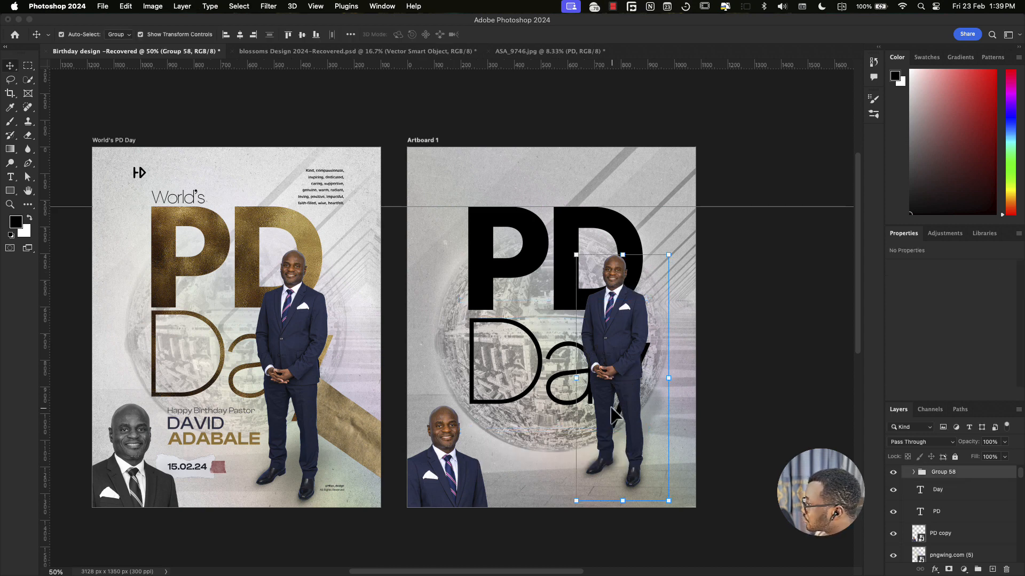
Step: Examine how the World's PD Day artboard layers its headline text and the gold textures clipped to it
click(199, 424)
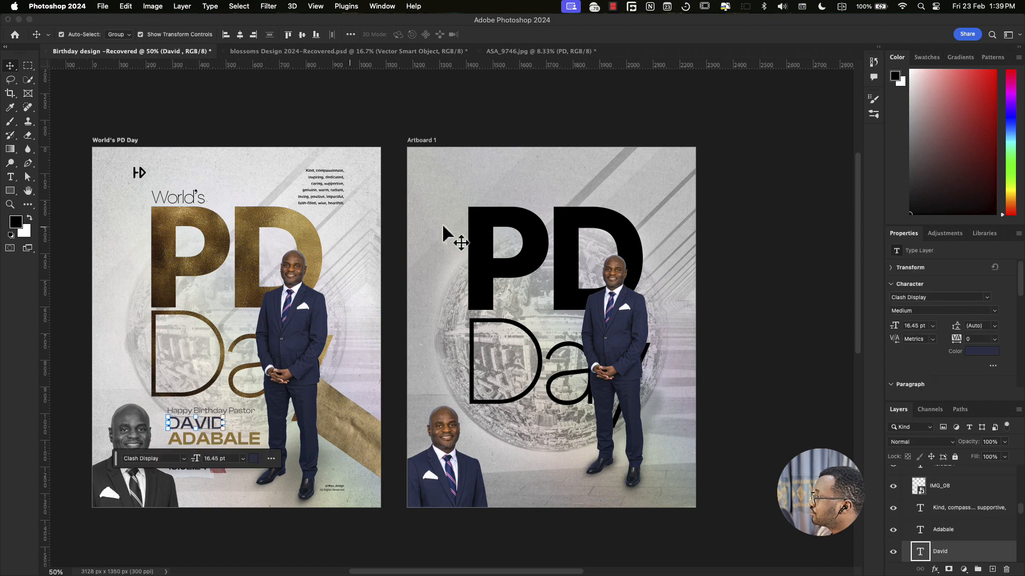
click(443, 233)
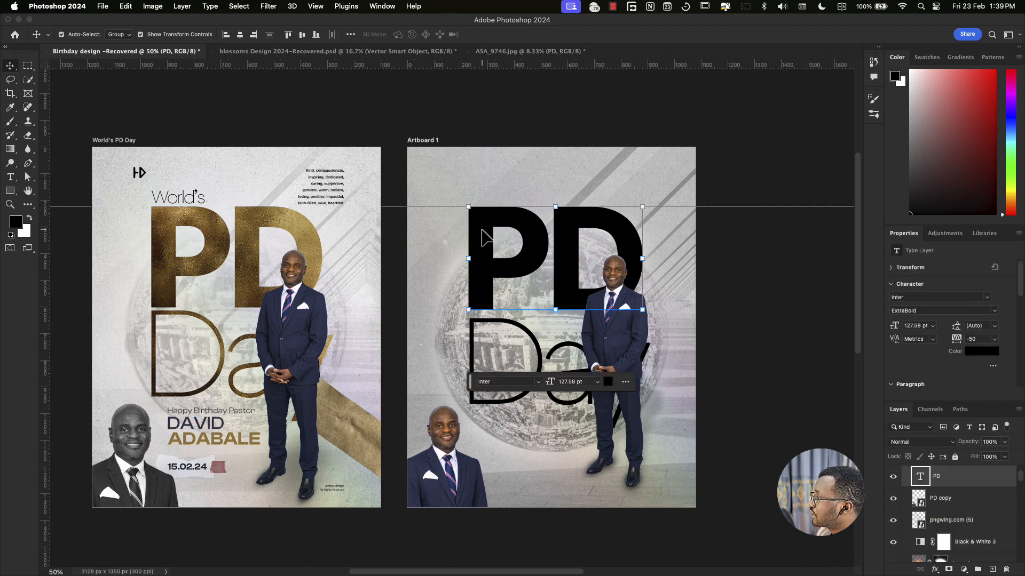
click(257, 153)
scroll(947, 536, down, 5)
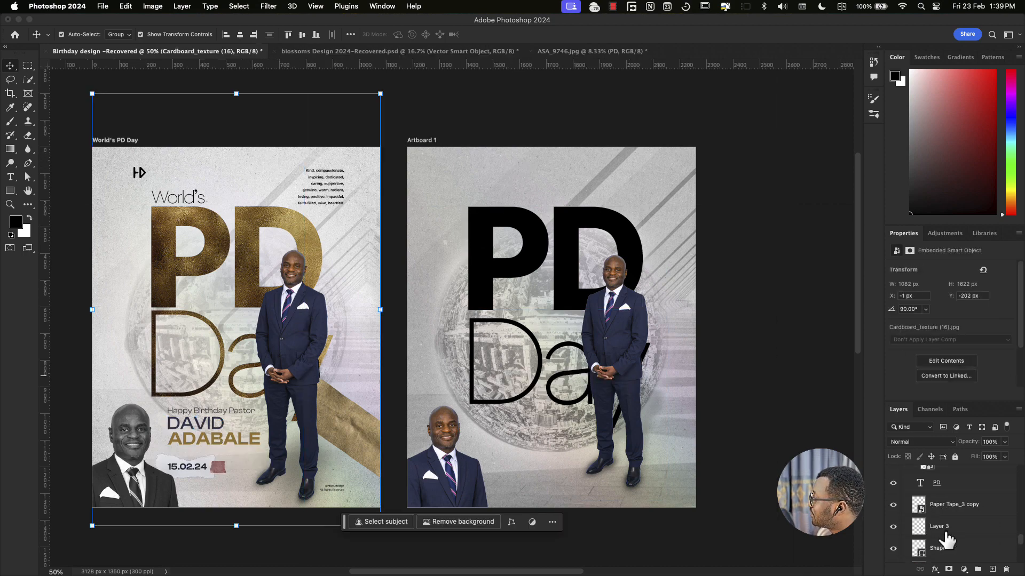
scroll(947, 540, up, 3)
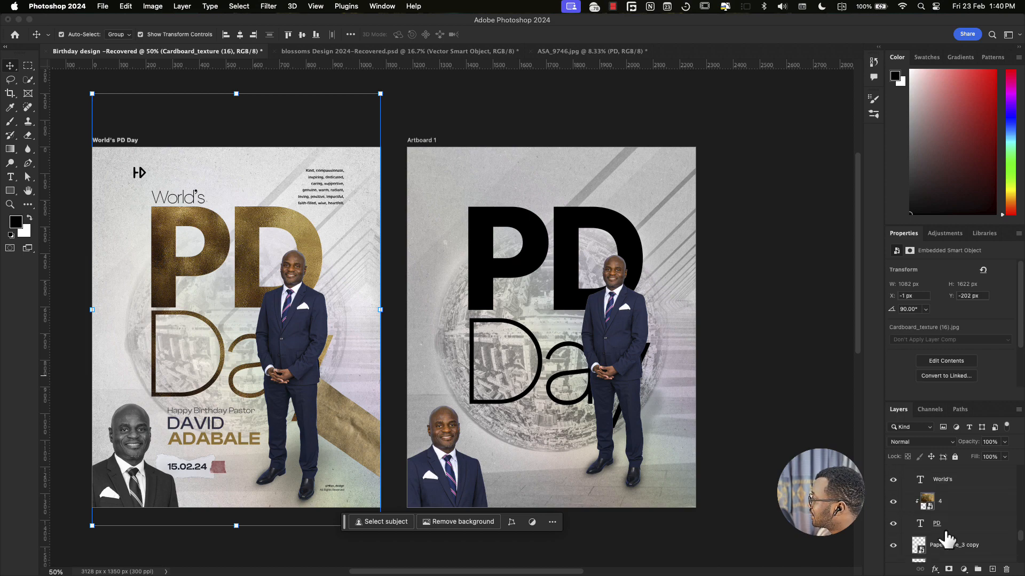
scroll(947, 540, up, 5)
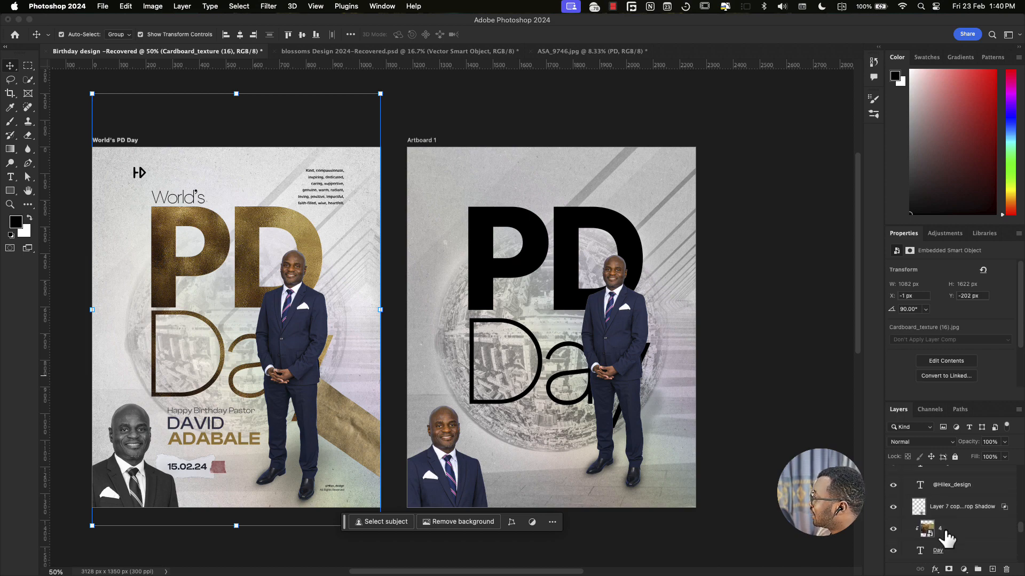
click(563, 347)
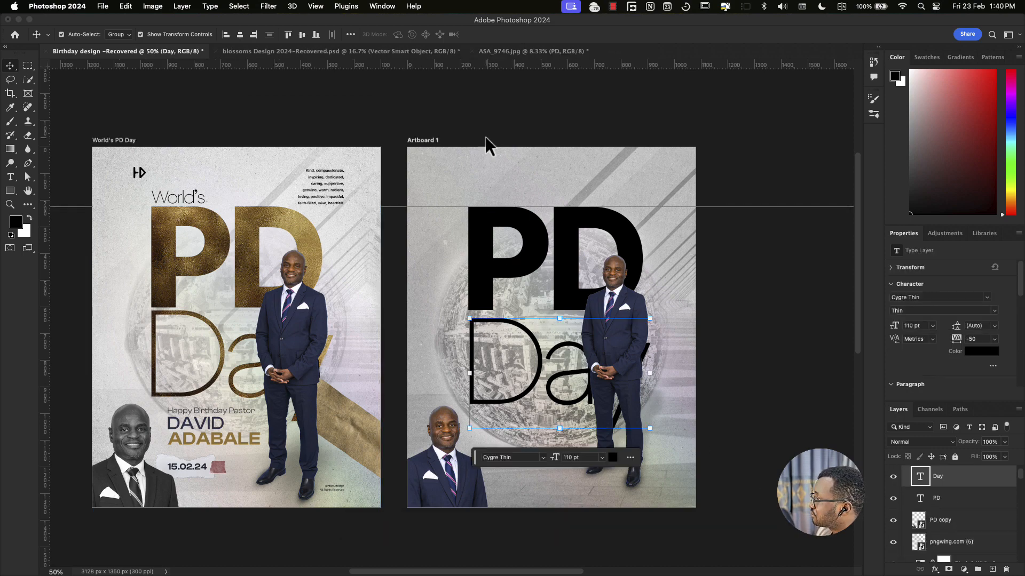
Step: Switch to Finder and place 4 copy.jpg from the Birthday design folder directly above the PD text layer, covering the PD letters
click(497, 254)
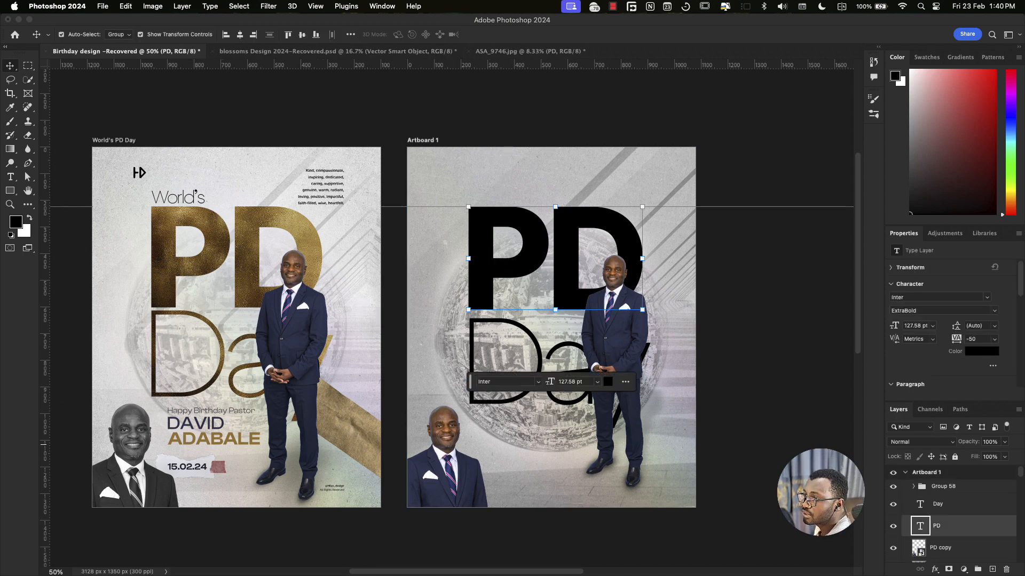
key(super+Tab)
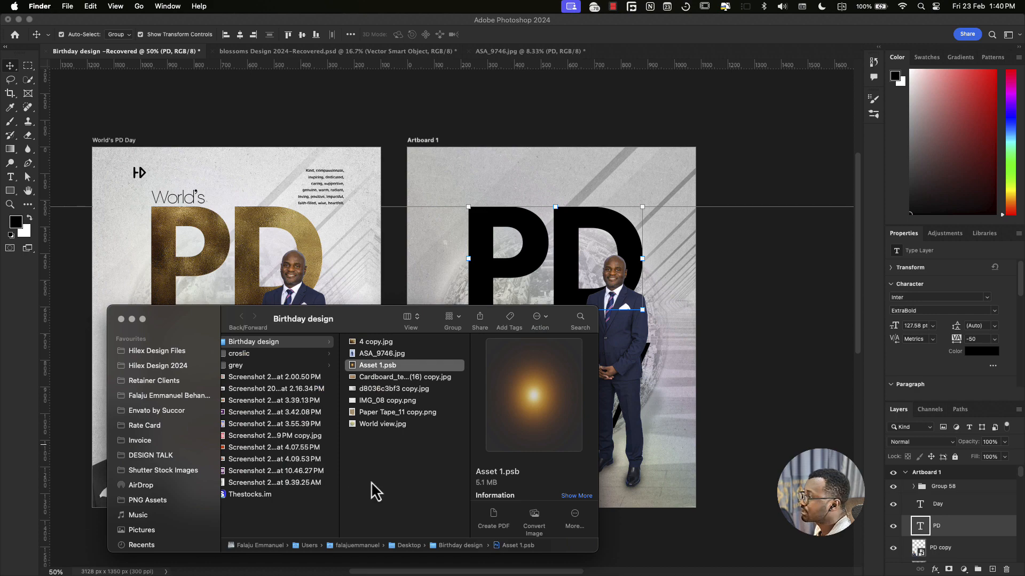
click(369, 345)
drag(374, 341, 558, 225)
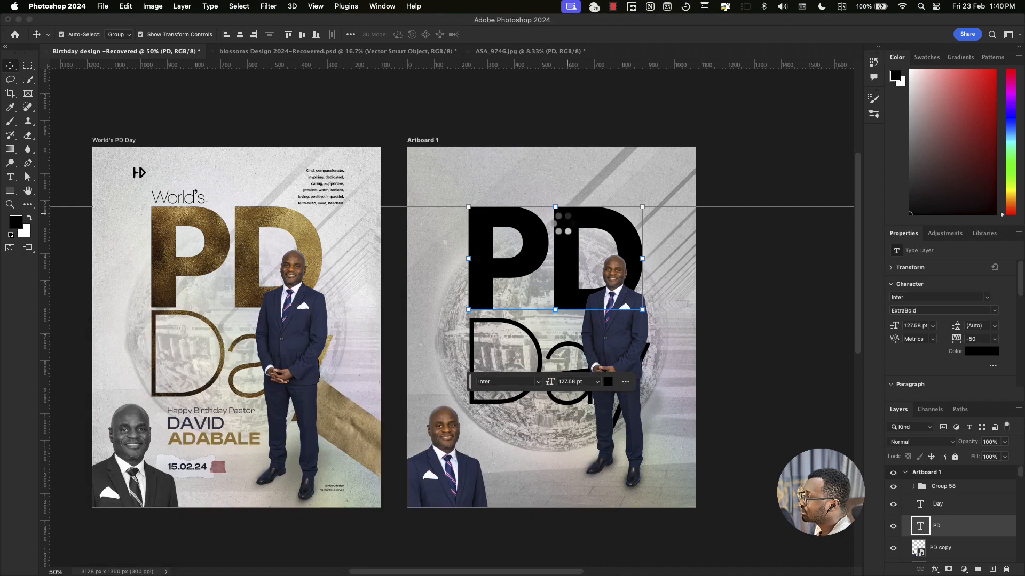
drag(531, 311, 499, 220)
scroll(935, 550, down, 1)
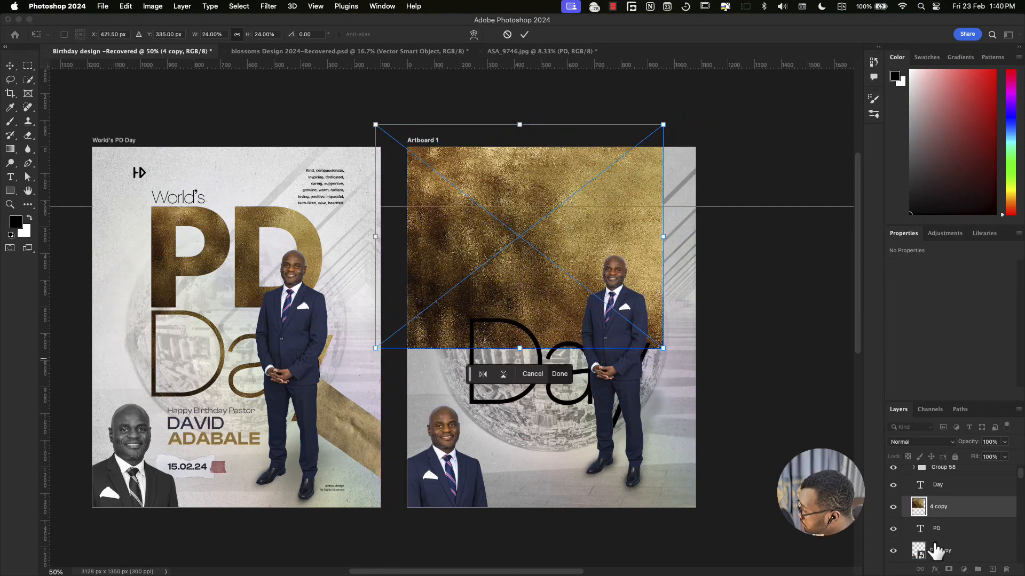
key(Return)
Step: Clip the gold texture to the PD text and shift it right and down to X -8 px, Y -75 px
alt+click(945, 513)
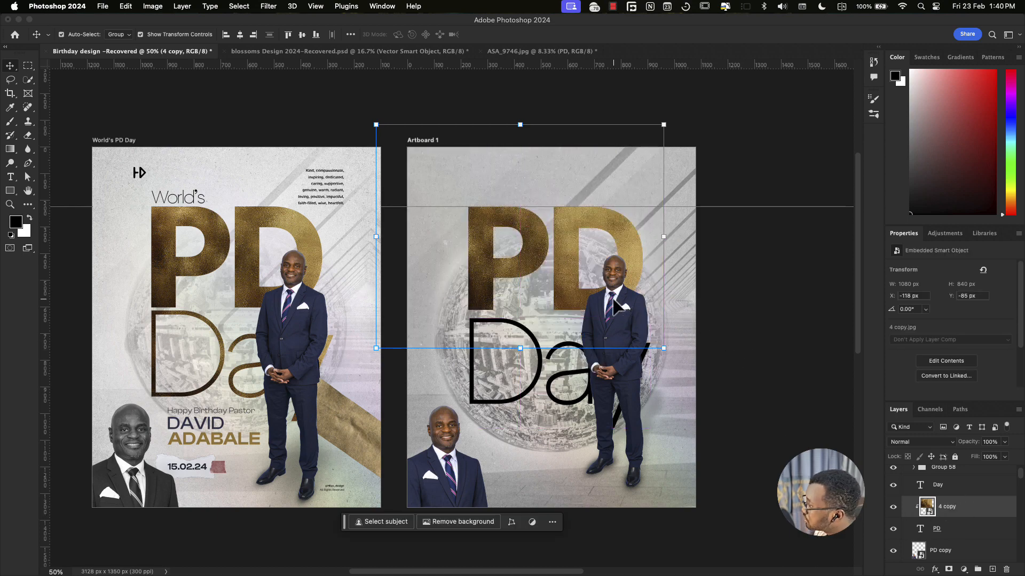
key(shift+Right)
key(shift+Right)
key(shift+Right)
key(shift+Right)
key(shift+Right)
key(shift+Right)
key(shift+Right)
key(shift+Right)
key(shift+Right)
key(shift+Right)
key(shift+Right)
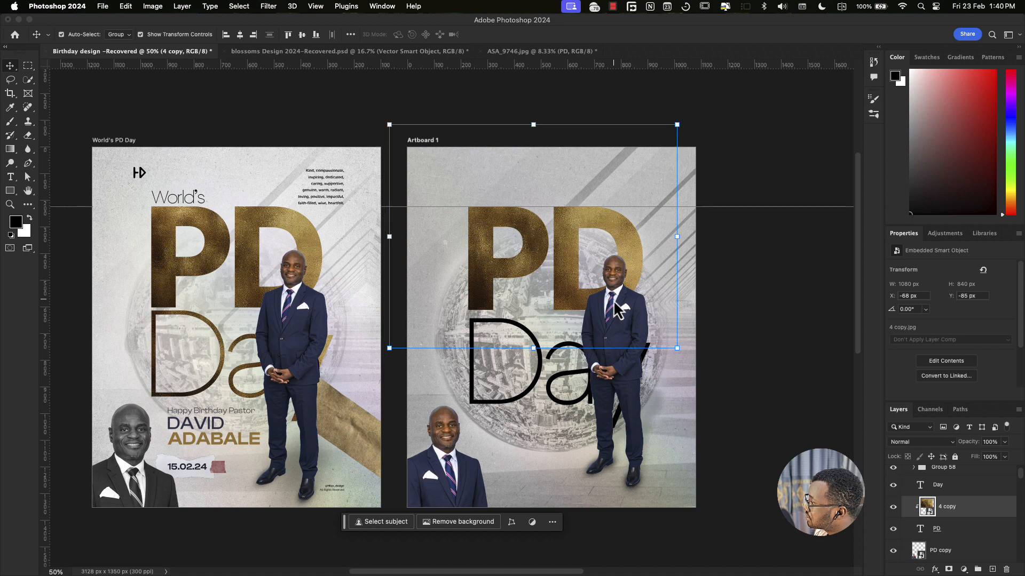
key(shift+Down)
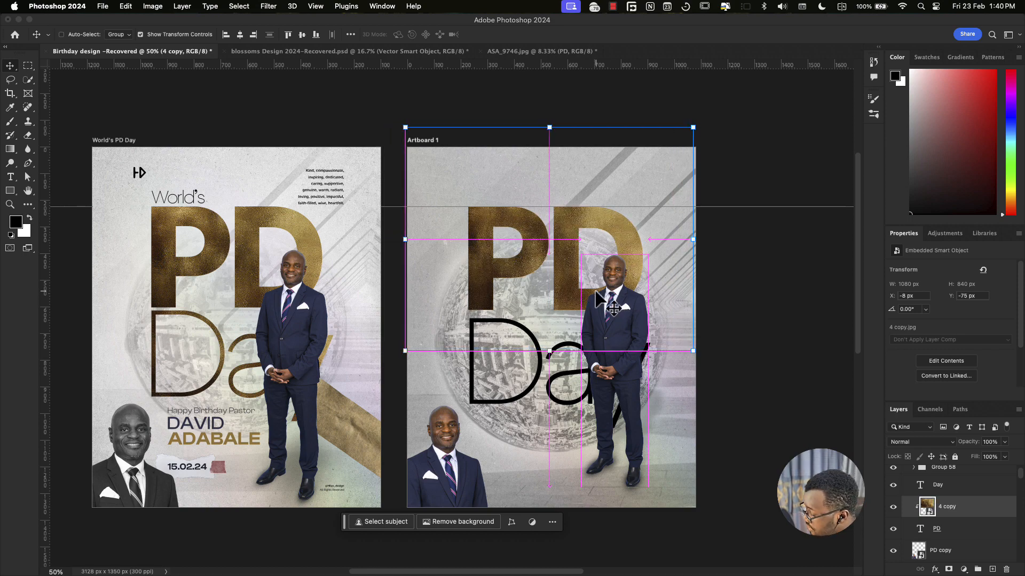
Step: Add a second copy of the gold texture above the Day text layer and clip it to Day
click(527, 399)
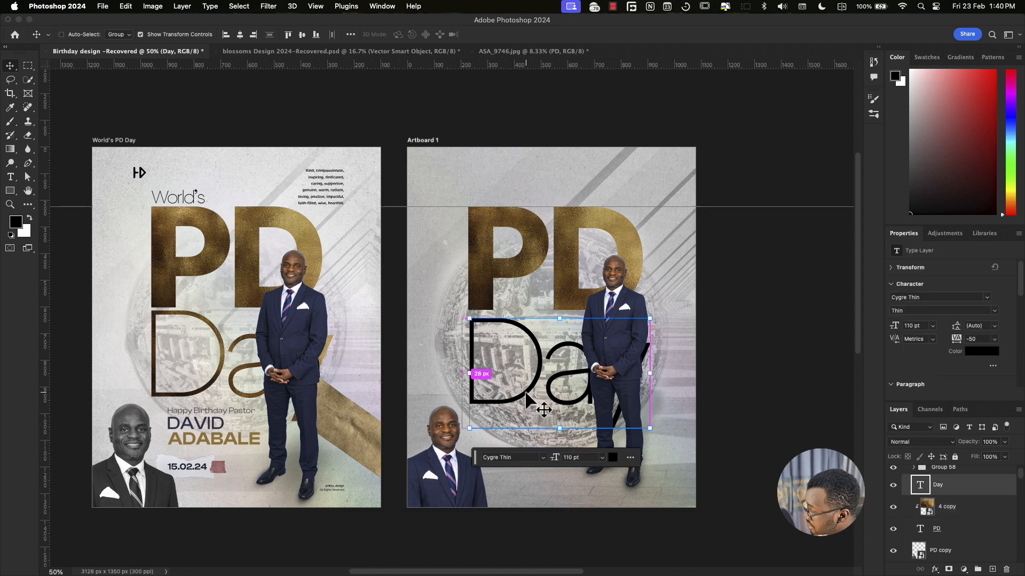
key(ctrl+v)
alt+click(973, 490)
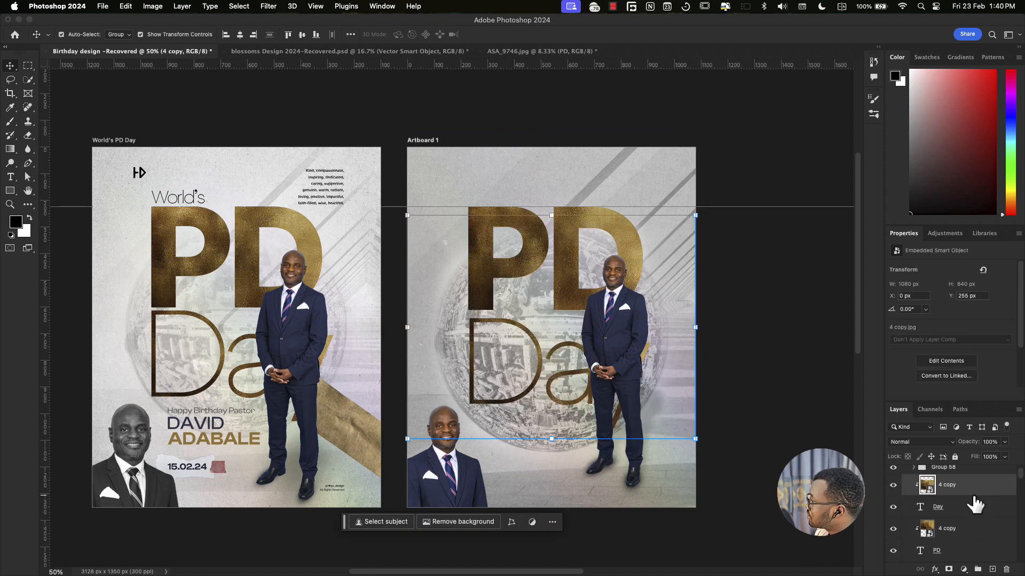
Step: Move the gold texture clipped to Day to X -10 px, Y 270 px and commit the transform
key(ctrl+t)
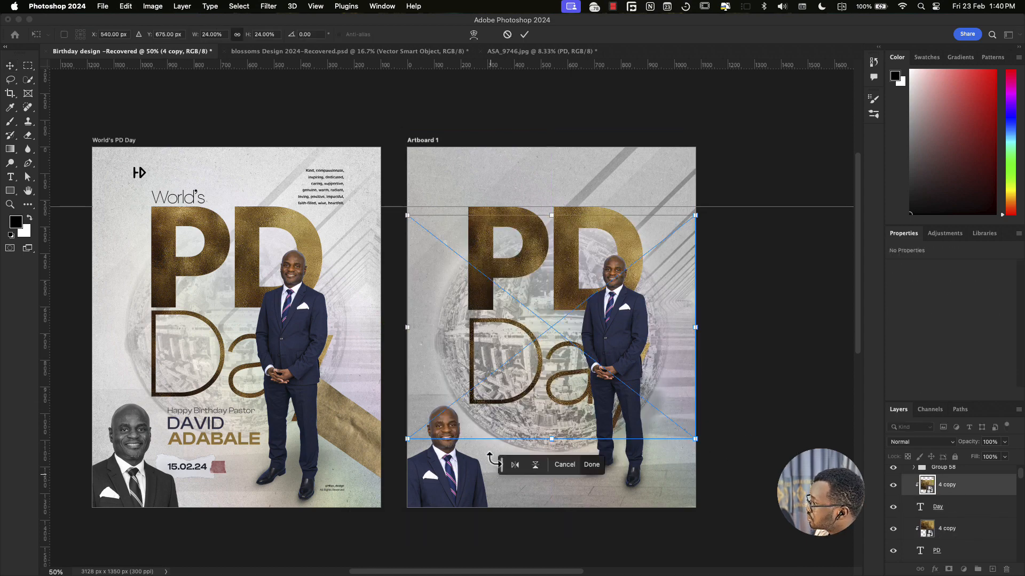
mouse_move(528, 409)
mouse_down()
mouse_move(556, 419)
mouse_move(554, 407)
mouse_move(533, 416)
mouse_move(519, 405)
mouse_up()
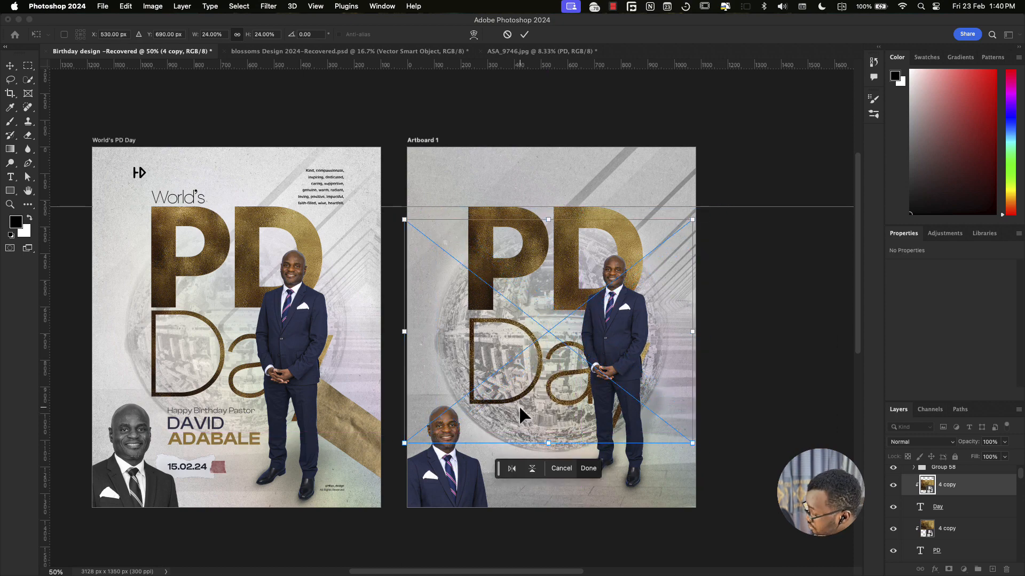
key(Return)
Step: Group the PD and Day text layers together with their two clipped gold textures
scroll(946, 511, up, 2)
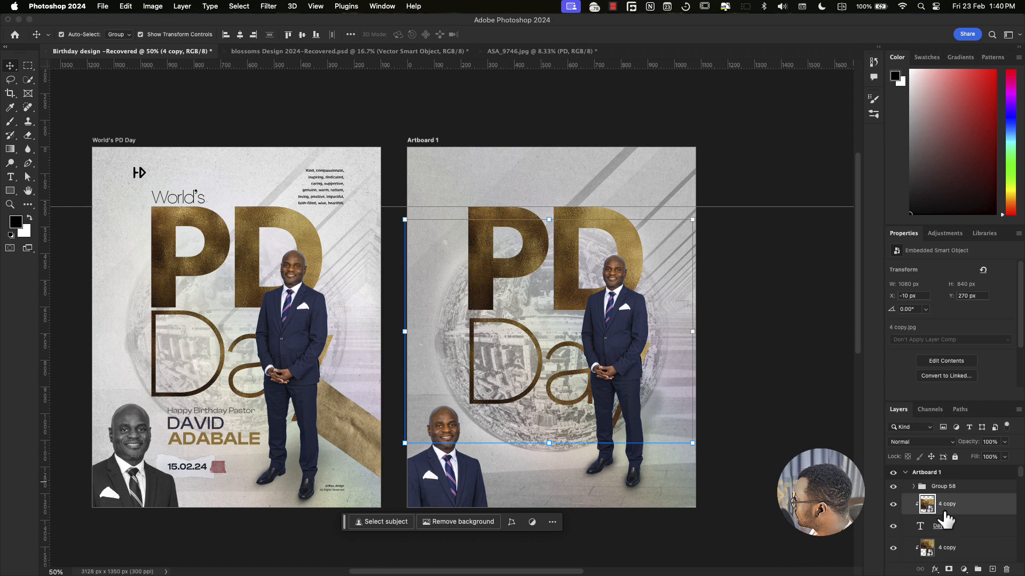
scroll(944, 512, down, 1)
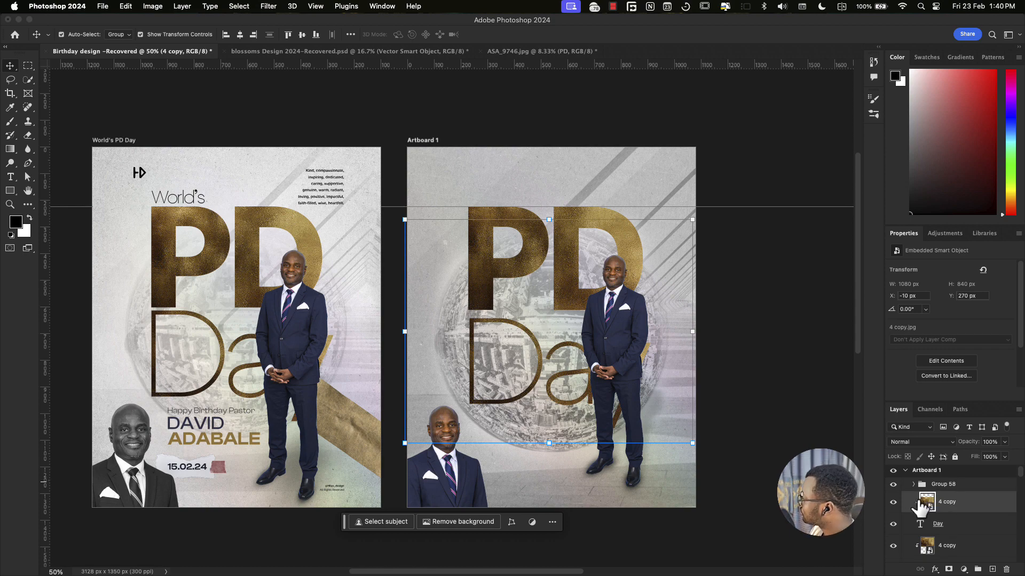
scroll(942, 528, down, 2)
shift+click(946, 548)
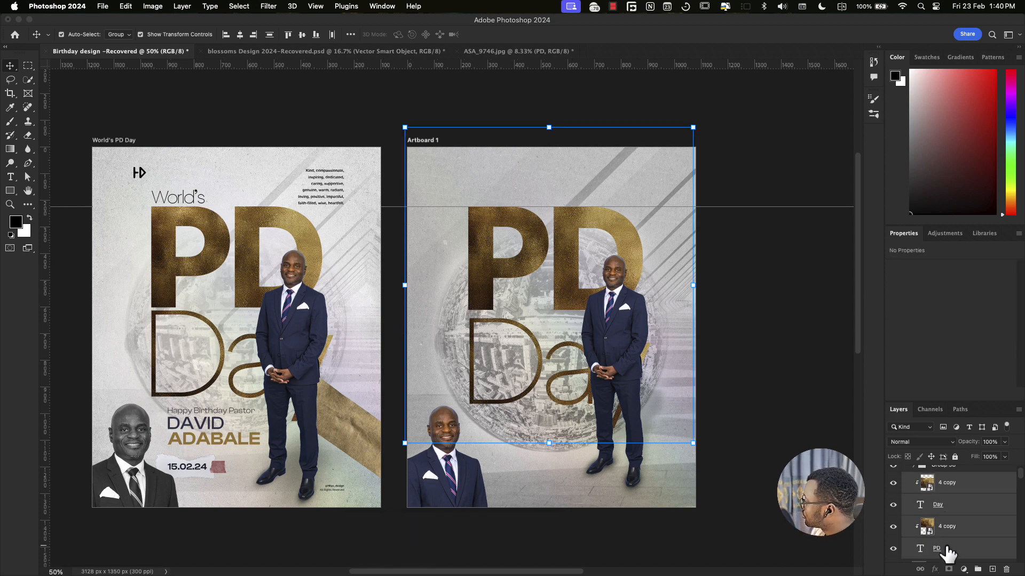
scroll(944, 550, down, 4)
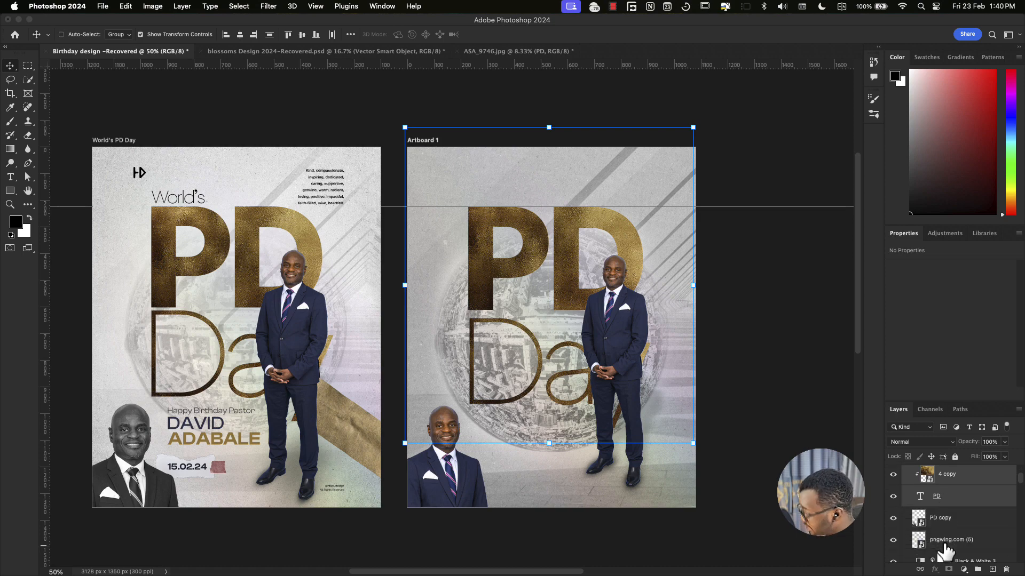
key(super+g)
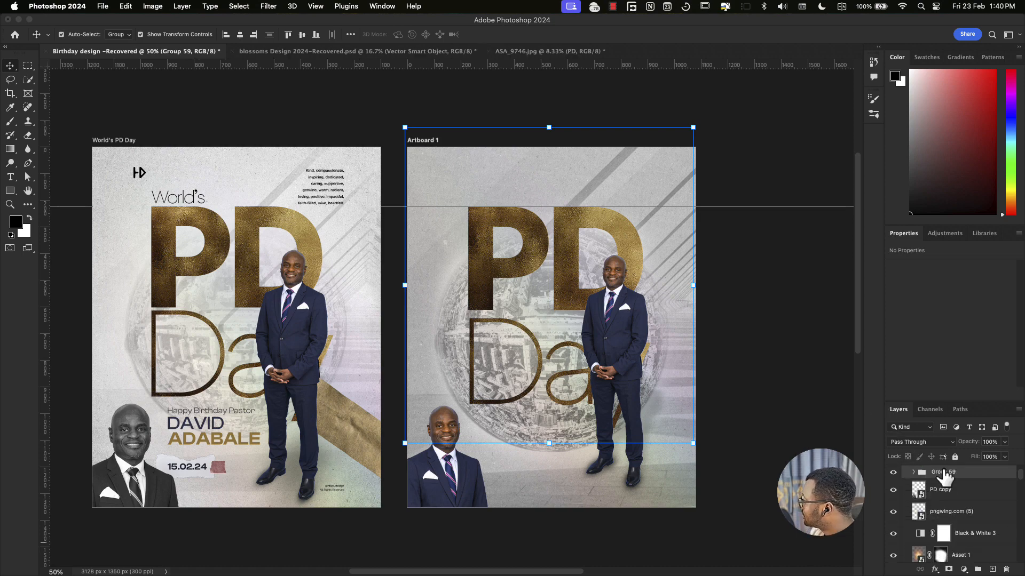
Step: Examine the logo and headline layer order in the World's PD Day artboard and compare it with Artboard 1's groups
click(570, 289)
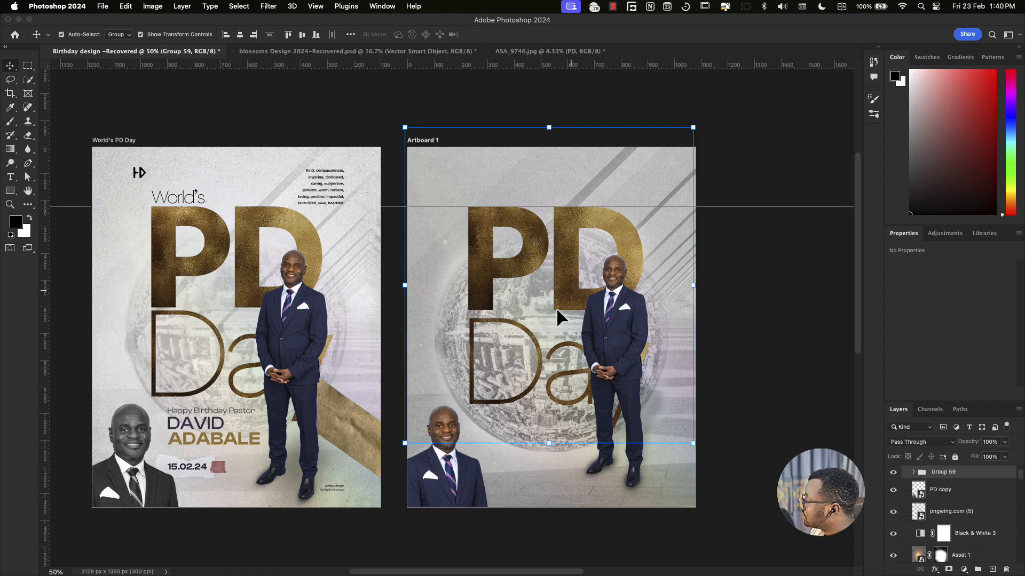
click(422, 187)
click(139, 172)
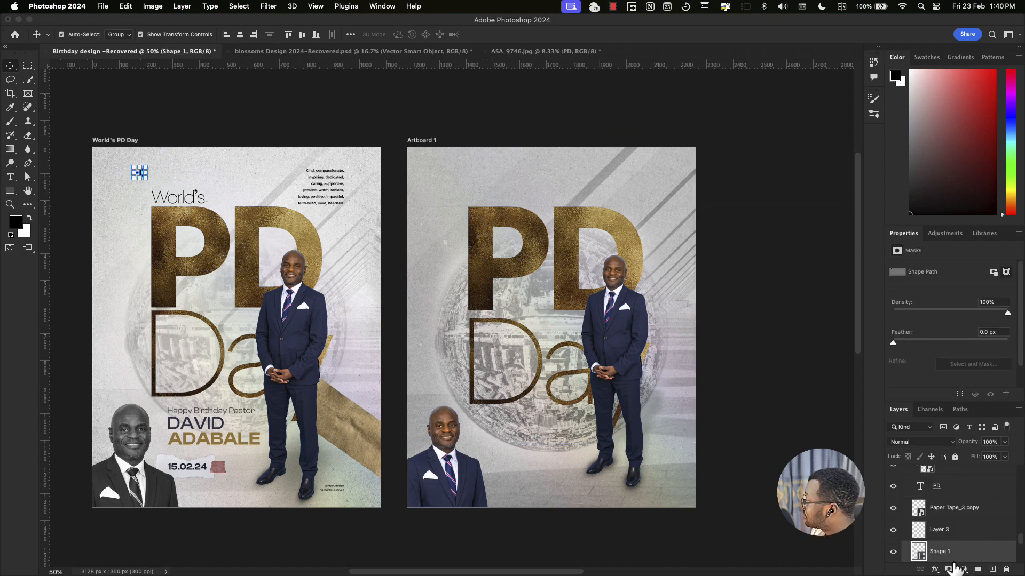
scroll(917, 531, up, 2)
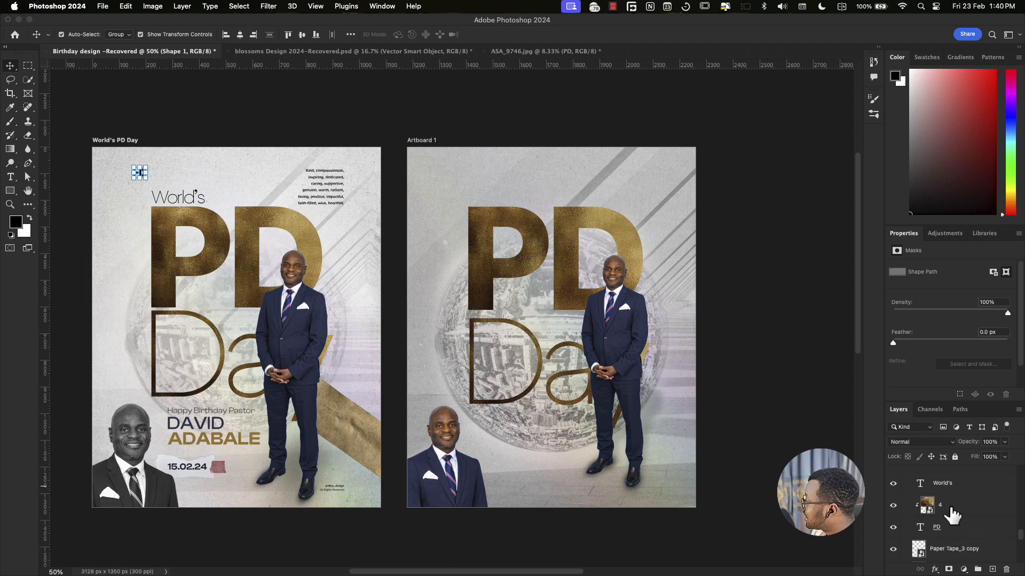
click(952, 513)
scroll(954, 518, up, 5)
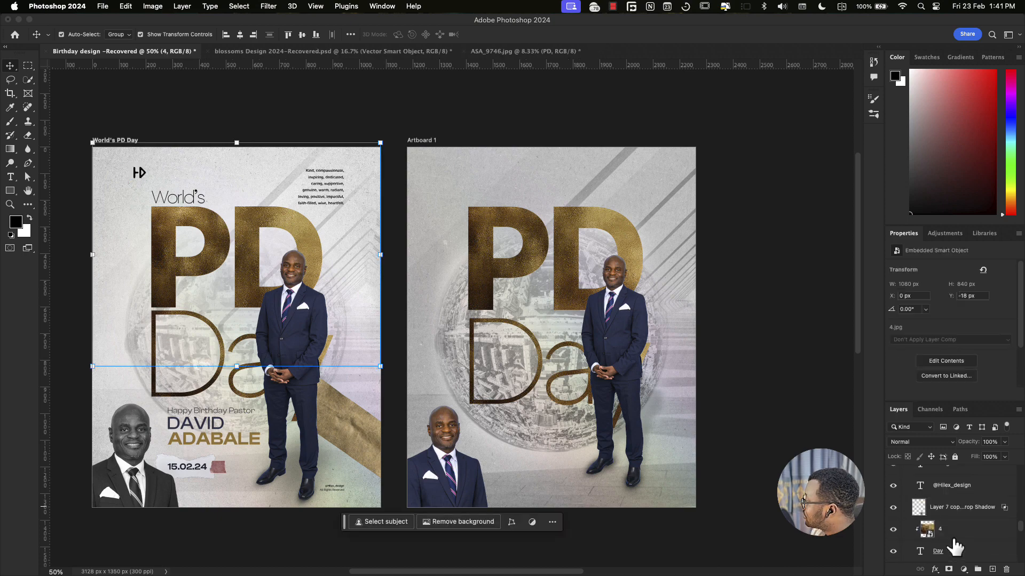
scroll(953, 534, up, 3)
click(645, 416)
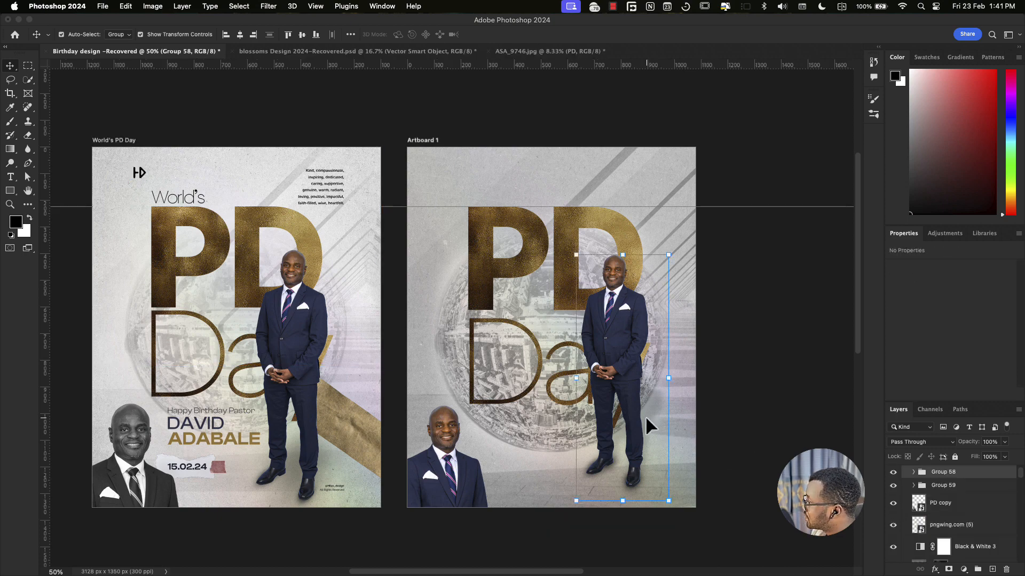
click(532, 235)
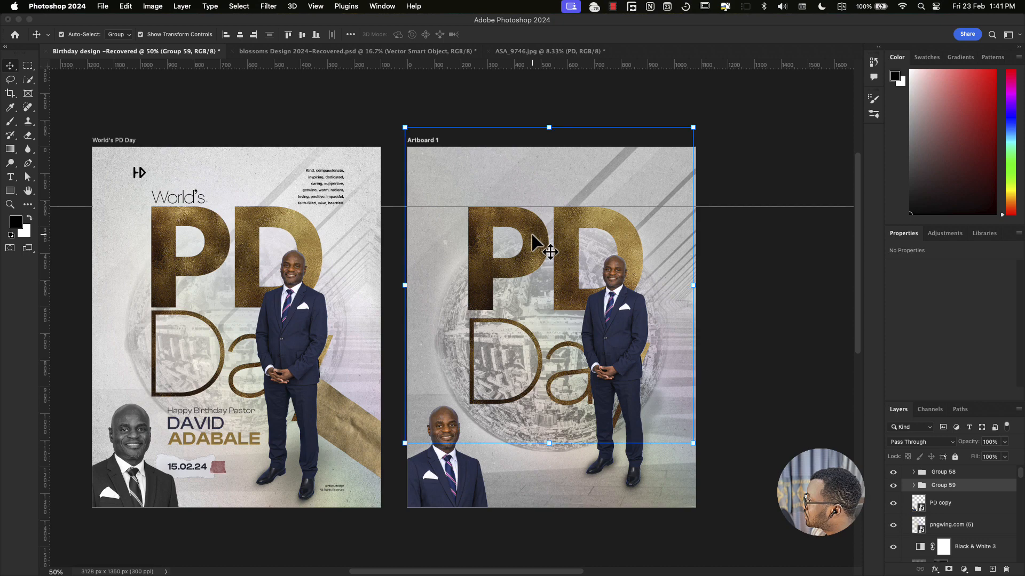
Step: Copy the word World's from the reference artboard into a new Cygre Thin 96 pt text layer in Artboard 1
double_click(154, 194)
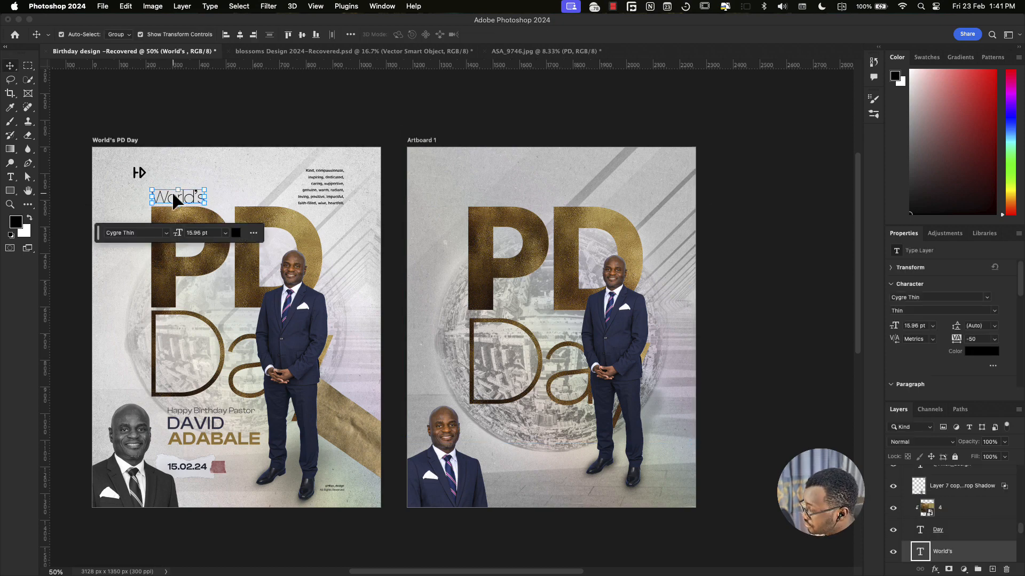
double_click(172, 190)
key(super)
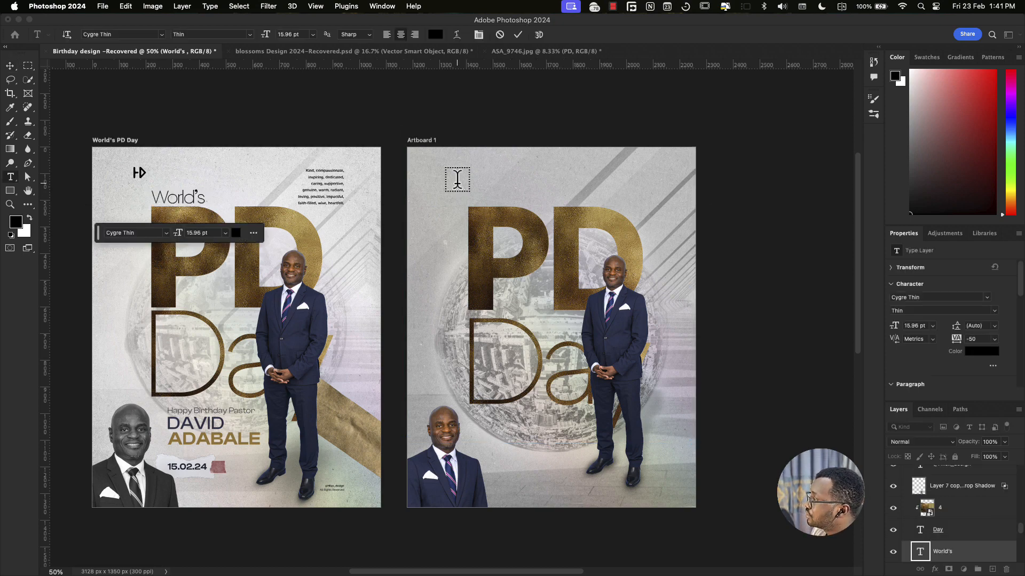
click(482, 188)
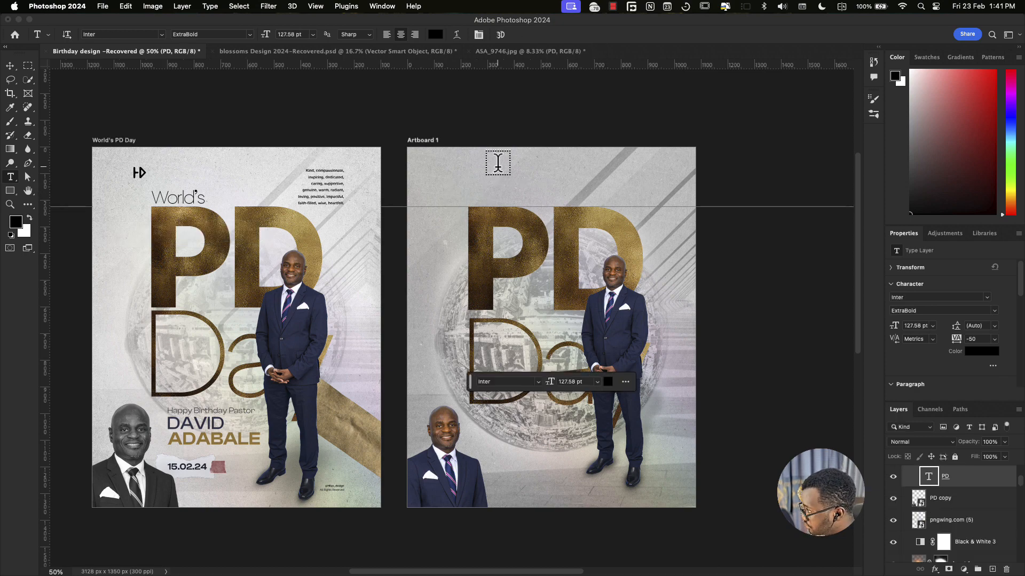
click(497, 169)
key(Escape)
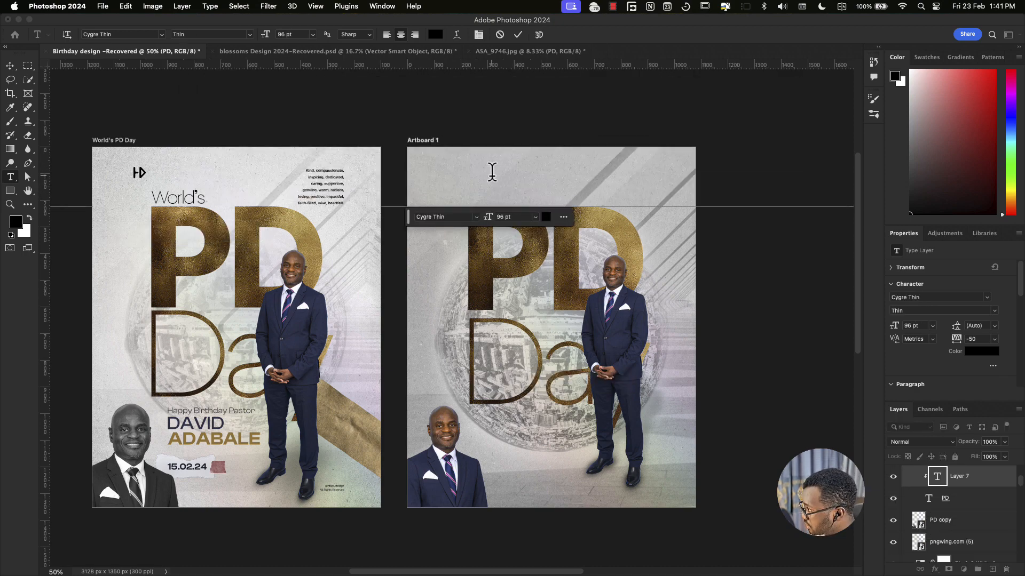
key(v)
key(super+r)
Step: Scale the World's text down to 15.93 pt and place it above the letter P in Artboard 1
key(super+t)
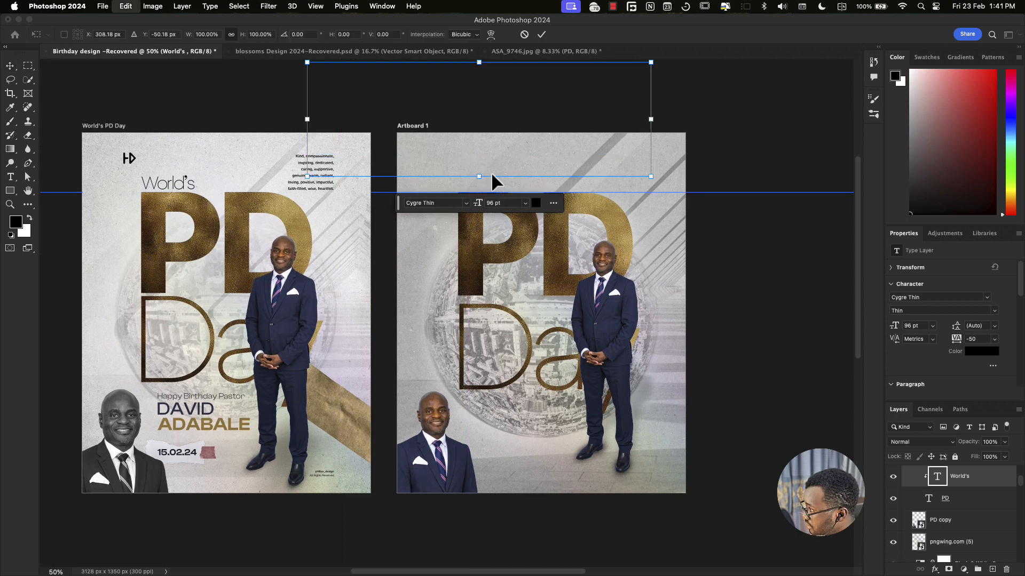
drag(472, 134, 632, 197)
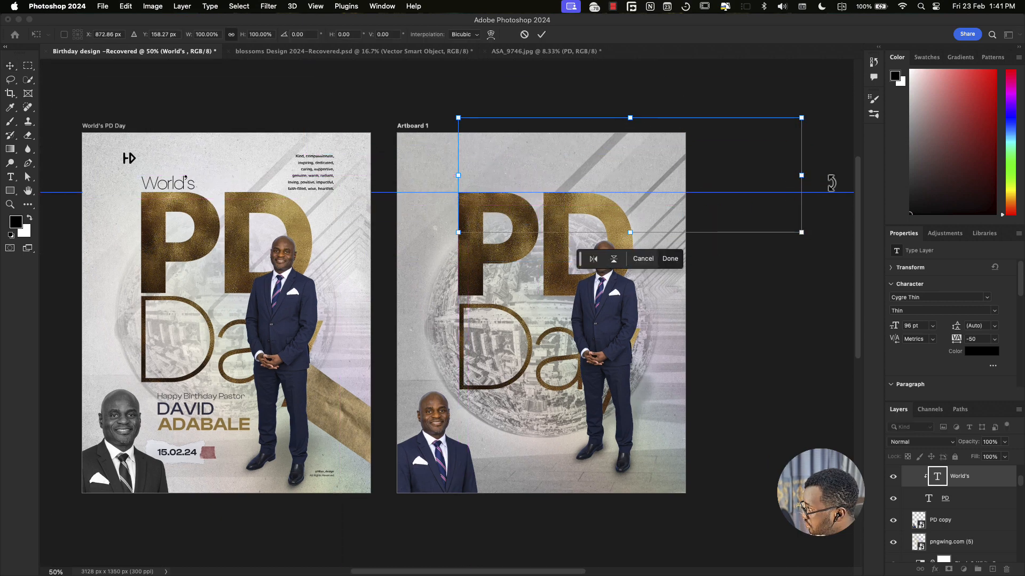
drag(801, 179, 521, 170)
key(Return)
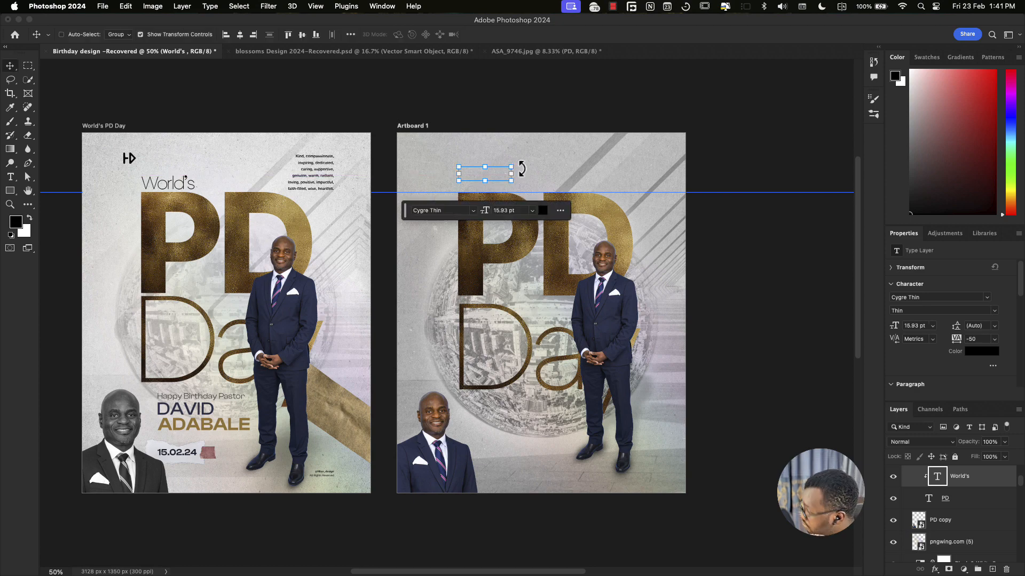
Step: Place the World's layer at the top of the headline group, unclipped, and undo the accidental move of the group
key(super+plus)
key(super+plus)
drag(519, 214, 504, 422)
drag(520, 273, 519, 283)
key(super+z)
key(super+z)
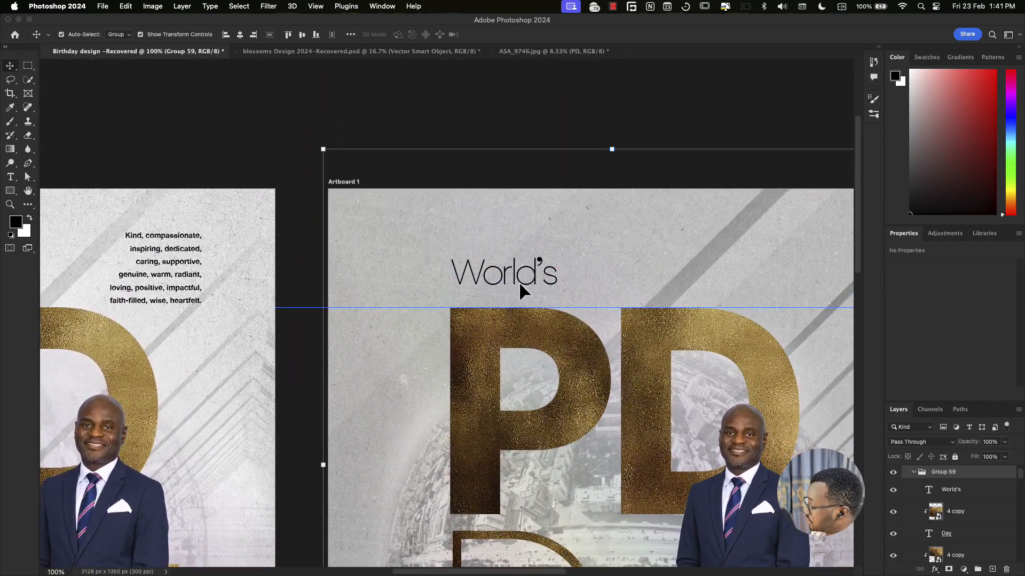
key(super+shift+z)
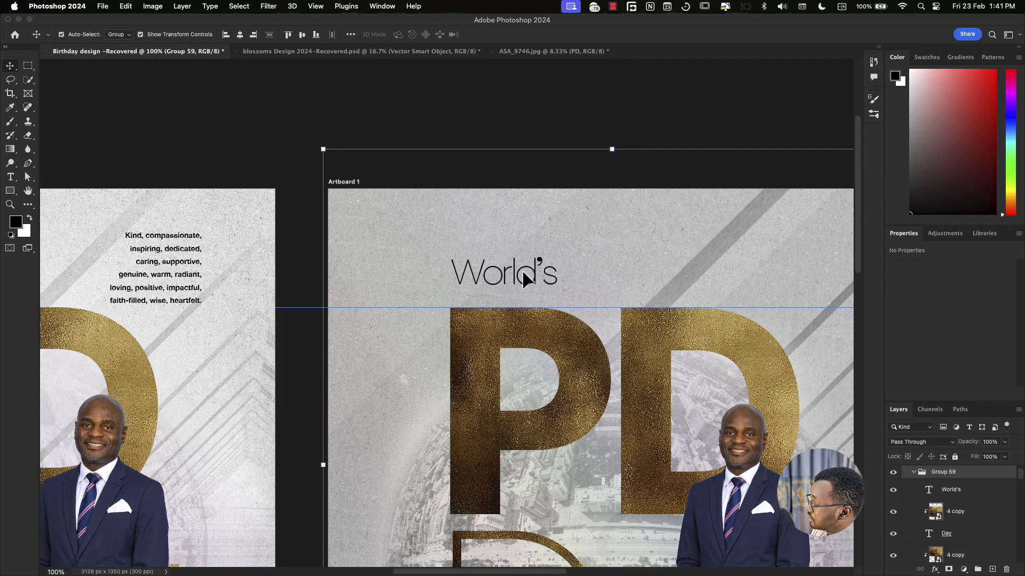
Step: Move the World's text layer straight down so it sits just above the PD letters
double_click(523, 272)
key(Escape)
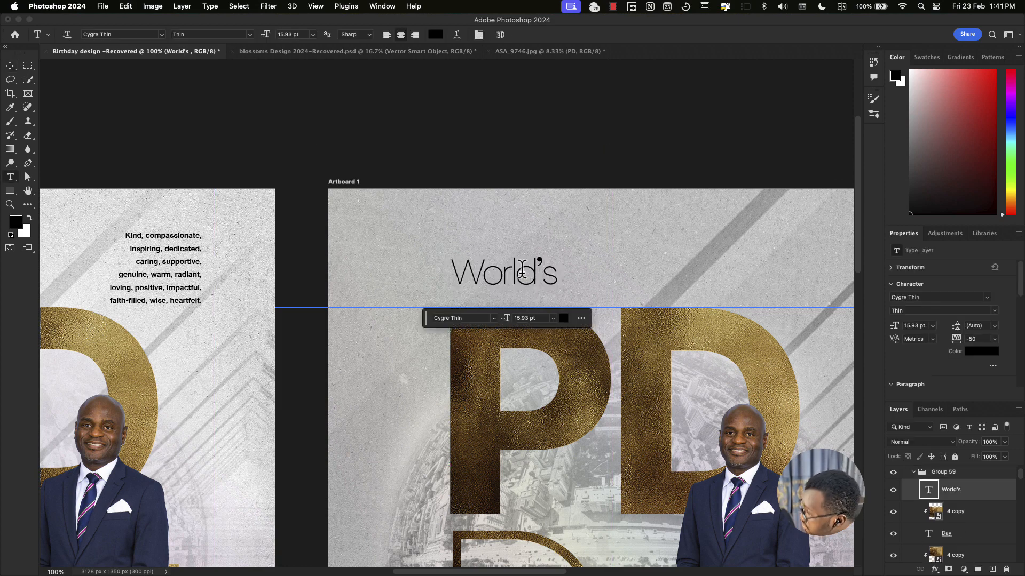
key(v)
drag(522, 272, 522, 288)
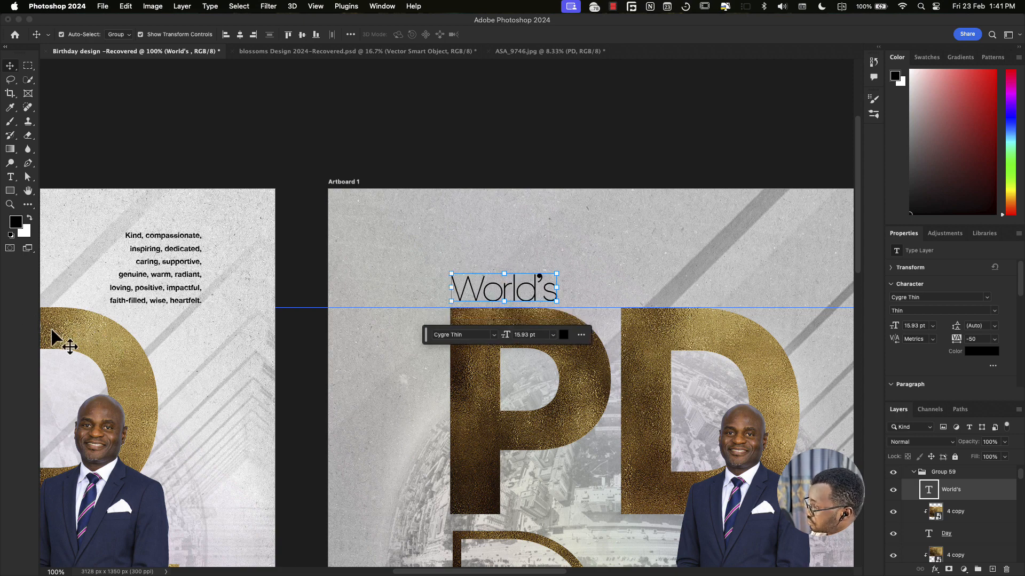
Step: Show the rulers and add a vertical guide along the left edge of the letter P in Artboard 1
key(super)
key(super+r)
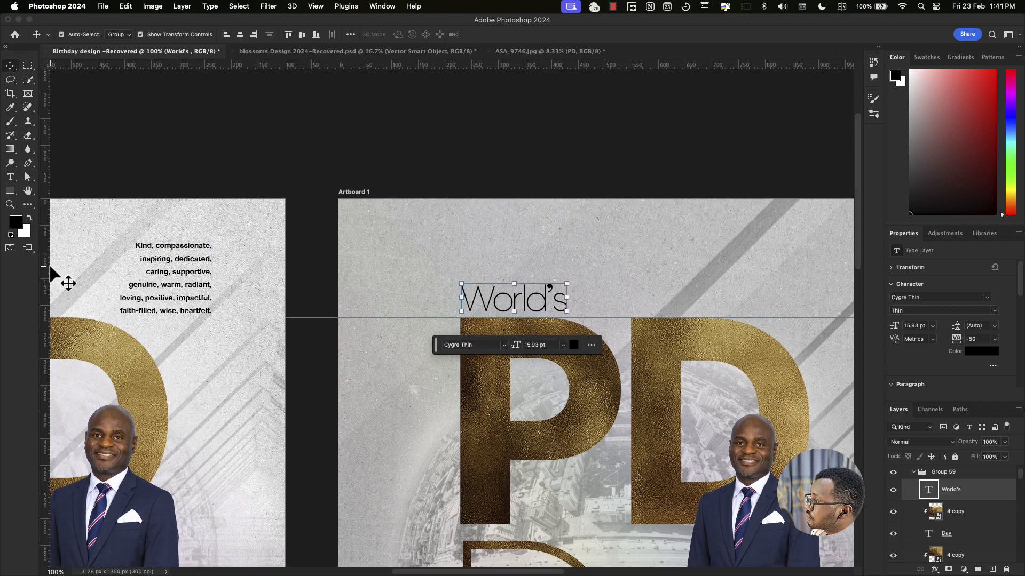
drag(48, 270, 458, 278)
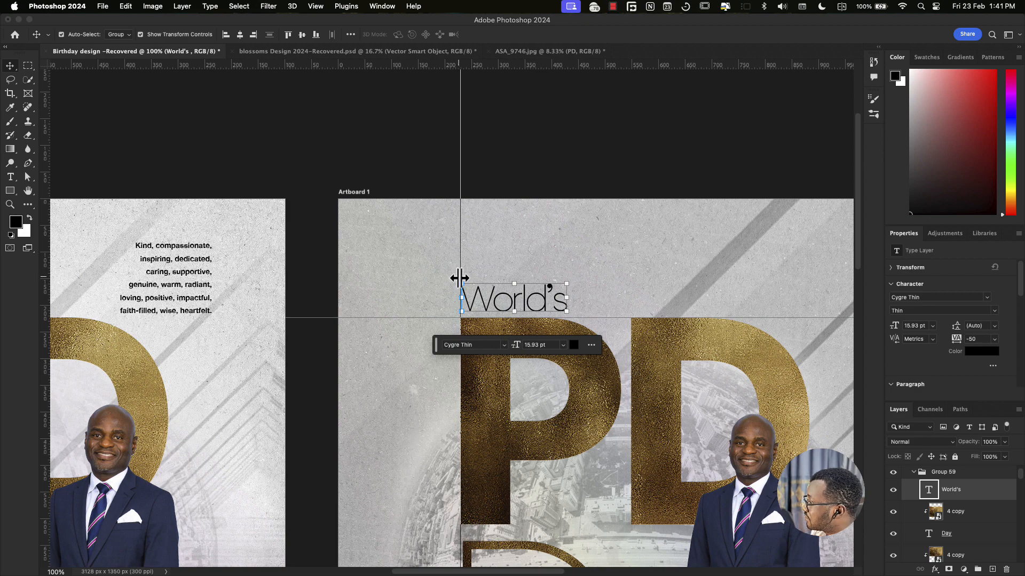
Step: Align the W of World's with the vertical guide at X 333.20 px, Y 189.06 px and commit the transform
key(super+equal)
key(super+equal)
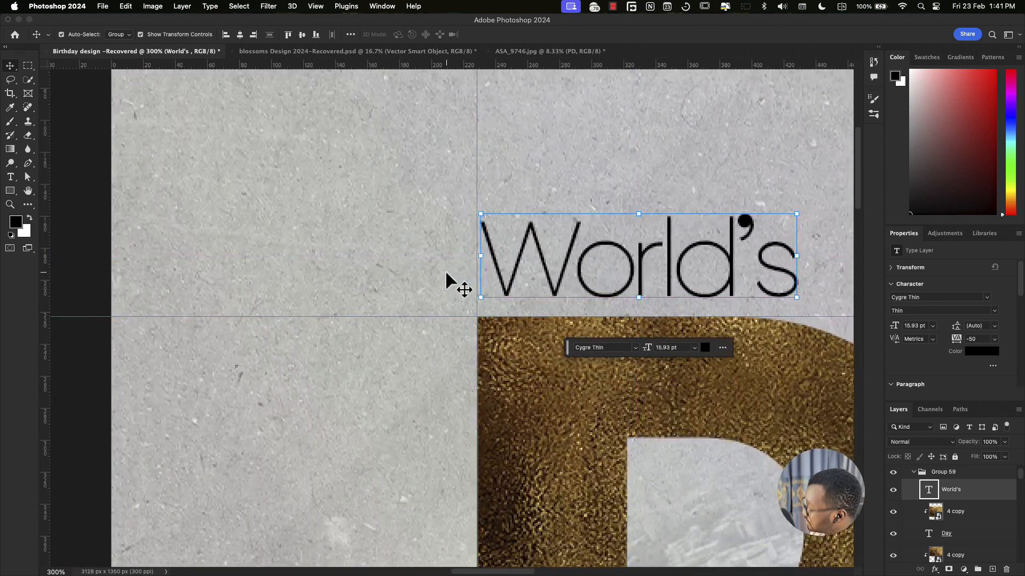
drag(595, 240, 600, 240)
key(super+t)
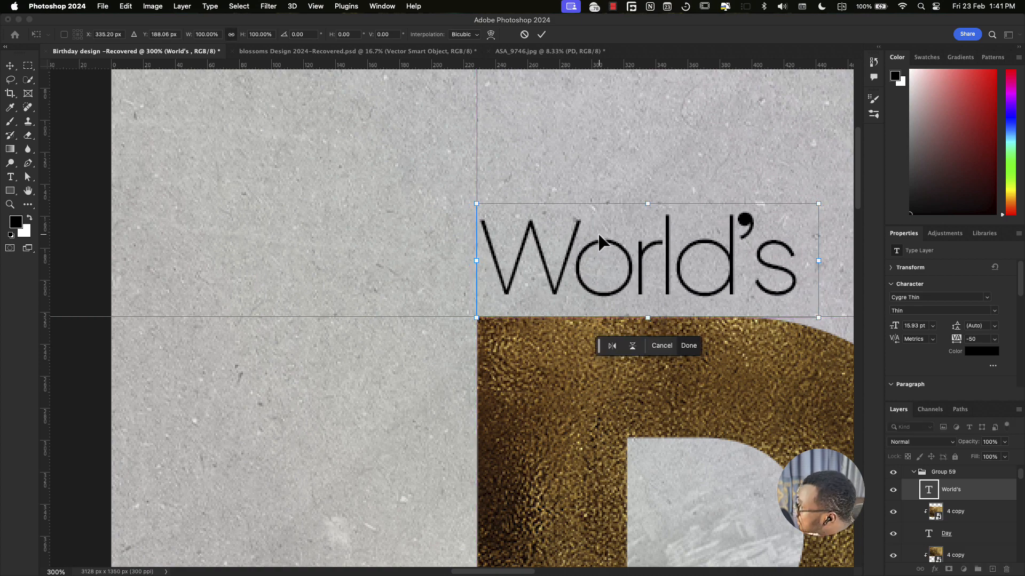
key(Left)
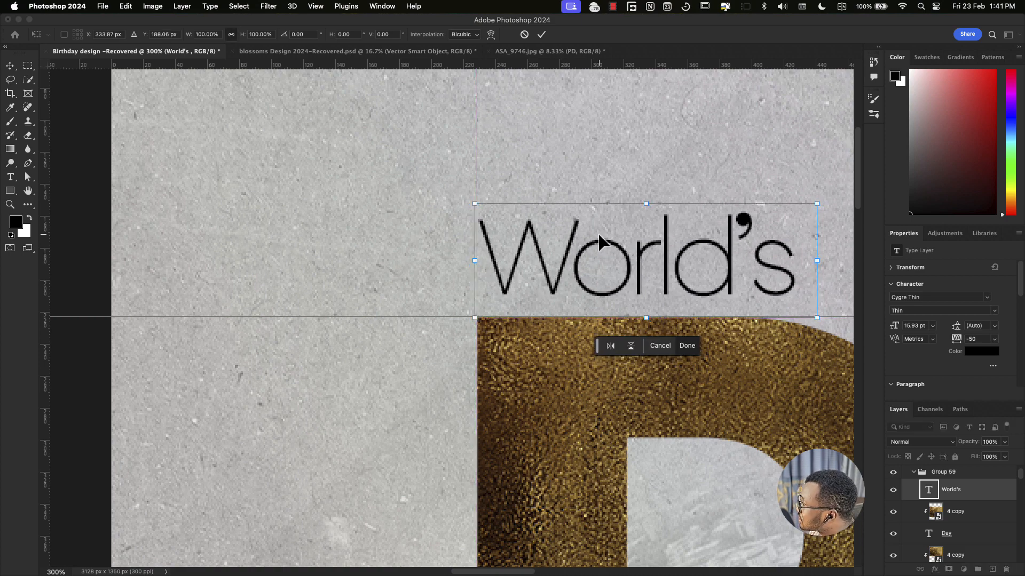
key(Left)
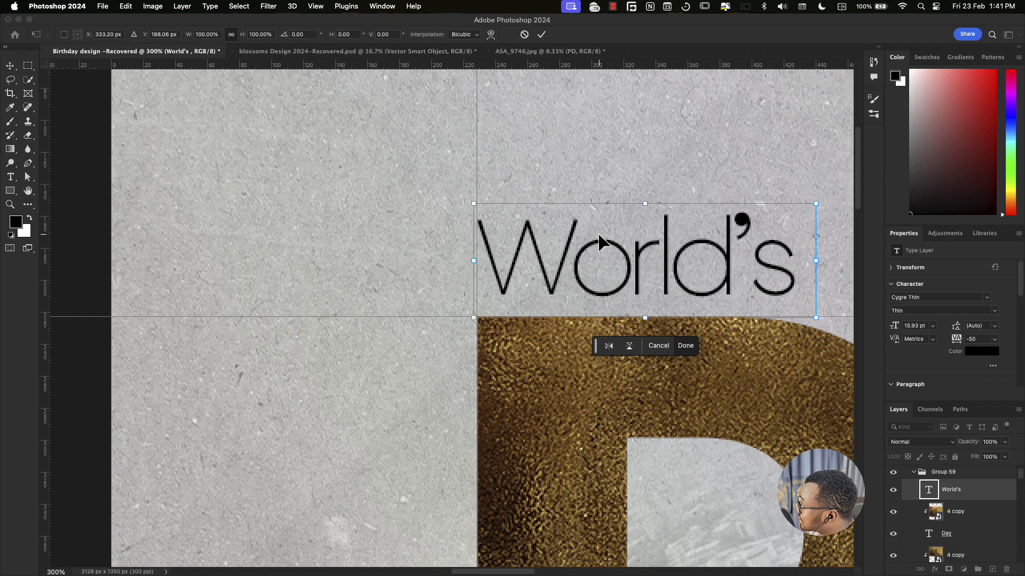
key(Down)
key(super+minus)
key(super+minus)
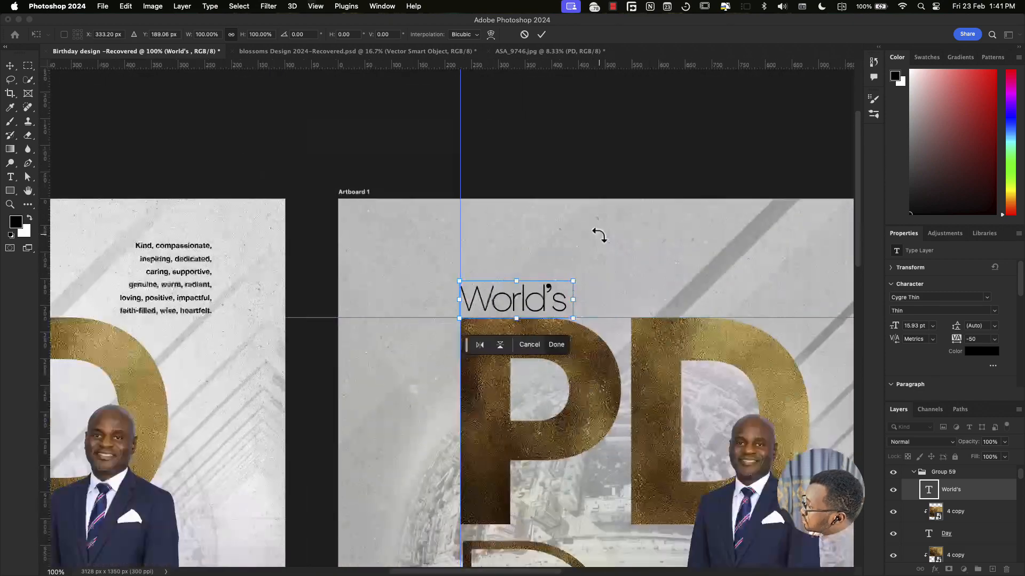
scroll(524, 386, down, 3)
scroll(524, 388, down, 2)
click(549, 503)
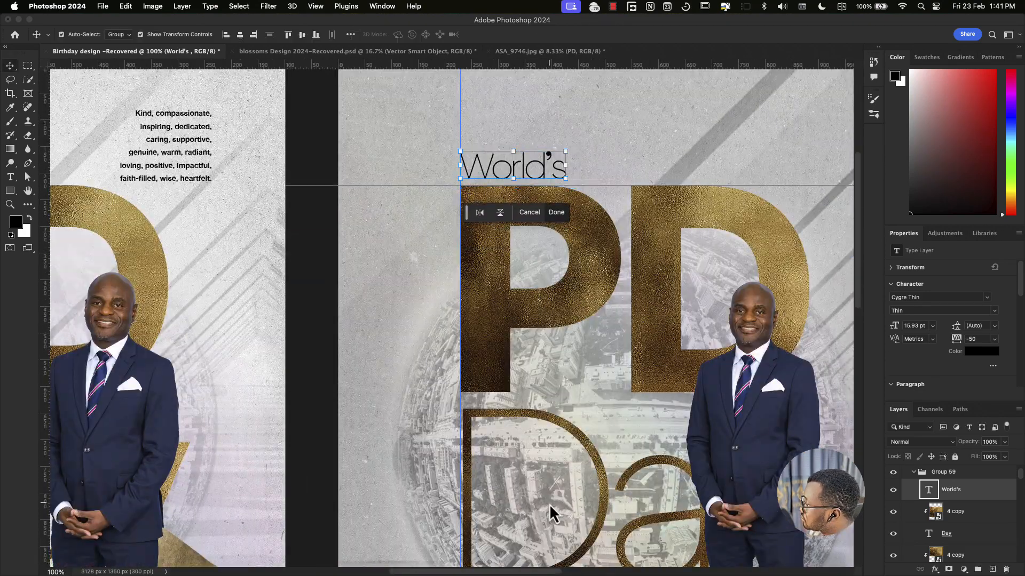
Step: Align the left edge of the Day text in Artboard 1 with the vertical guide at X 553.47 px and commit the move
scroll(574, 470, down, 2)
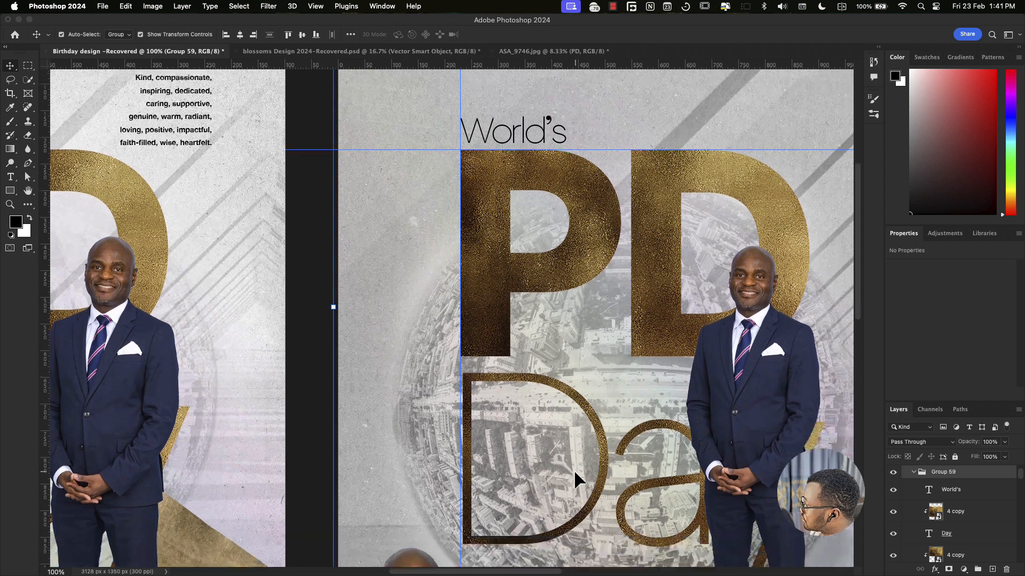
click(983, 534)
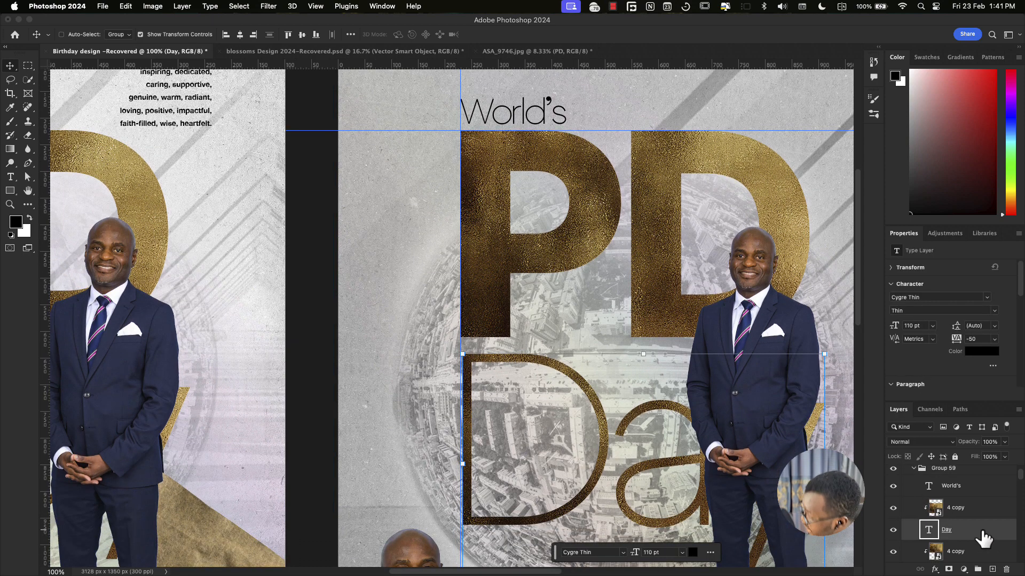
key(super+plus)
key(super+plus)
scroll(705, 352, down, 5)
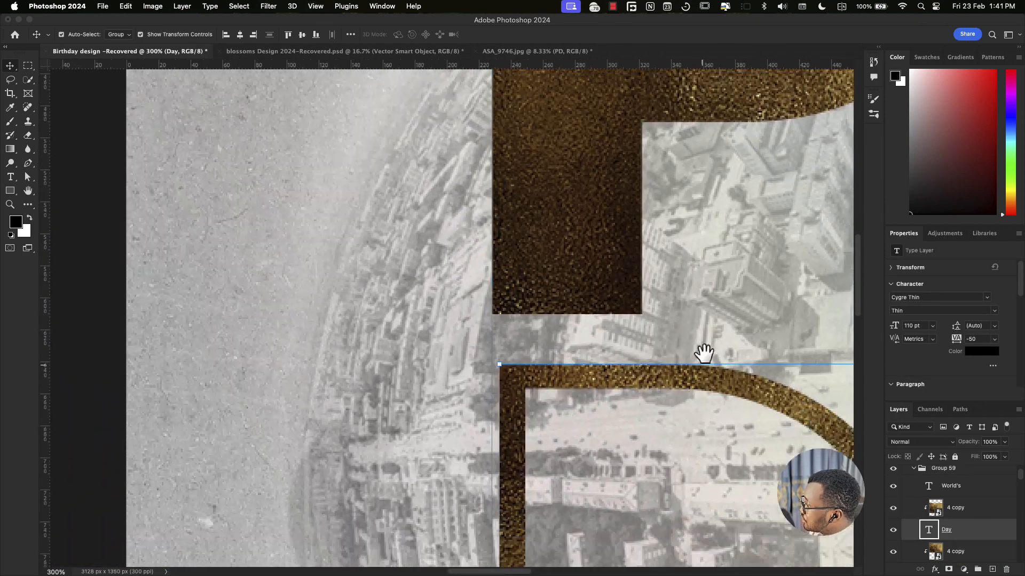
key(shift+Left)
key(shift+Left)
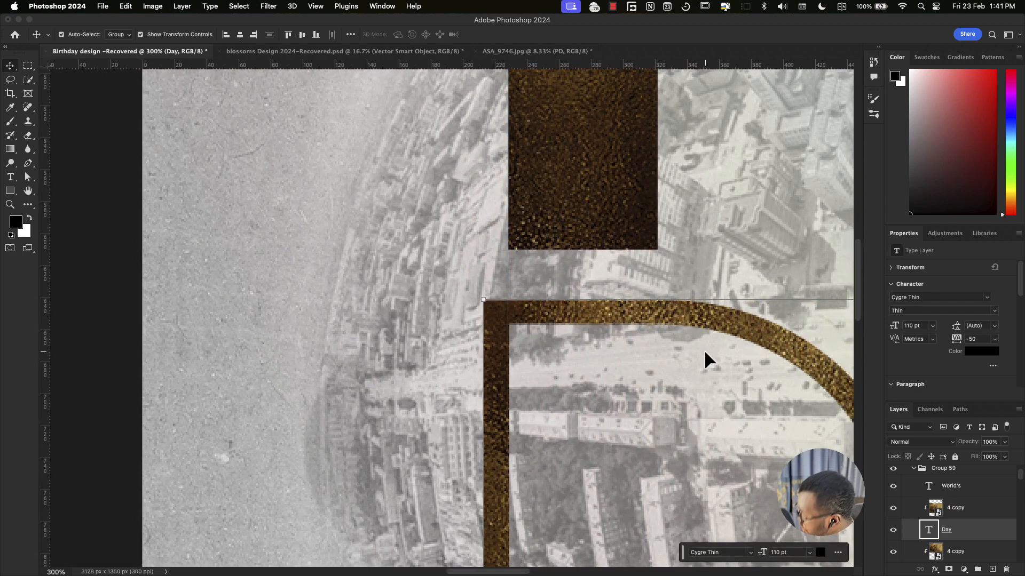
key(shift+Right)
key(shift+Right)
scroll(546, 350, down, 5)
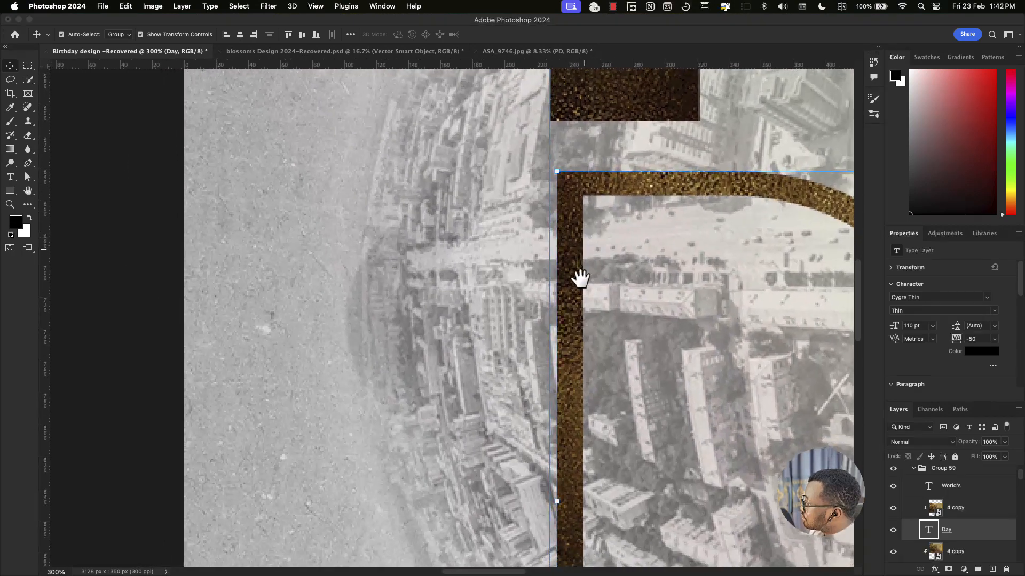
drag(567, 492, 562, 489)
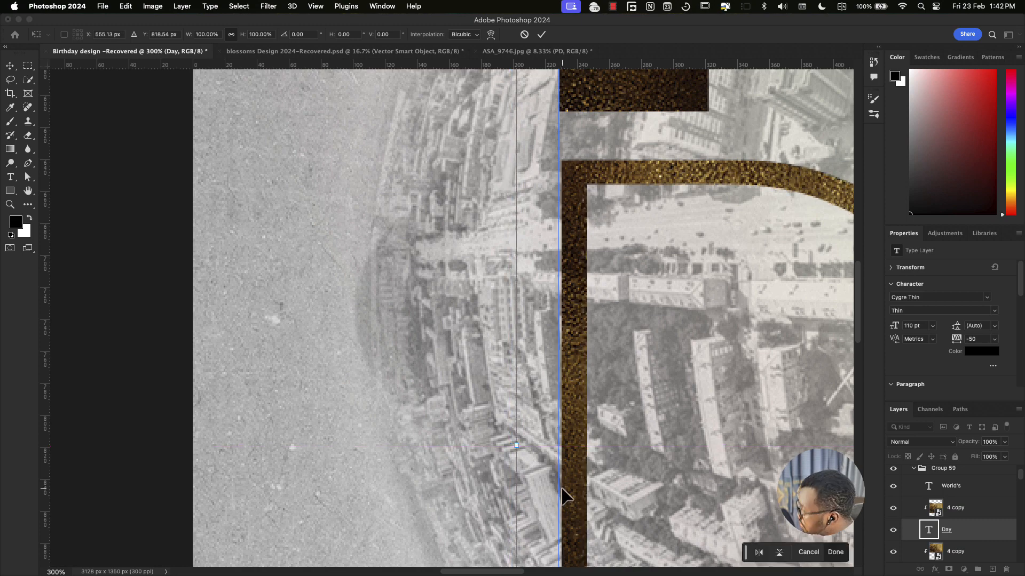
key(Left)
key(Left)
key(Left)
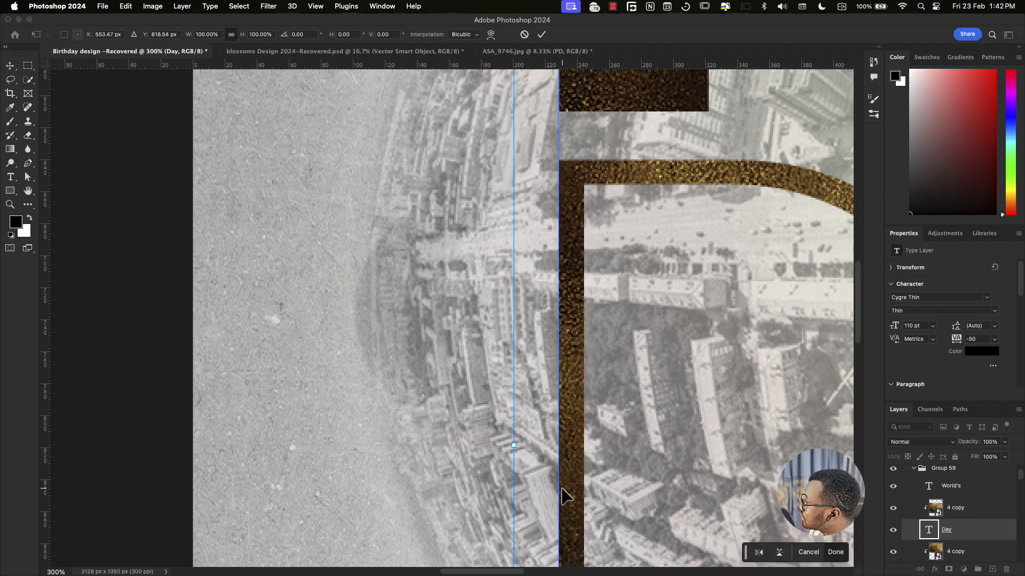
key(super+minus)
key(super+minus)
key(super+minus)
key(super+minus)
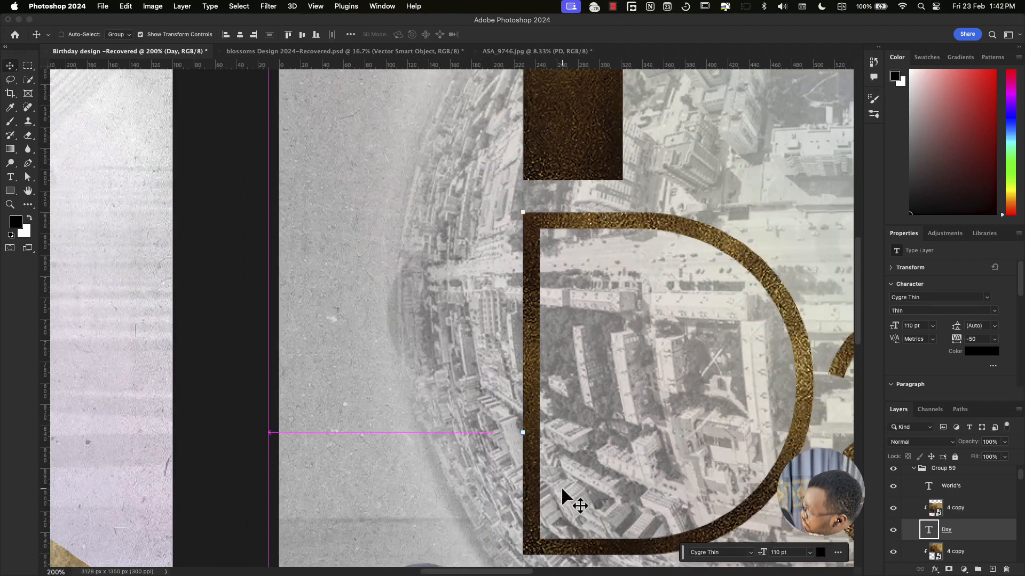
key(Return)
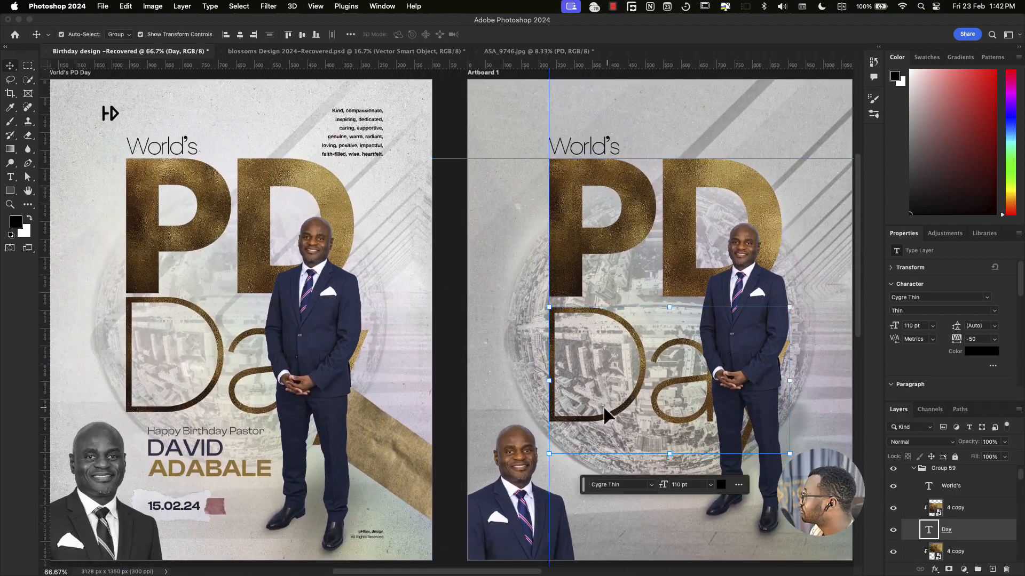
Step: Set the opacity of the d8036c3bf3 copy background texture layer in Artboard 1 to 79%
click(571, 232)
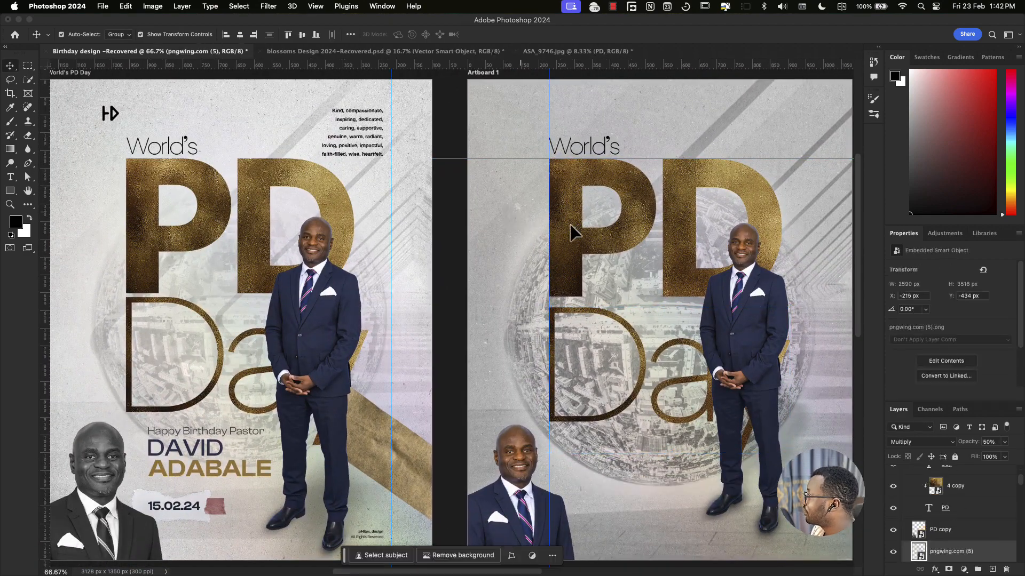
click(192, 179)
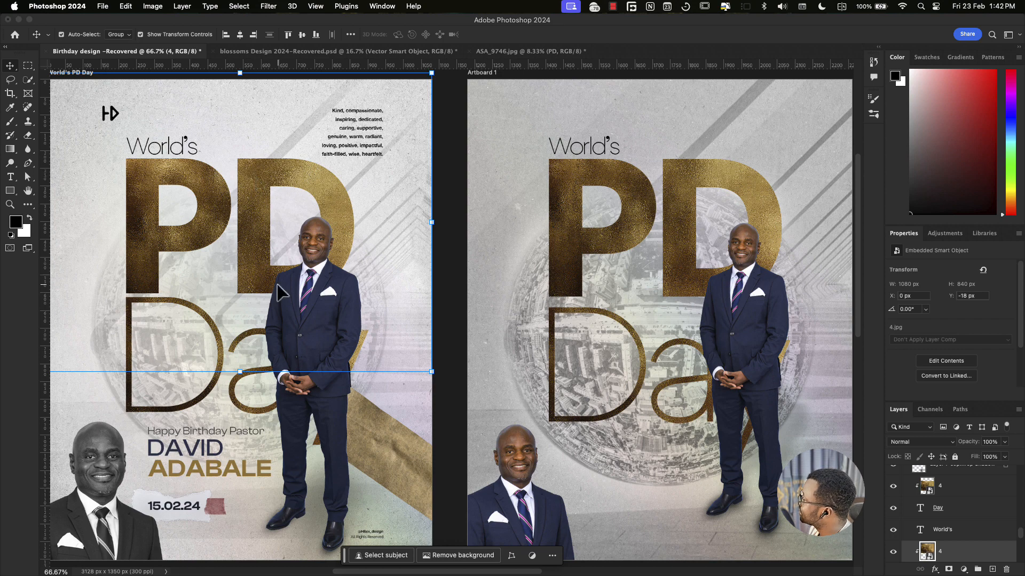
scroll(729, 310, down, 2)
click(633, 490)
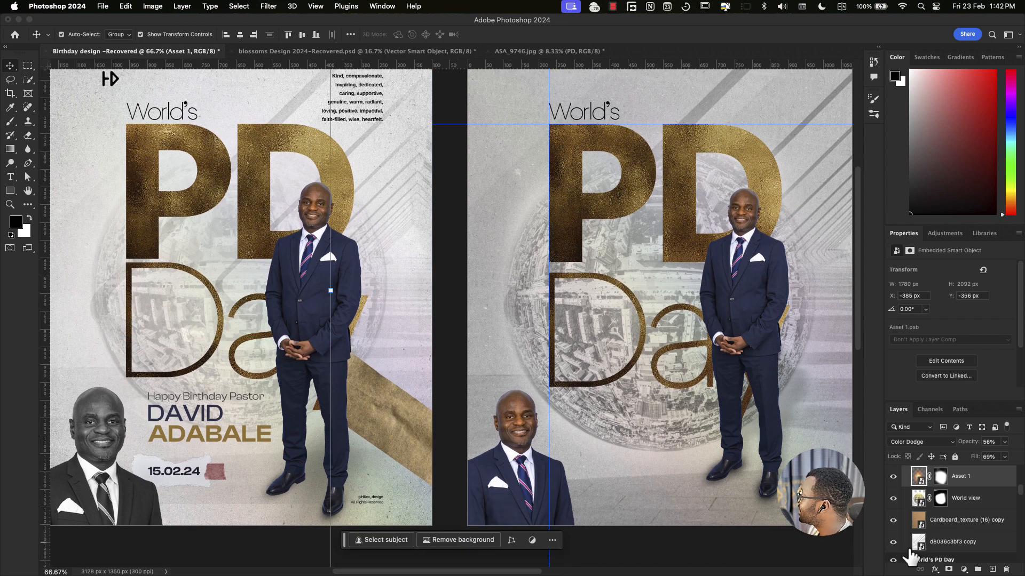
scroll(1011, 551, down, 3)
scroll(962, 544, up, 1)
click(940, 482)
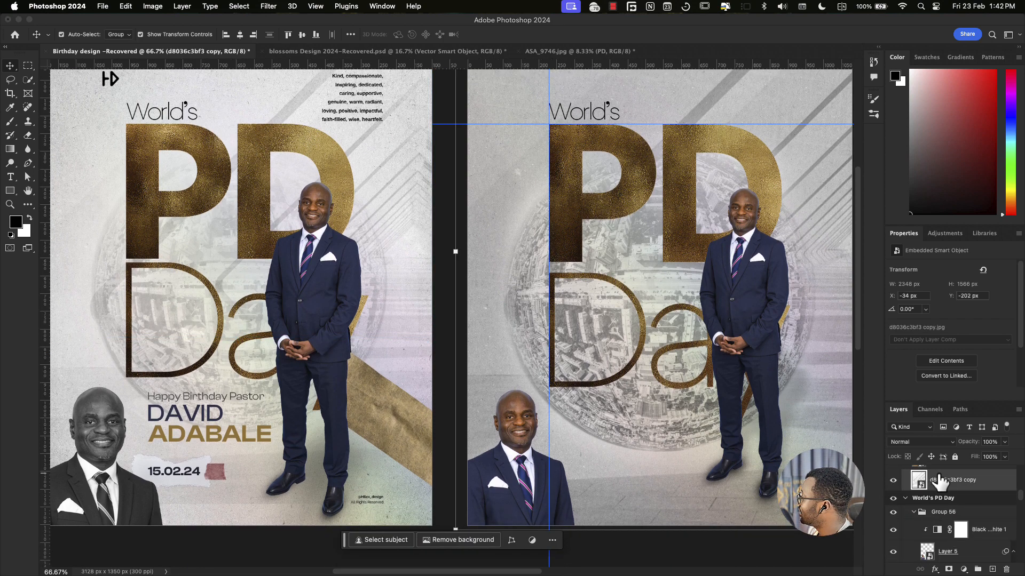
drag(966, 444, 946, 442)
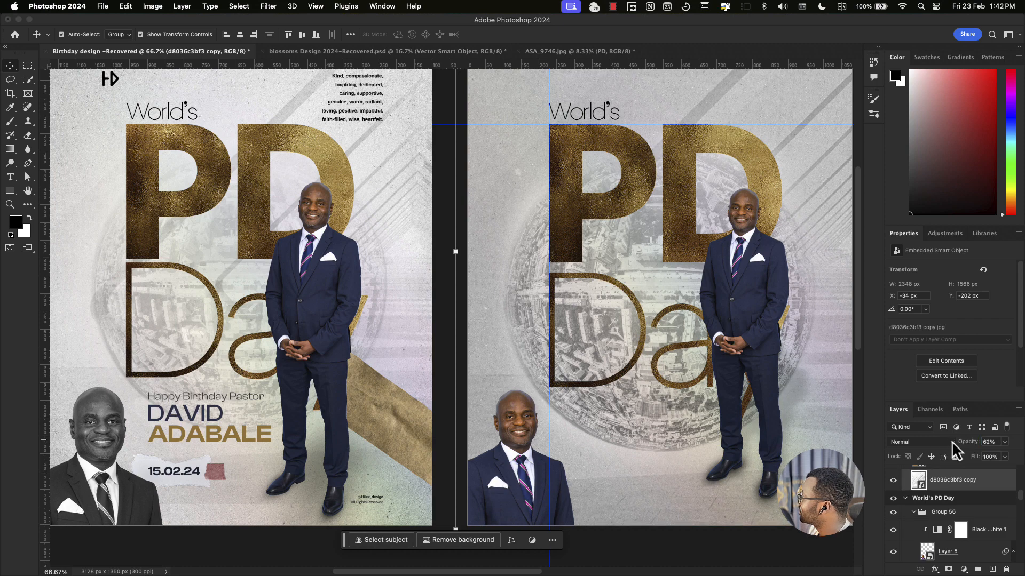
click(952, 442)
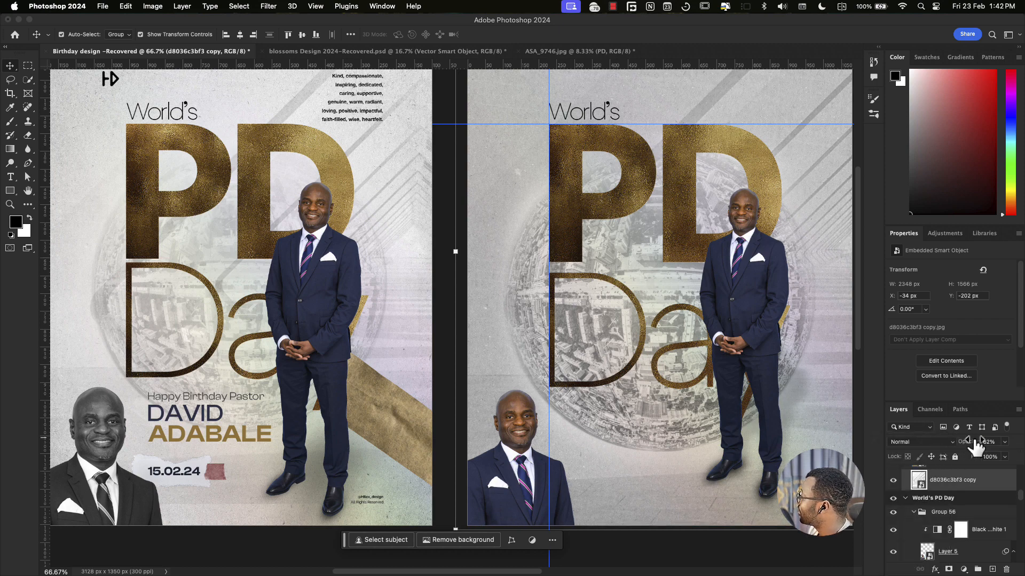
mouse_move(976, 446)
mouse_down()
mouse_move(985, 445)
mouse_move(974, 446)
mouse_up()
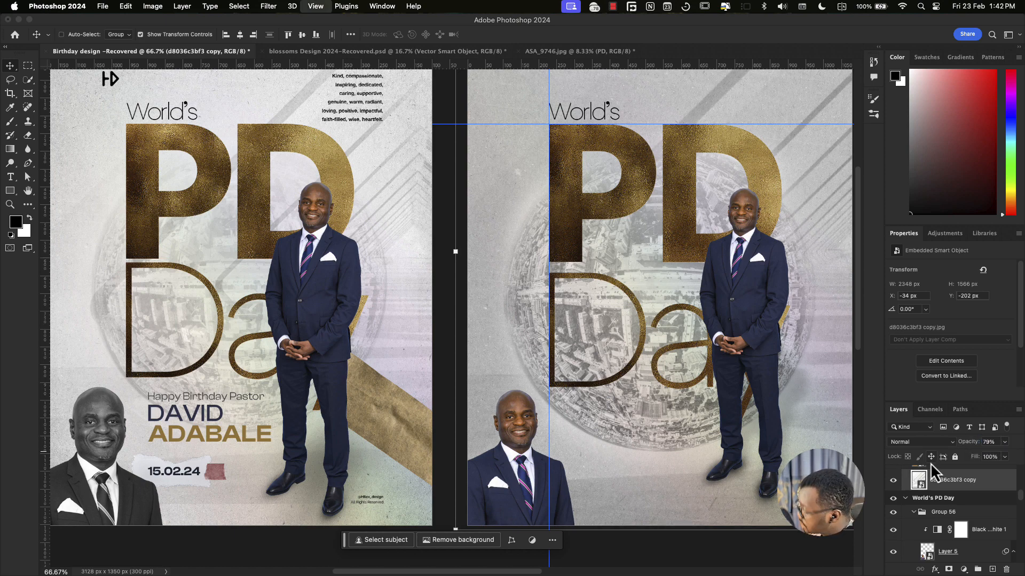
Step: Scale the d8036c3bf3 copy texture down proportionally to 2177 × 1452 px, keeping its lower-left corner in place, and commit the transform
key(super+minus)
scroll(671, 435, up, 5)
scroll(670, 435, right, 10)
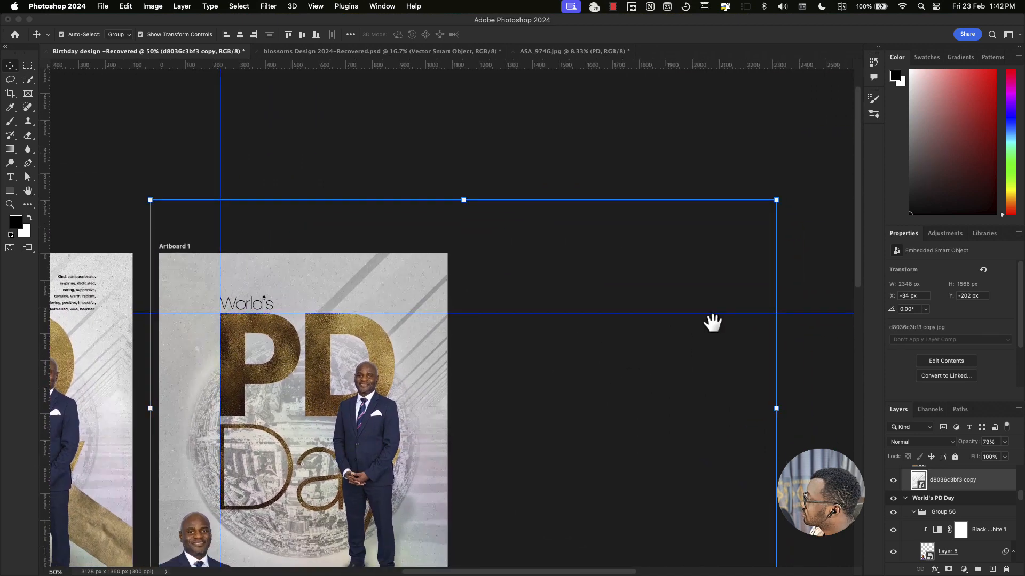
drag(770, 197, 716, 214)
drag(514, 276, 693, 148)
key(Return)
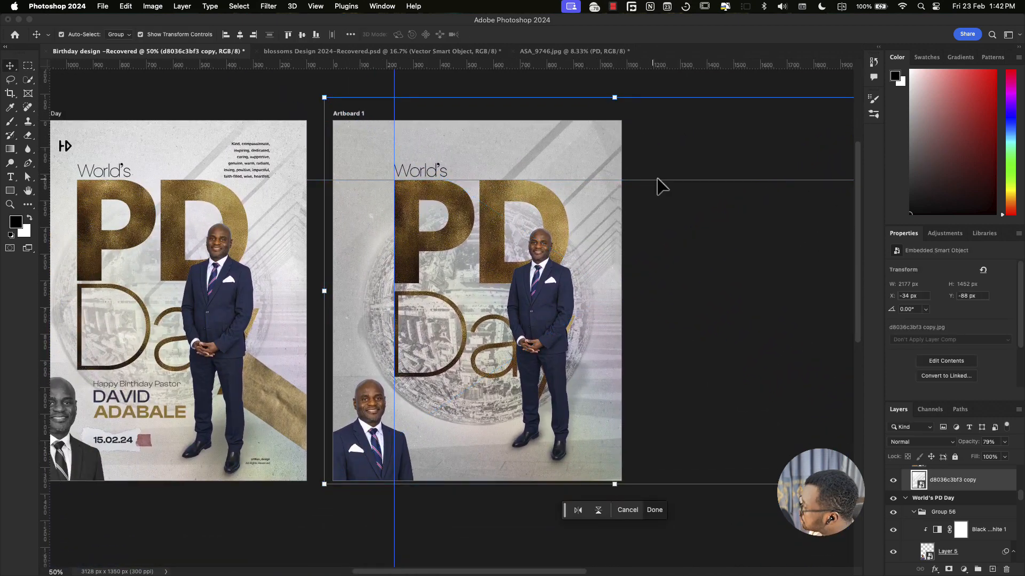
Step: Compare the artboard with and without the Cardboard_texture (16) copy layer, and give it Normal blending, 60% fill and 89% opacity
scroll(918, 480, up, 1)
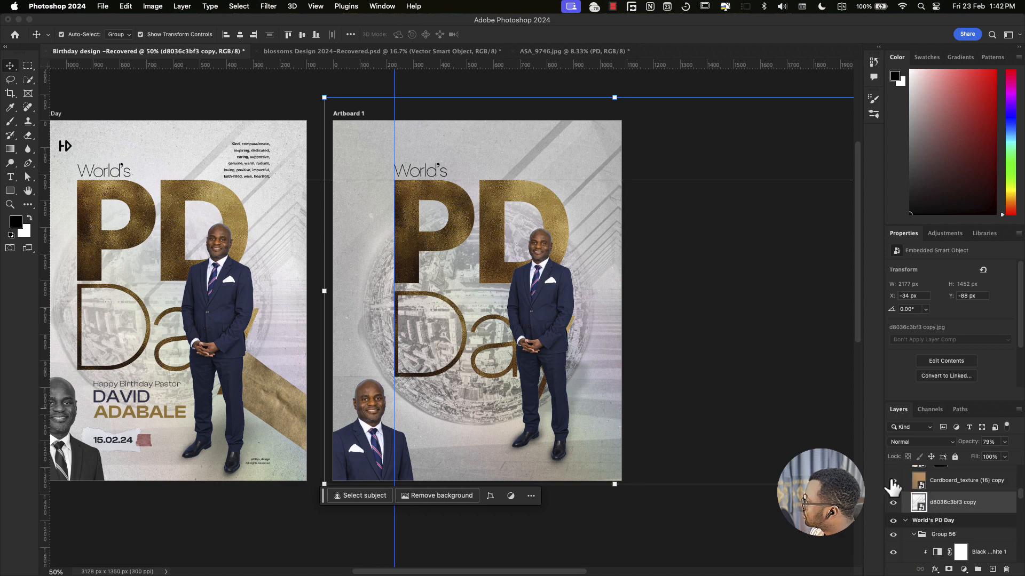
click(892, 481)
click(893, 481)
click(892, 482)
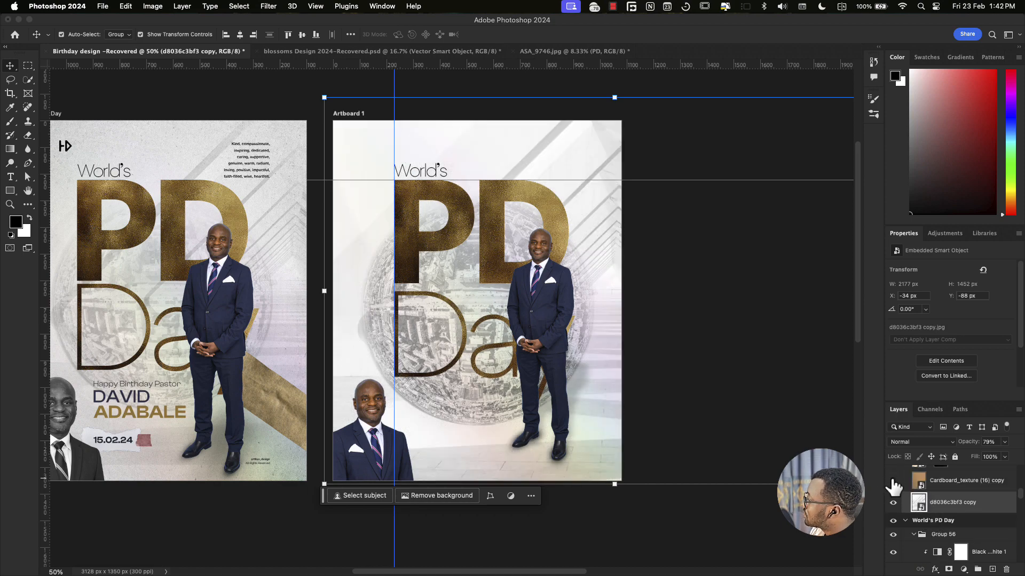
click(914, 483)
click(893, 482)
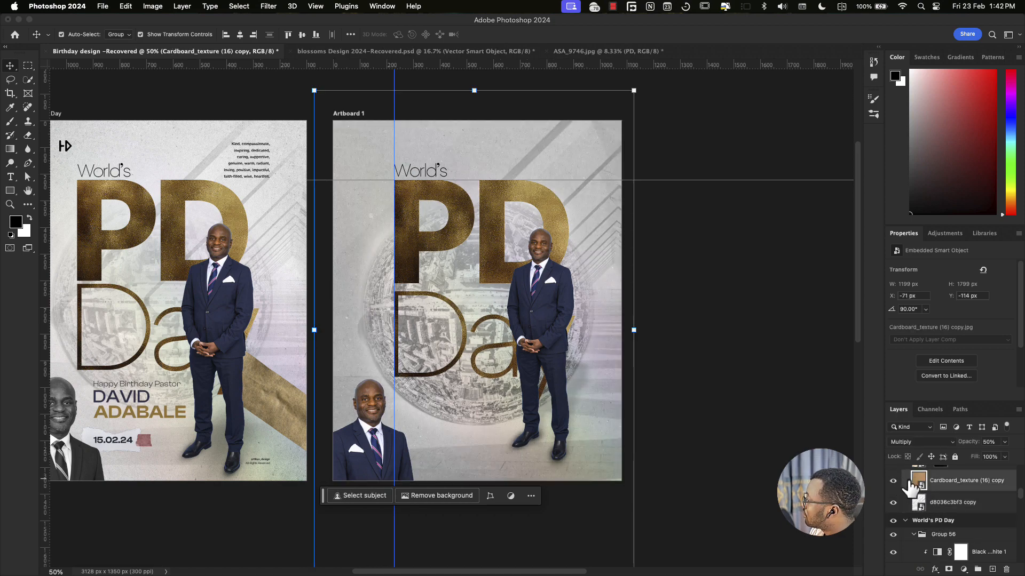
click(950, 442)
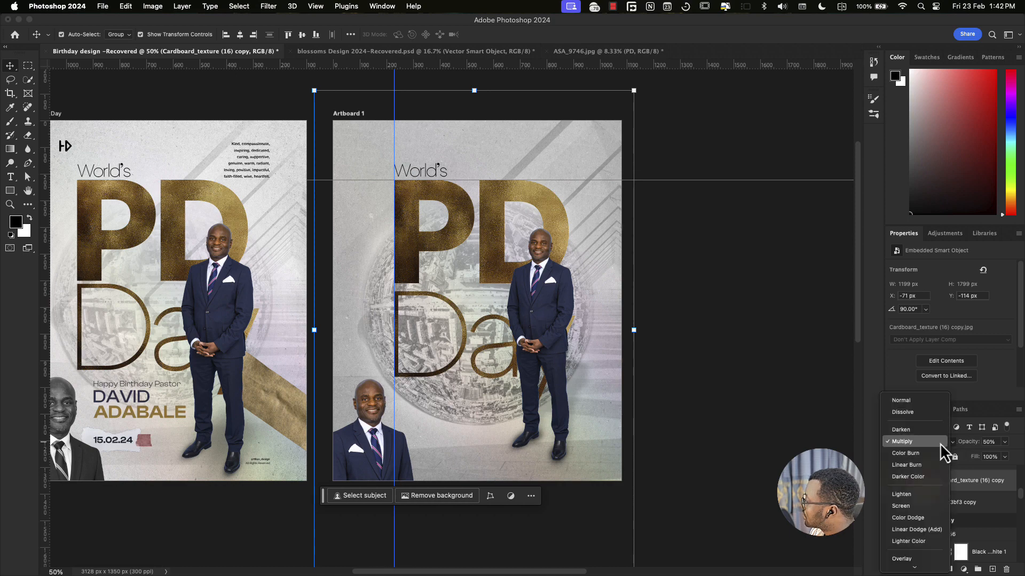
click(935, 402)
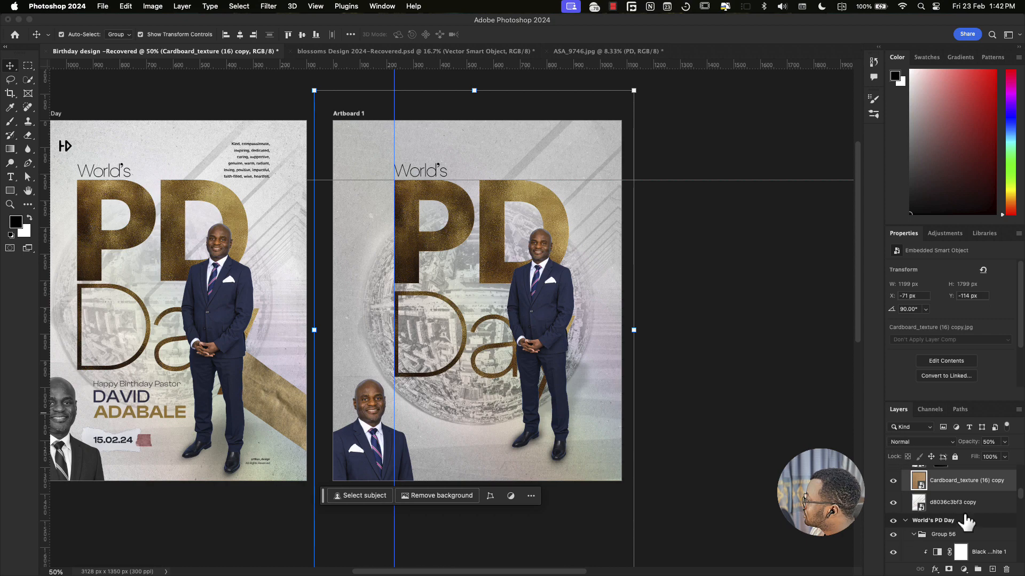
mouse_move(976, 464)
mouse_down()
mouse_move(965, 463)
mouse_move(980, 452)
mouse_up()
mouse_move(980, 458)
mouse_down()
mouse_move(922, 458)
mouse_move(974, 450)
mouse_up()
key(super+equal)
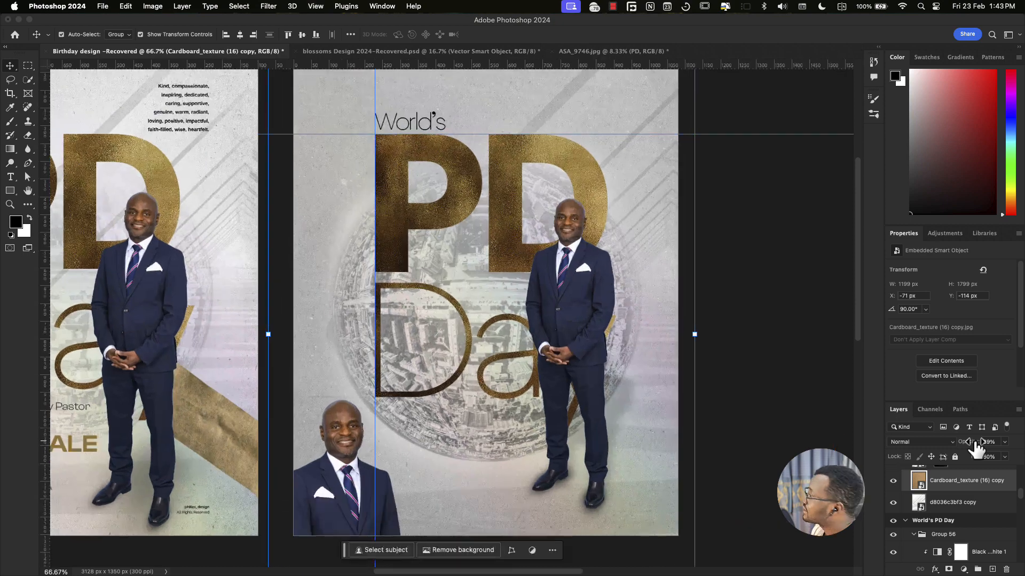
Step: Enlarge the Cardboard_texture (16) copy layer proportionally to 1542 × 2314 px so it extends past Artboard 1, and commit the transform
drag(590, 307, 609, 377)
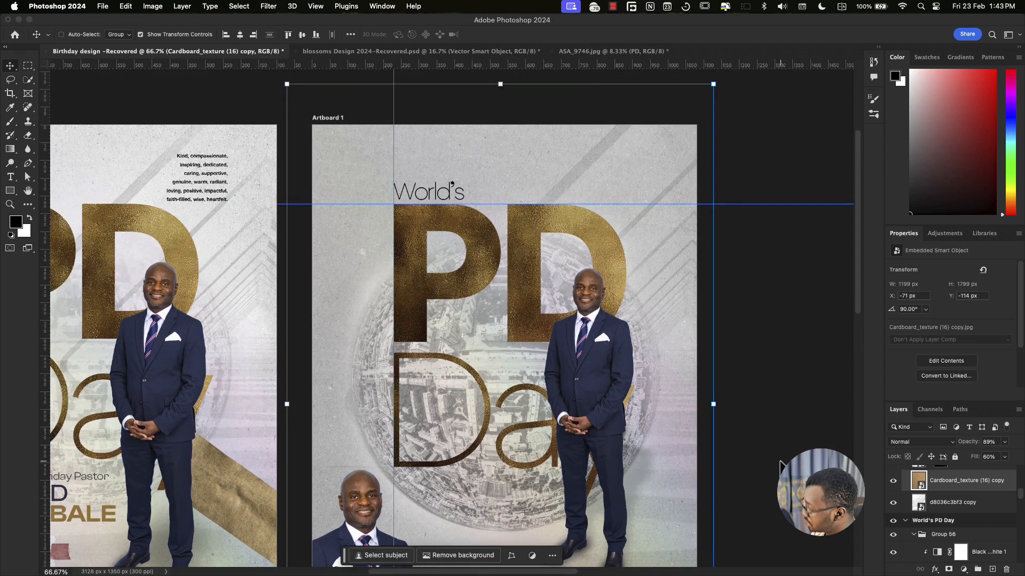
key(super+minus)
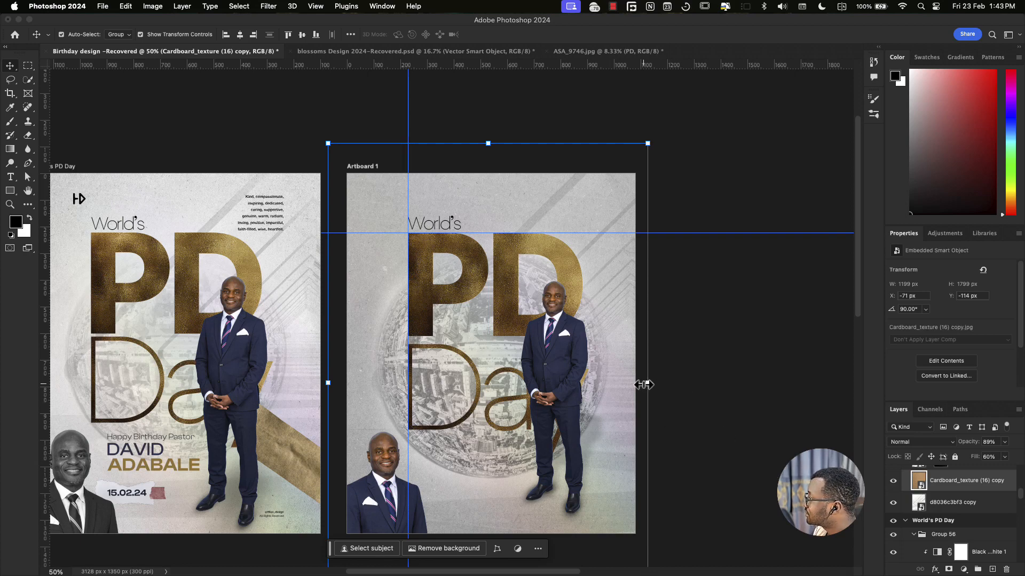
key(super+t)
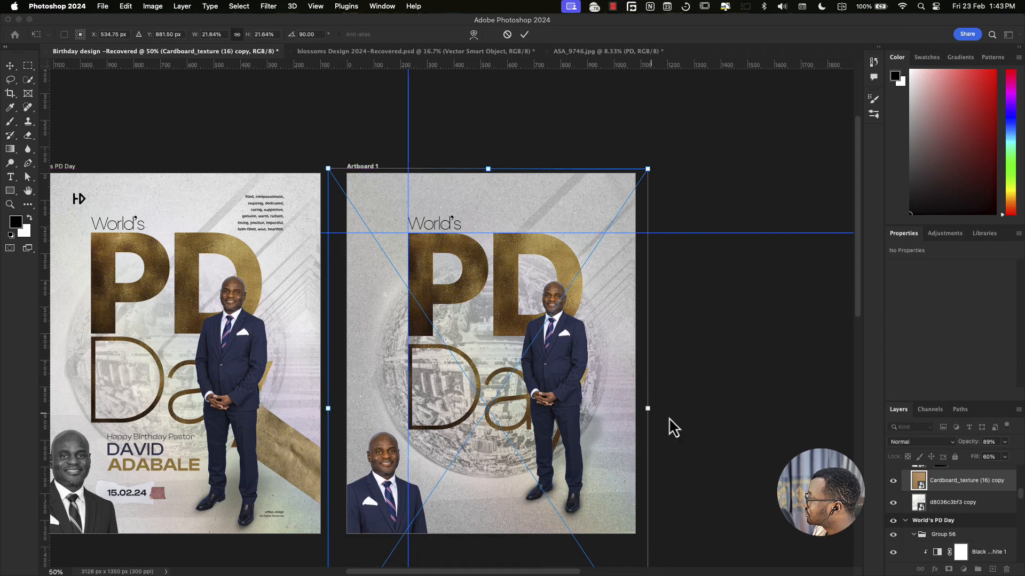
drag(649, 418, 742, 431)
drag(683, 404, 661, 322)
key(Return)
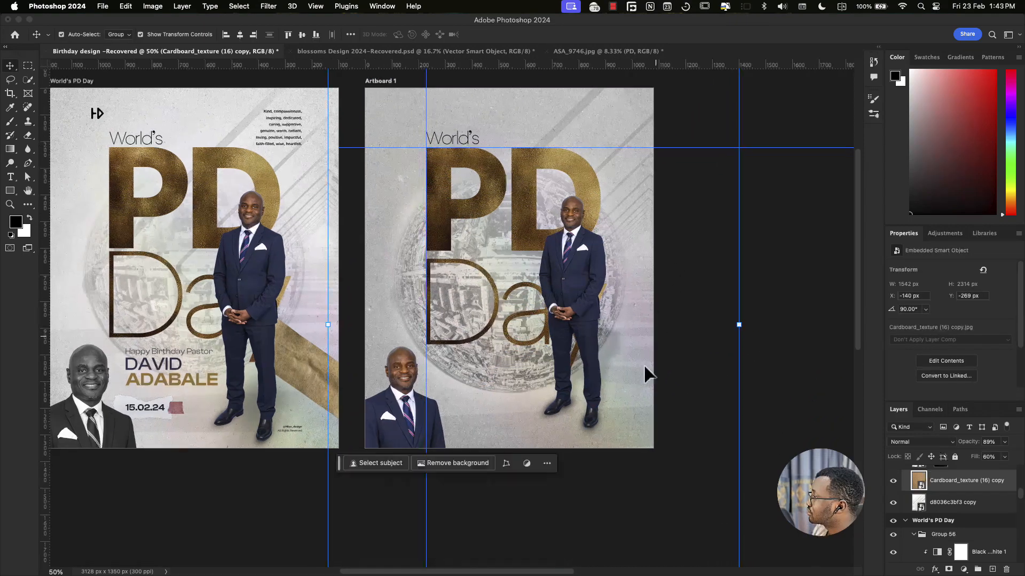
Step: Reduce the opacity of the Cardboard_texture (16) copy layer to 40%
click(708, 404)
scroll(587, 405, left, 3)
click(582, 355)
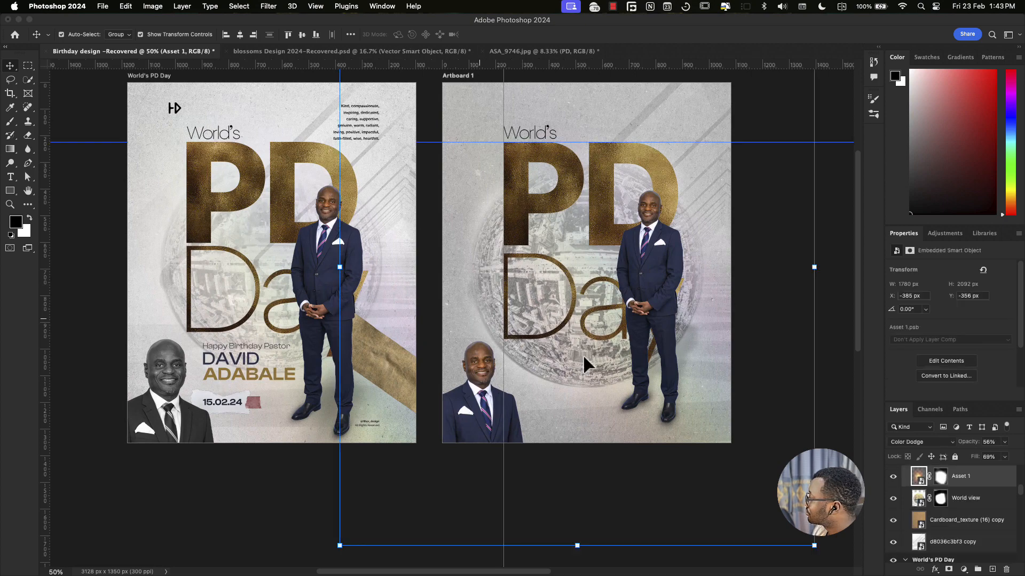
click(919, 528)
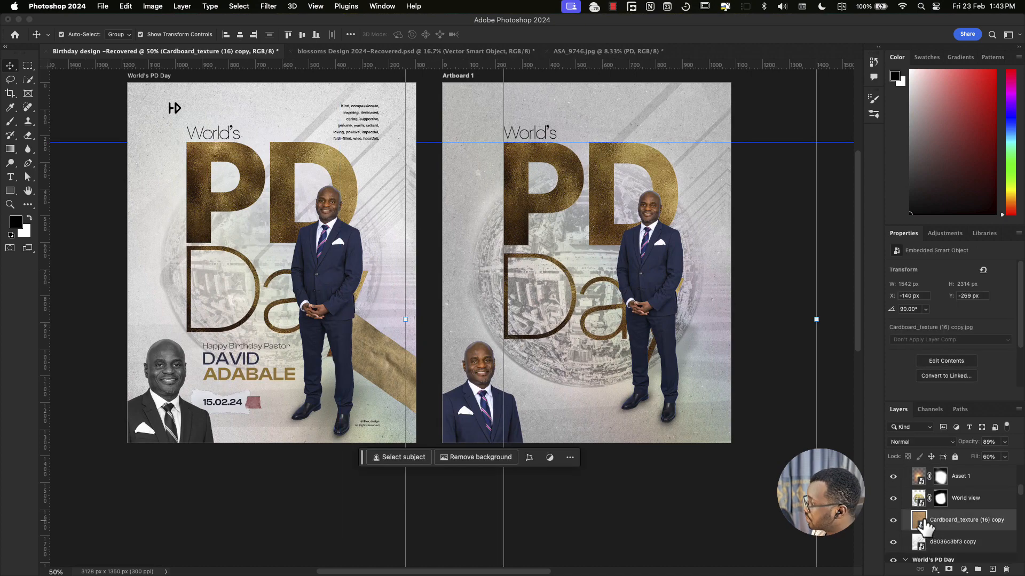
key(7)
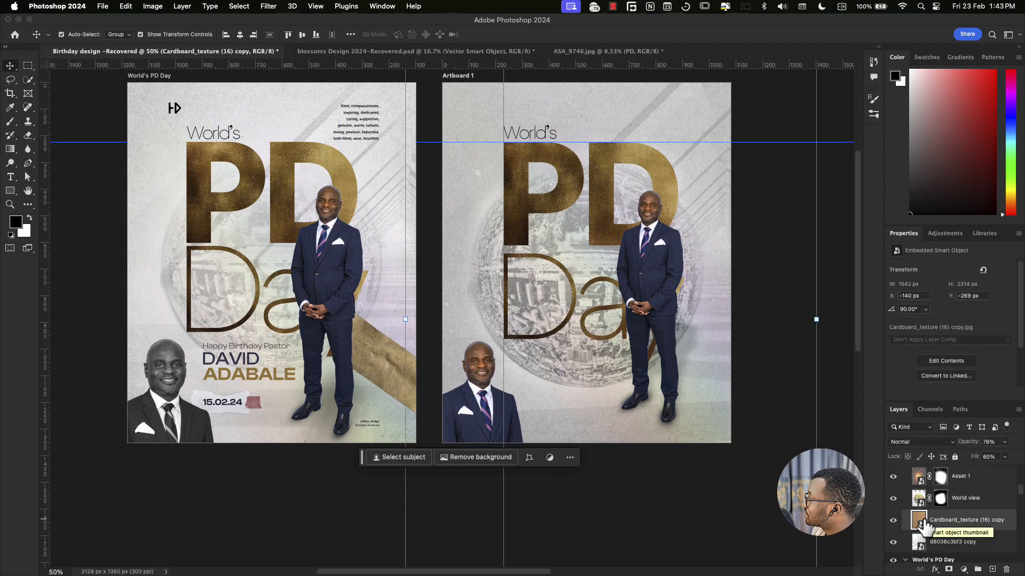
key(6)
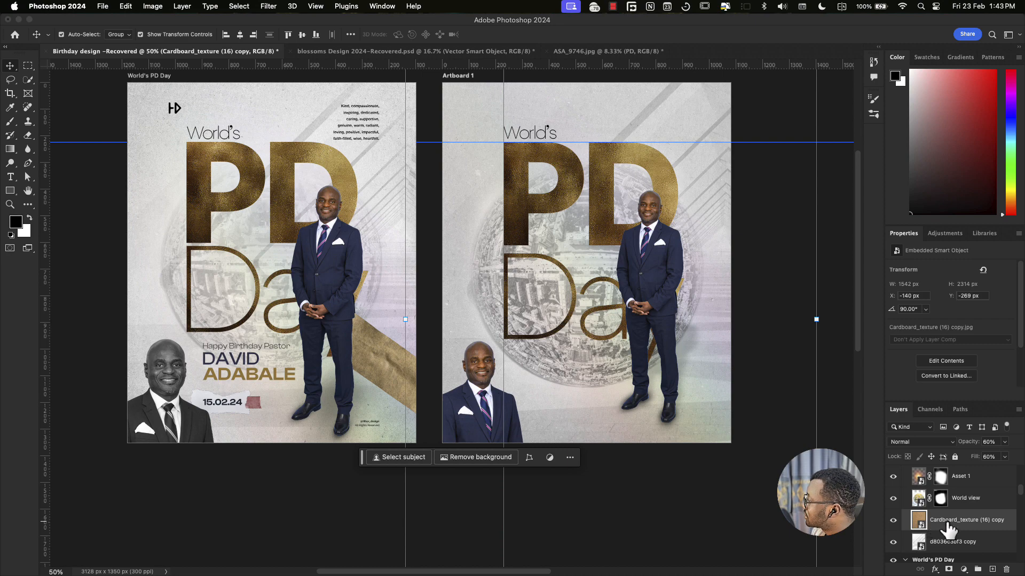
key(4)
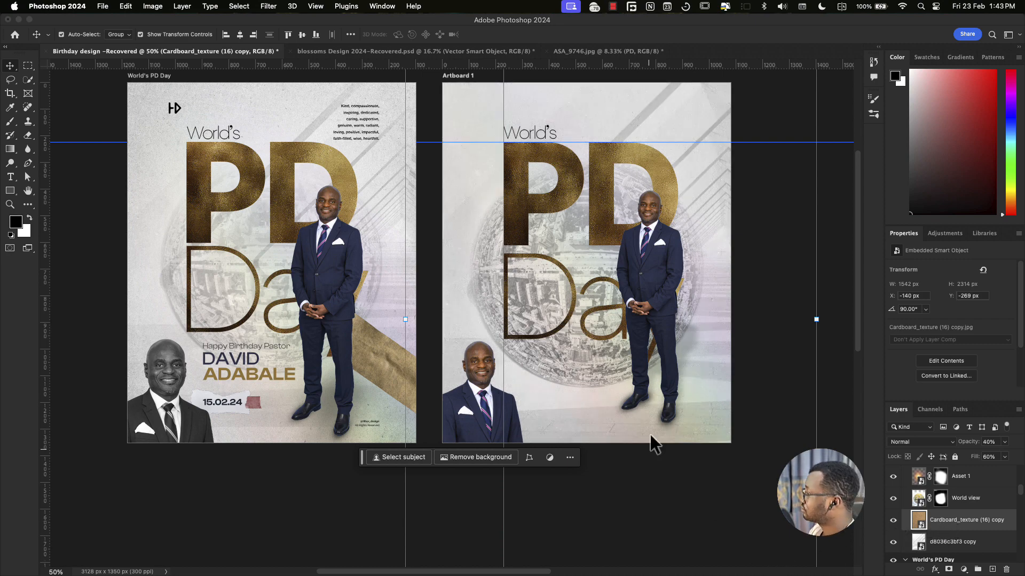
Step: Enlarge the PD copy portrait in Artboard 1 proportionally to 401 × 1388 px, extending it below the artboard, and commit the transform
click(468, 372)
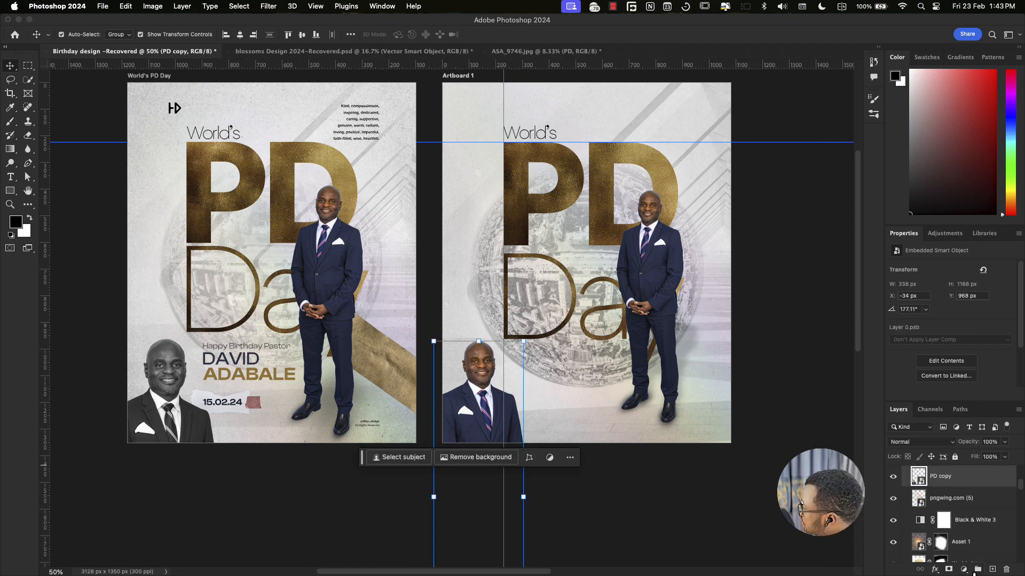
click(965, 570)
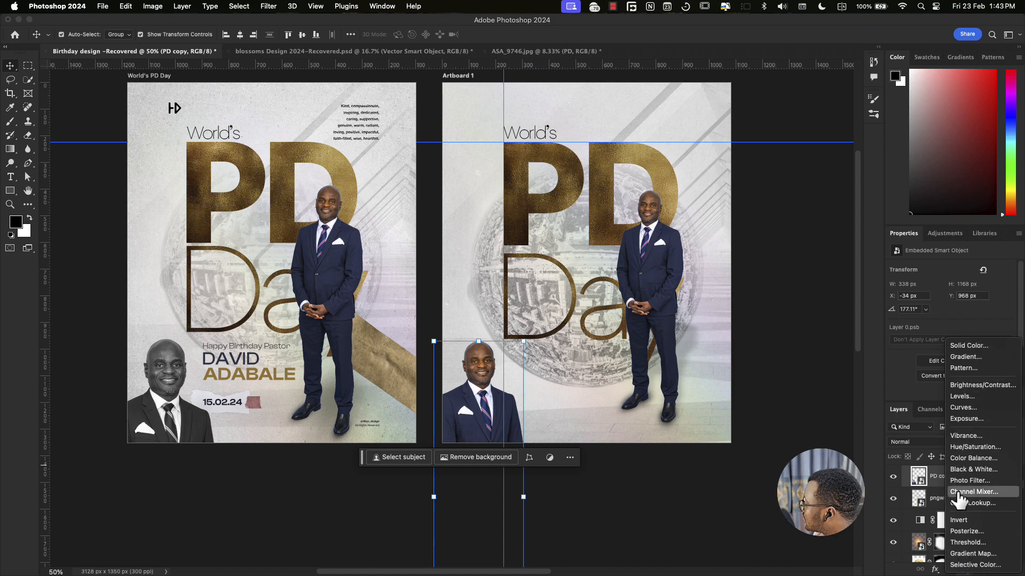
click(860, 575)
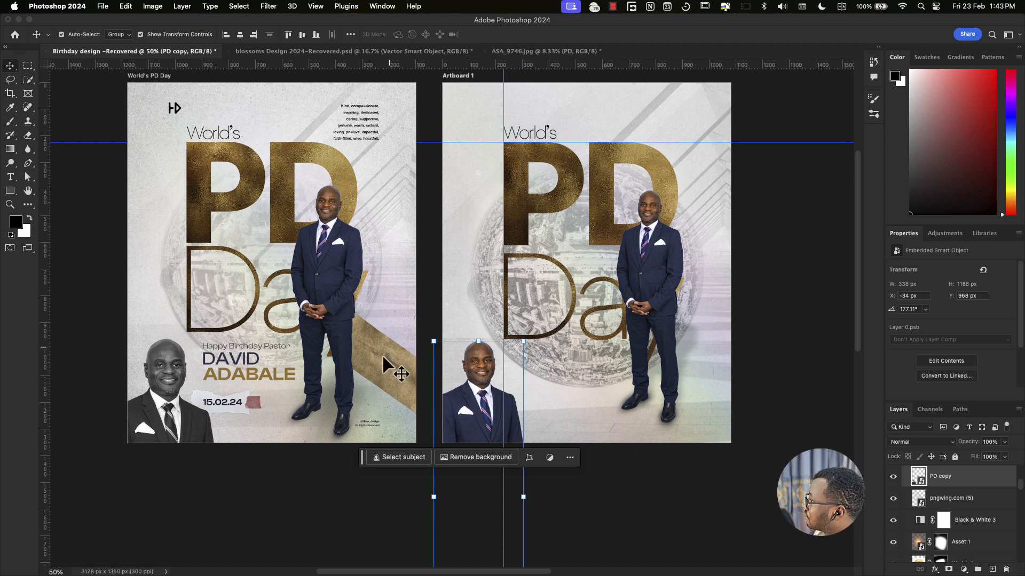
click(699, 420)
click(466, 351)
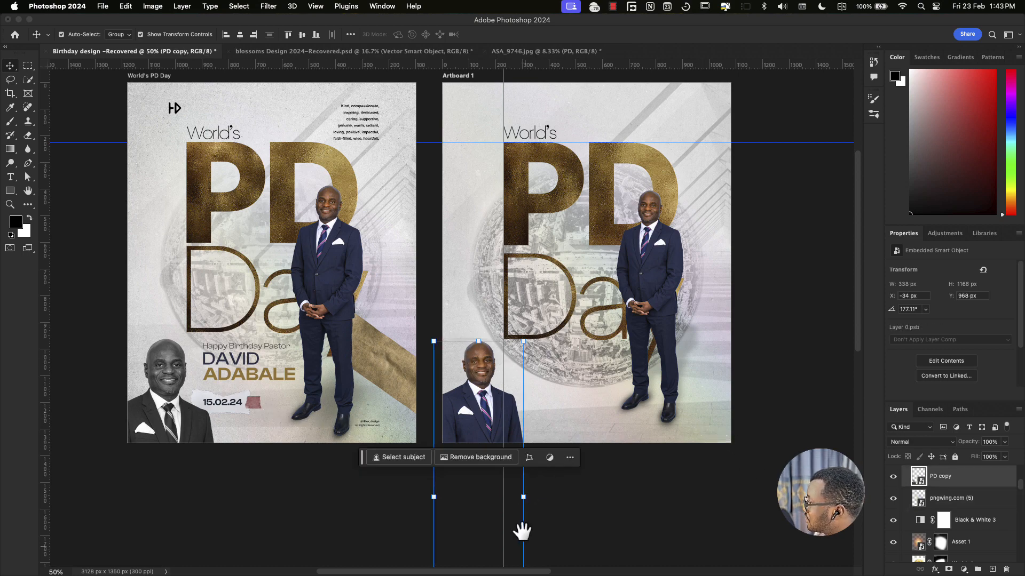
drag(522, 531, 540, 415)
drag(540, 487, 564, 543)
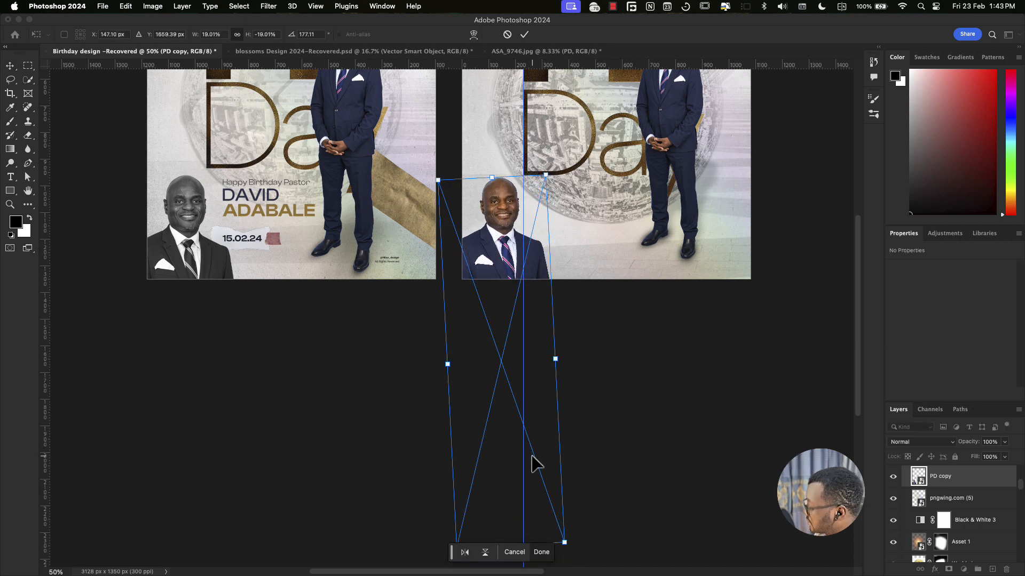
key(Return)
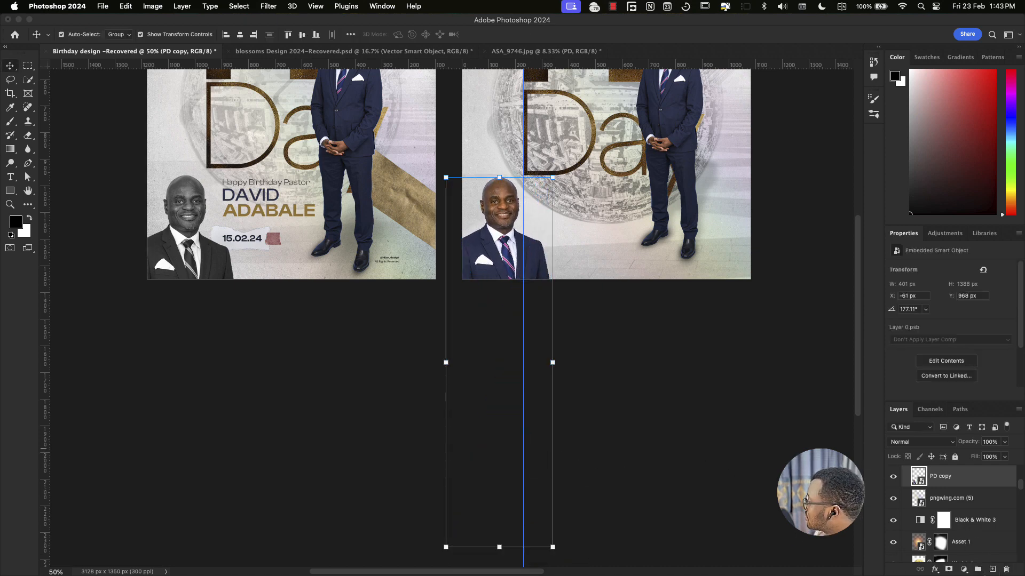
Step: Add a default Black & White adjustment layer above PD copy and clip it to that portrait
click(979, 570)
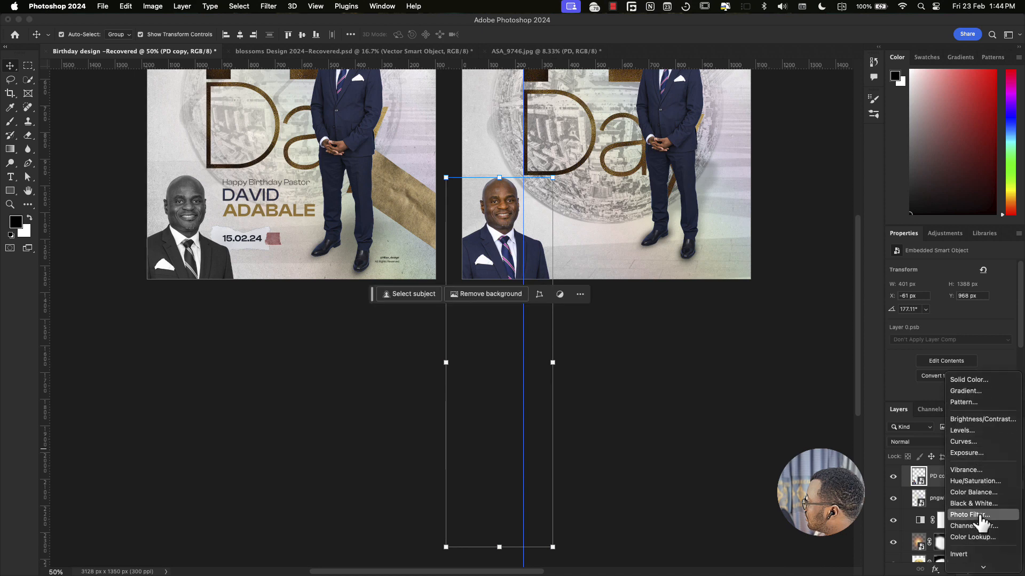
click(981, 504)
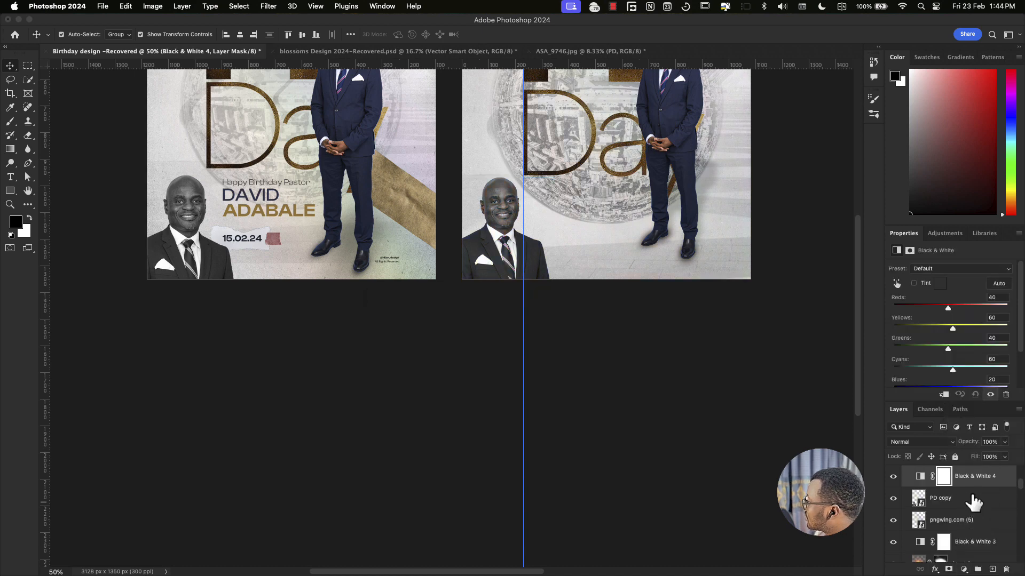
alt+click(969, 488)
drag(634, 309, 642, 431)
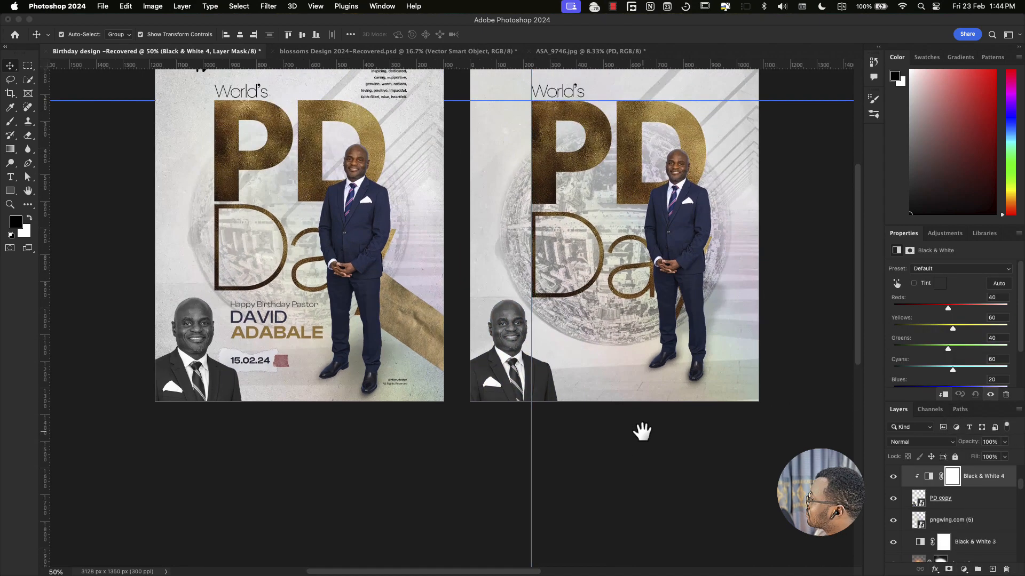
Step: Group the Happy Birthday Pastor text and the two name text layers beneath it in the World's PD Day artboard
click(559, 350)
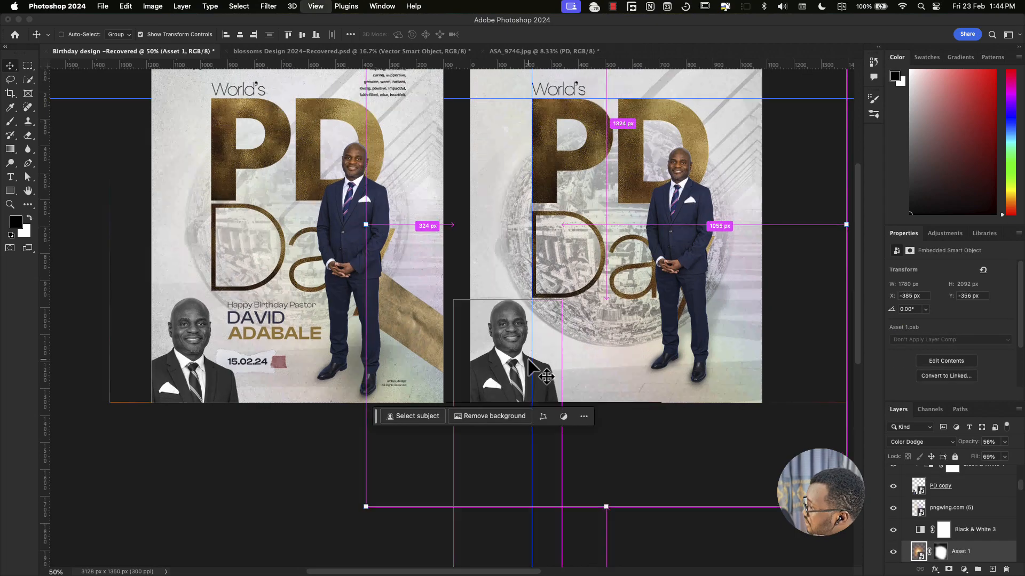
key(super+plus)
drag(428, 347, 457, 335)
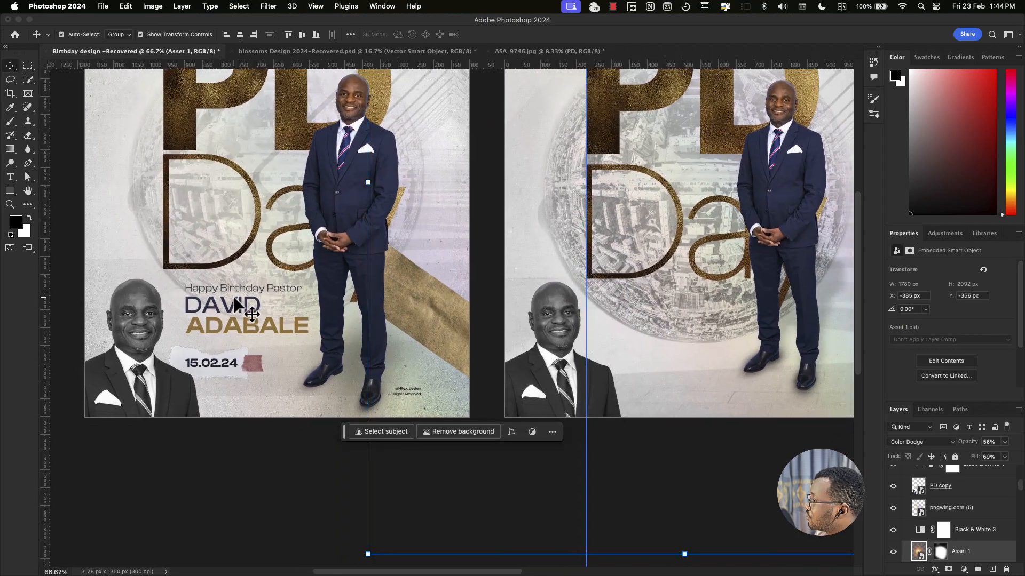
click(237, 287)
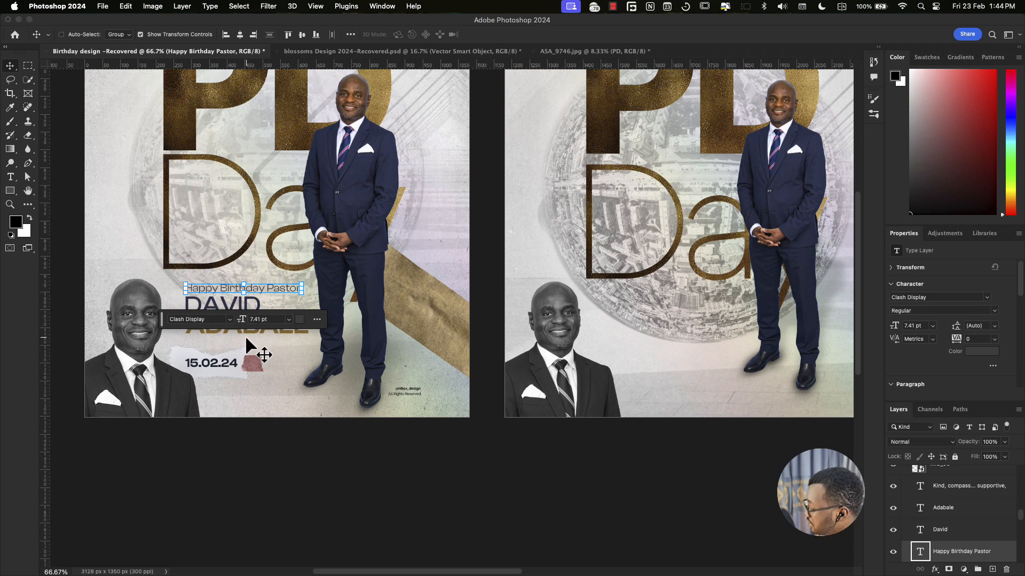
key(super+plus)
drag(203, 373, 310, 377)
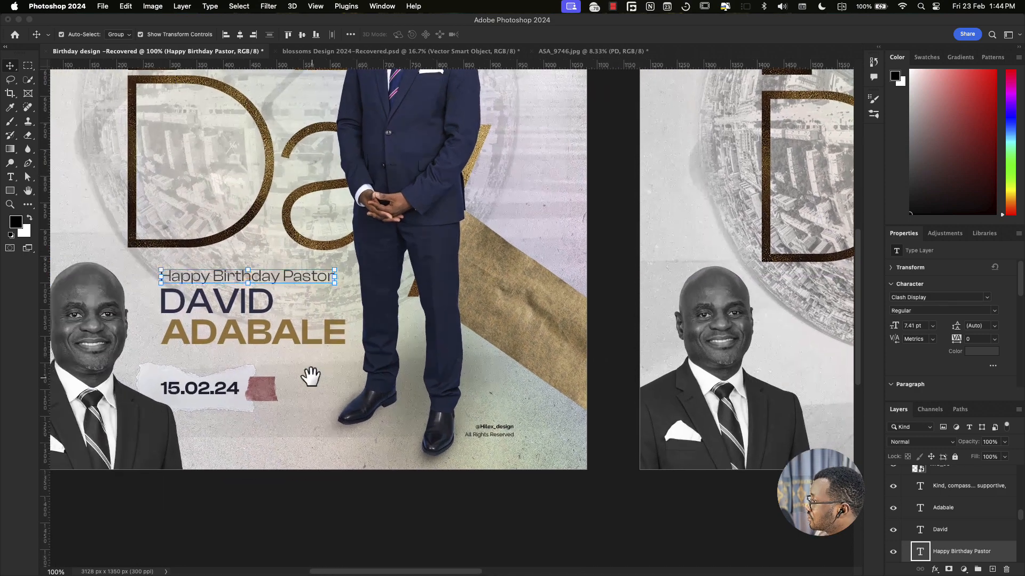
click(320, 342)
shift+click(282, 272)
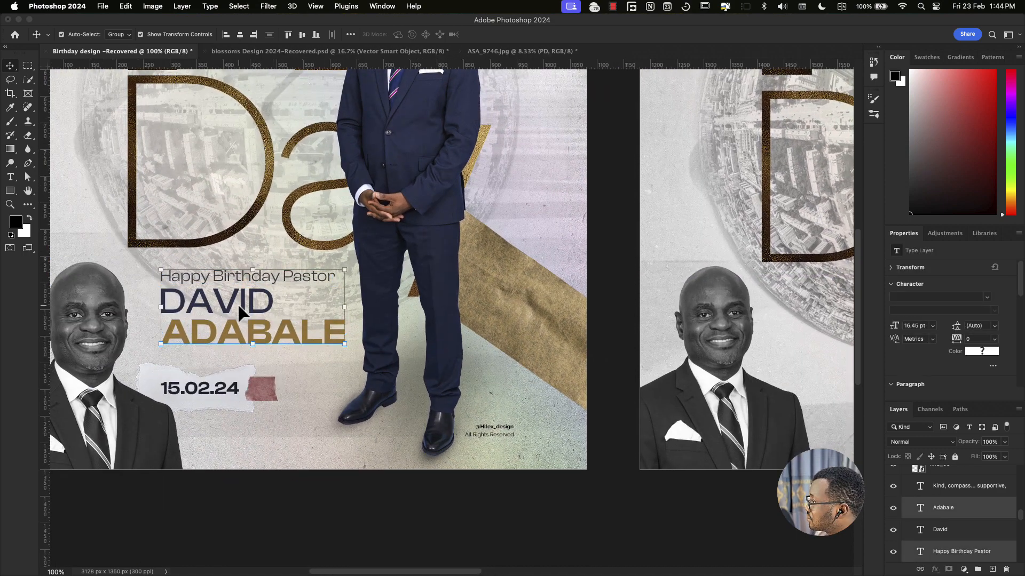
shift+click(242, 302)
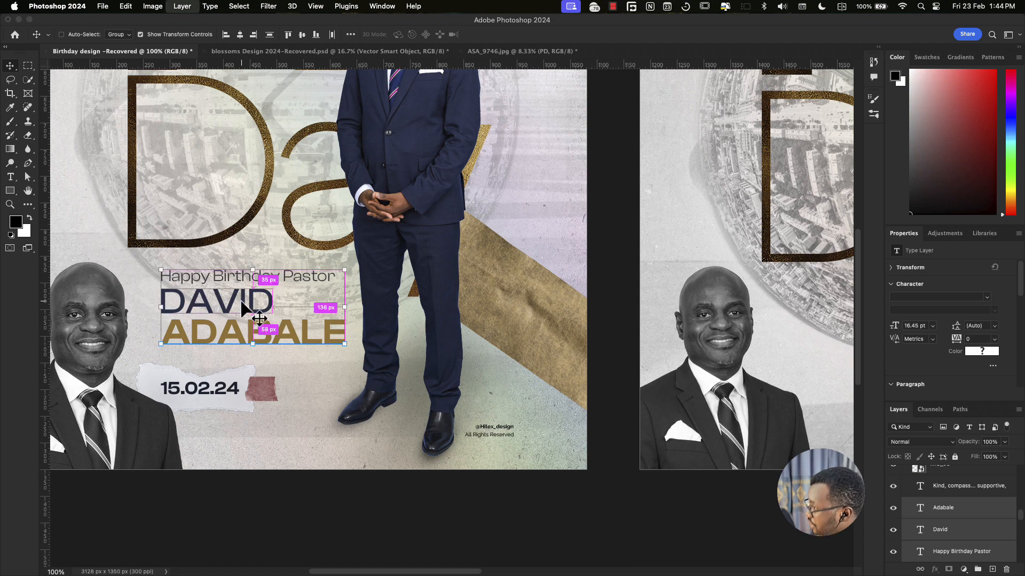
key(super+g)
Step: Copy the grouped birthday greeting and name text into Artboard 1, placing it below the Day lettering beside the small portrait
drag(252, 310, 575, 323)
drag(471, 338, 678, 337)
scroll(758, 352, right, 5)
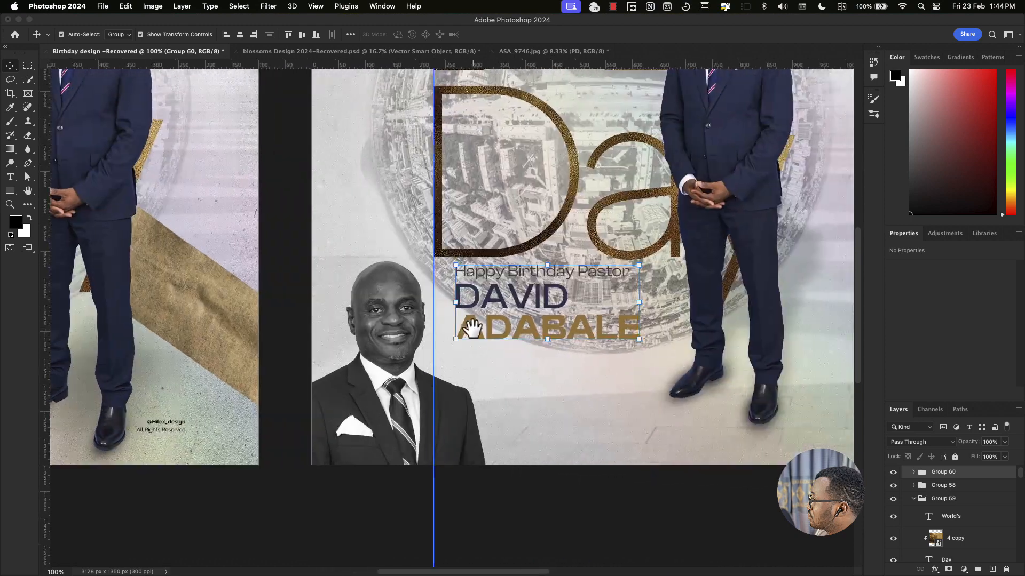
mouse_move(562, 325)
mouse_down()
mouse_move(581, 381)
mouse_move(580, 325)
mouse_up()
Step: Set the opacity of the World view layer in Artboard 1 to 30%
click(506, 178)
key(super+0)
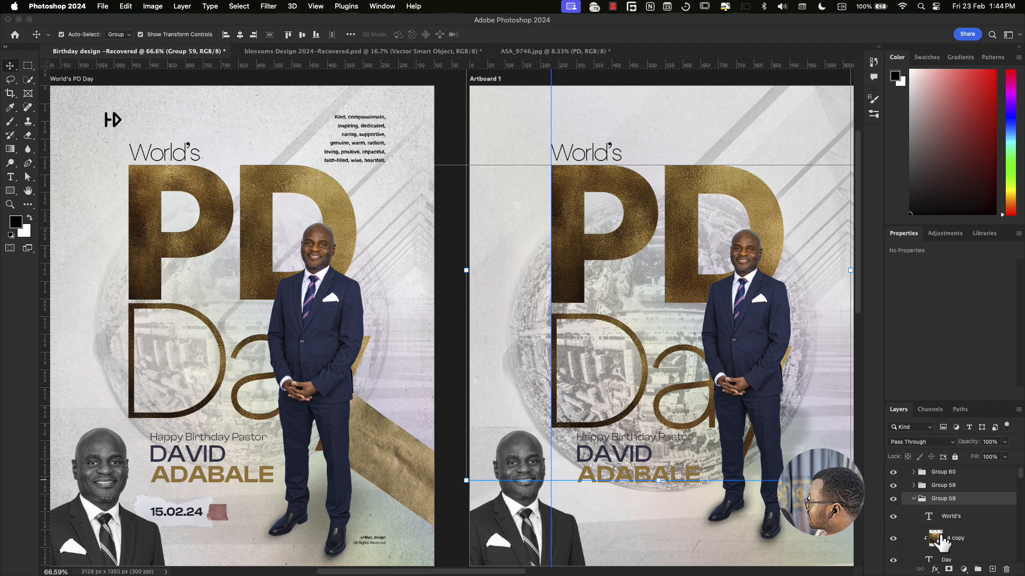
scroll(940, 539, down, 5)
scroll(941, 545, down, 5)
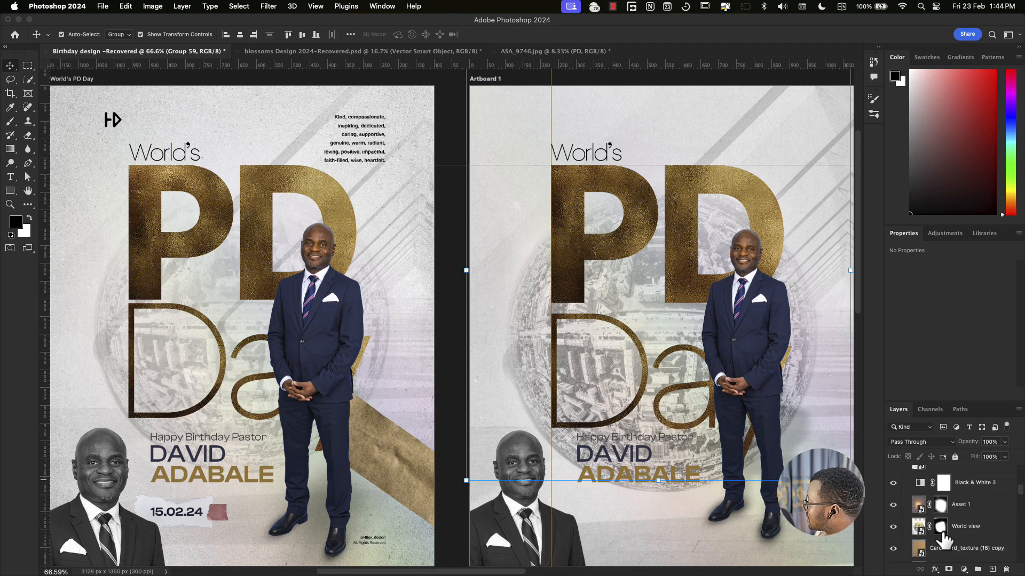
click(953, 527)
key(4)
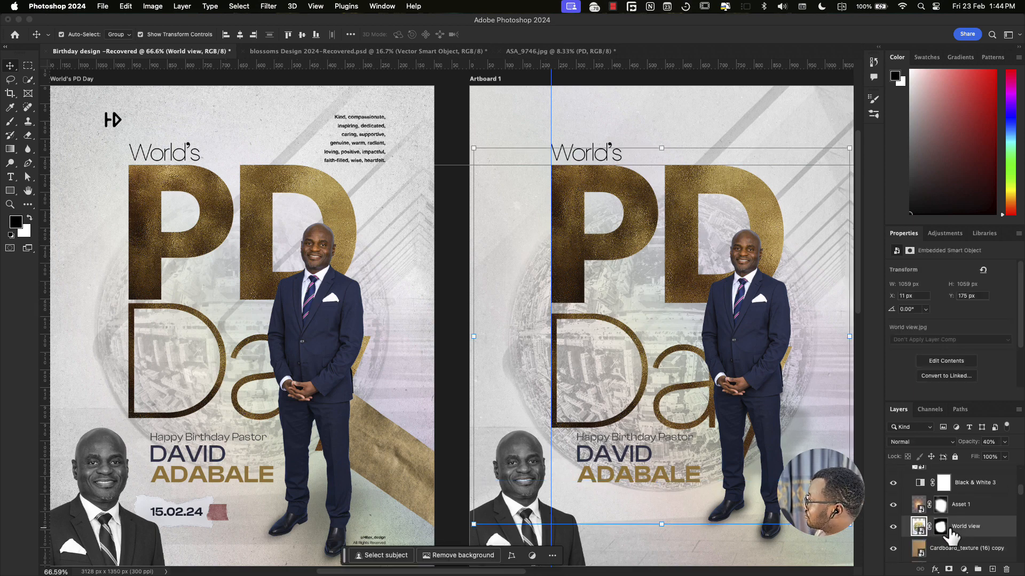
key(3)
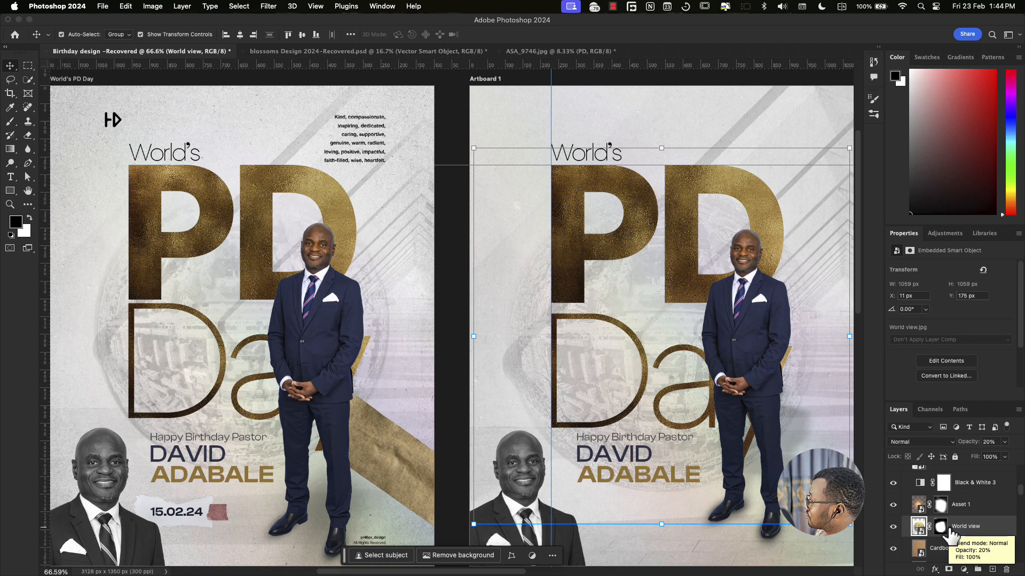
key(2)
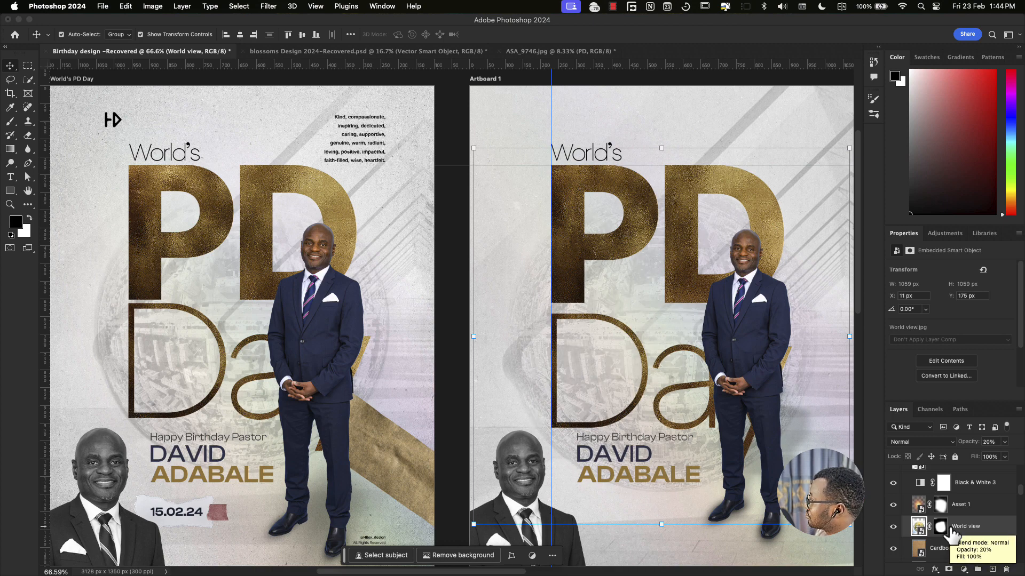
key(3)
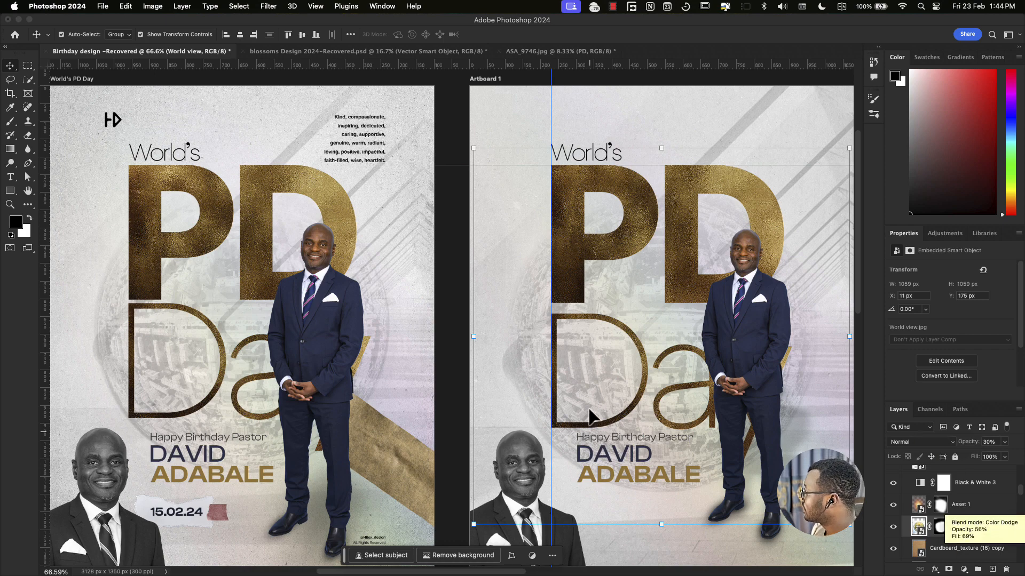
Step: Copy the Paper Tape_3 copy strip from World's PD Day into Artboard 1 and place it at X 773 px, Y 872 px
click(648, 364)
drag(656, 386, 713, 333)
click(378, 321)
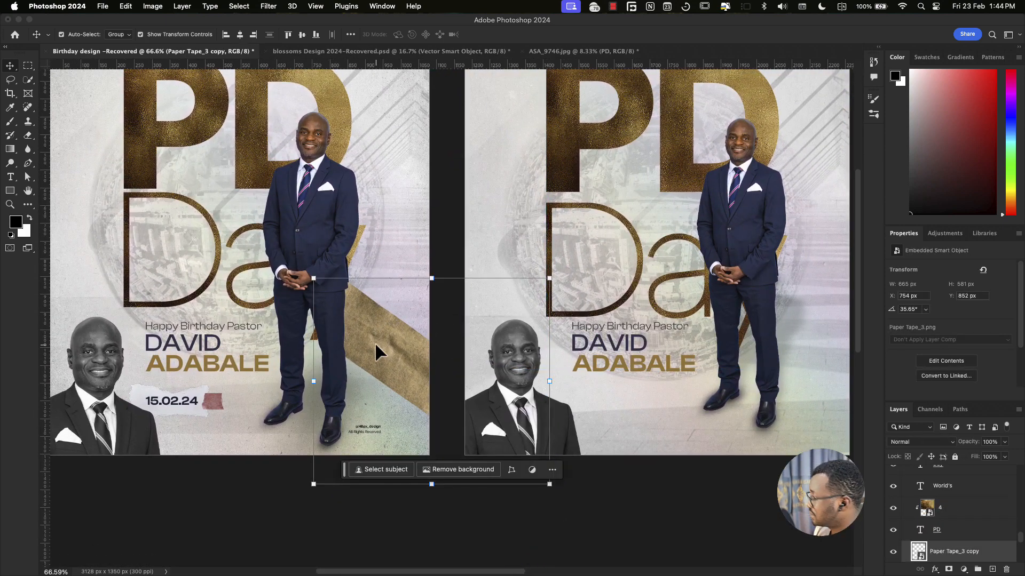
super+click(743, 236)
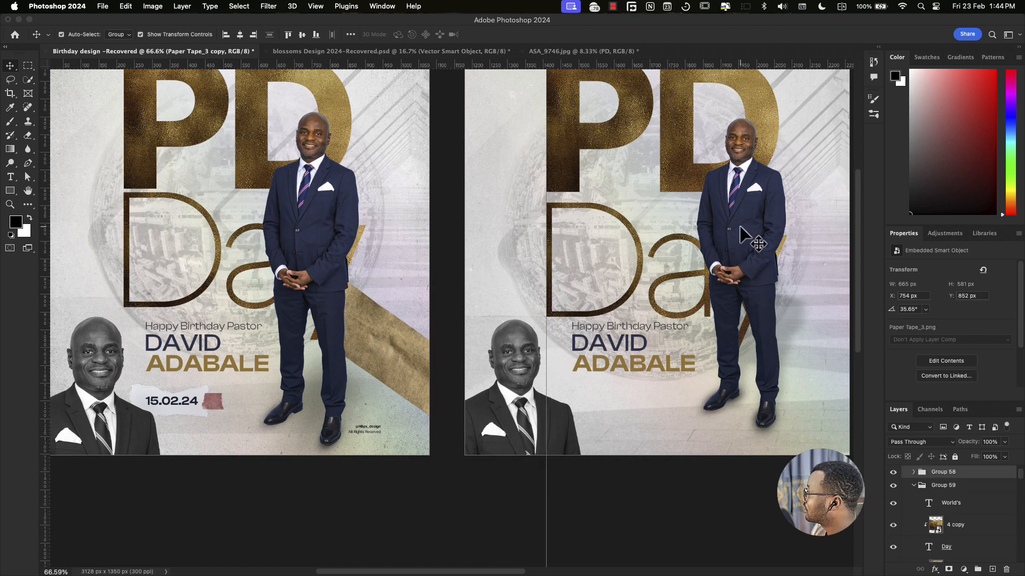
key(super+v)
scroll(788, 287, right, 5)
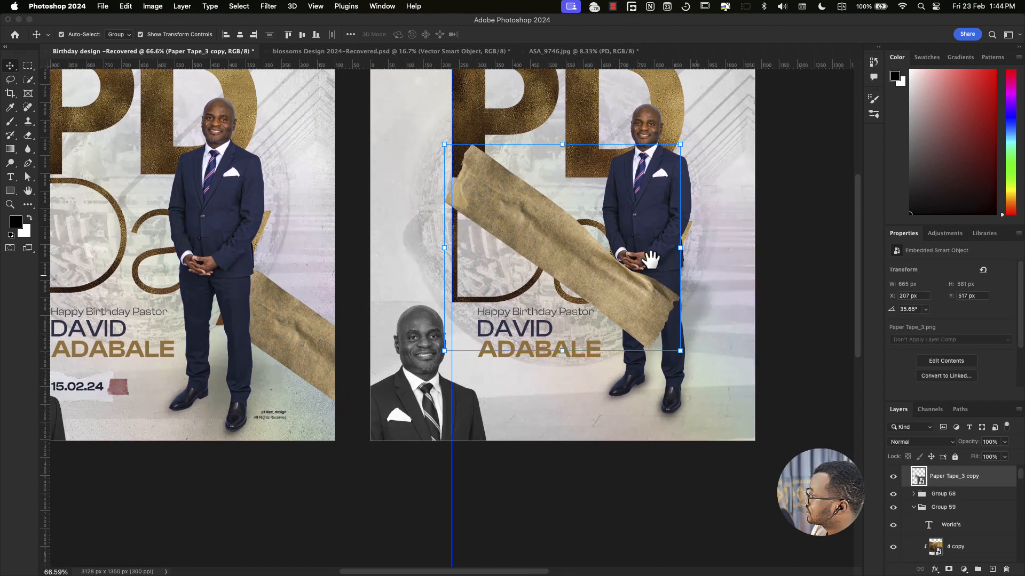
drag(495, 207, 697, 340)
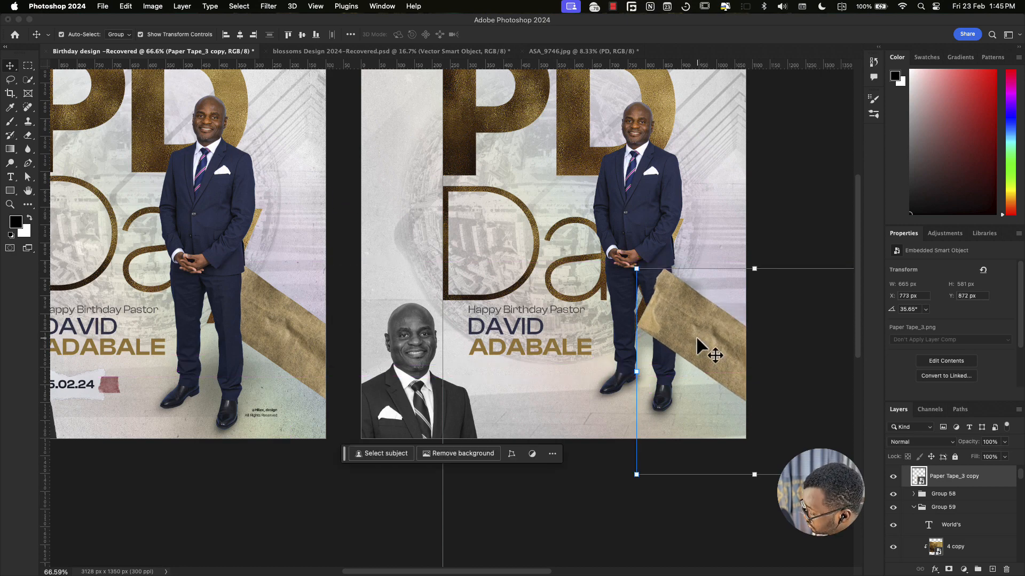
Step: Reorder the Paper Tape_3 copy layer behind the standing figure, at the top of Group 59
key(super+bracketleft)
key(super+bracketleft)
key(super+bracketleft)
key(super+bracketleft)
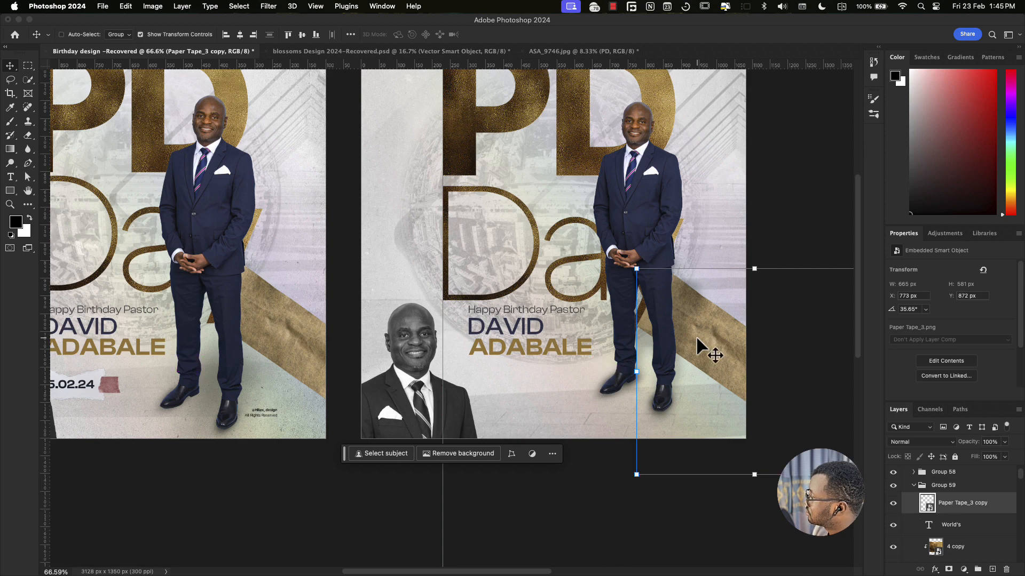
key(super+bracketright)
key(super+bracketright)
key(super+bracketright)
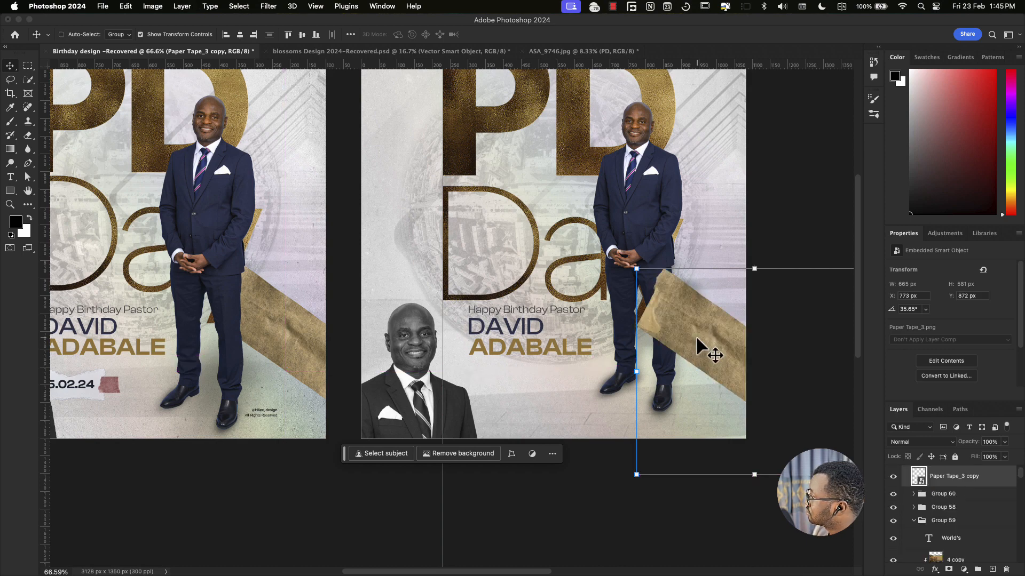
key(super+bracketleft)
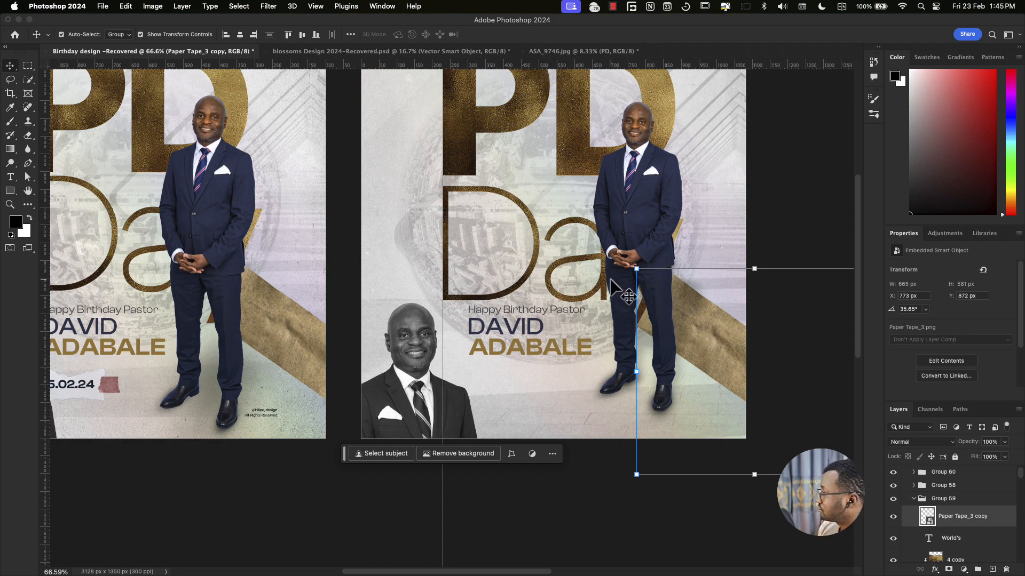
Step: Move the headline group, Group 59, up about 22 px in Artboard 1
scroll(614, 291, up, 3)
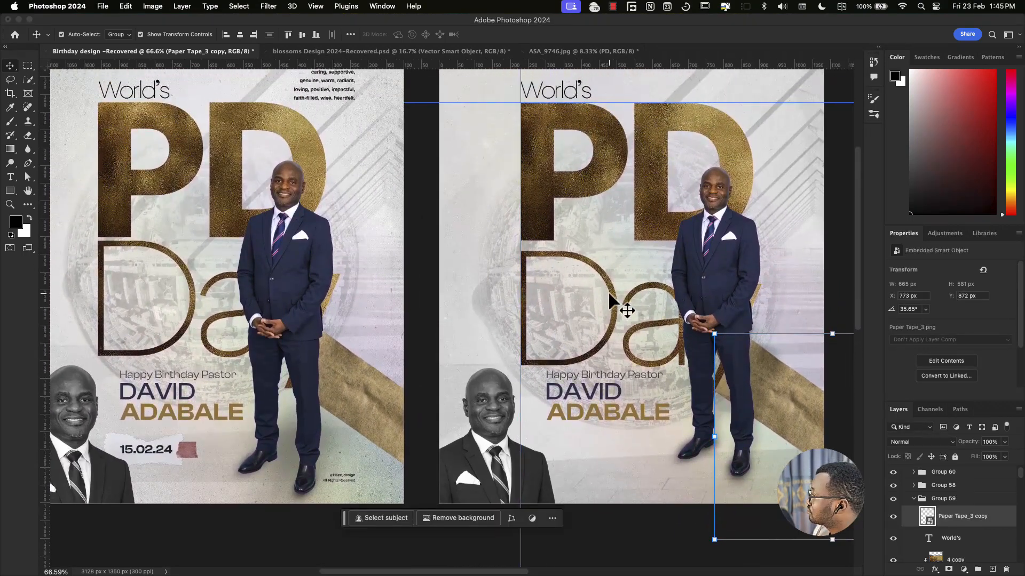
drag(610, 294, 611, 290)
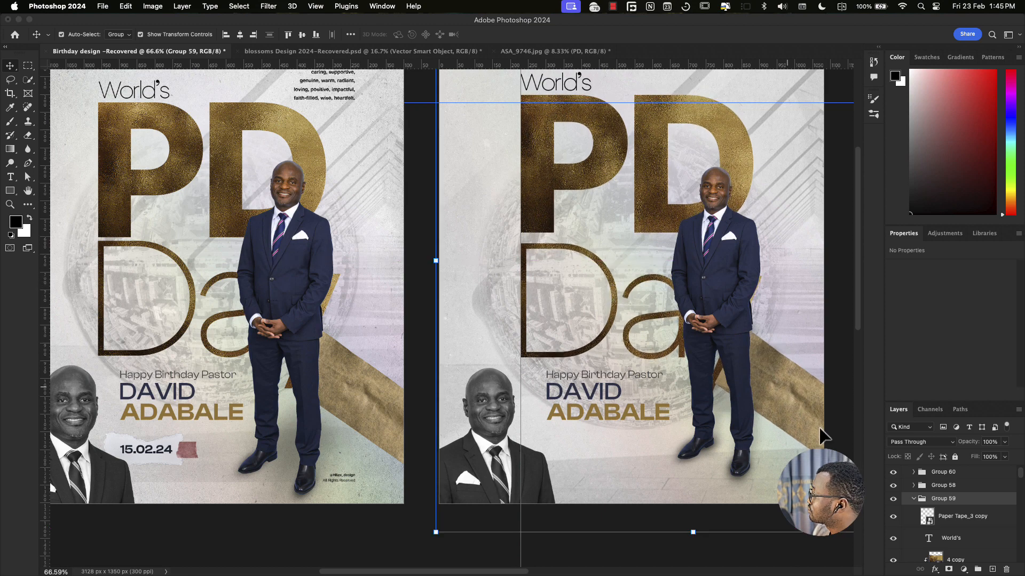
click(651, 544)
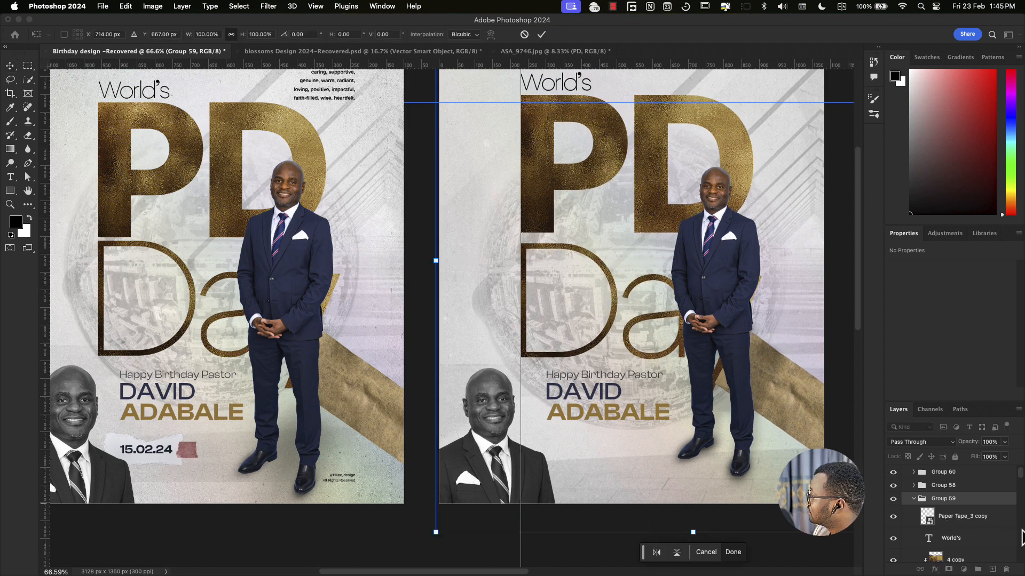
Step: Move the Paper Tape_3 copy layer below the World's text layer inside Group 59
scroll(1021, 536, down, 4)
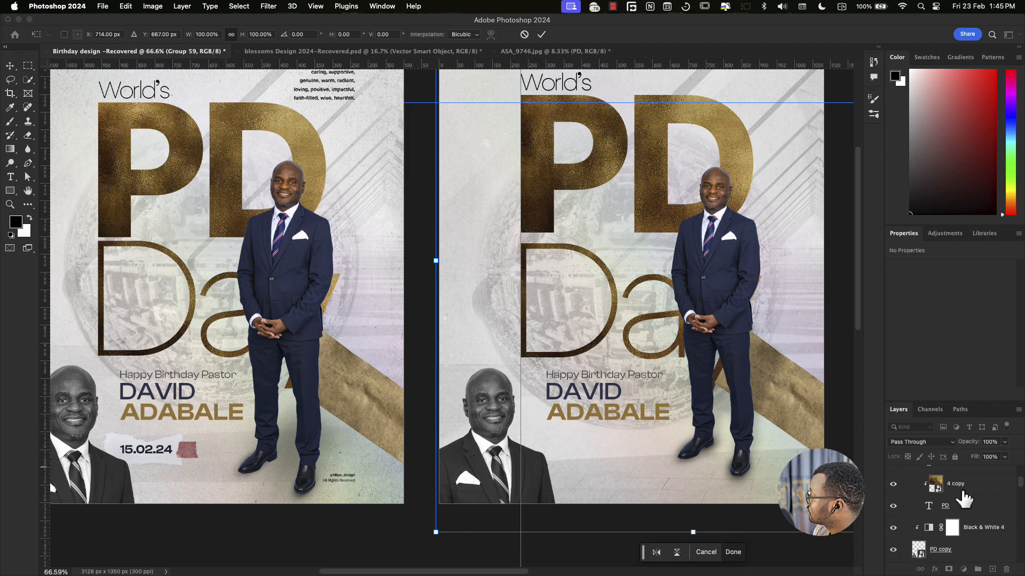
scroll(964, 499, up, 3)
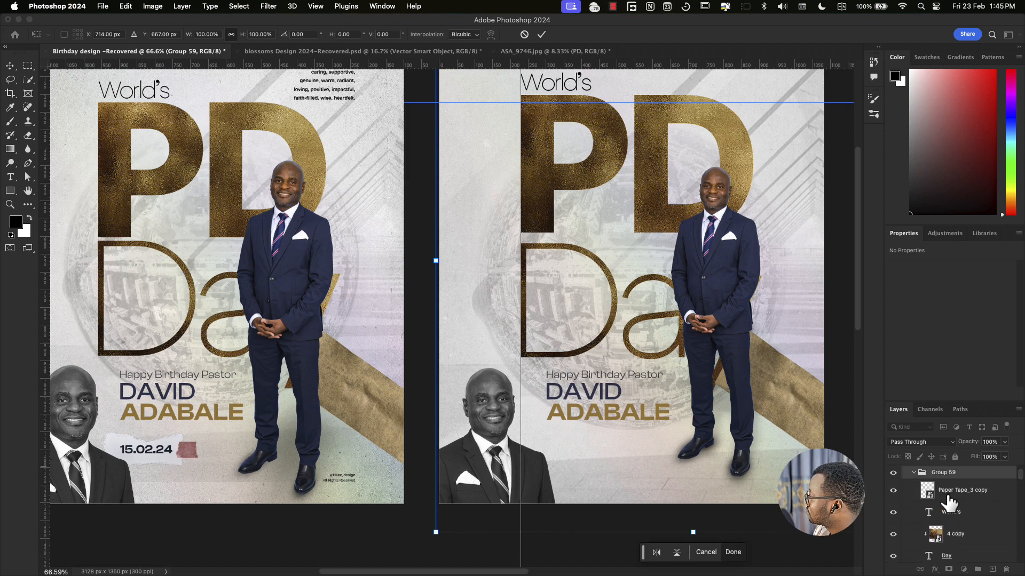
click(949, 501)
drag(950, 501, 948, 521)
scroll(914, 510, down, 2)
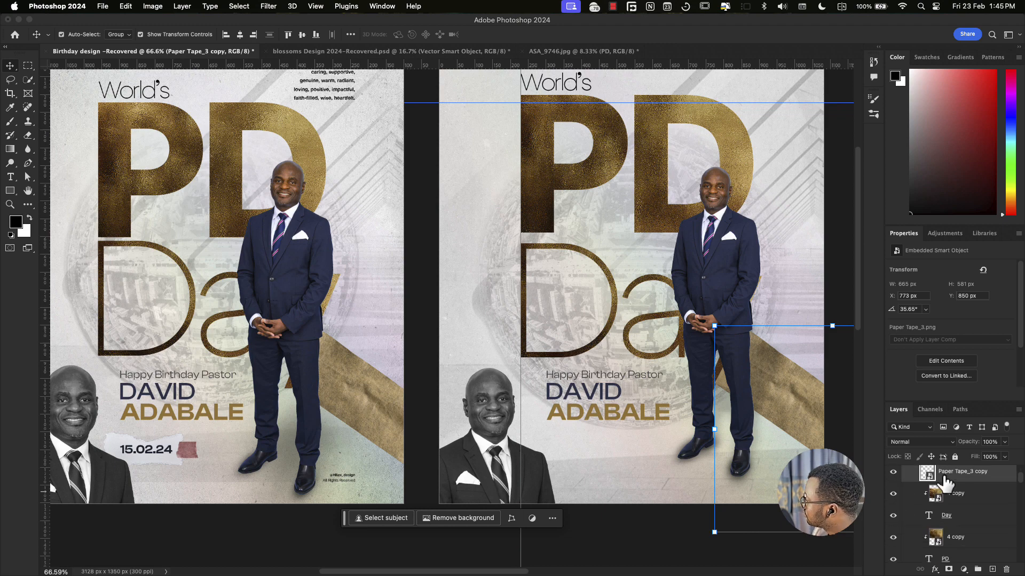
Step: Move the Paper Tape_3 copy layer below the Day text layer inside Group 59
drag(943, 476, 946, 527)
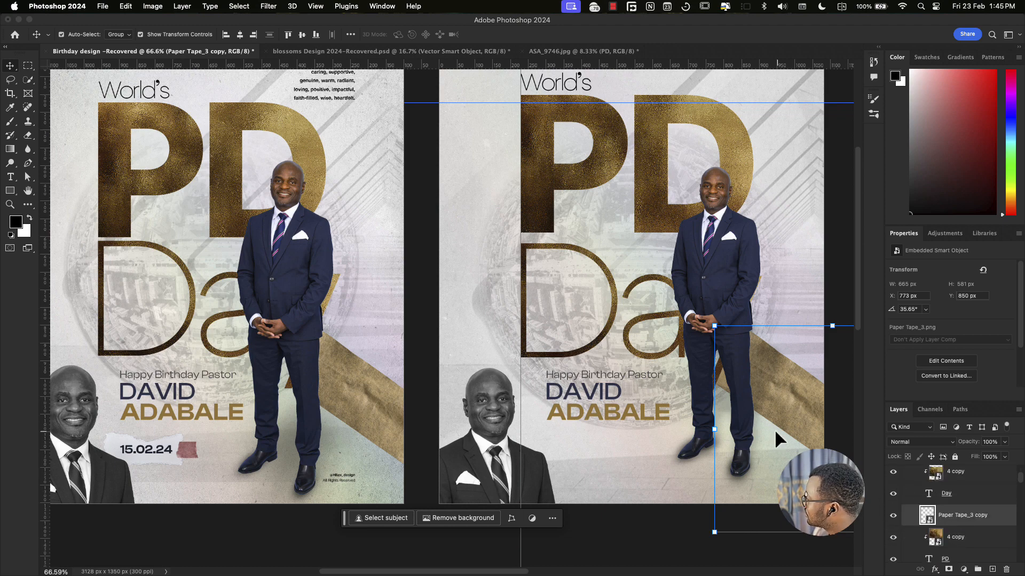
scroll(762, 418, up, 3)
scroll(761, 418, left, 2)
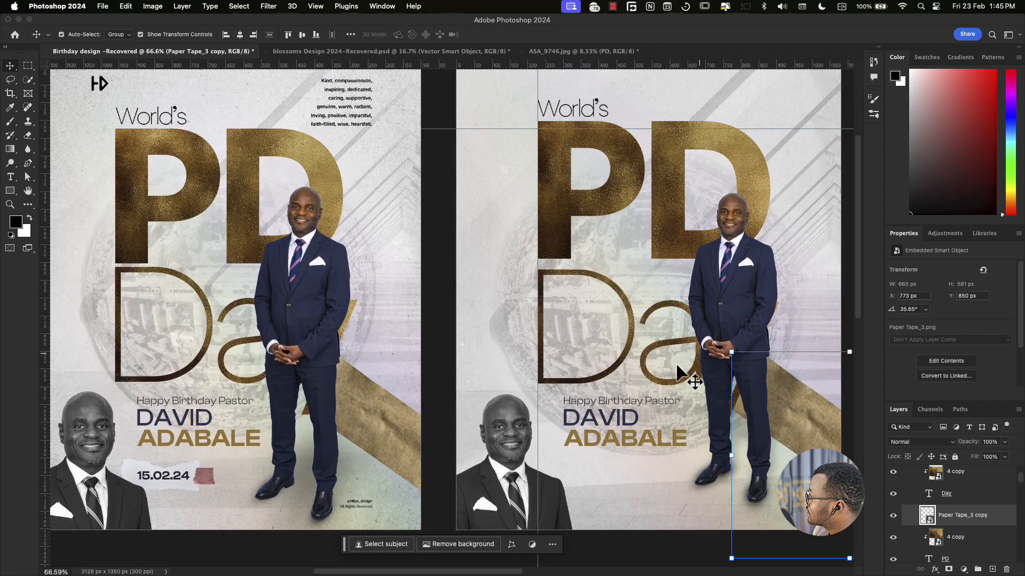
Step: Scale the Day text in Artboard 1 up to 105.69%, keeping its upper-left corner in place
click(644, 352)
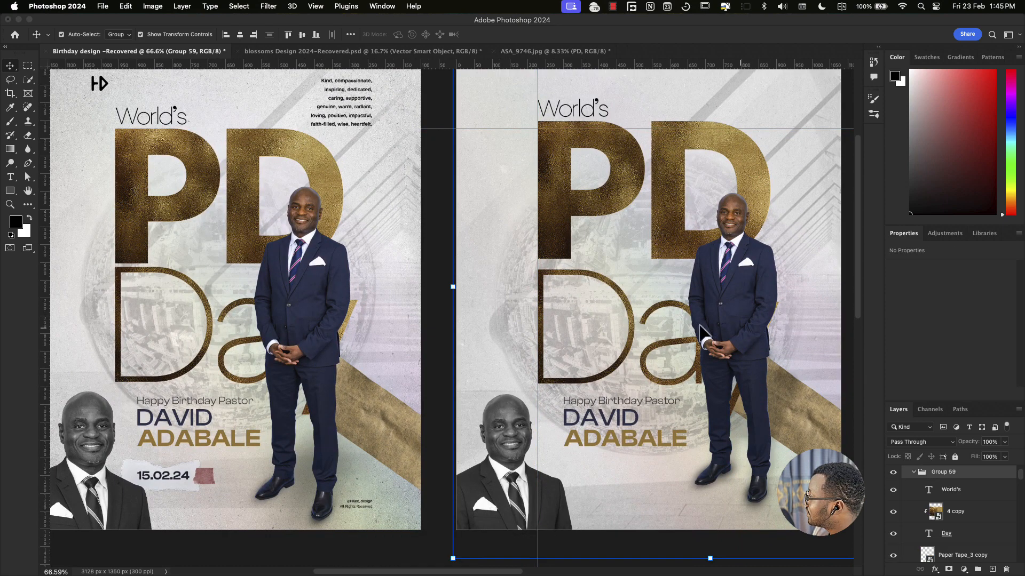
key(t)
double_click(629, 322)
click(800, 407)
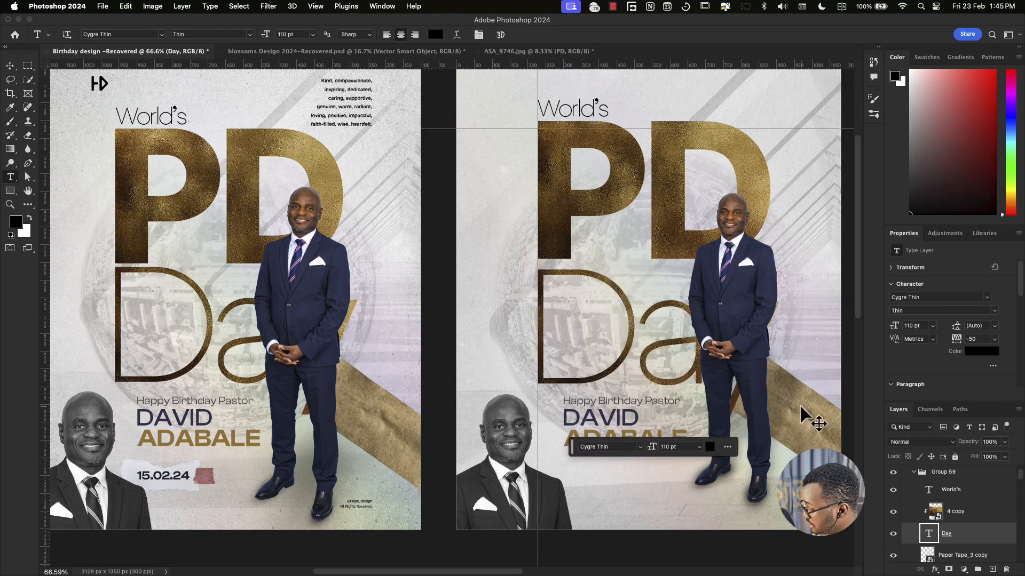
key(super+t)
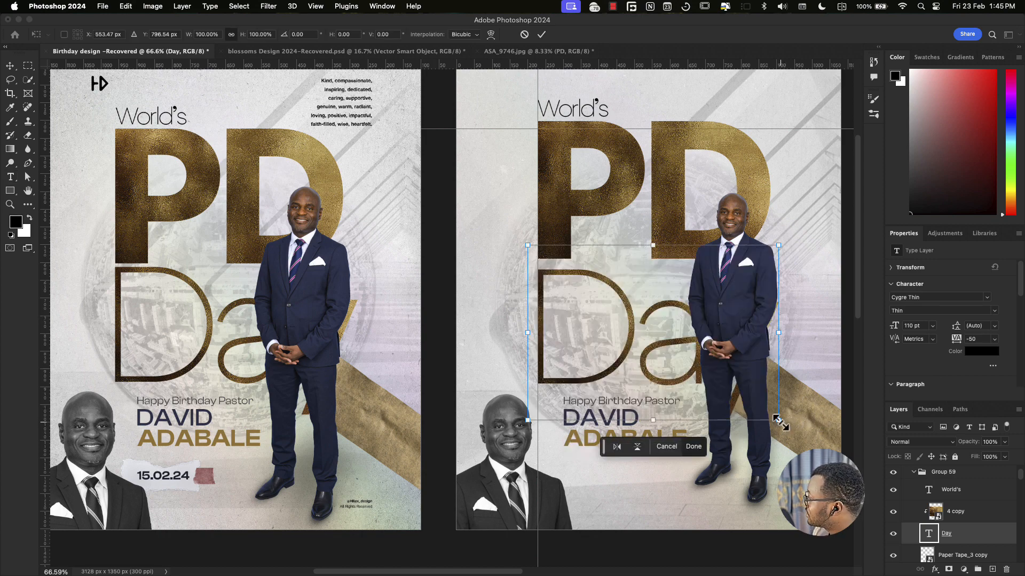
drag(778, 420, 792, 429)
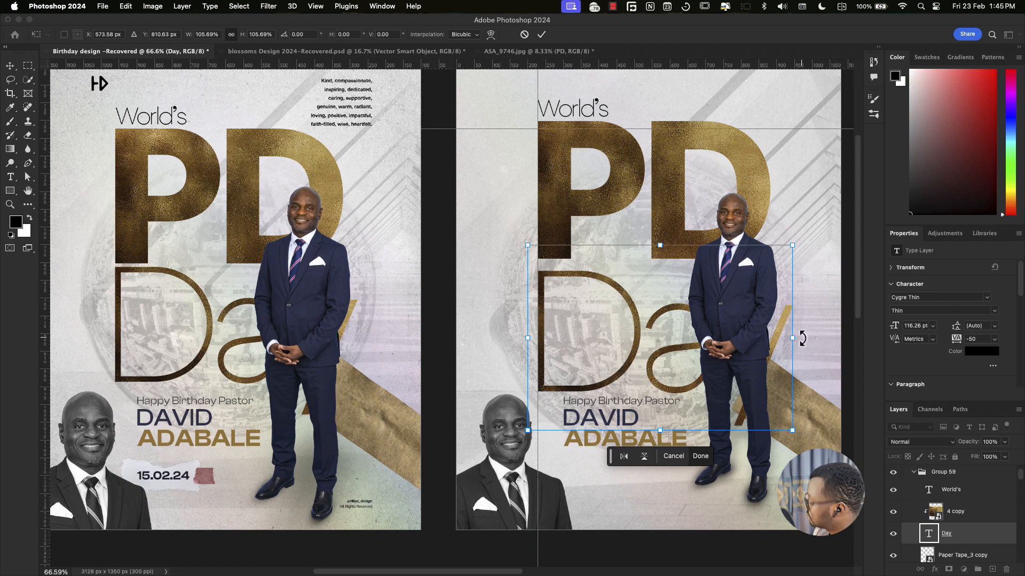
key(Return)
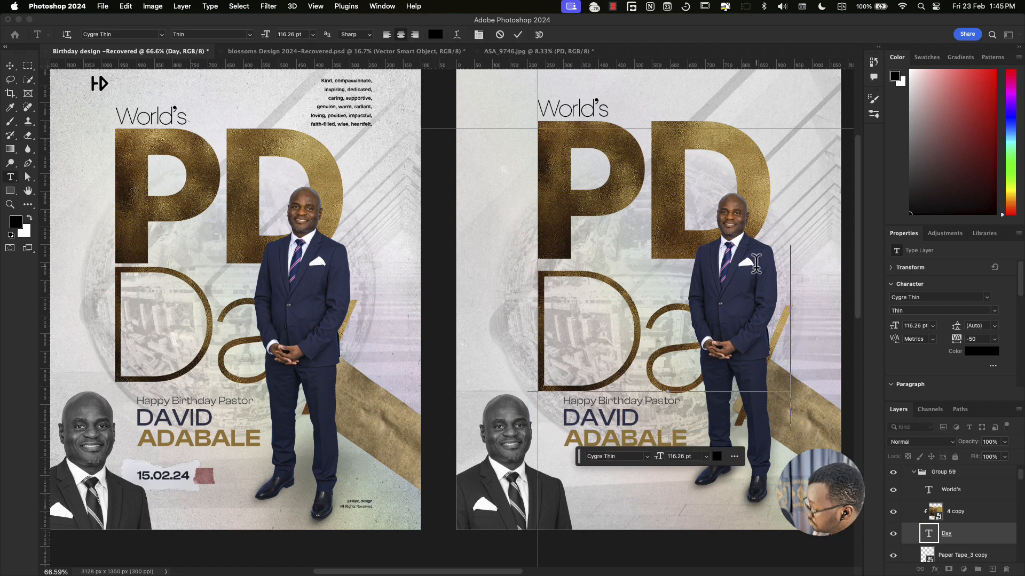
key(Escape)
click(739, 232)
key(Escape)
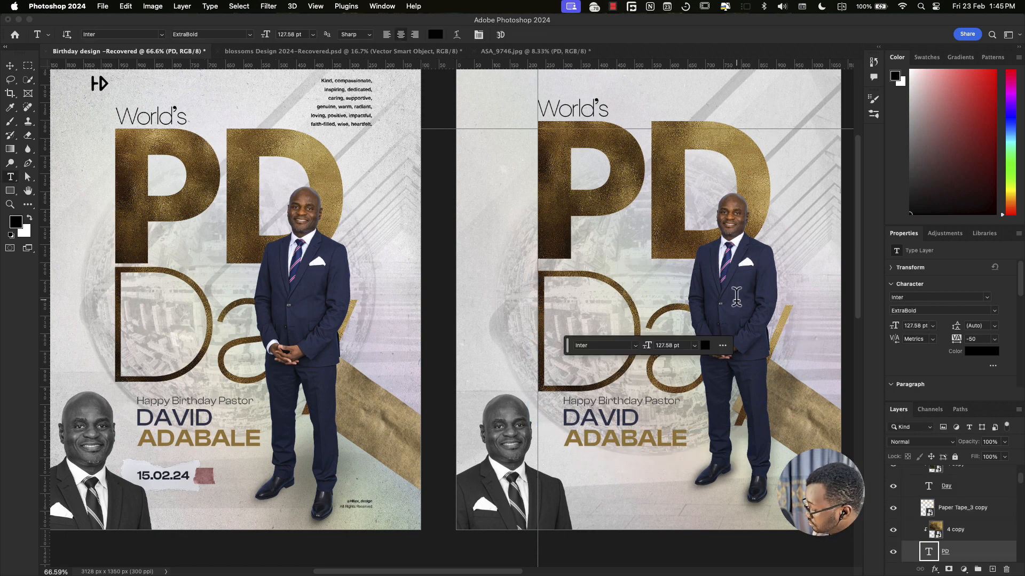
click(731, 377)
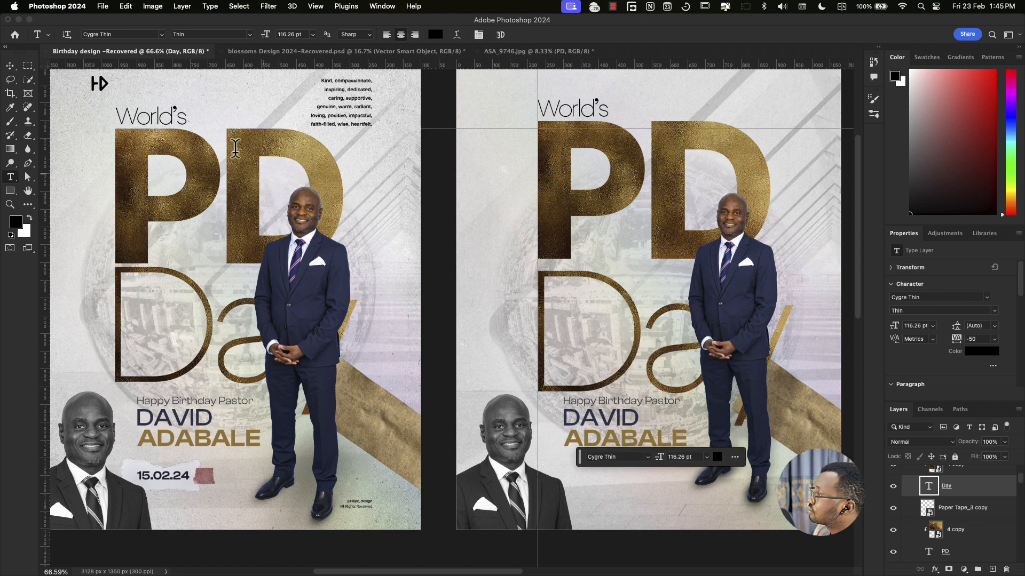
click(11, 66)
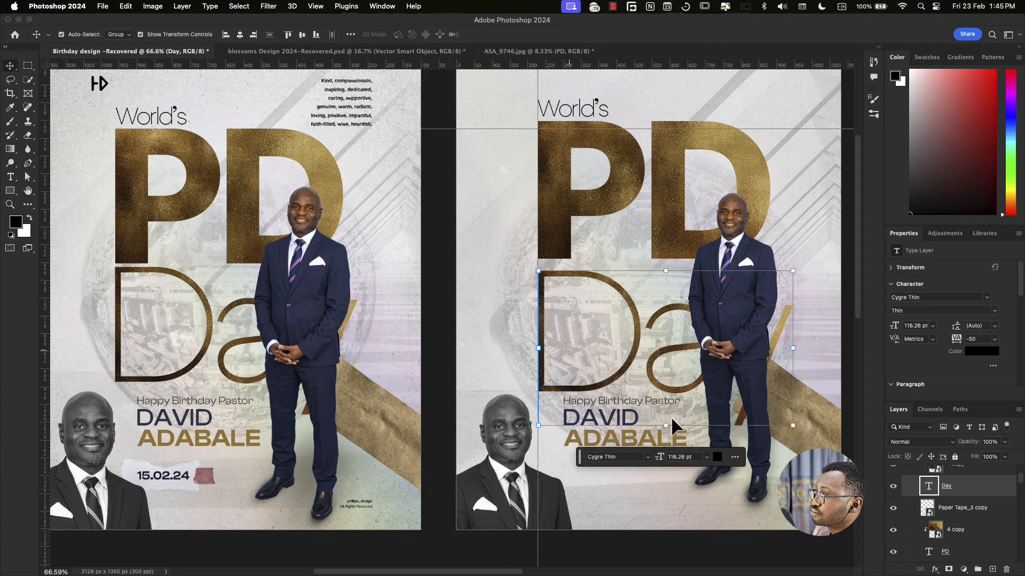
Step: Enlarge the standing figure, Group 58, to 106.50% and align its base with the lower edge of Artboard 1
click(715, 352)
scroll(713, 350, down, 5)
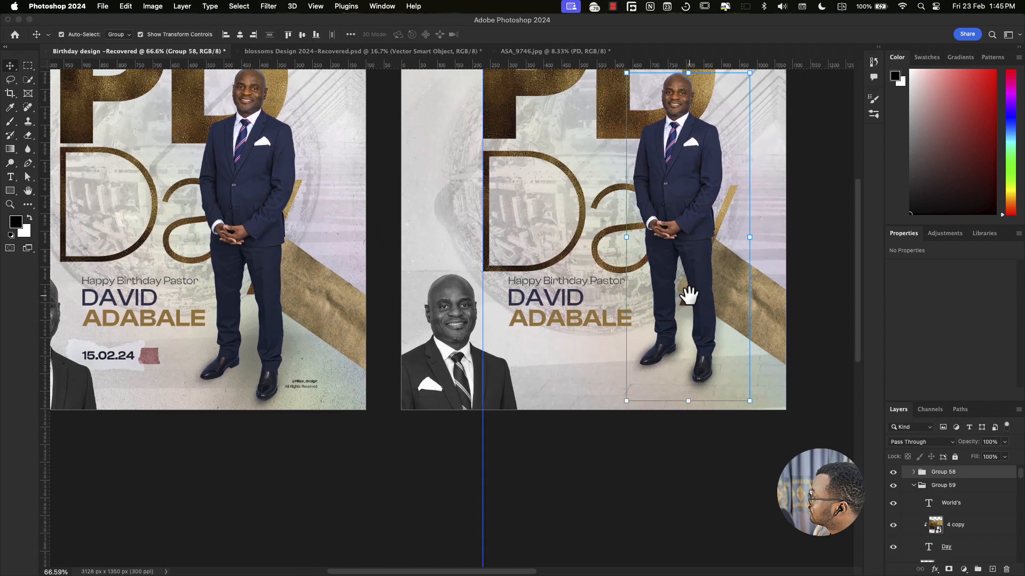
drag(689, 393, 689, 416)
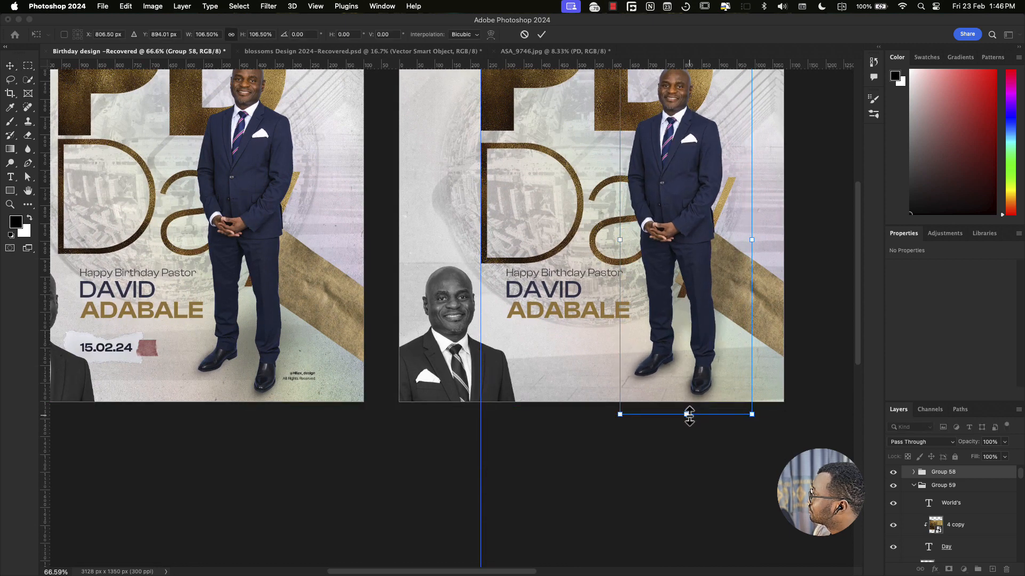
drag(693, 296, 691, 364)
drag(692, 314, 692, 303)
key(Return)
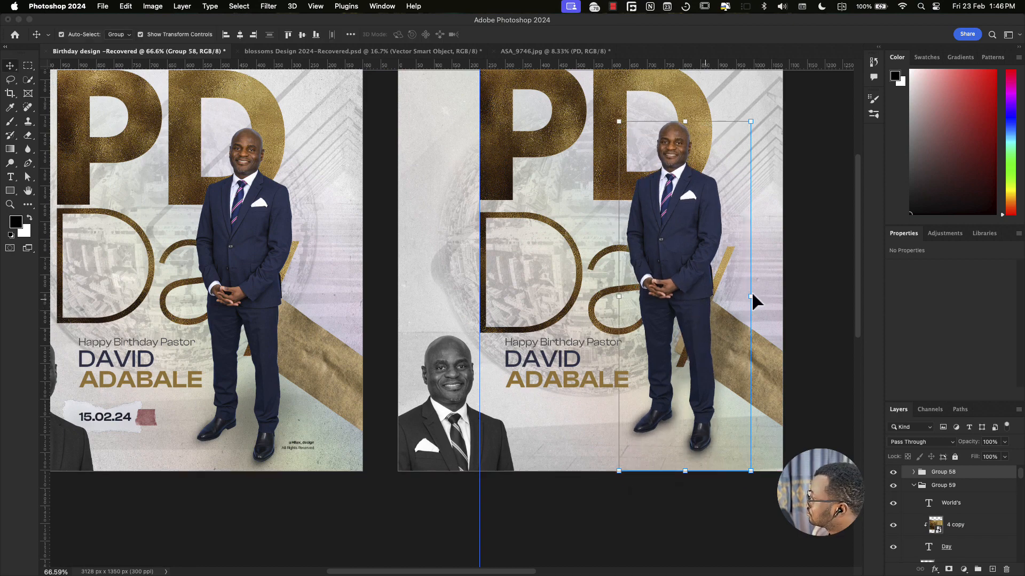
Step: Reposition the Paper Tape_3 copy strip behind the figure at X 785 px, Y 898 px
click(937, 487)
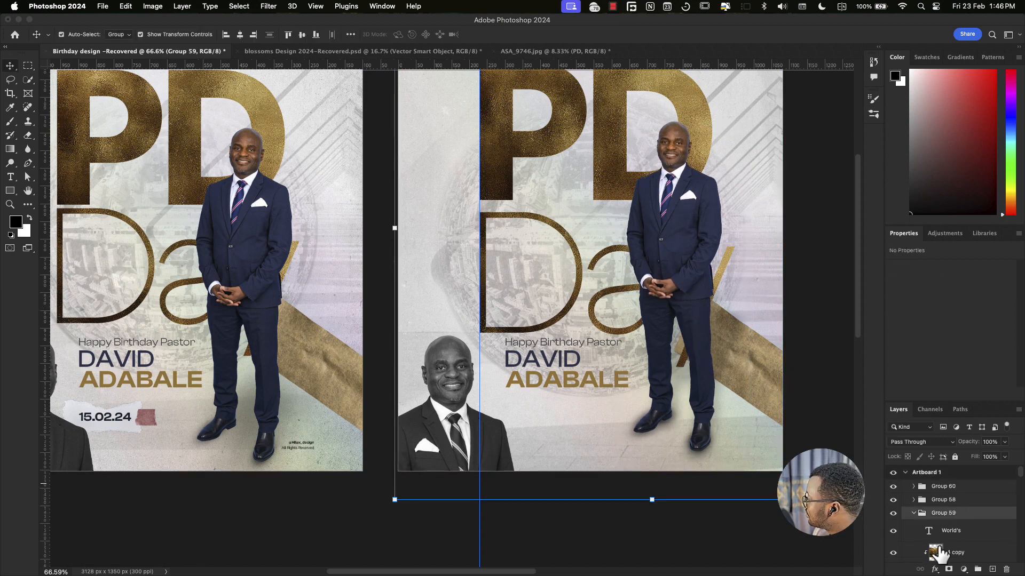
scroll(947, 553, down, 1)
scroll(947, 555, down, 4)
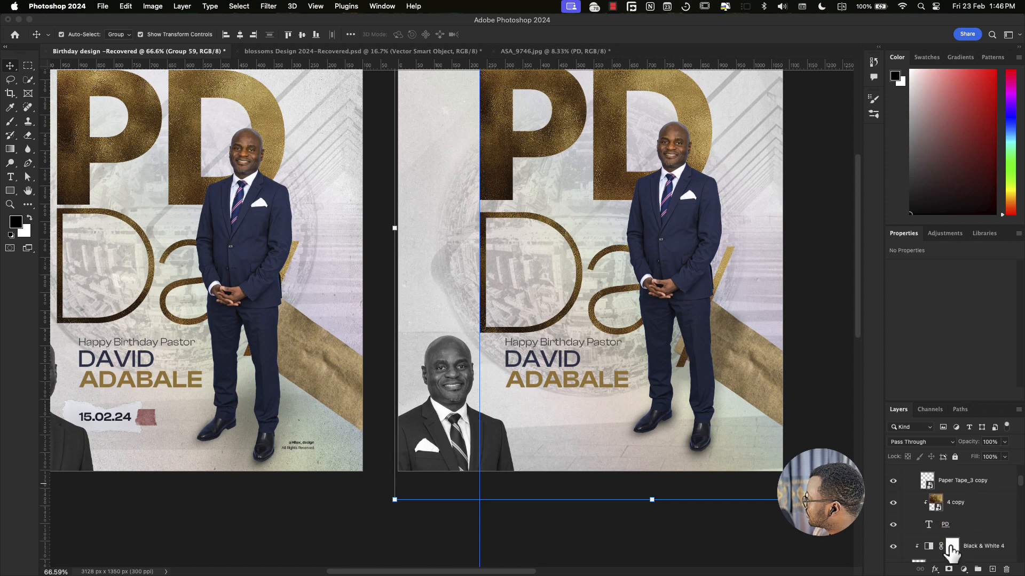
scroll(944, 533, up, 2)
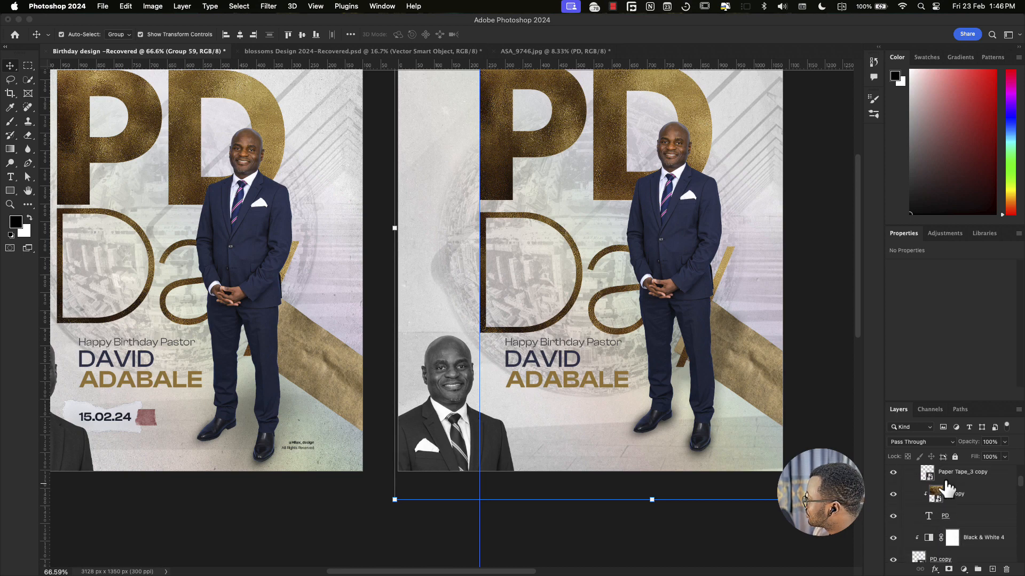
click(944, 477)
key(super+t)
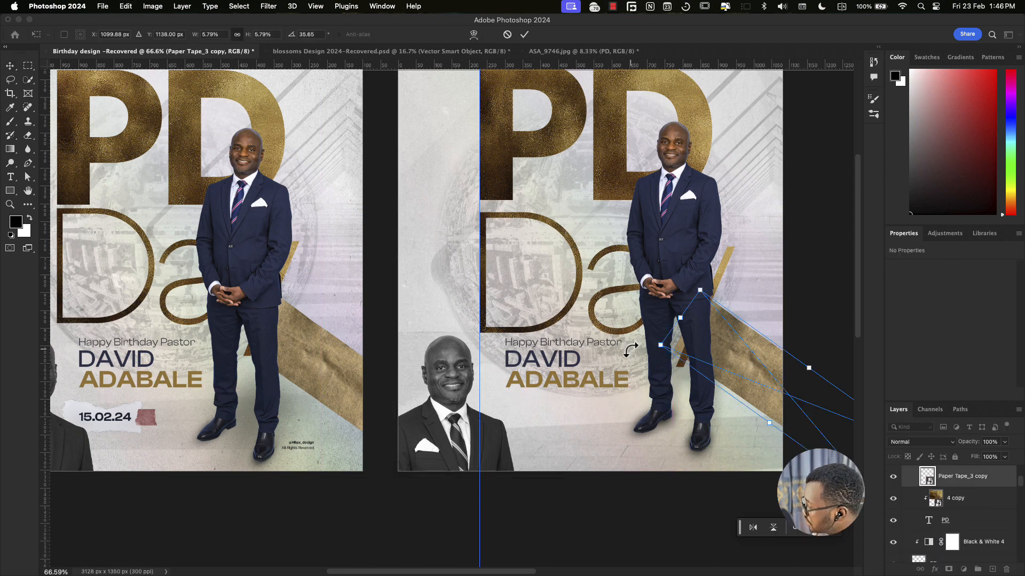
key(super+plus)
drag(604, 349, 496, 325)
drag(663, 339, 531, 322)
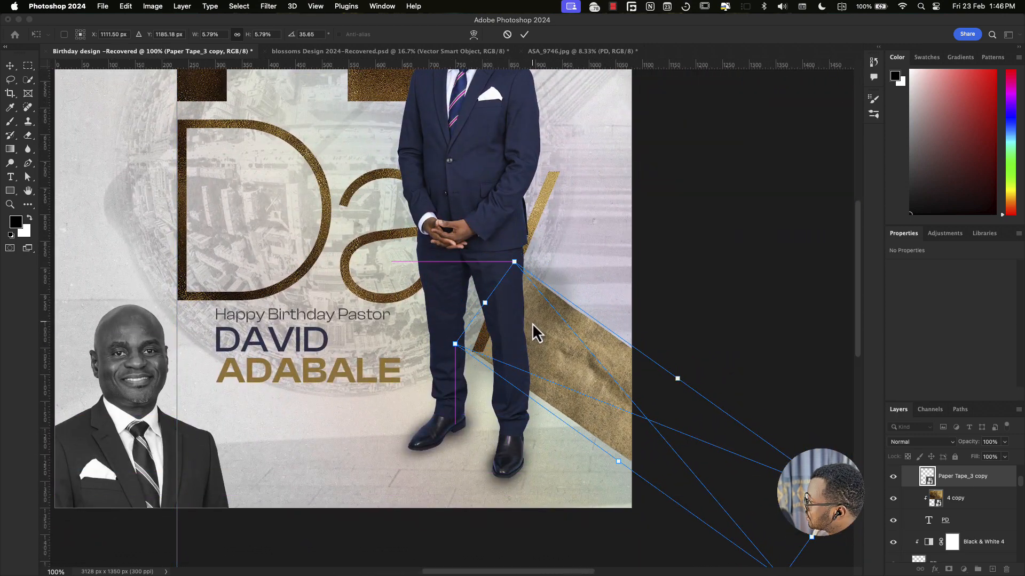
key(Return)
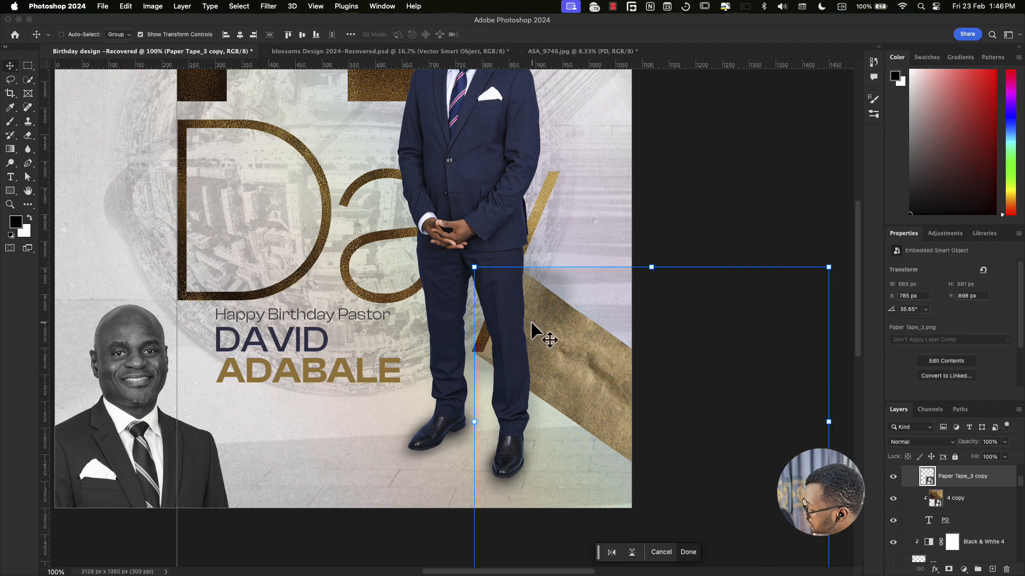
Step: Nudge the Day text, its 4 copy gold texture and the Paper Tape_3 copy strip up together by about 24 px
key(super+minus)
key(super+minus)
drag(451, 238, 464, 281)
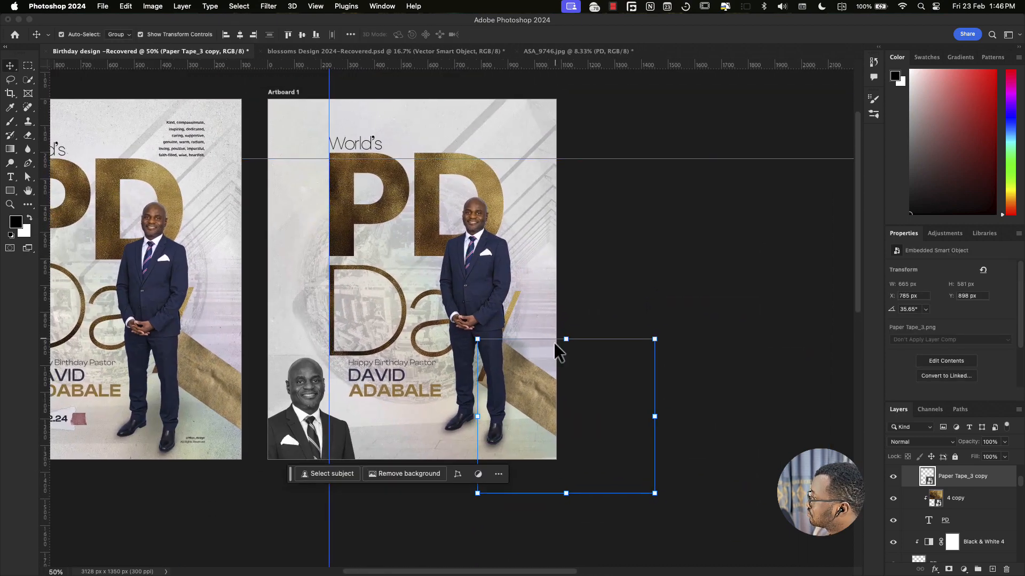
click(426, 306)
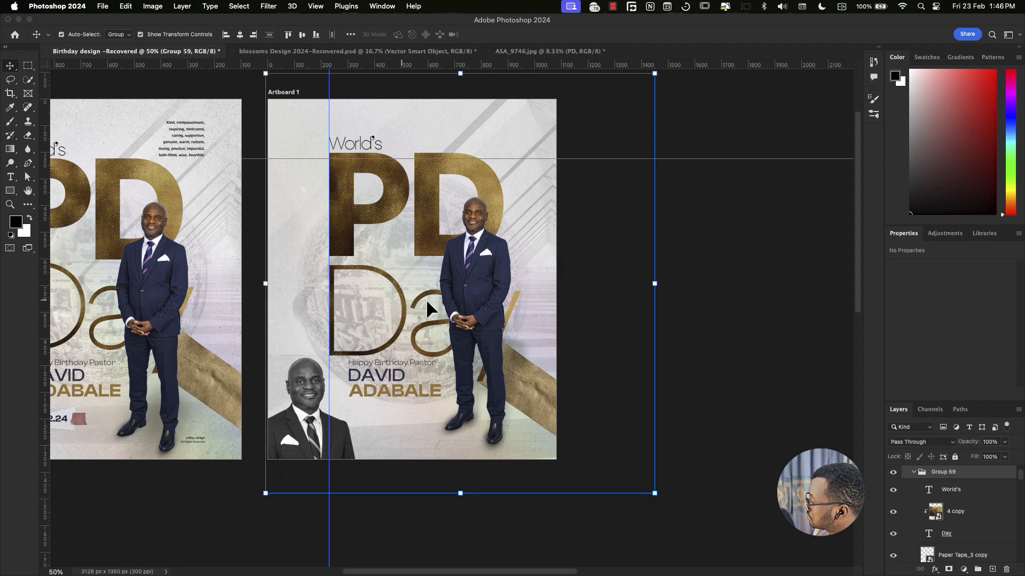
click(955, 530)
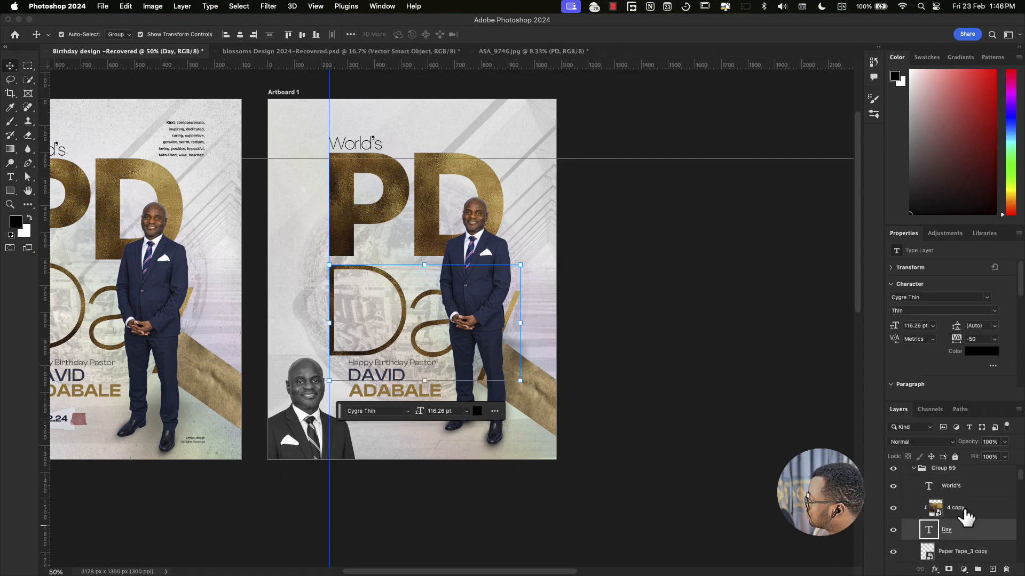
shift+click(961, 550)
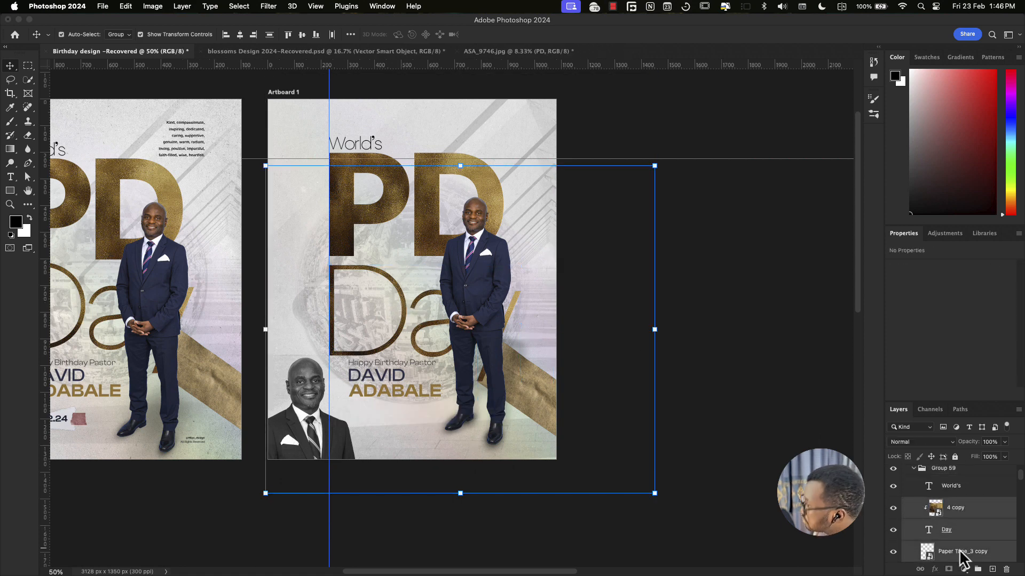
key(shift+Up)
key(shift+Up)
key(shift+Up)
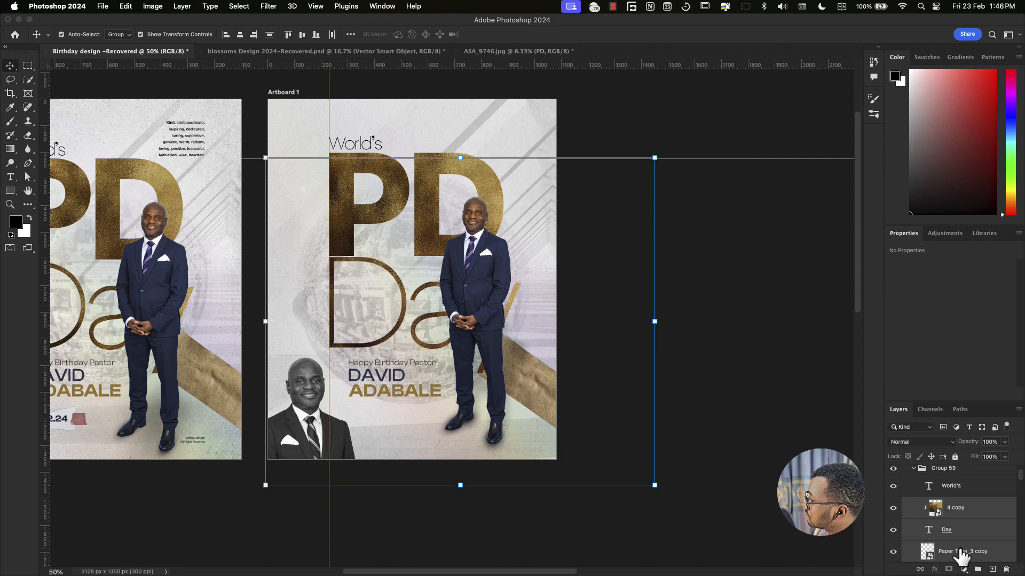
key(shift+Up)
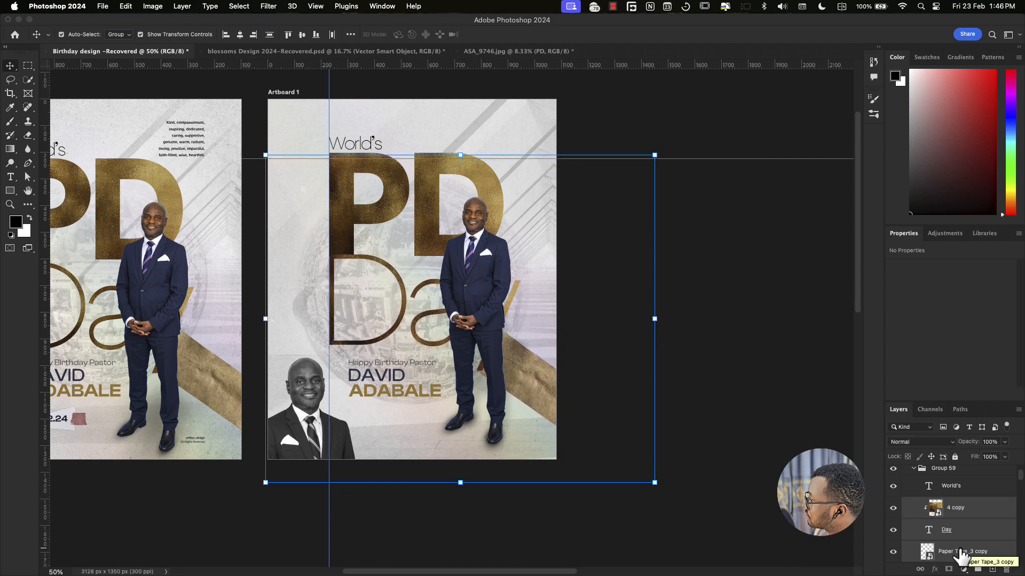
key(Down)
key(Down)
key(Down)
key(Down)
key(Down)
key(Down)
key(Down)
key(Down)
key(Down)
key(Down)
key(Down)
key(Down)
key(Down)
key(Down)
key(Down)
key(Down)
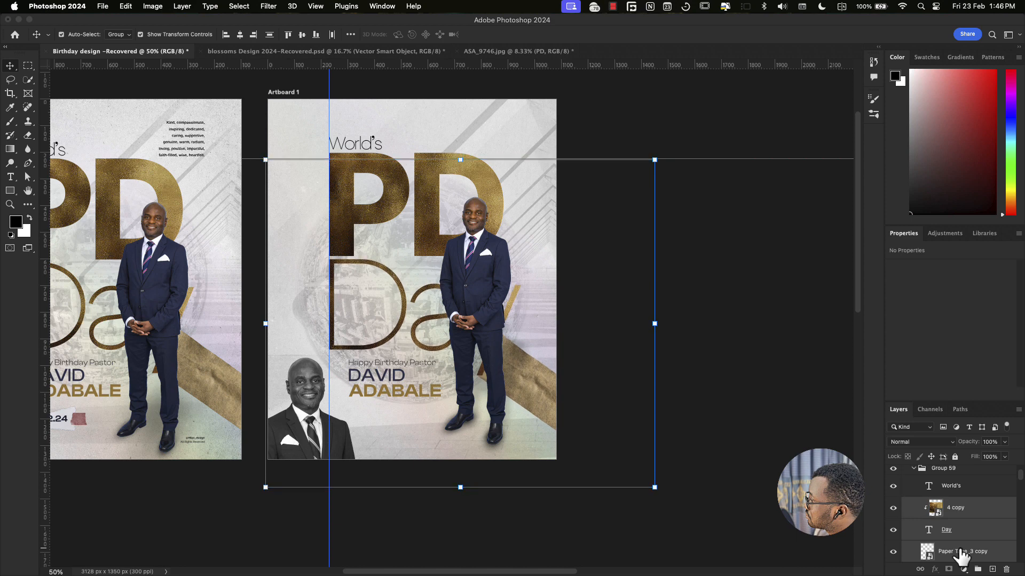
Step: Scale the standing figure, Group 58, to 95.40% and shift it slightly left along the artboard's lower edge
click(614, 320)
click(470, 205)
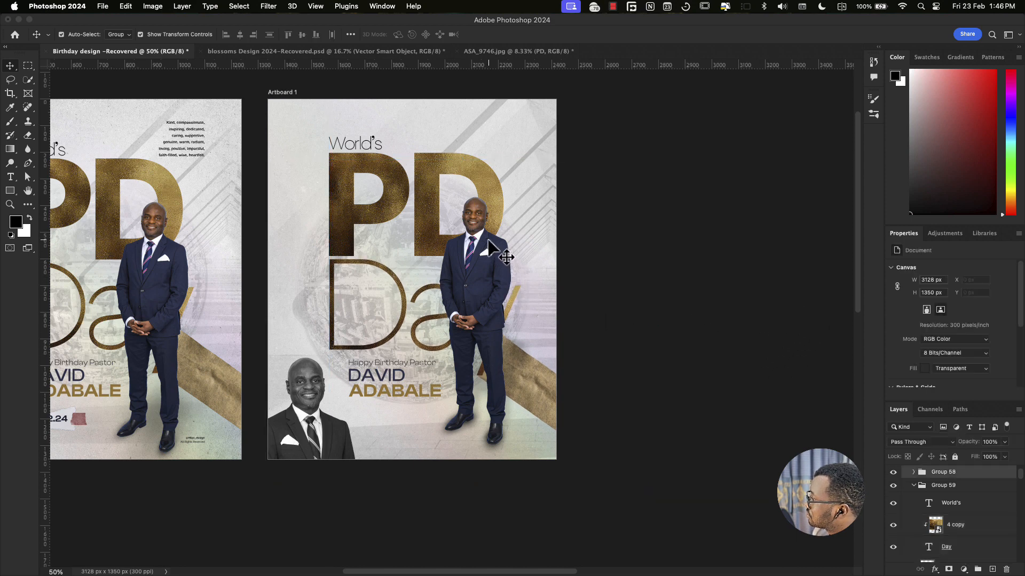
key(super+t)
drag(483, 197, 483, 209)
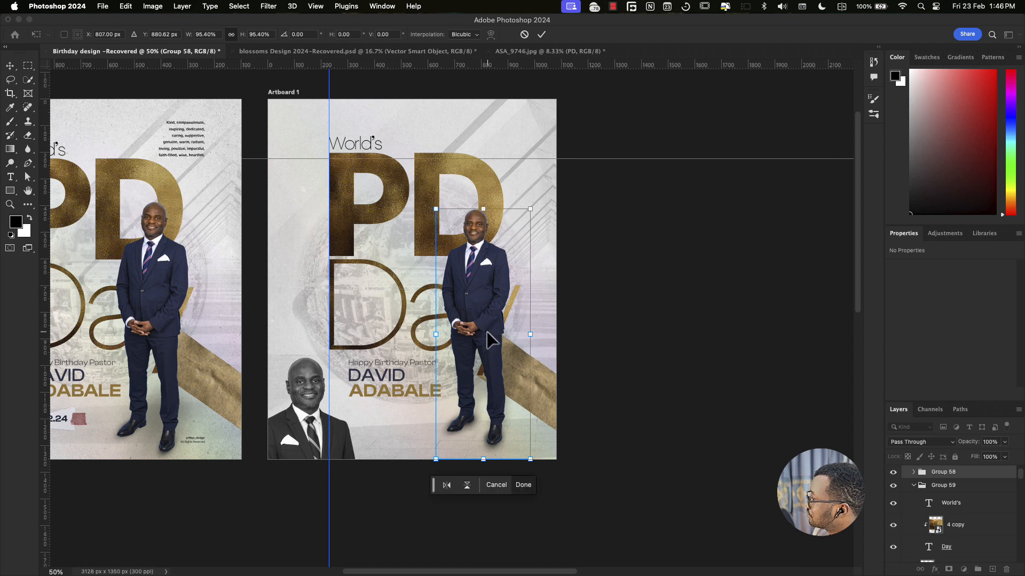
drag(460, 350, 456, 349)
key(Return)
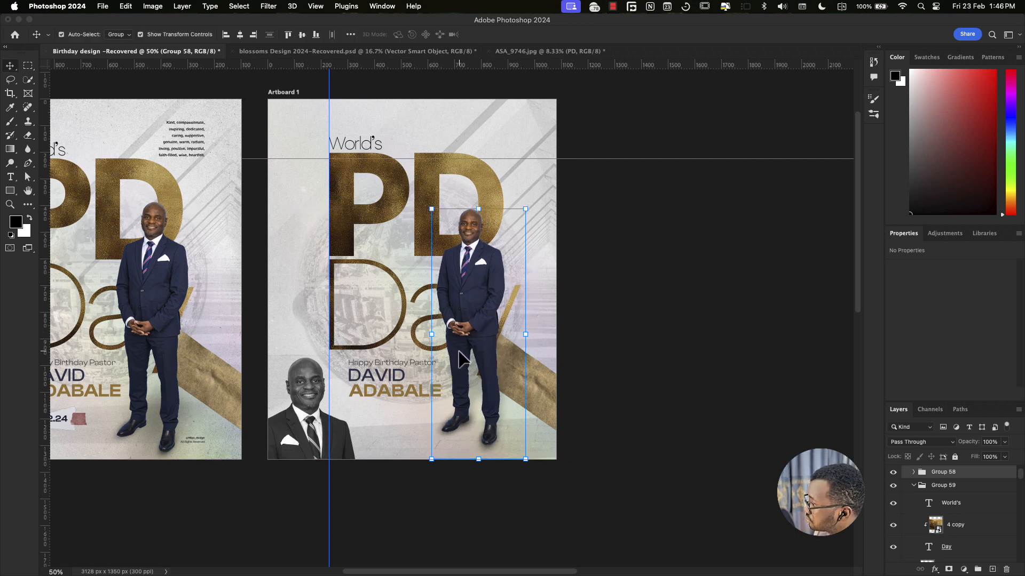
Step: Place IMG_08 copy.png from the Birthday design folder into Artboard 1
key(super+equal)
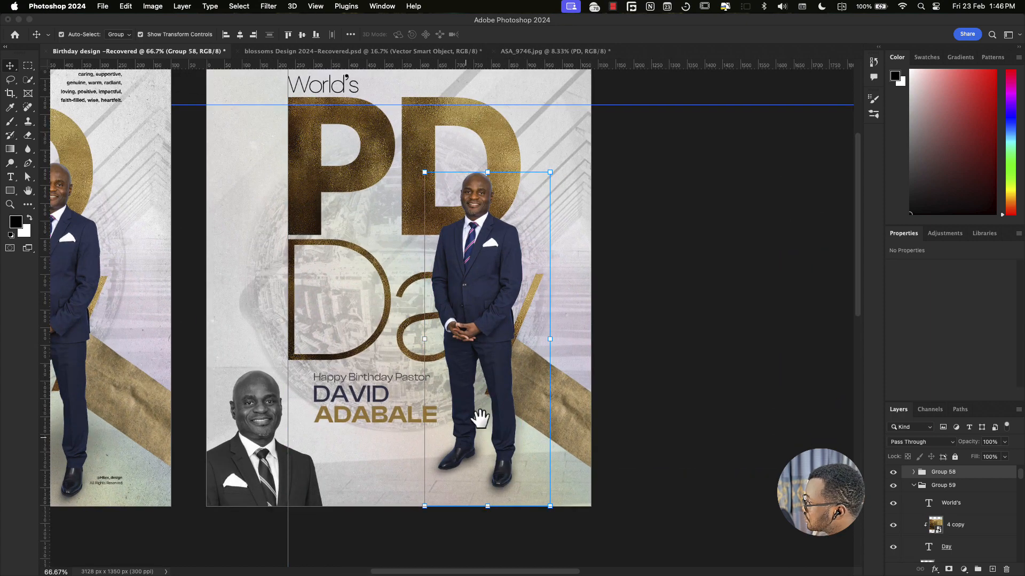
drag(473, 418, 562, 409)
drag(491, 441, 558, 474)
drag(486, 366, 548, 344)
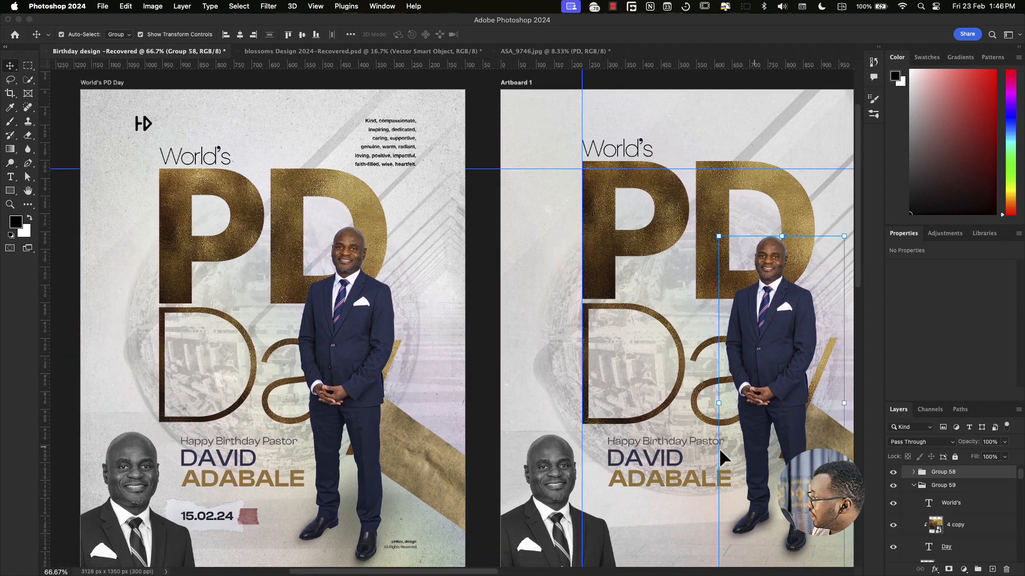
scroll(613, 472, down, 3)
super+click(609, 477)
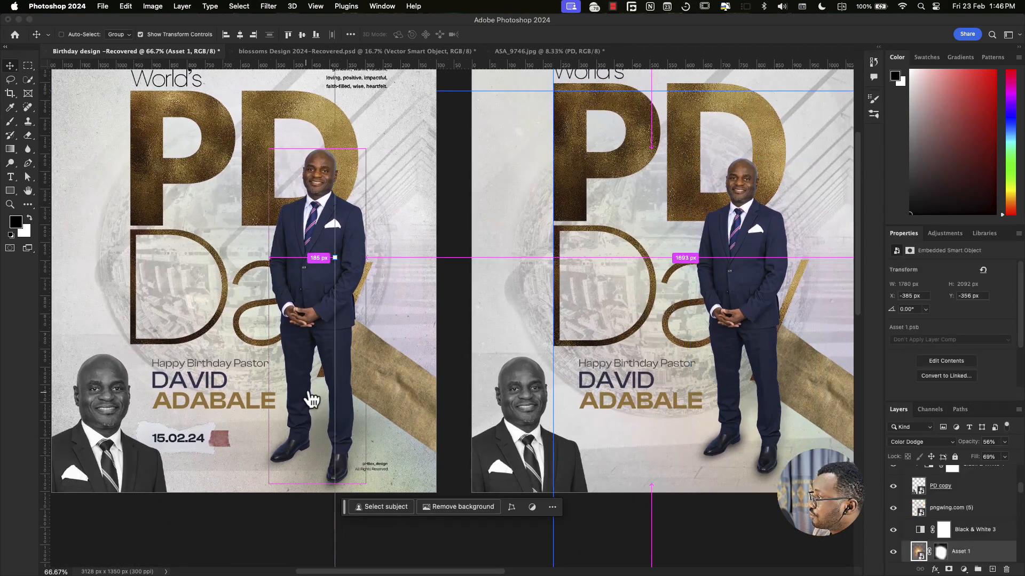
key(super+Tab)
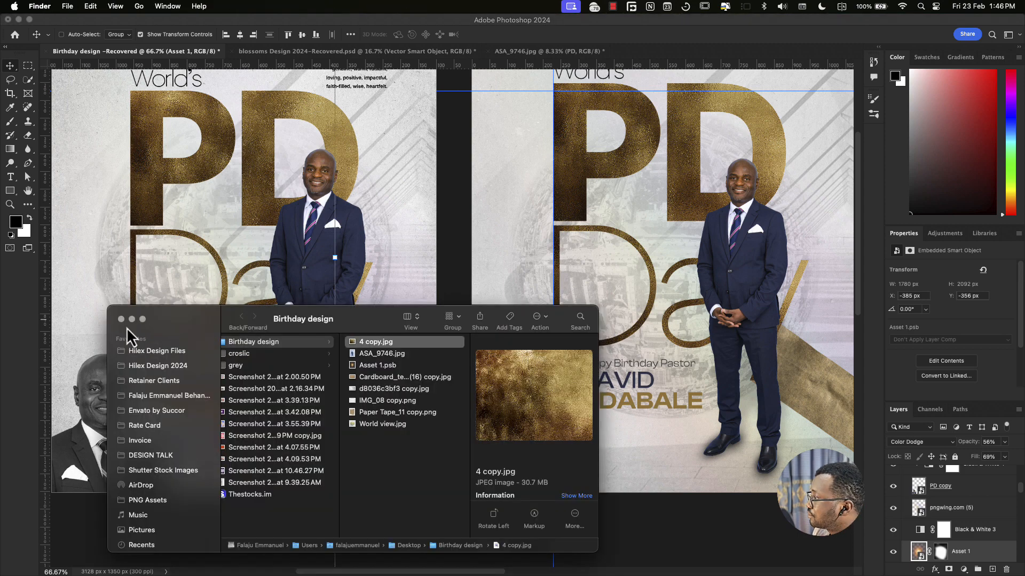
drag(382, 405, 514, 301)
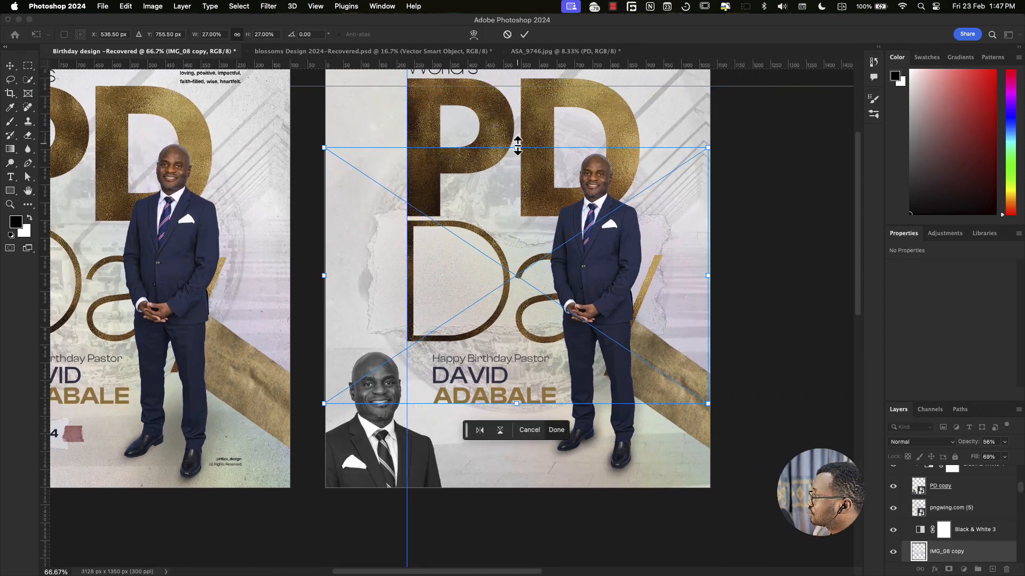
Step: Scale the placed torn paper to 6.72% and position it beneath the gold surname text beside the portrait
drag(518, 145, 496, 443)
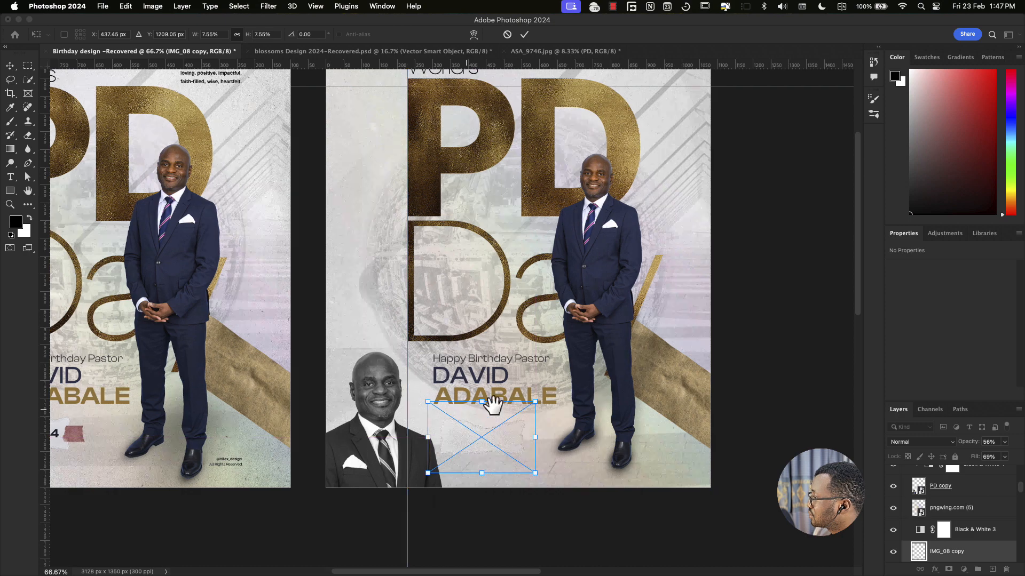
drag(493, 406, 575, 397)
drag(617, 429, 594, 421)
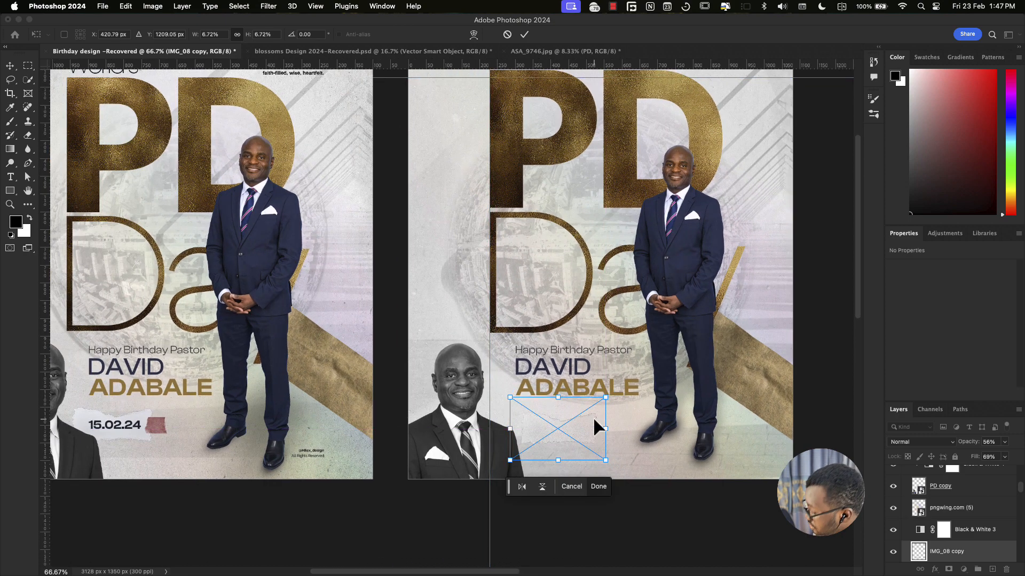
key(Return)
Step: Move the IMG_08 copy layer up the stack so it sits between PD copy and pngwing.com (5)
key(super+])
key(super+])
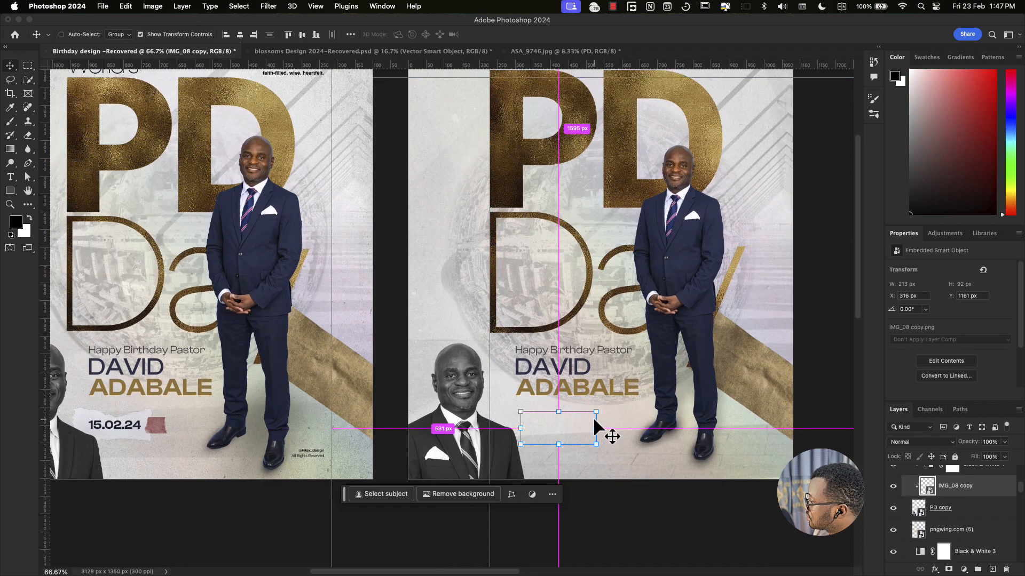
key(super+[)
drag(593, 417, 646, 394)
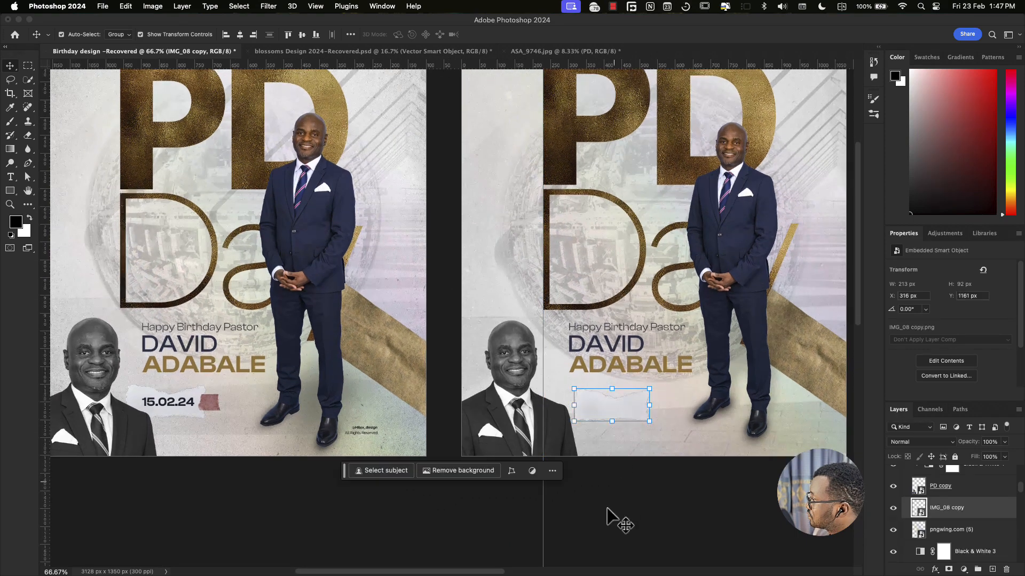
Step: Enlarge the torn paper to about 243 by 104 px and position it at X 272 px, Y 1158 px
click(613, 482)
click(631, 407)
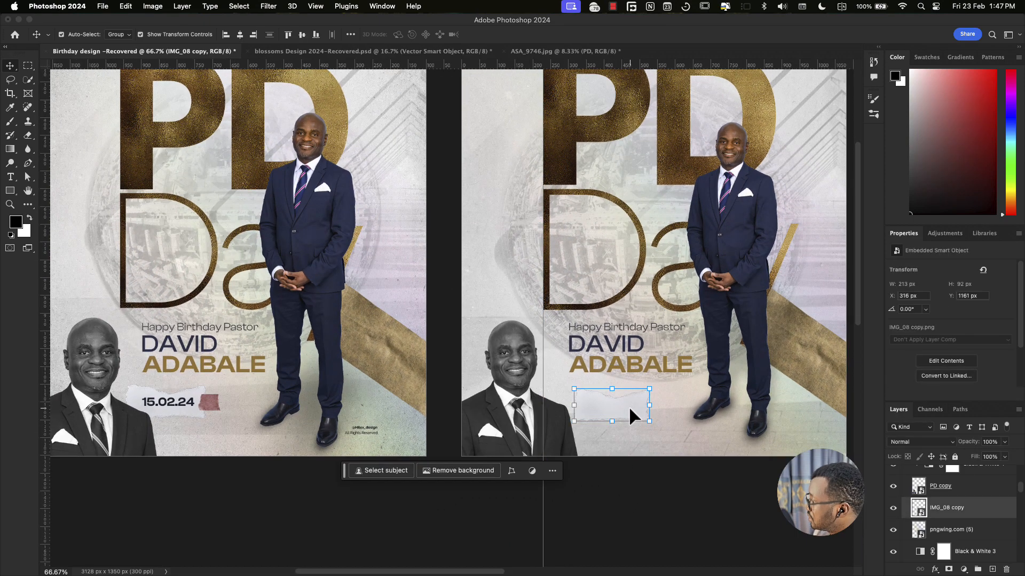
drag(626, 408, 654, 409)
drag(615, 401, 620, 401)
key(Return)
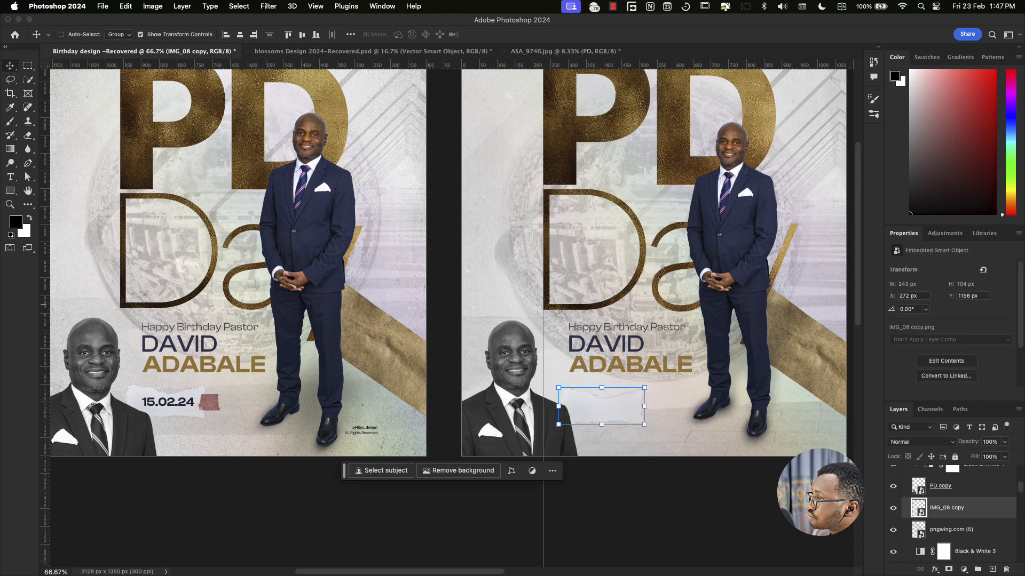
Step: Place Paper Tape_11 copy.png from the Birthday design folder into Artboard 1 and shrink it to about 5.16%
key(super+Tab)
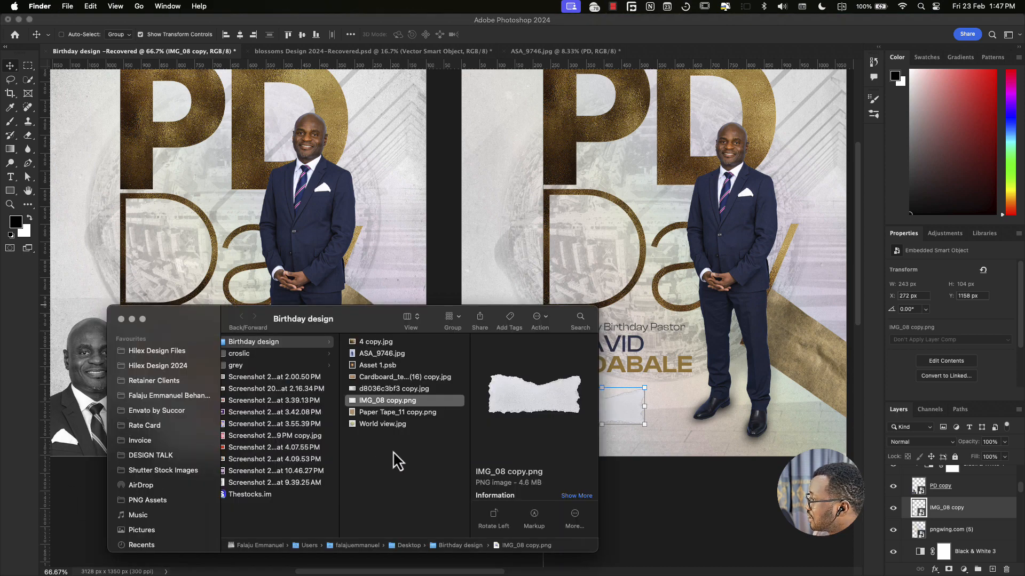
click(377, 415)
drag(638, 318, 657, 347)
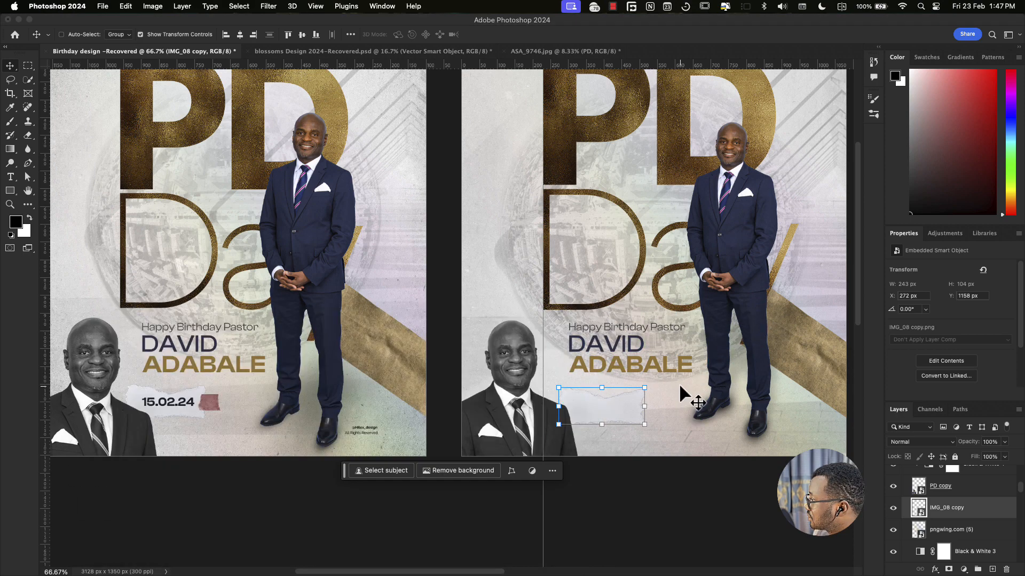
drag(834, 269, 552, 260)
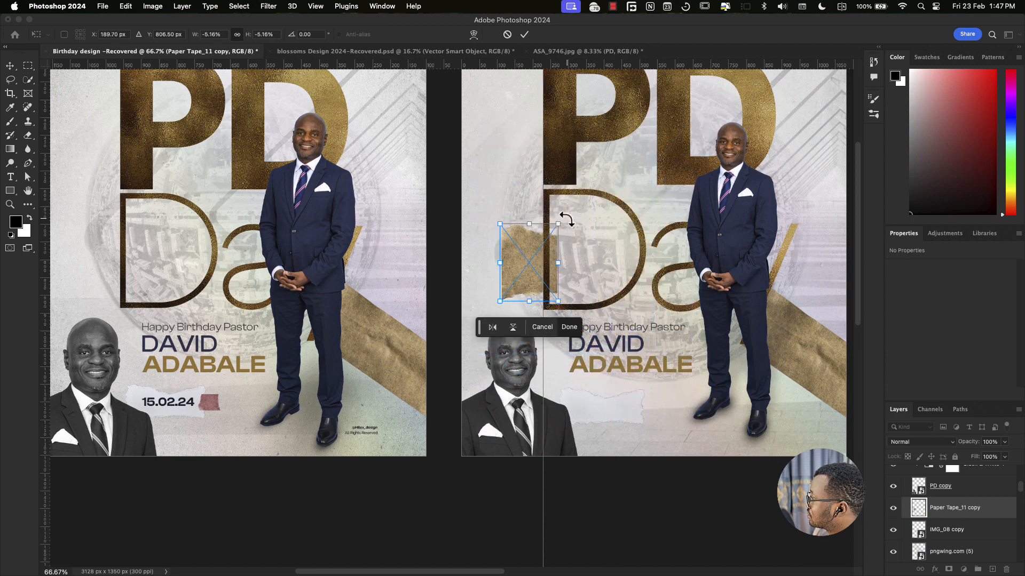
Step: Rotate the Paper Tape_11 copy piece 90° and scale it to 1.58% over the torn paper's right end
drag(567, 218, 470, 232)
drag(522, 270, 590, 370)
key(super+equal)
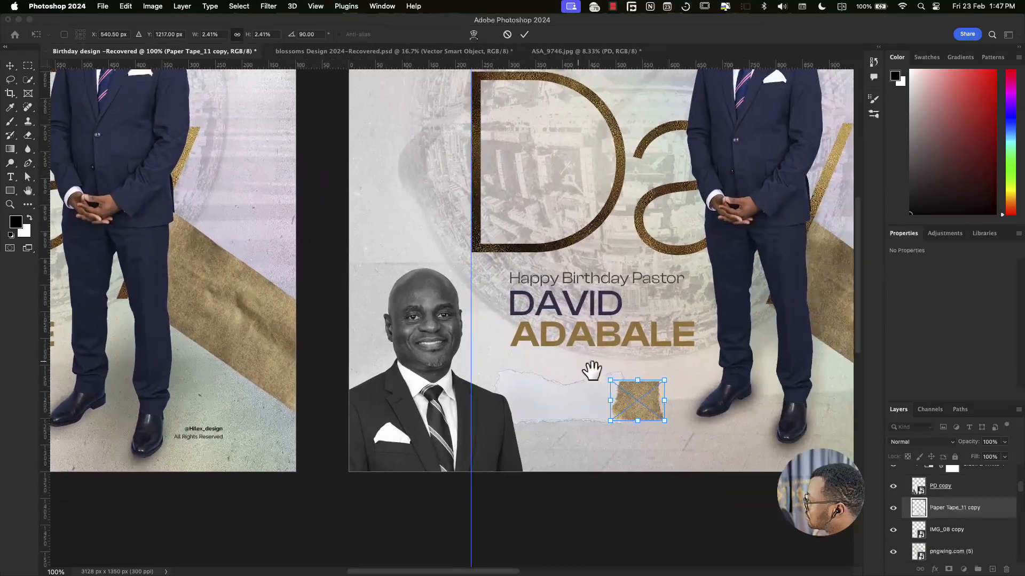
mouse_move(634, 398)
mouse_down()
mouse_move(623, 400)
mouse_move(638, 401)
mouse_up()
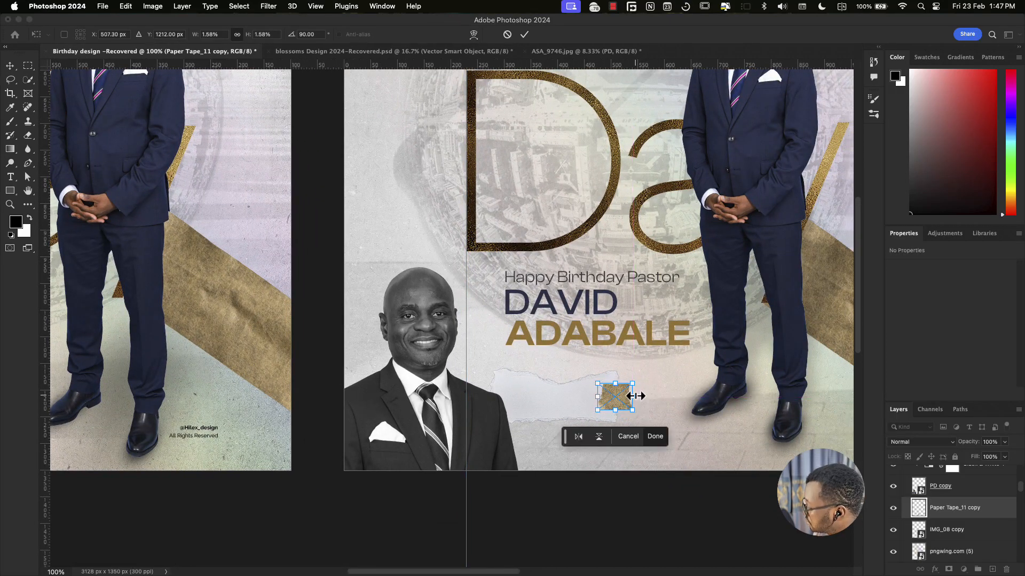
key(Return)
Step: Shift the torn paper and its tape piece together slightly left and up
shift+click(545, 386)
drag(545, 388, 538, 389)
Step: Tint the tape red with a colorized Hue/Saturation adjustment at hue 0, saturation 25, clipped to Paper Tape_11 copy
click(591, 386)
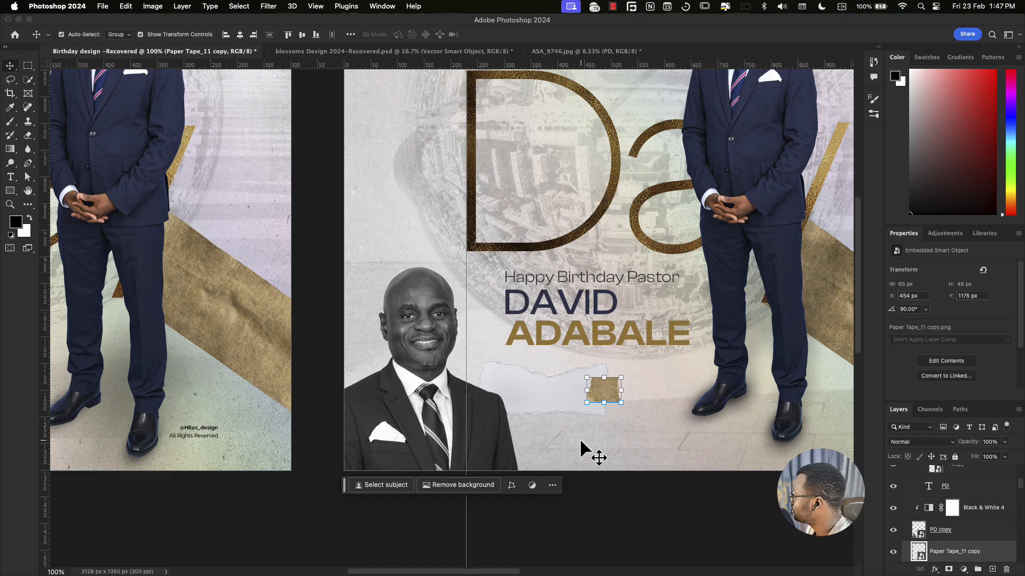
click(965, 569)
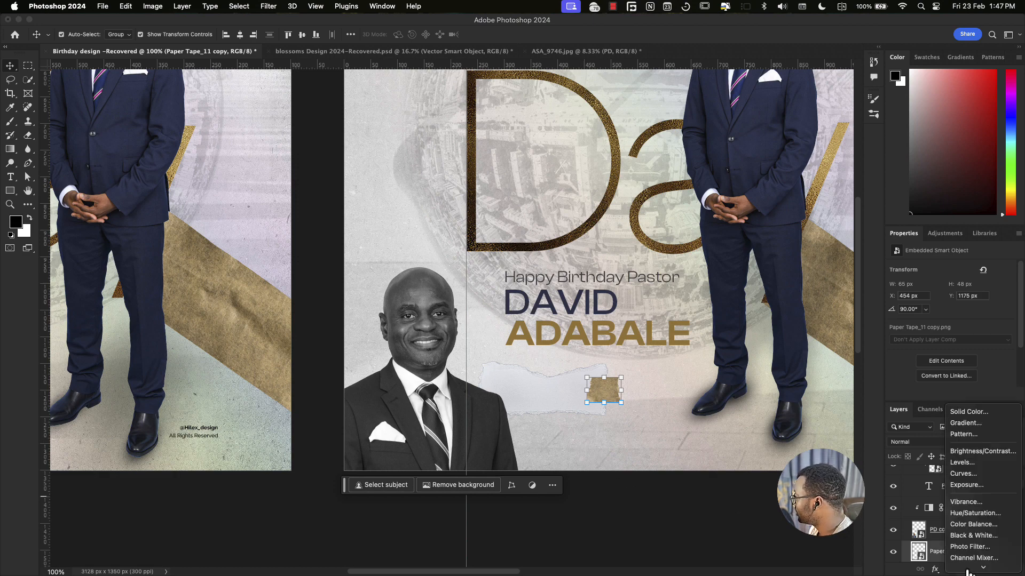
click(982, 465)
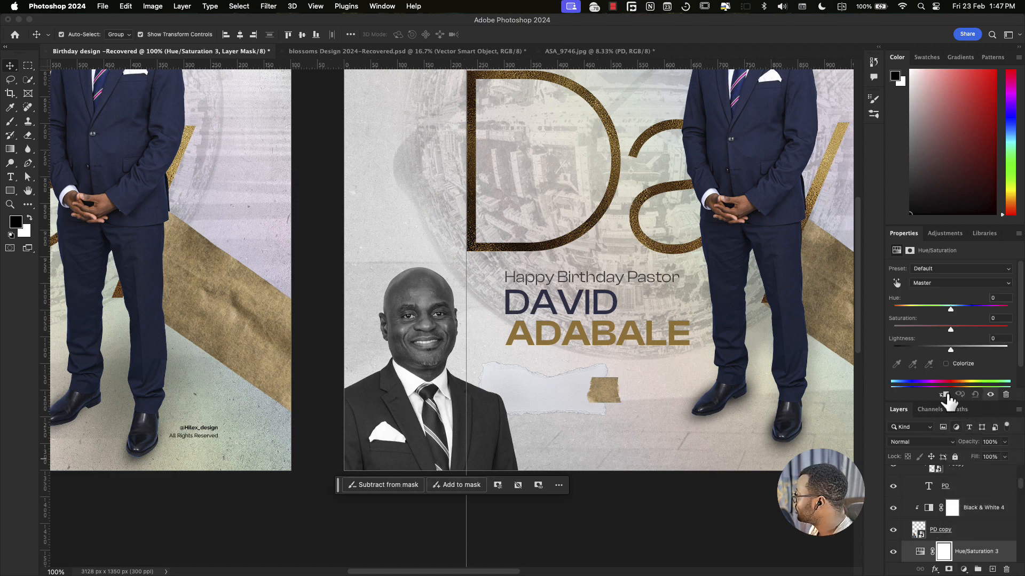
click(944, 366)
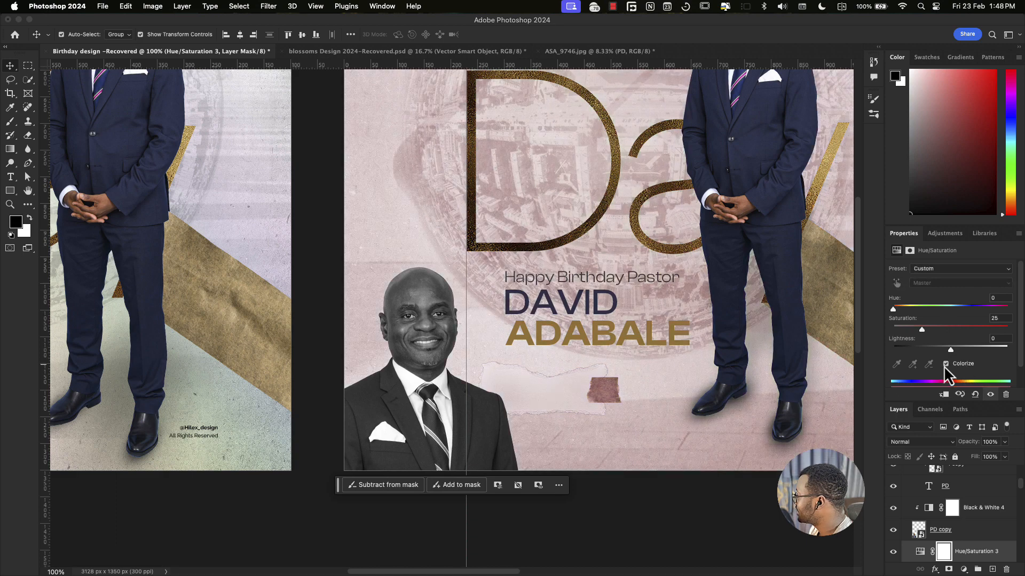
scroll(965, 549, down, 2)
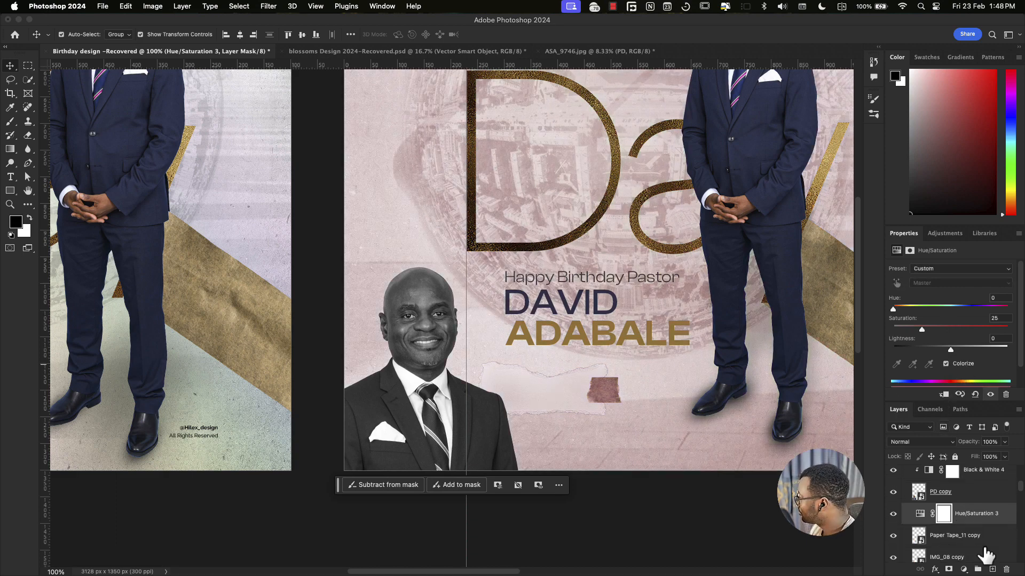
alt+click(967, 519)
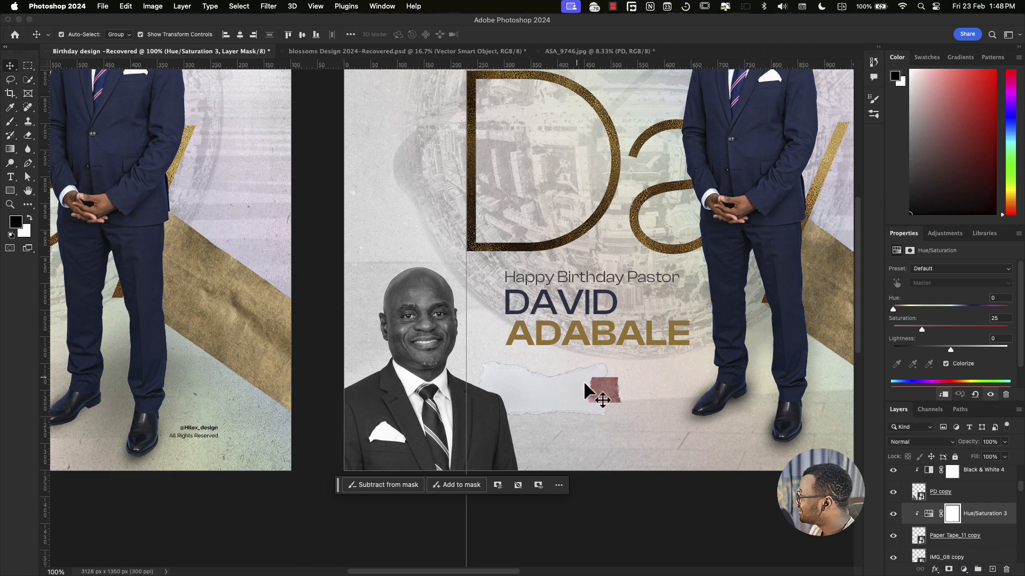
Step: Nudge the red tape slightly right and set its Hue/Saturation hue to 0
click(607, 393)
drag(610, 398, 622, 395)
click(928, 515)
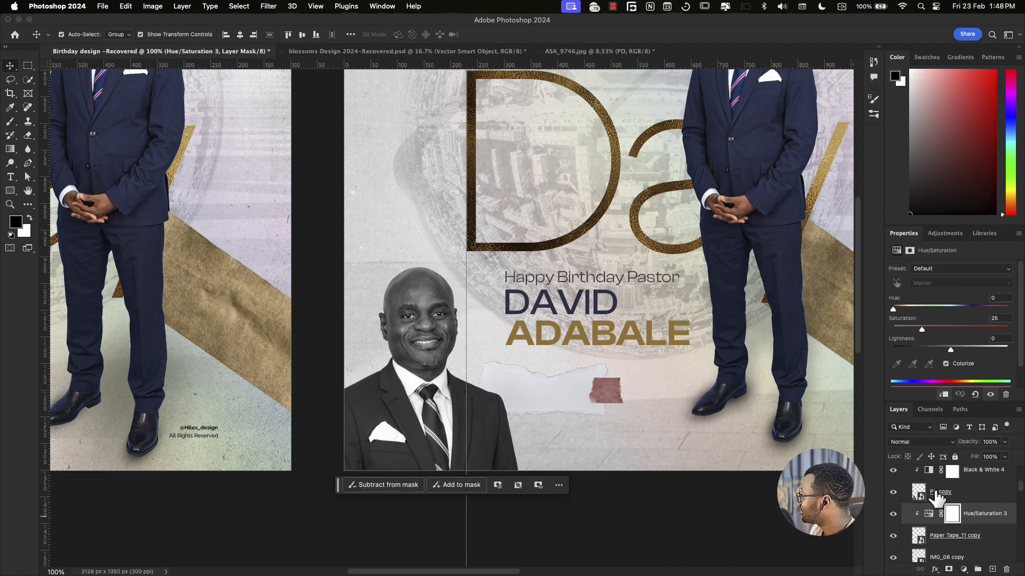
mouse_move(895, 312)
mouse_down()
mouse_move(987, 305)
mouse_move(880, 306)
mouse_up()
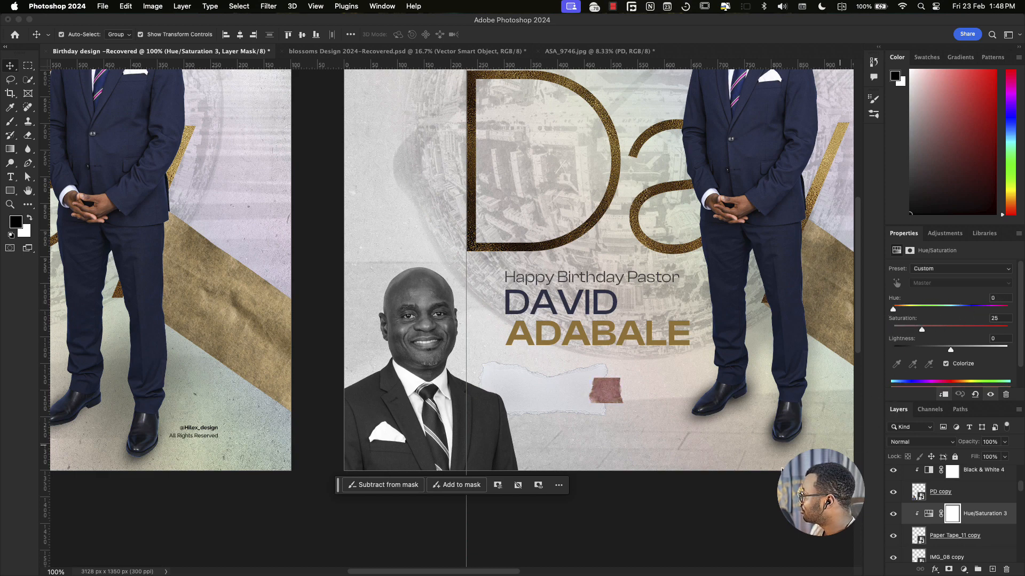
Step: Duplicate the date text from the World's PD Day artboard onto the torn paper in Artboard 1
scroll(613, 389, left, 10)
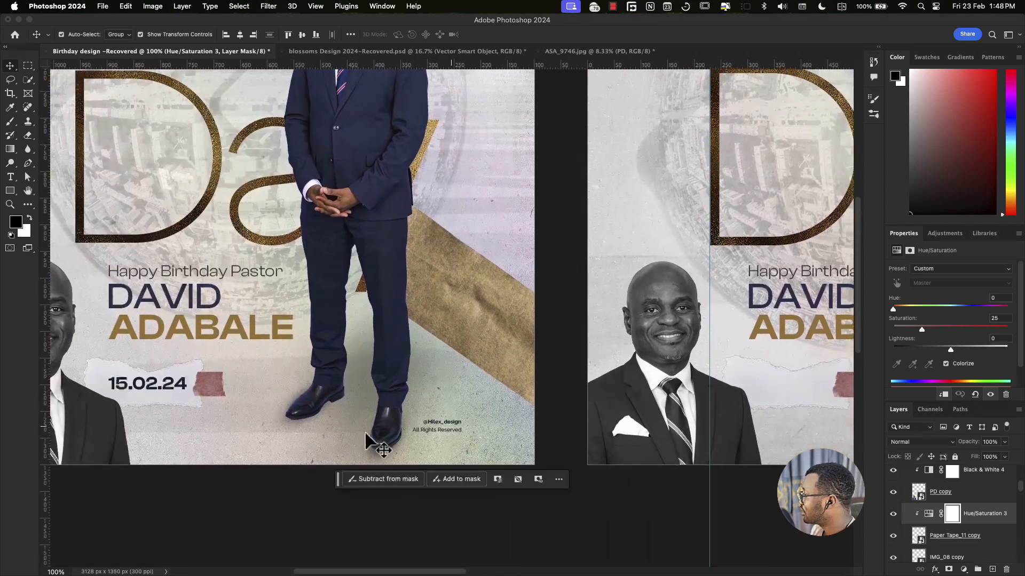
click(145, 393)
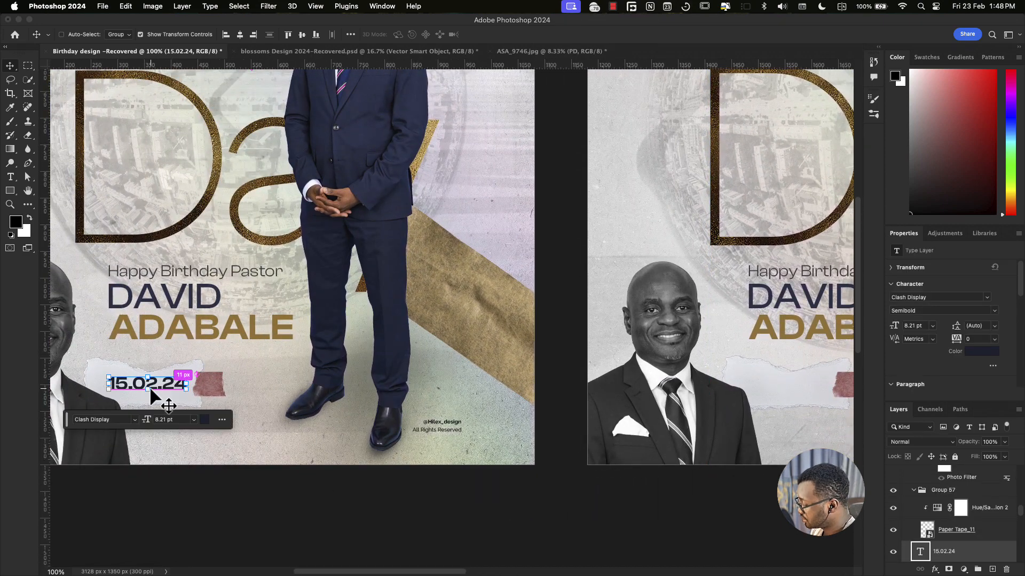
drag(145, 390, 773, 393)
scroll(693, 405, right, 5)
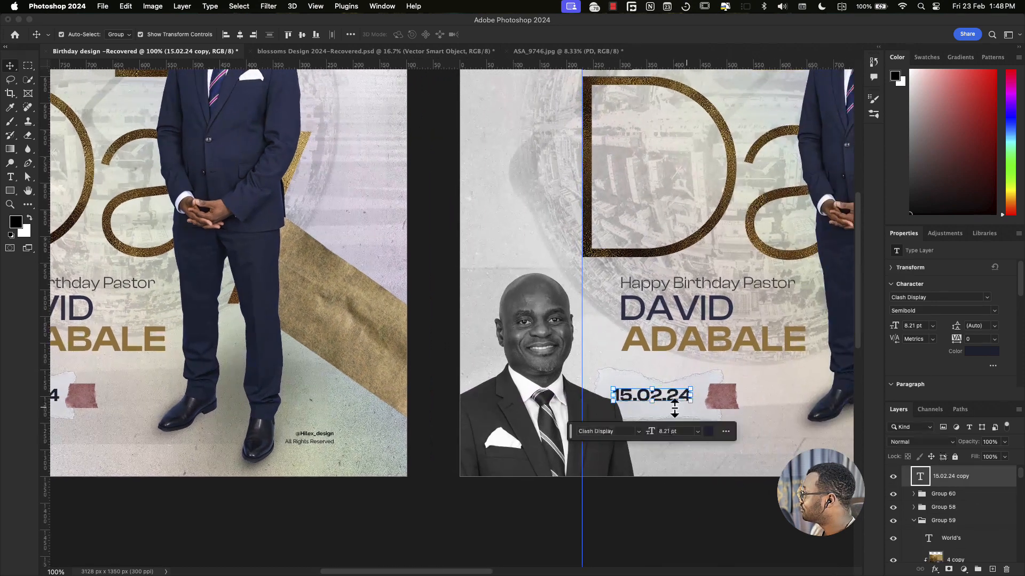
scroll(674, 406, left, 6)
scroll(725, 408, right, 3)
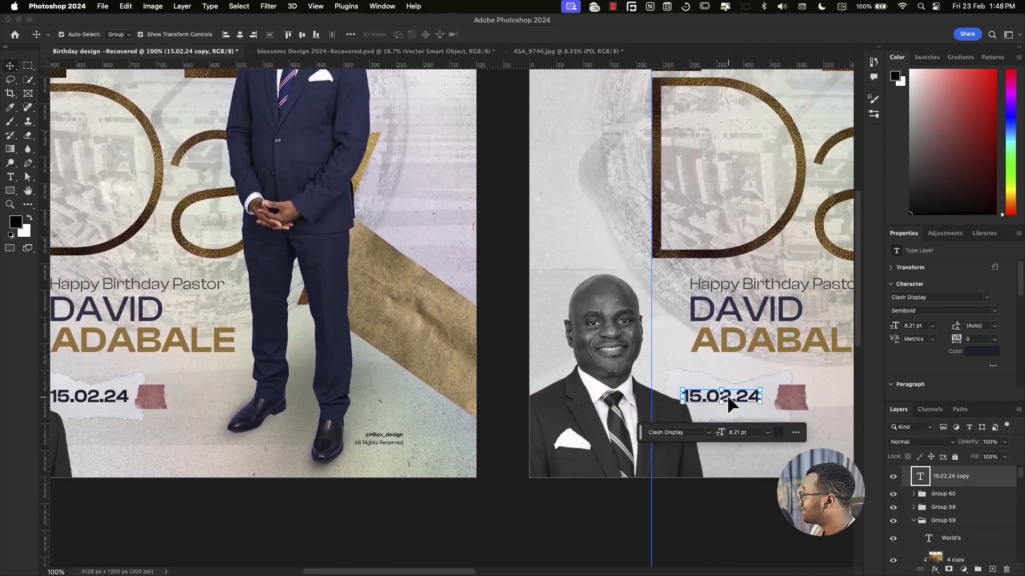
drag(730, 404, 736, 403)
Step: Ungroup the greeting and name texts in Group 60 and align their left edges with the copied date text
shift+click(697, 335)
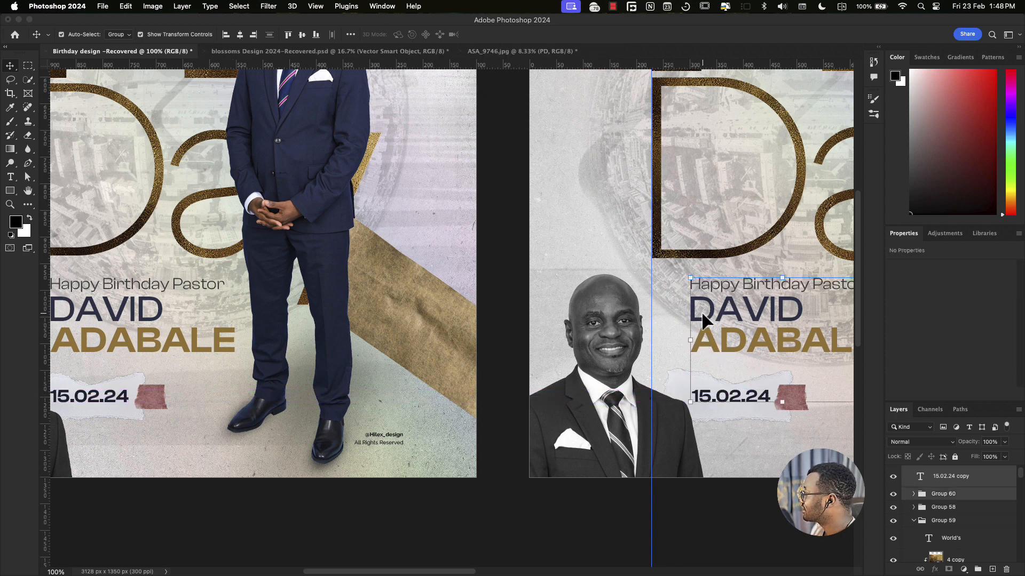
key(super+shift+g)
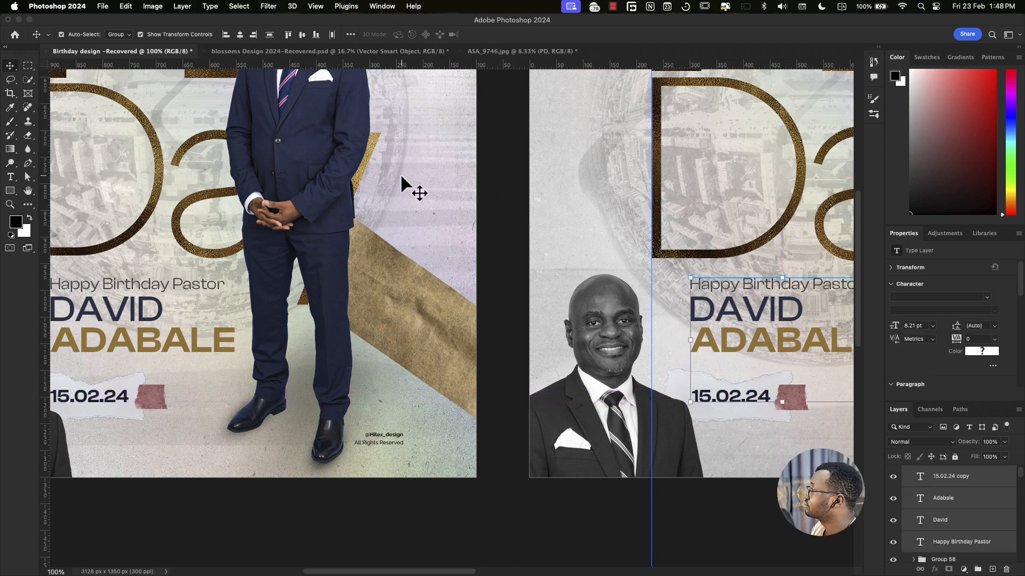
click(227, 35)
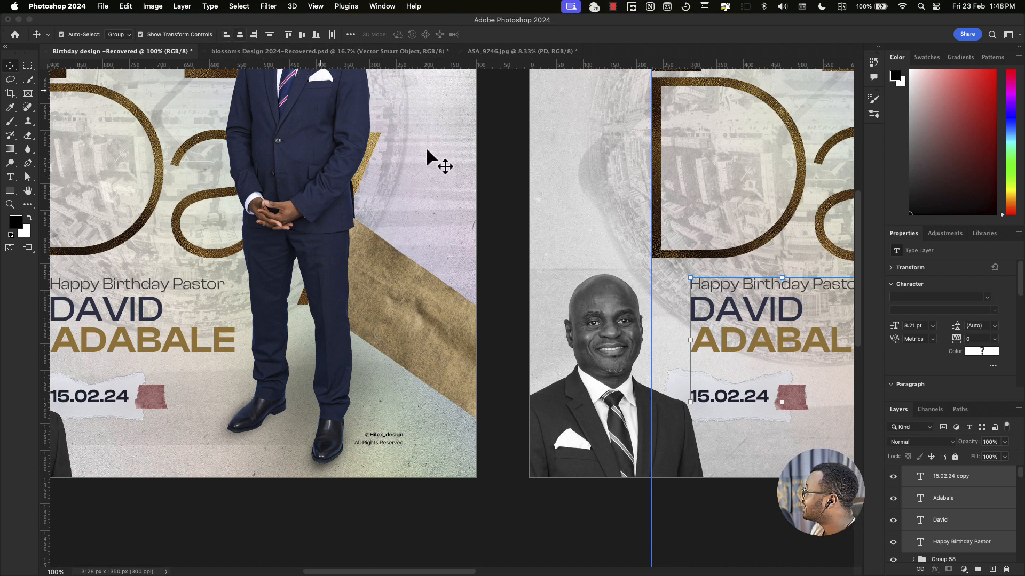
Step: Group the designer handle and All Rights Reserved texts beside the standing figure's shoes in the World's PD Day artboard
drag(576, 277, 430, 233)
key(super+minus)
key(super+minus)
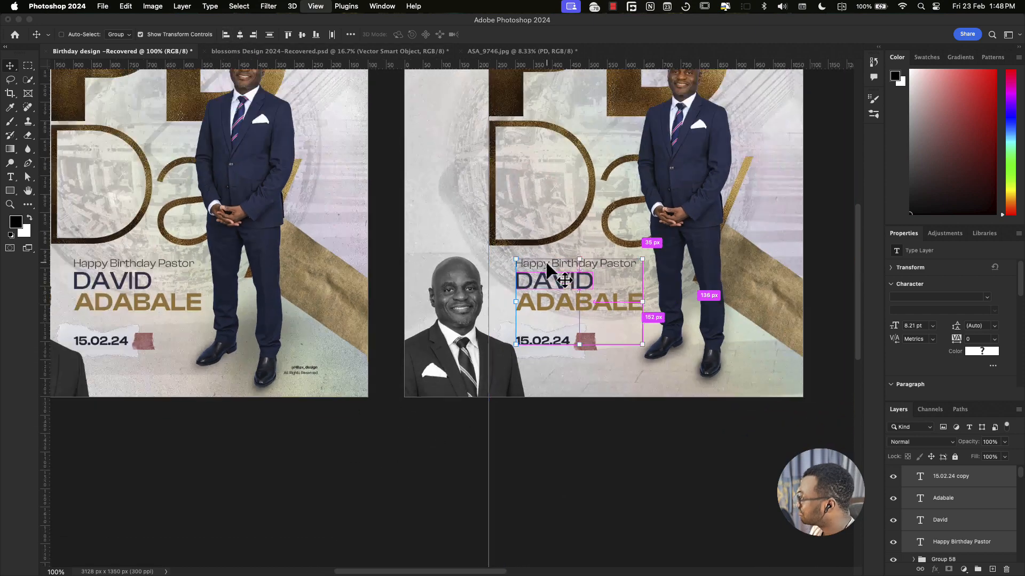
click(345, 354)
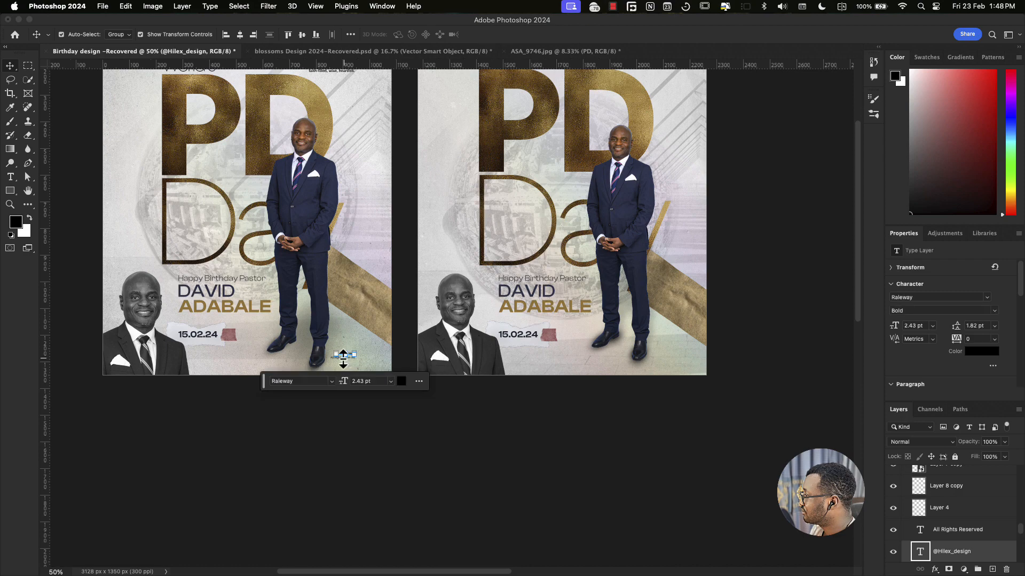
key(super+plus)
key(super+plus)
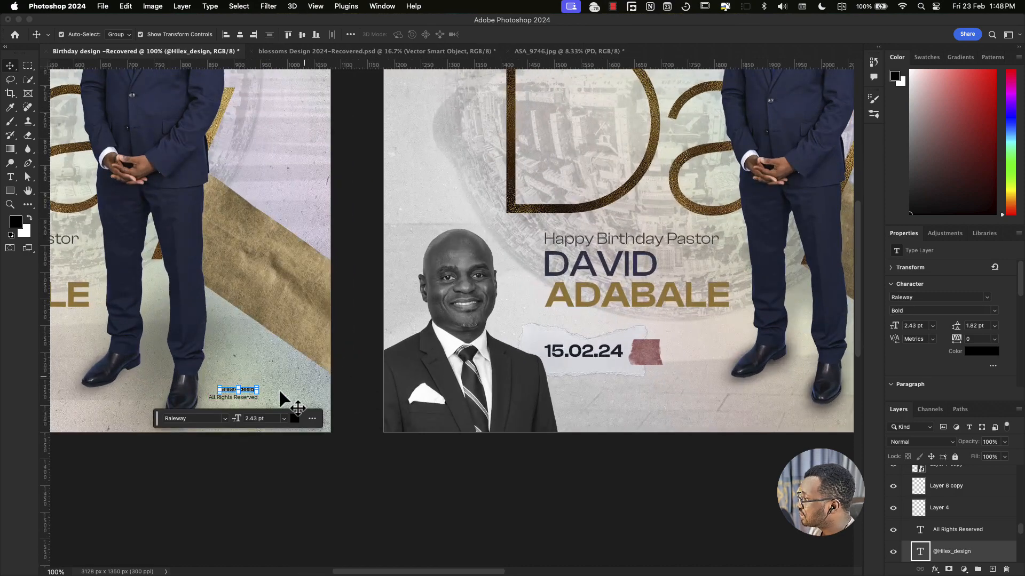
super+click(245, 382)
click(233, 392)
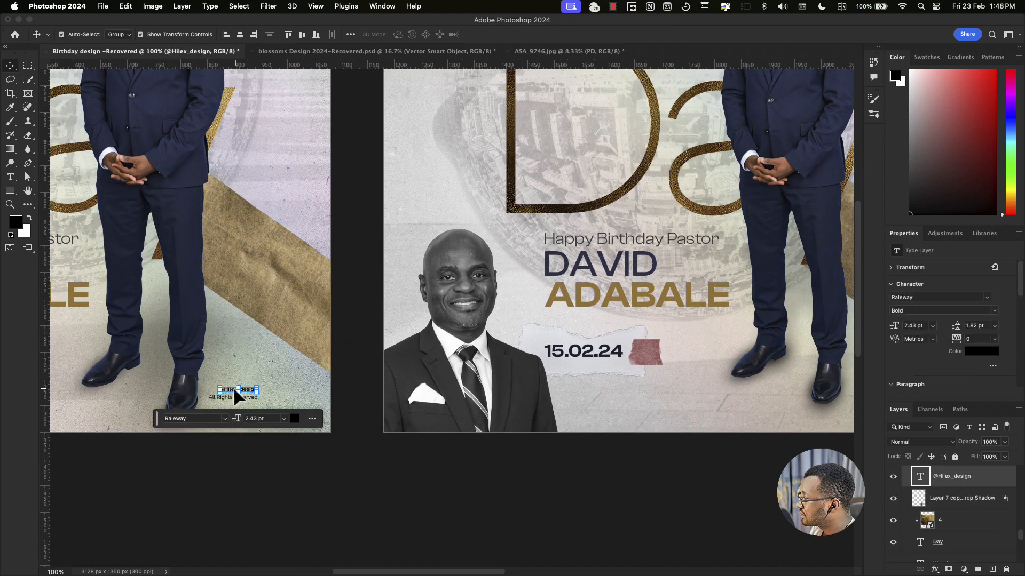
key(super+plus)
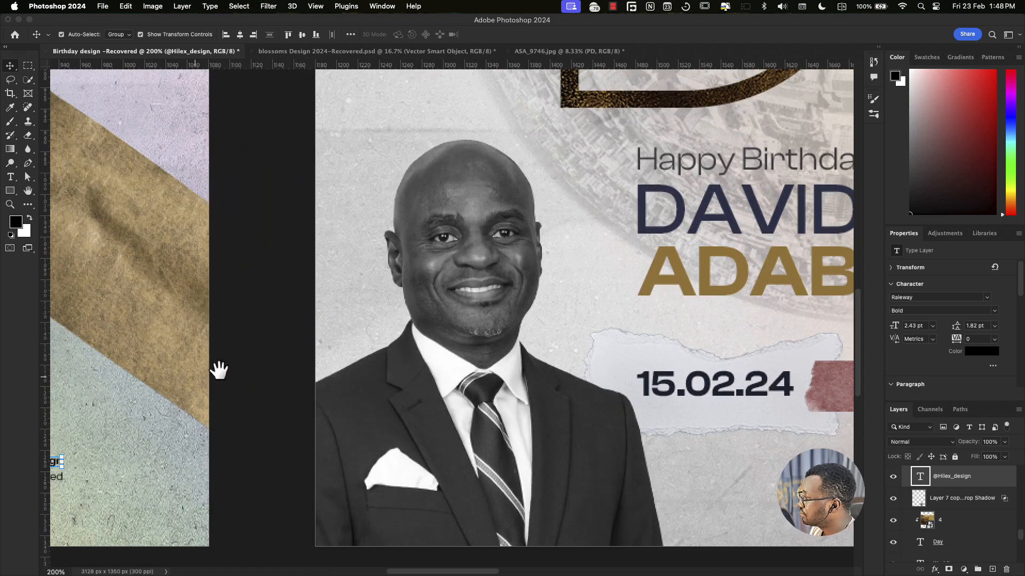
scroll(230, 374, down, 3)
scroll(229, 373, left, 5)
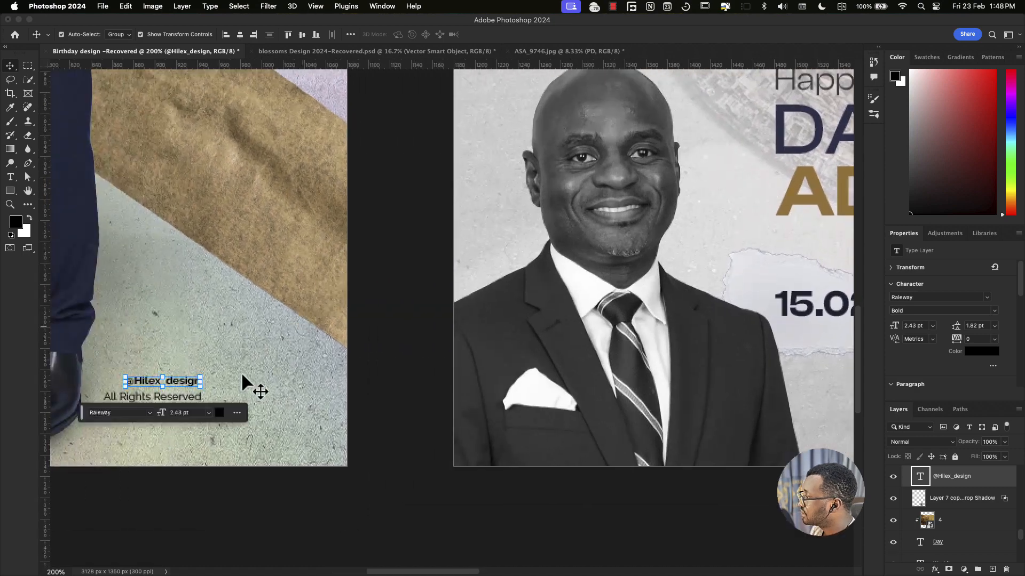
shift+click(107, 398)
key(super+g)
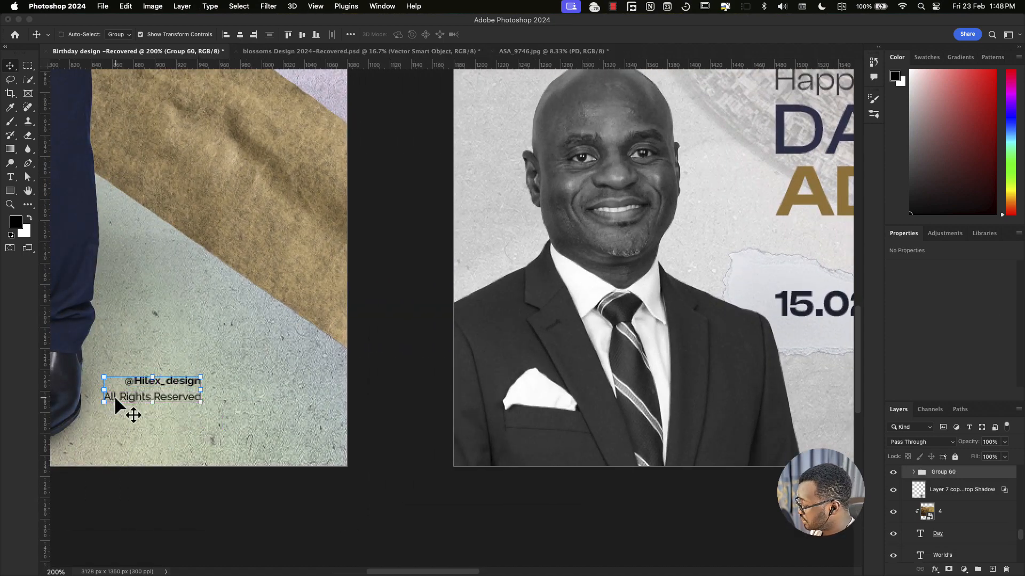
Step: Group the credit with the small adjectives paragraph and duplicate that group into Artboard 1 at the matching position
key(super+minus)
key(super+minus)
key(super+minus)
drag(200, 370, 187, 497)
click(338, 232)
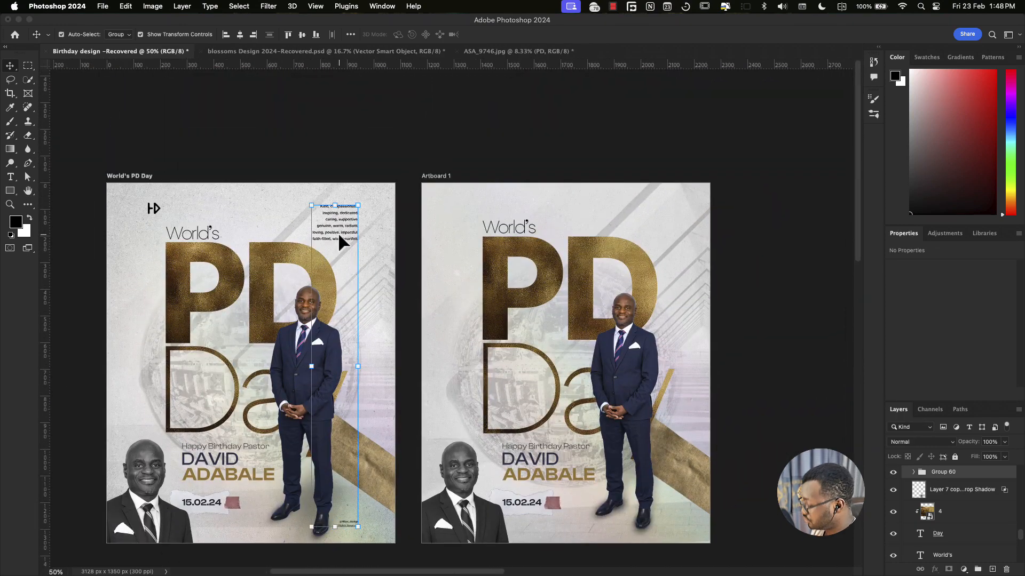
key(super)
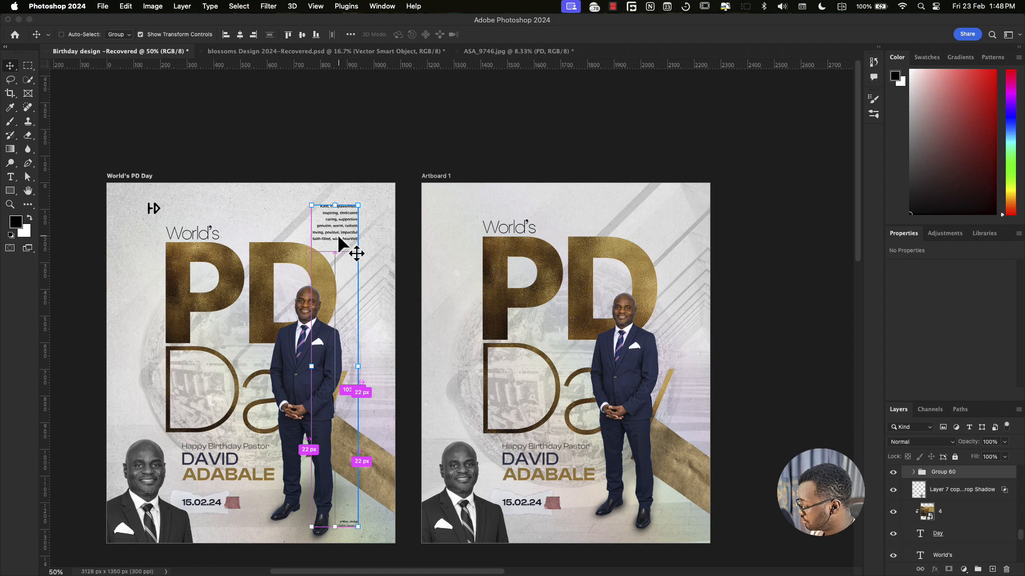
key(super+g)
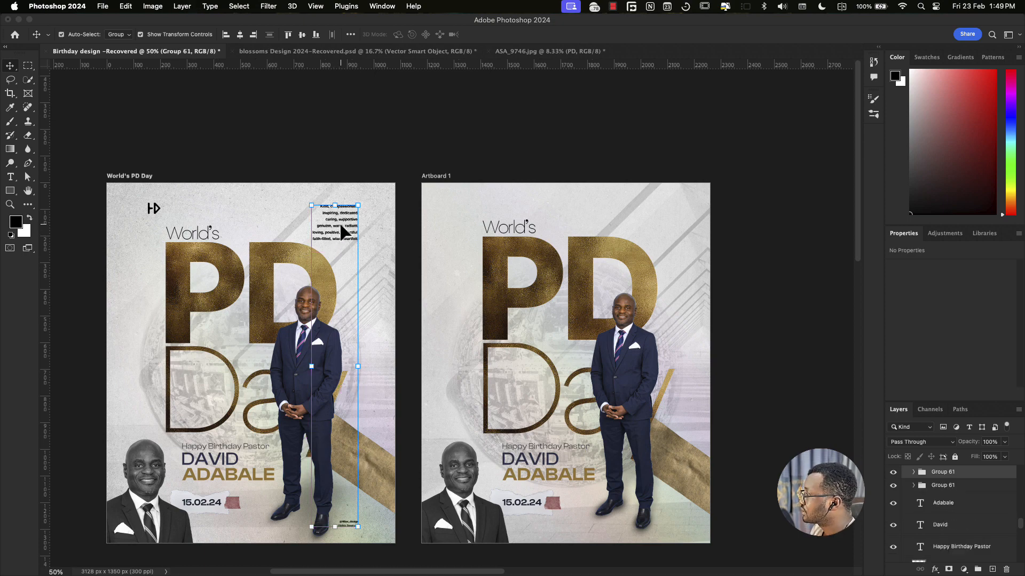
drag(341, 226, 660, 240)
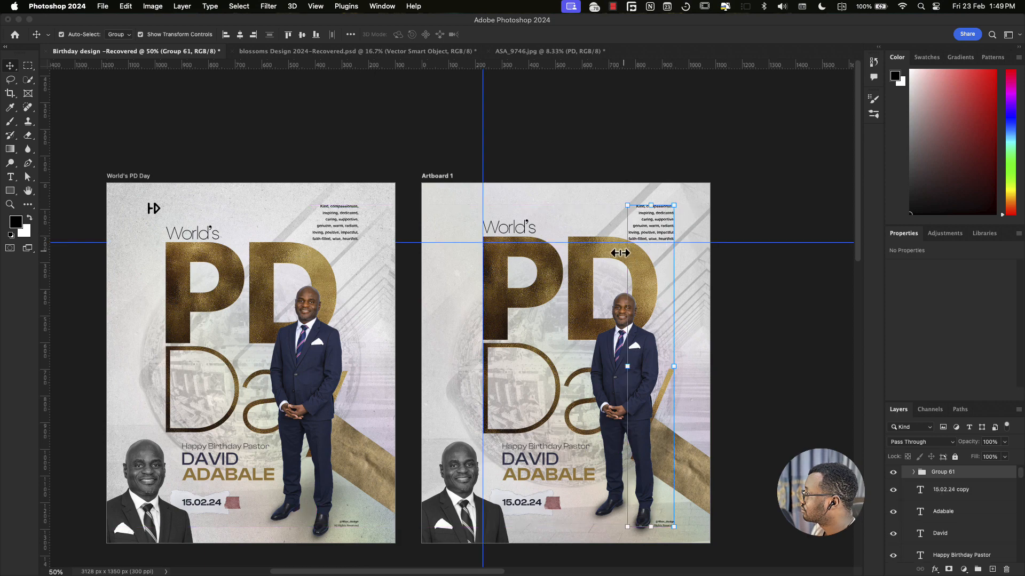
Step: Nudge the PD text and its clipped gold texture down in Artboard 1 so the letters' tops meet the horizontal guide
click(580, 271)
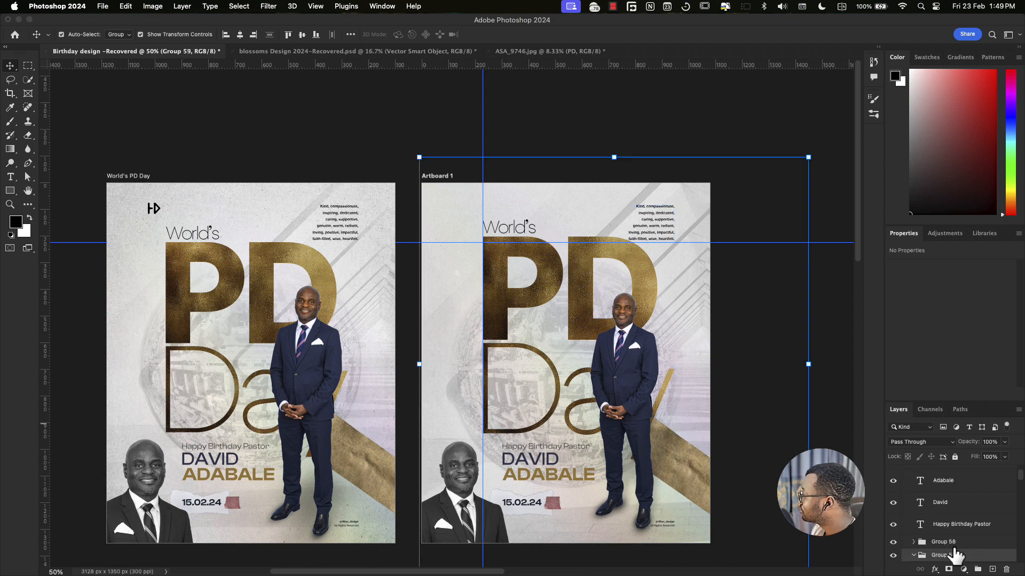
scroll(948, 550, down, 3)
click(946, 529)
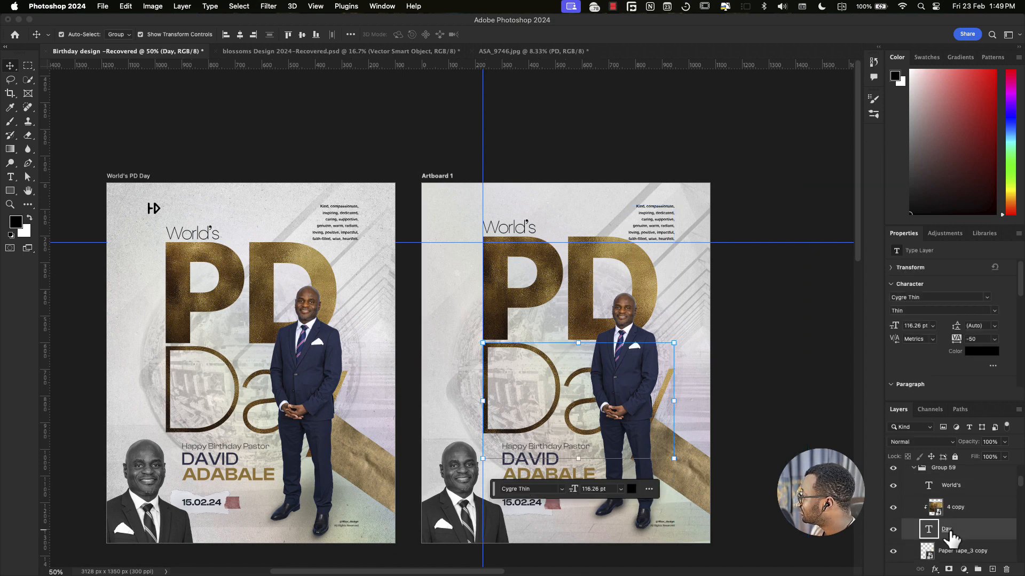
scroll(950, 539, down, 3)
click(955, 499)
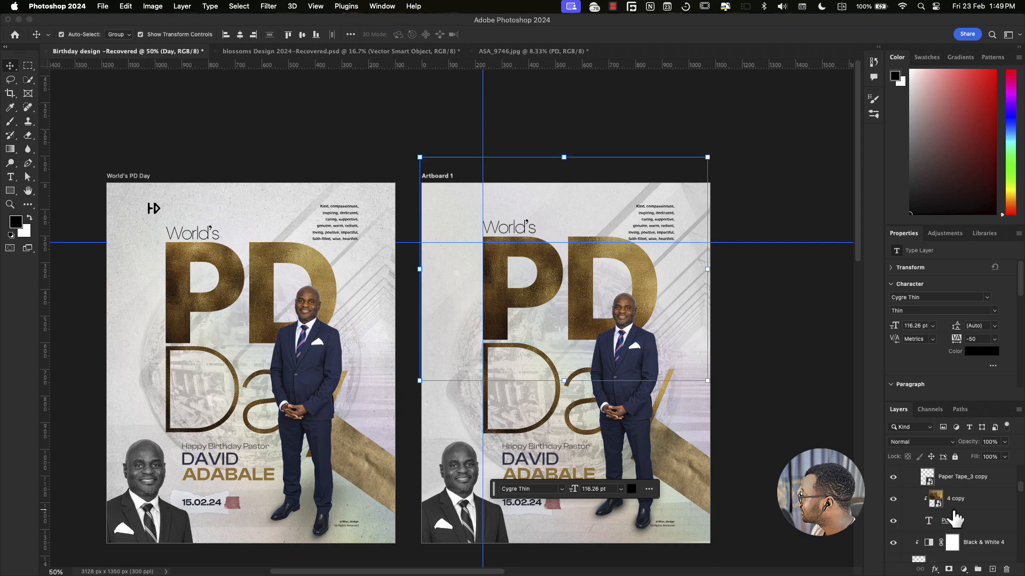
shift+click(952, 526)
key(shift+Down)
key(shift+Down)
key(shift+Down)
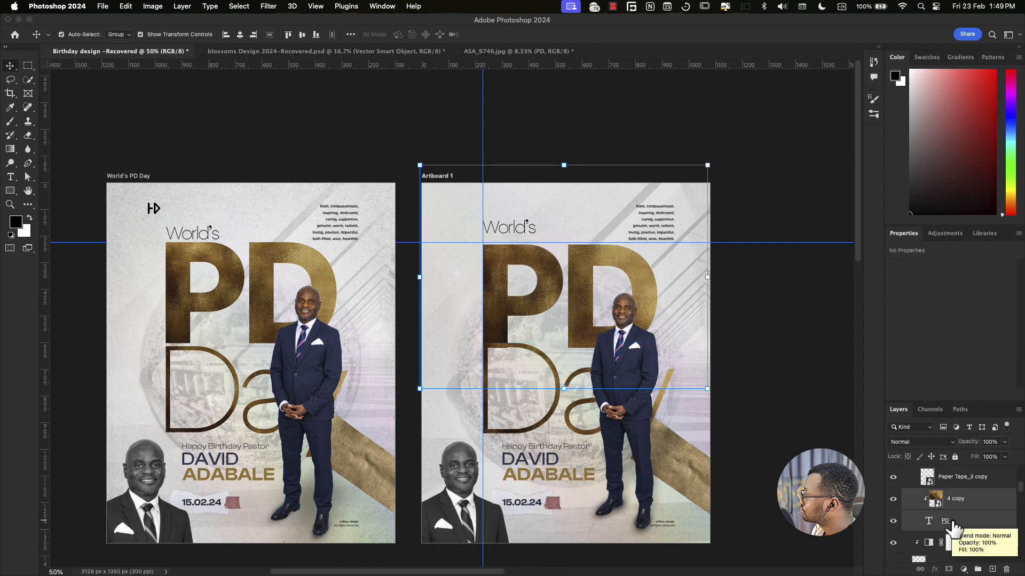
key(shift+Up)
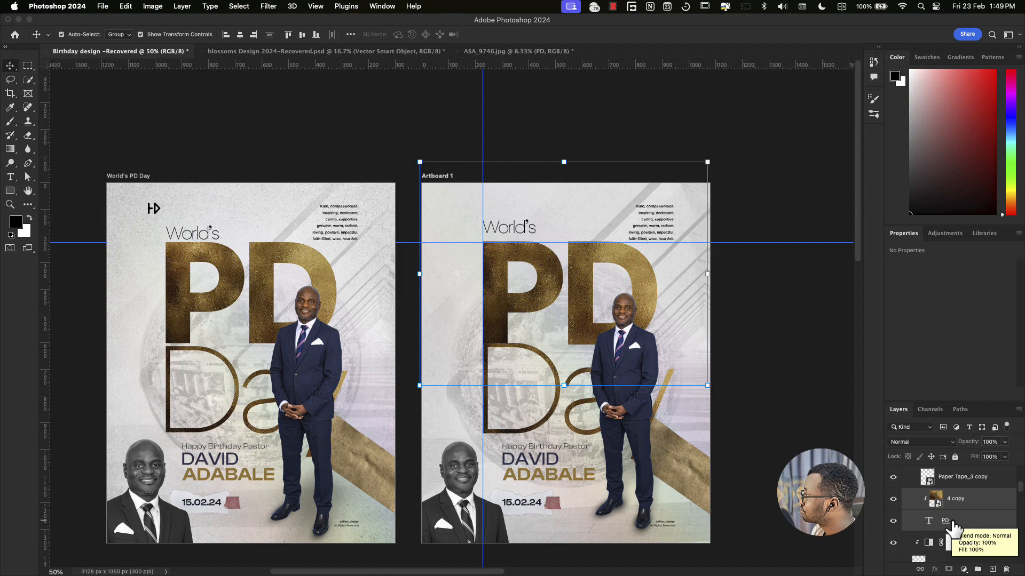
key(Down)
key(Down)
key(Down)
key(Down)
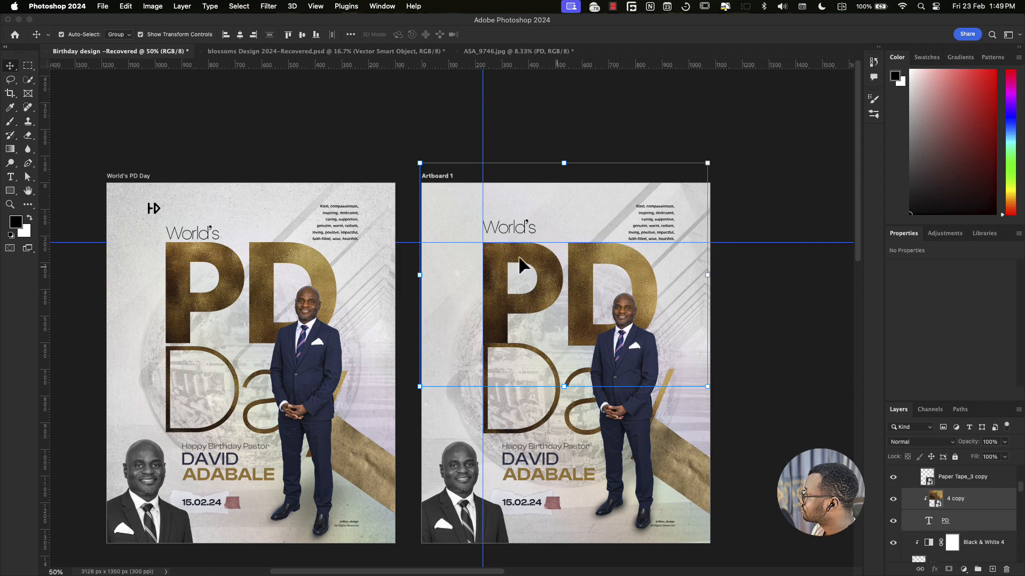
Step: Nudge the World's text in Artboard 1 down so it sits just above the PD letters
scroll(924, 515, up, 3)
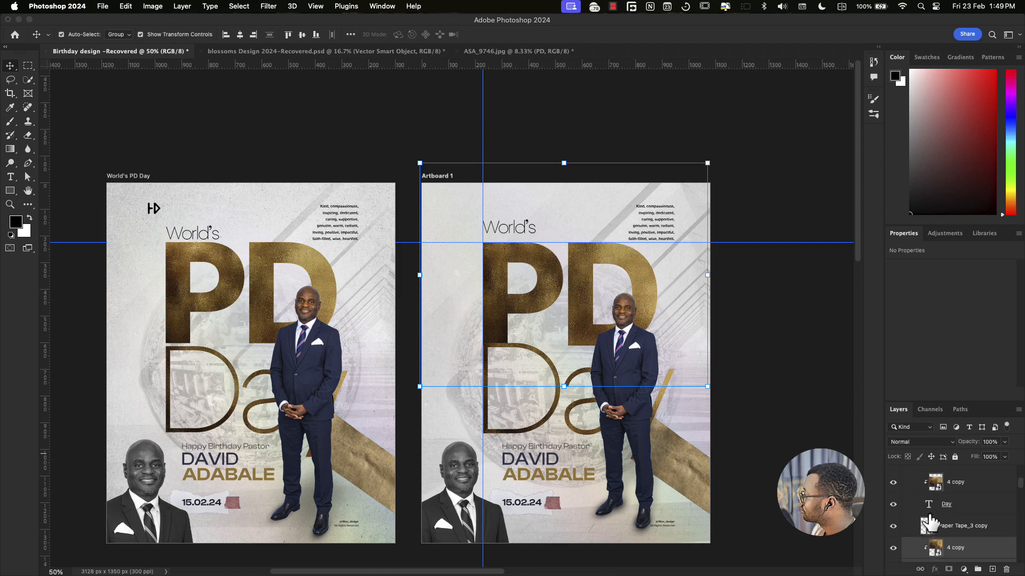
scroll(930, 522, up, 2)
click(934, 485)
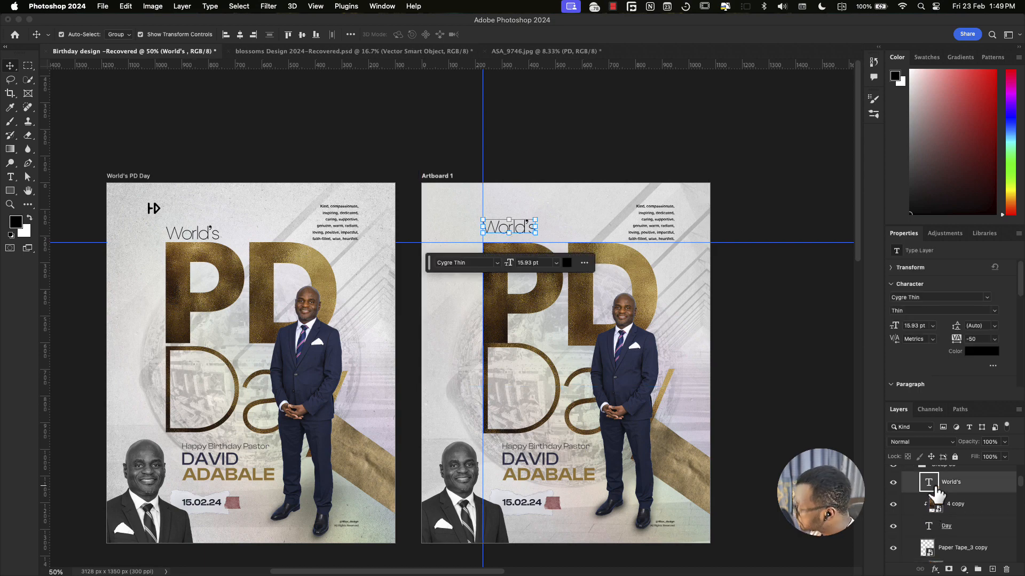
key(shift+Down)
key(shift+Down)
key(shift+Down)
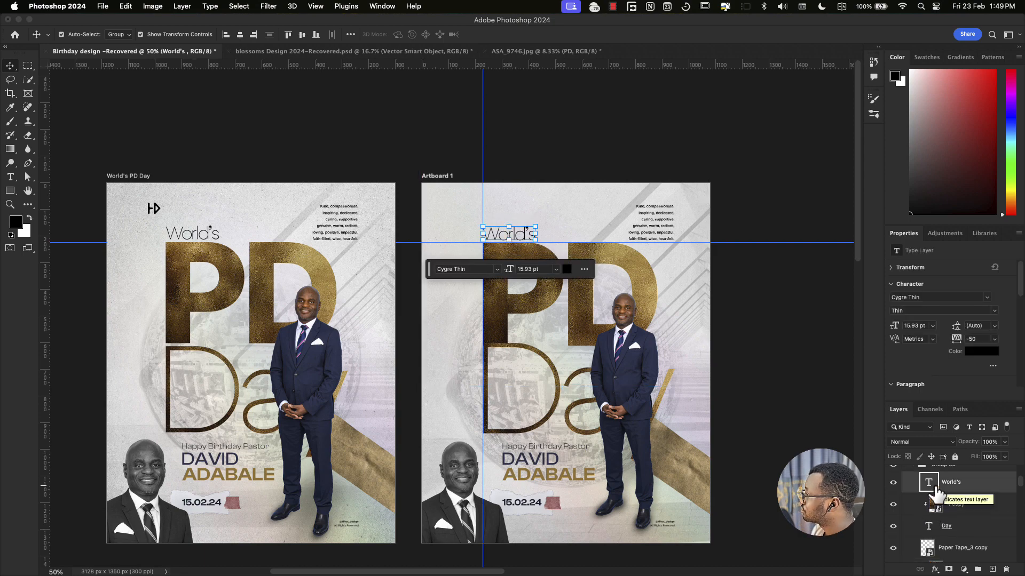
click(715, 458)
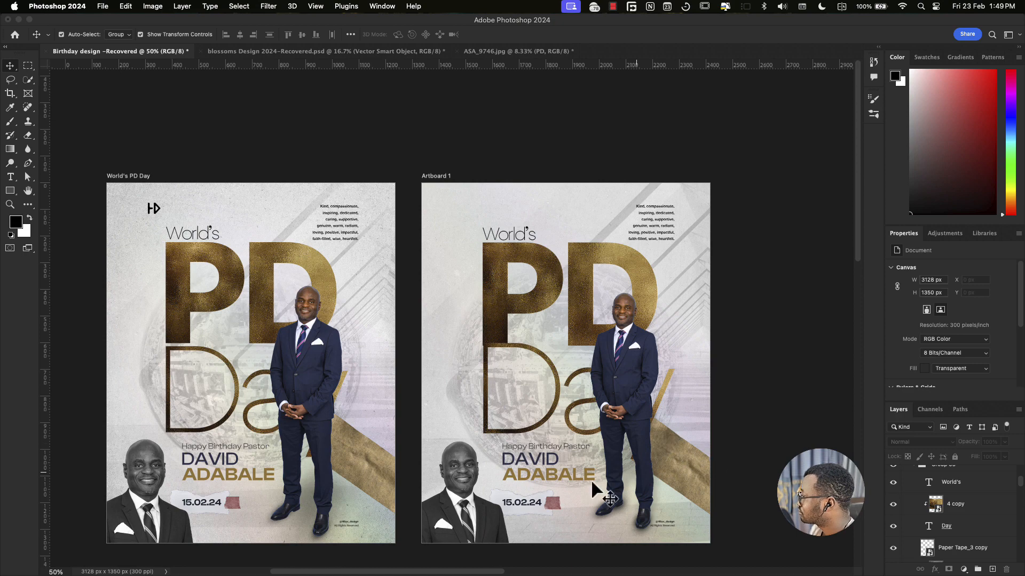
Step: Select the World view layer's mask in Artboard 1 and set the layer's opacity to 30% after trying 50% and 21%
click(537, 425)
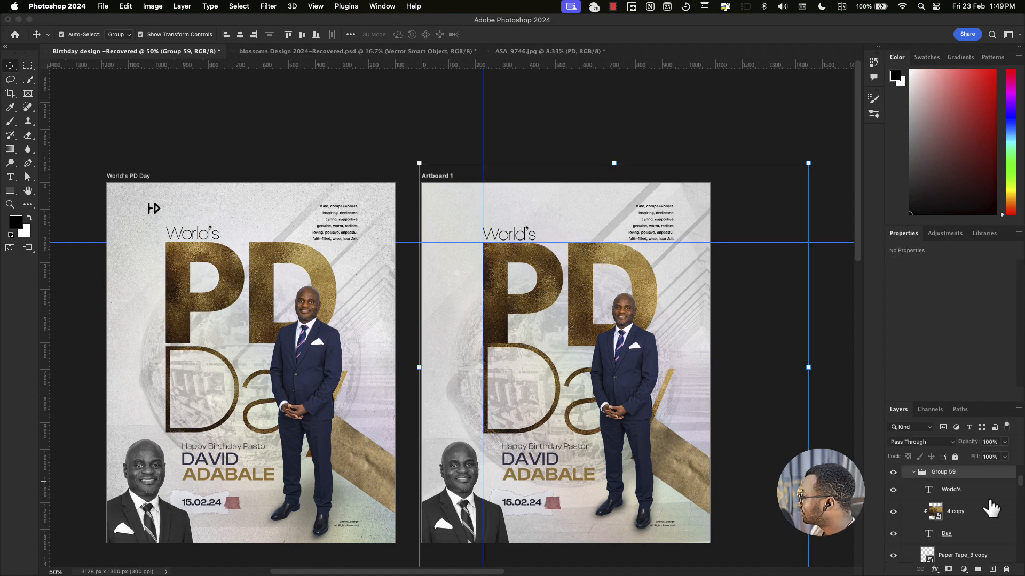
scroll(991, 509, down, 5)
click(971, 525)
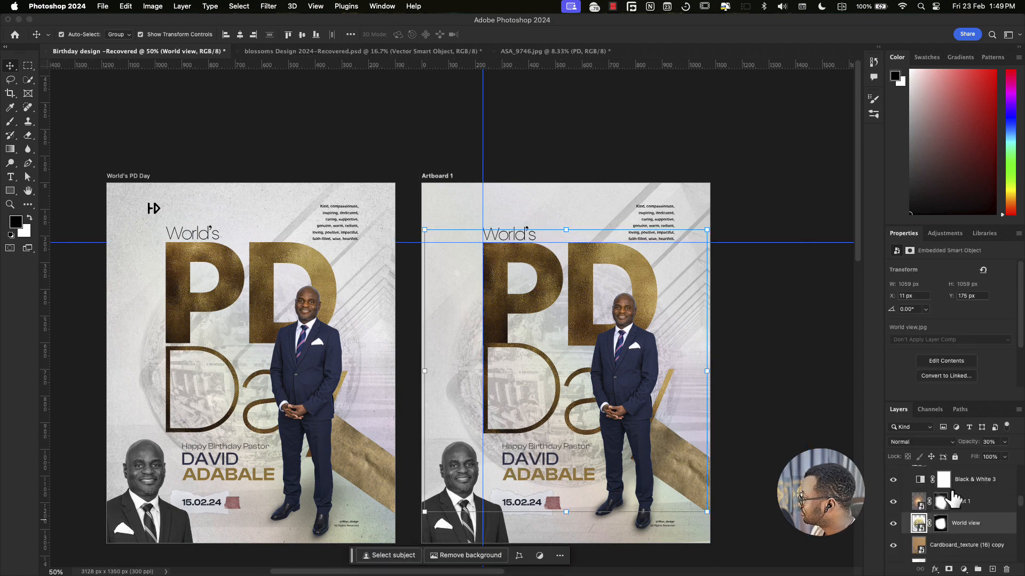
click(941, 524)
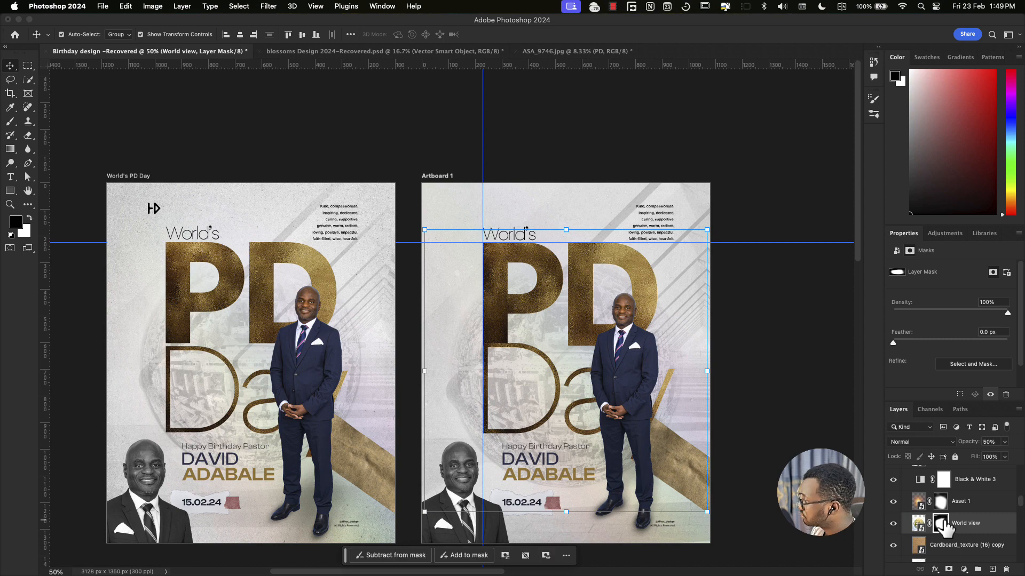
key(3)
key(2)
key(1)
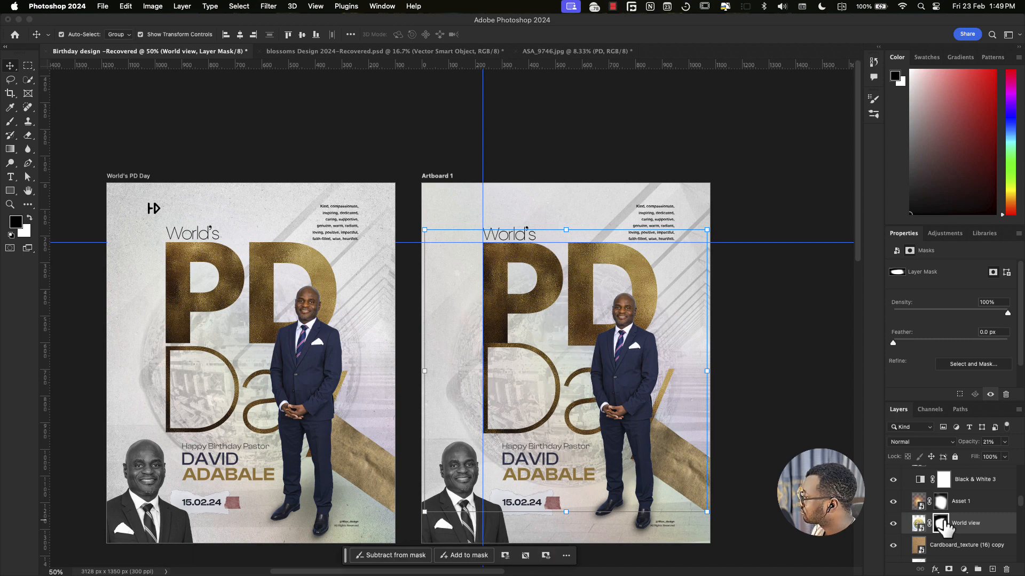
key(2)
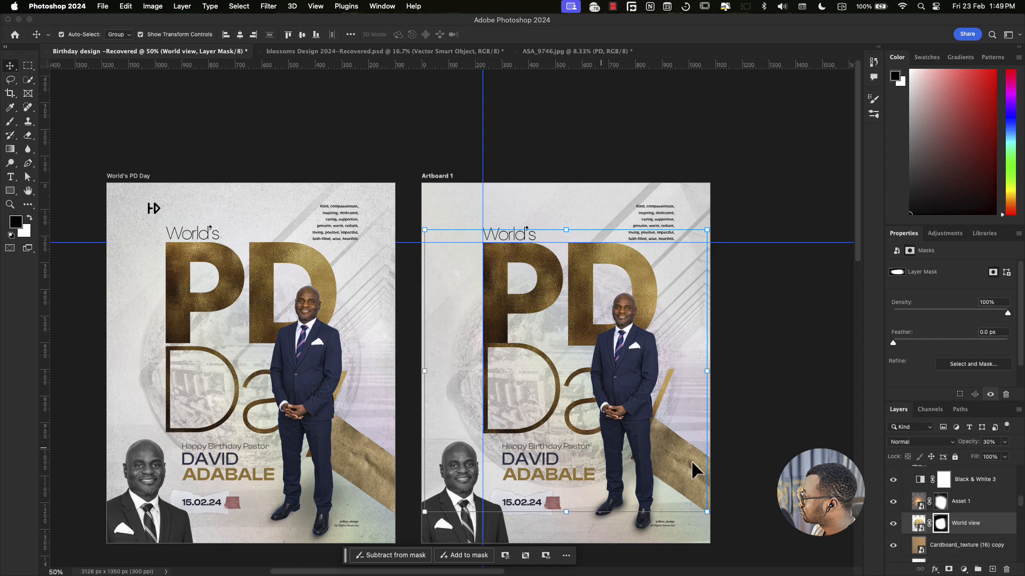
Step: Fade the World view image around the standing figure's legs by painting black on its mask with the brush at 26% opacity
key(b)
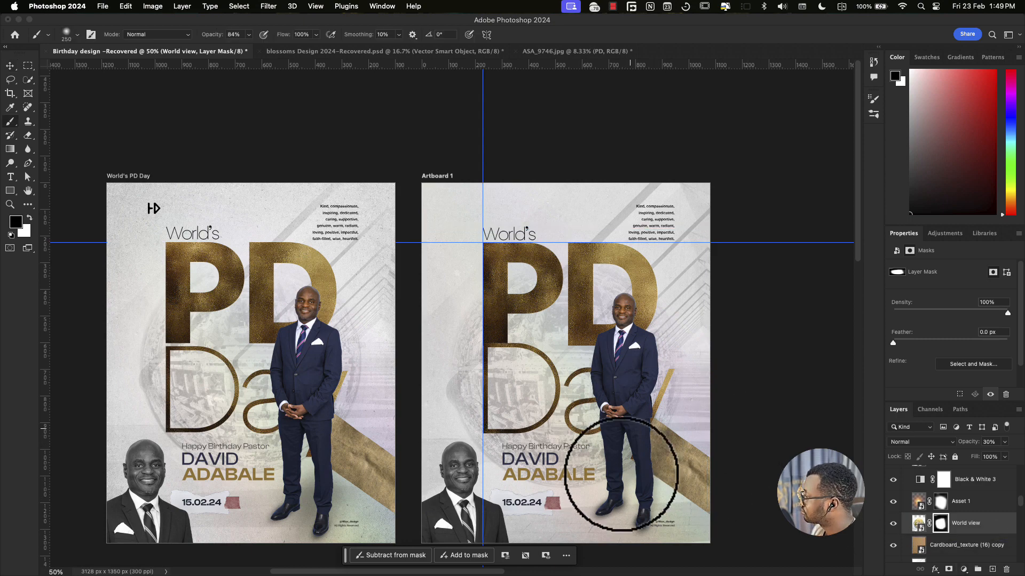
mouse_move(212, 35)
mouse_down()
mouse_move(177, 44)
mouse_move(221, 45)
mouse_up()
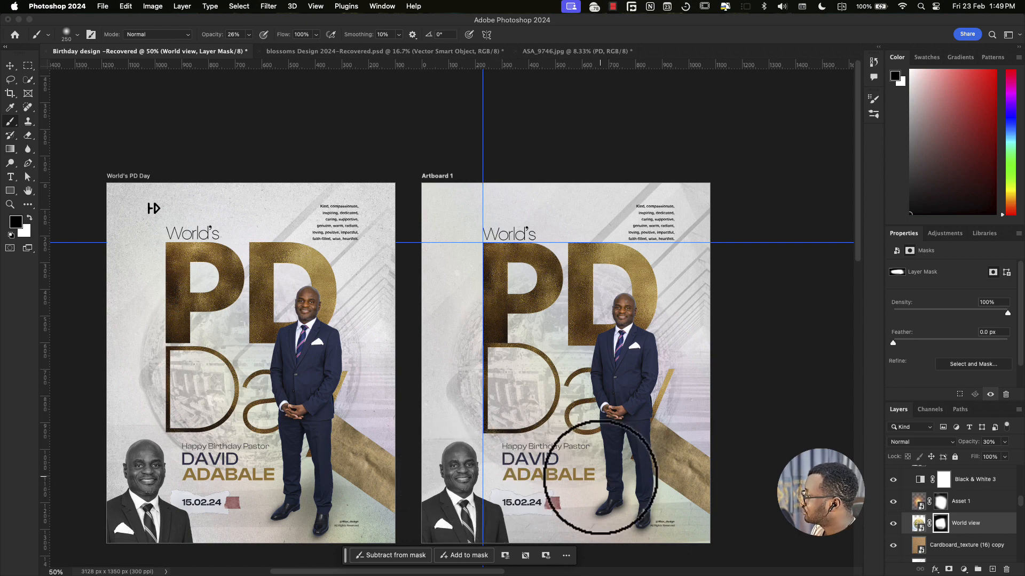
key(v)
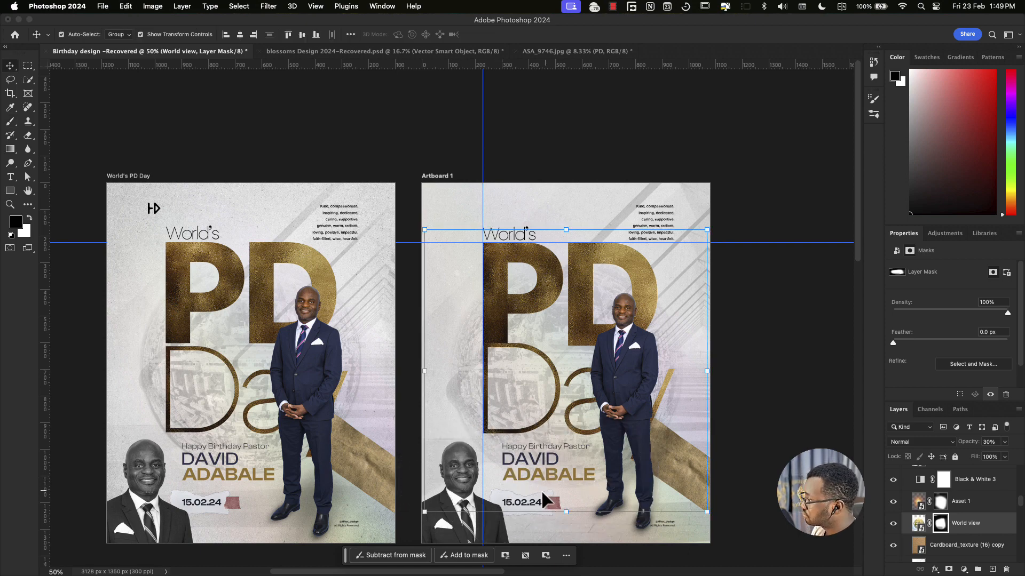
click(822, 389)
scroll(618, 316, down, 4)
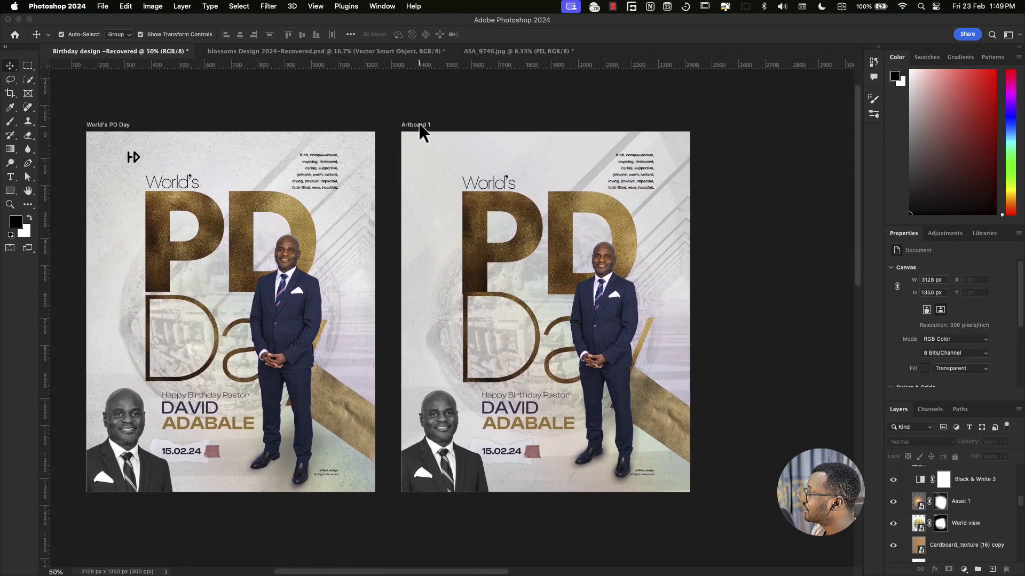
Step: Add two horizontal guides across Artboard 1, at the bottom of the original flyer's PD letters and the top of its Day letters
click(419, 125)
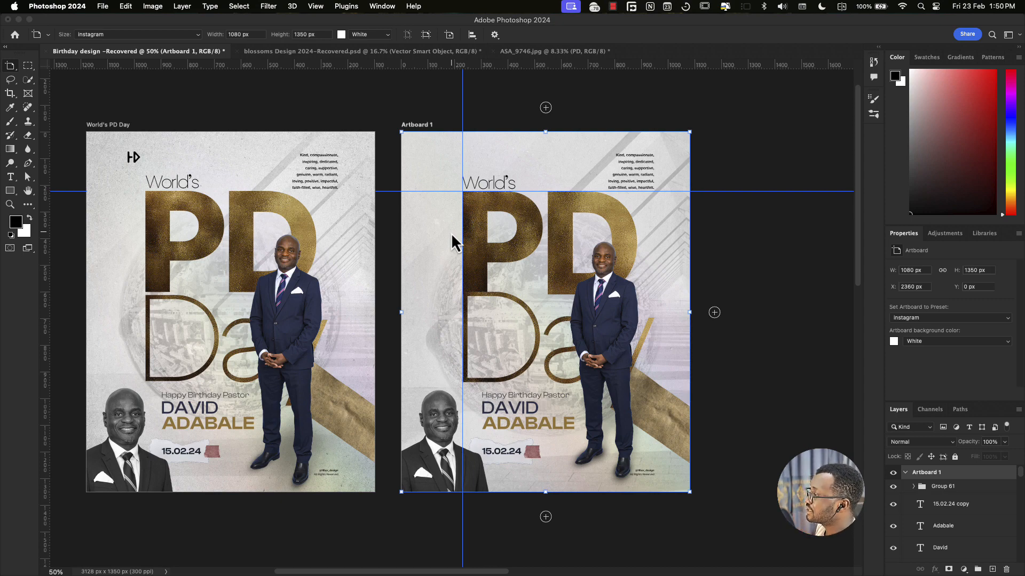
scroll(450, 233, left, 1)
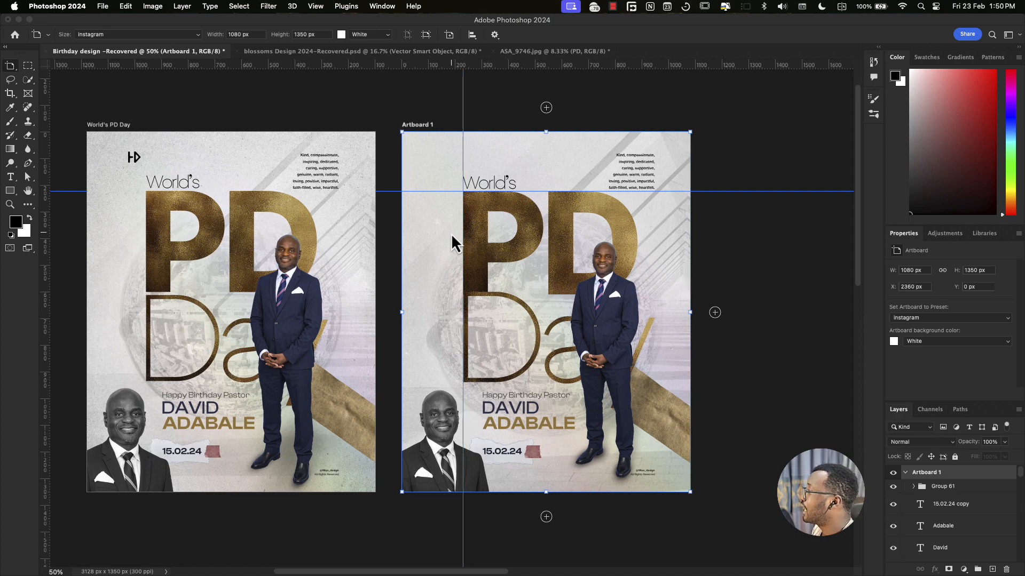
drag(222, 65, 231, 295)
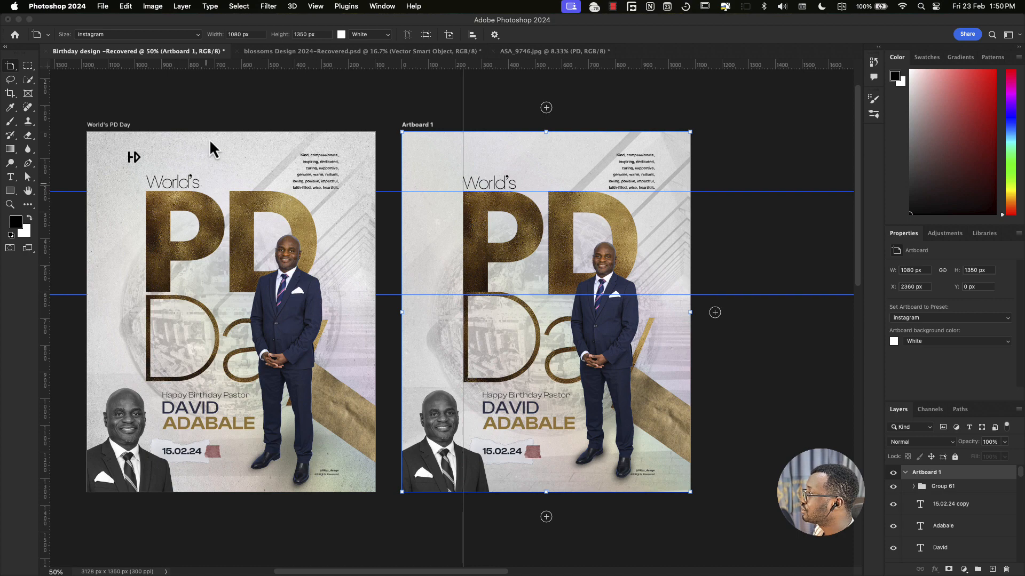
drag(270, 67, 240, 292)
key(super+equal)
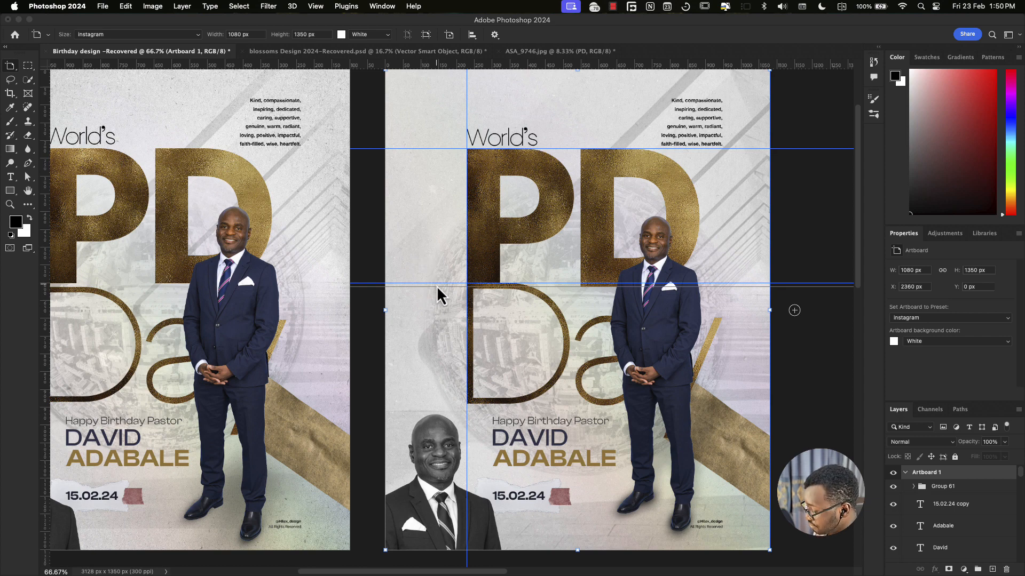
Step: Nudge the Day text and its clipped gold texture in Artboard 1 down so the letters' tops meet the lower new guide
key(v)
click(558, 321)
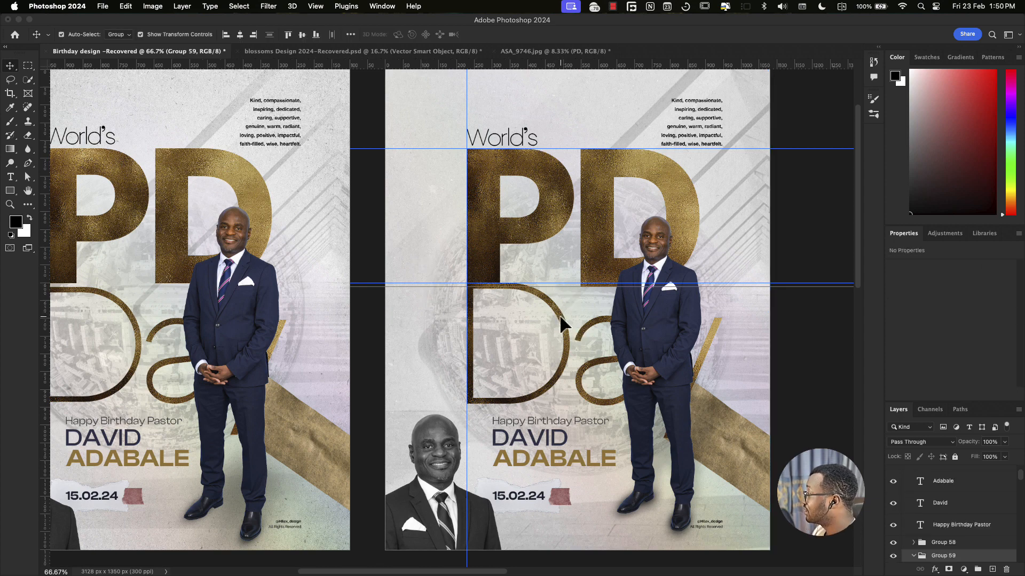
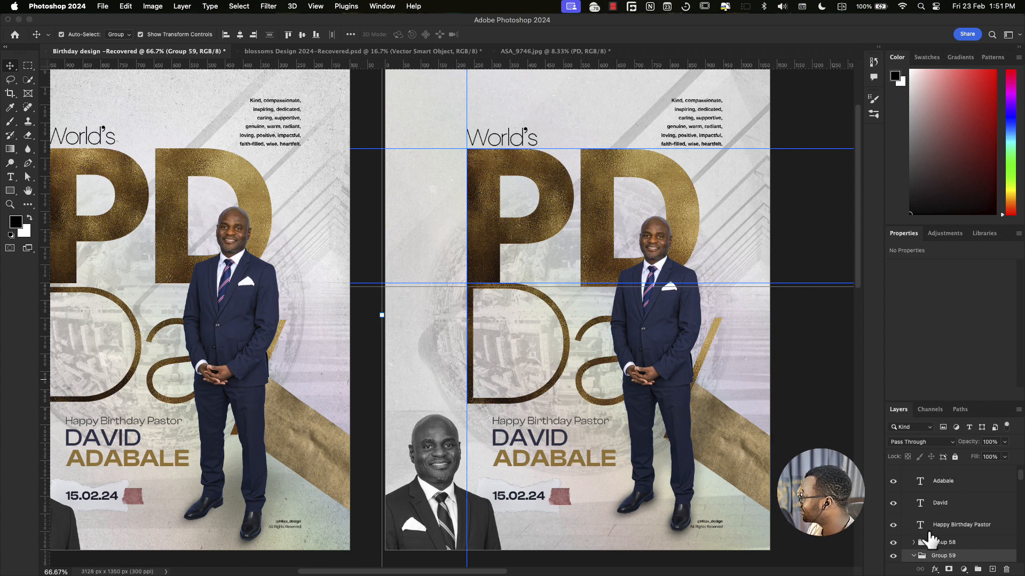
scroll(928, 539, down, 2)
scroll(931, 537, down, 3)
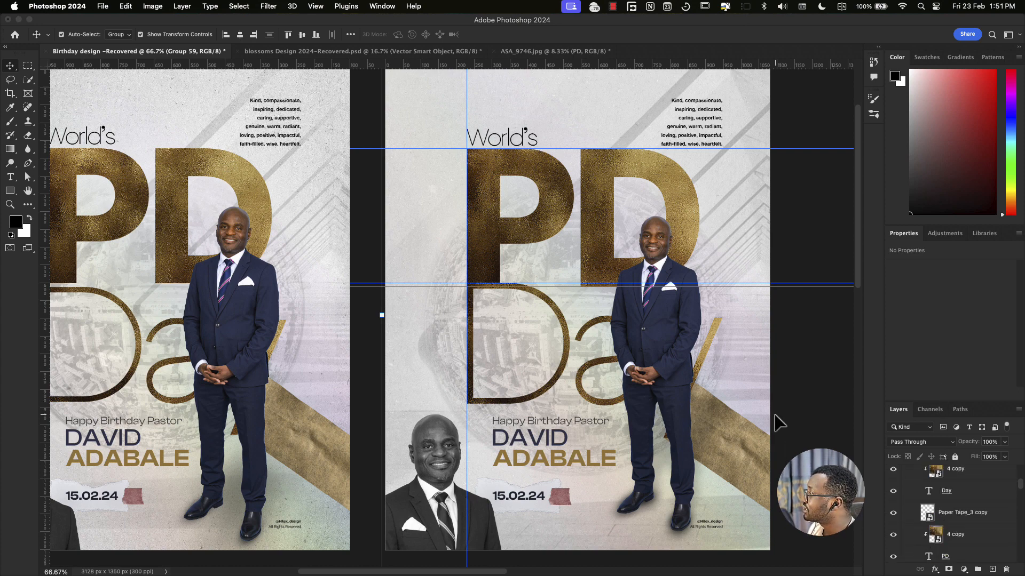
click(952, 540)
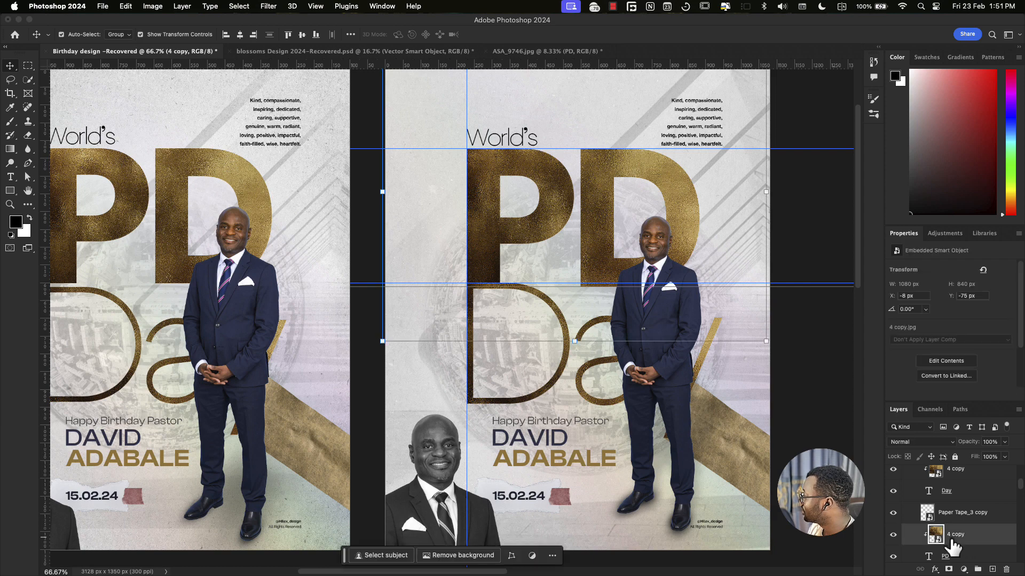
scroll(952, 541, down, 1)
shift+click(950, 538)
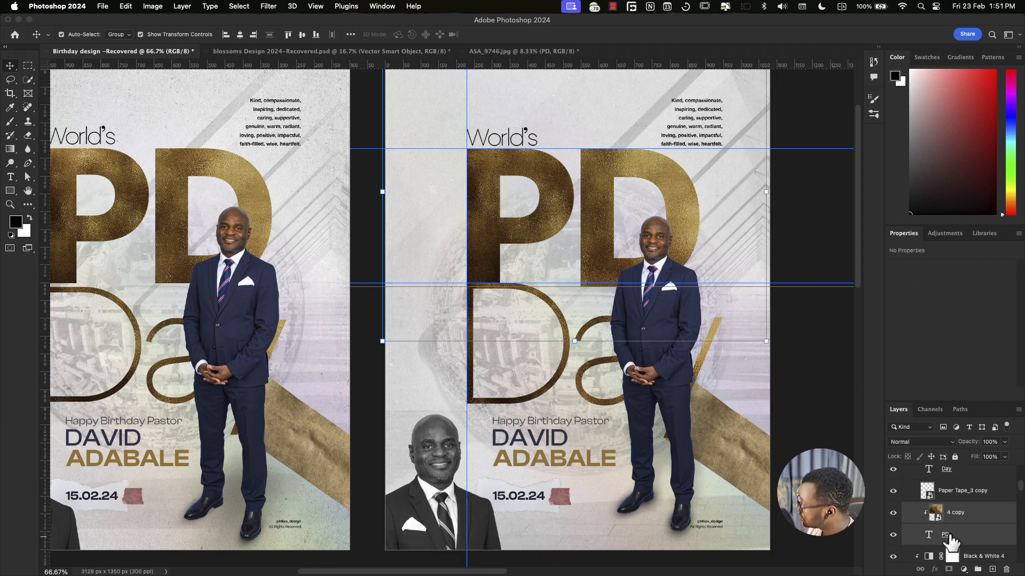
scroll(950, 516, up, 1)
click(948, 492)
scroll(954, 498, up, 1)
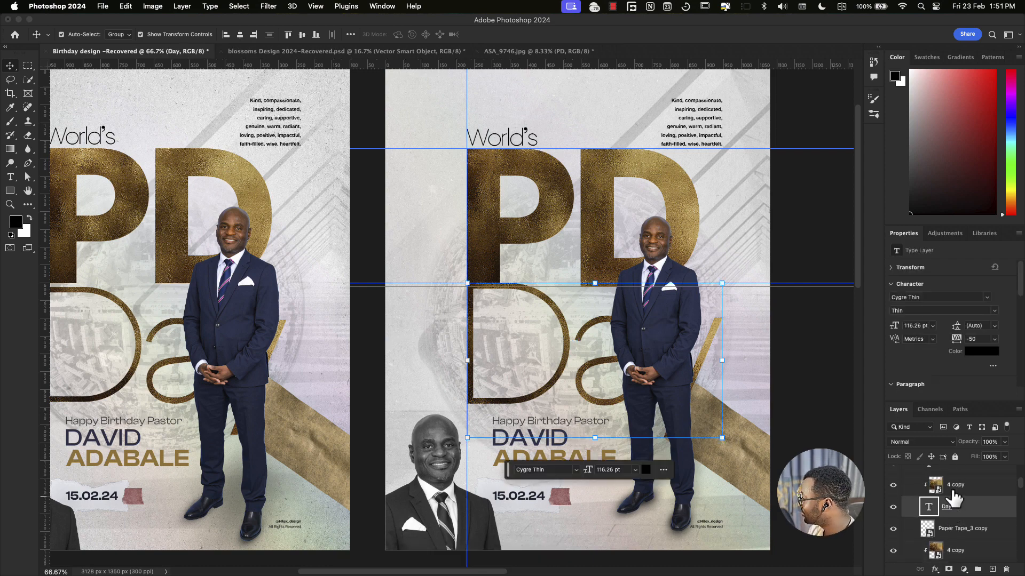
shift+click(953, 490)
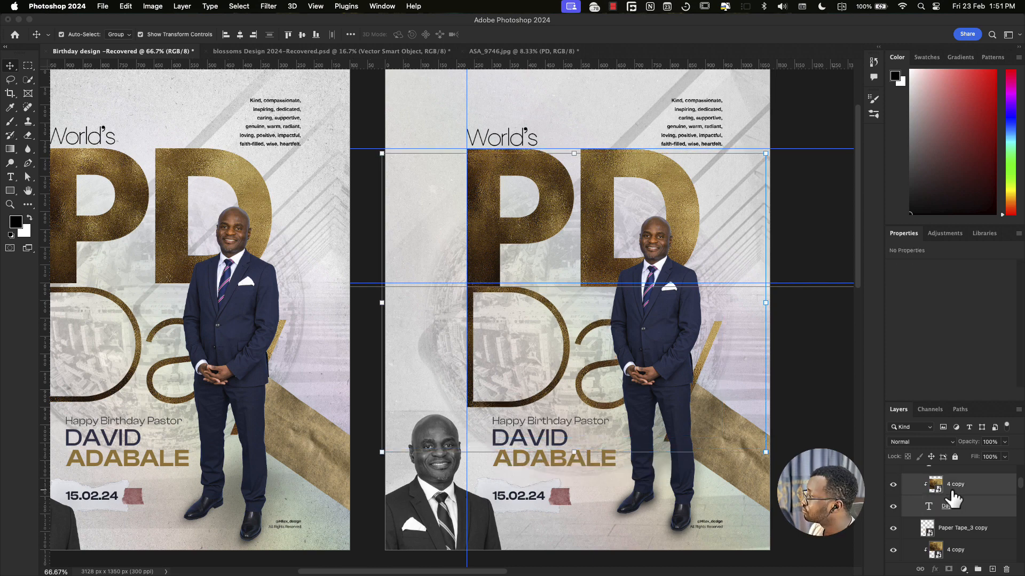
key(Up)
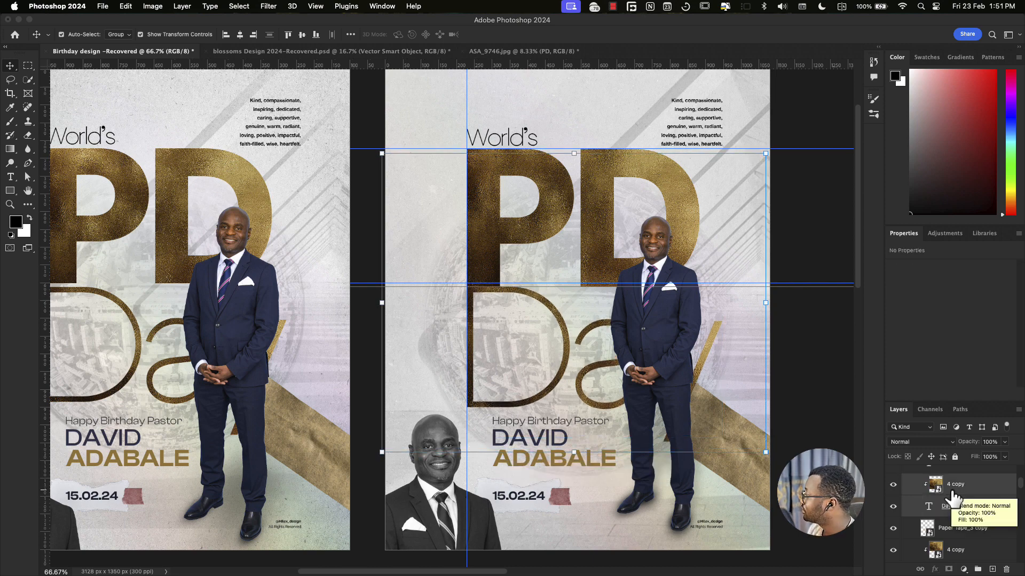
Step: Nudge the PD text and its clipped gold texture in Artboard 1 up so the letters' bottoms meet the upper new guide
scroll(950, 542, down, 1)
click(957, 533)
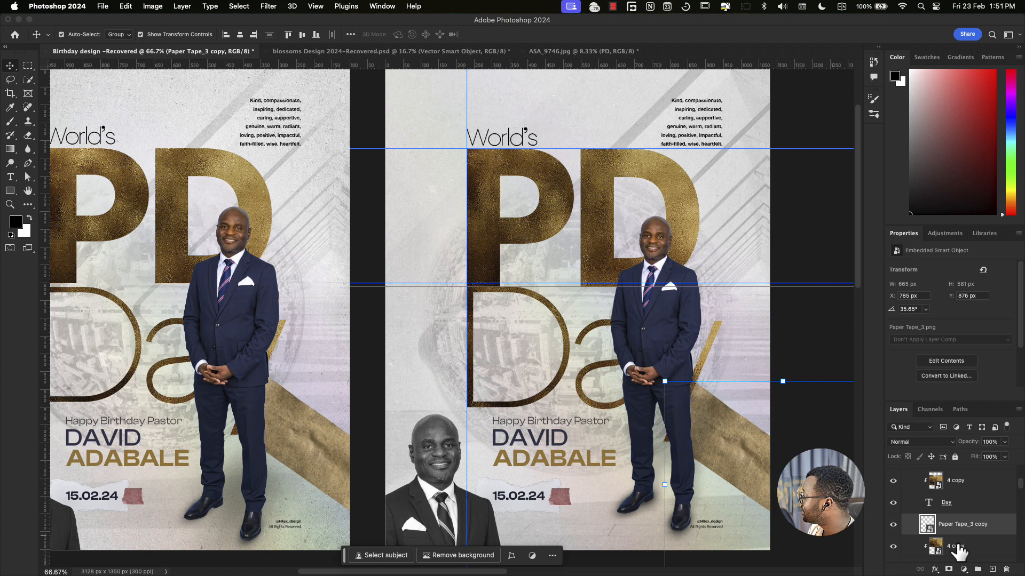
scroll(958, 529, down, 2)
click(958, 509)
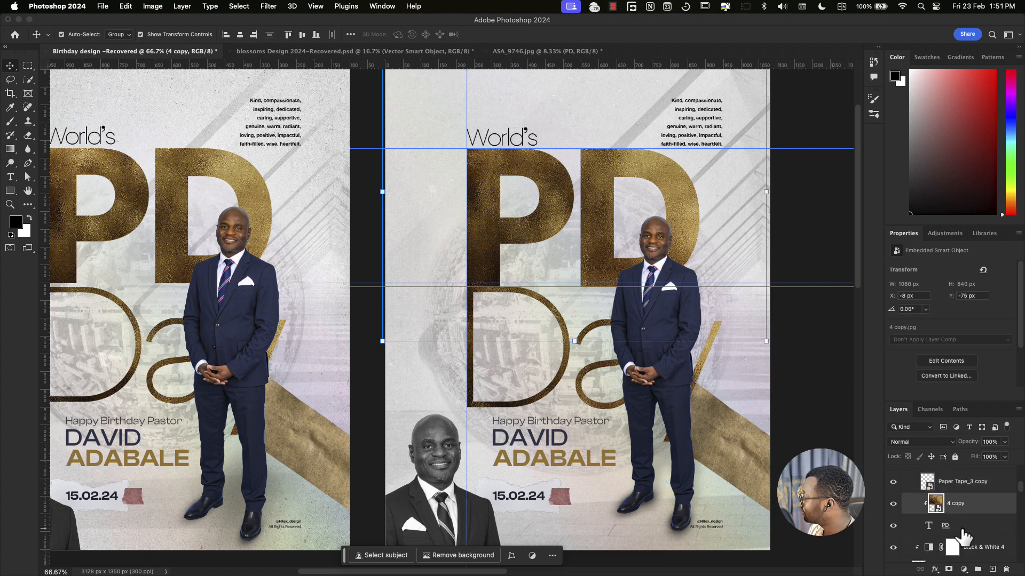
shift+click(960, 529)
key(Up)
key(Up)
key(Up)
key(Up)
key(Up)
key(Up)
key(Up)
key(Up)
key(Up)
key(Up)
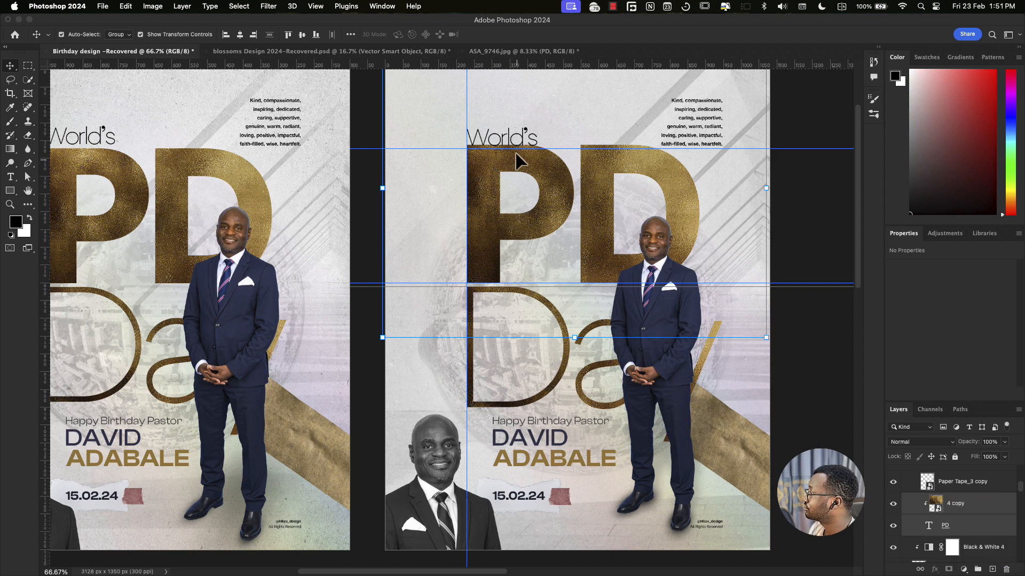
Step: Nudge the World's text in Artboard 1 up to clear the PD letters, and deselect everything
key(super+g)
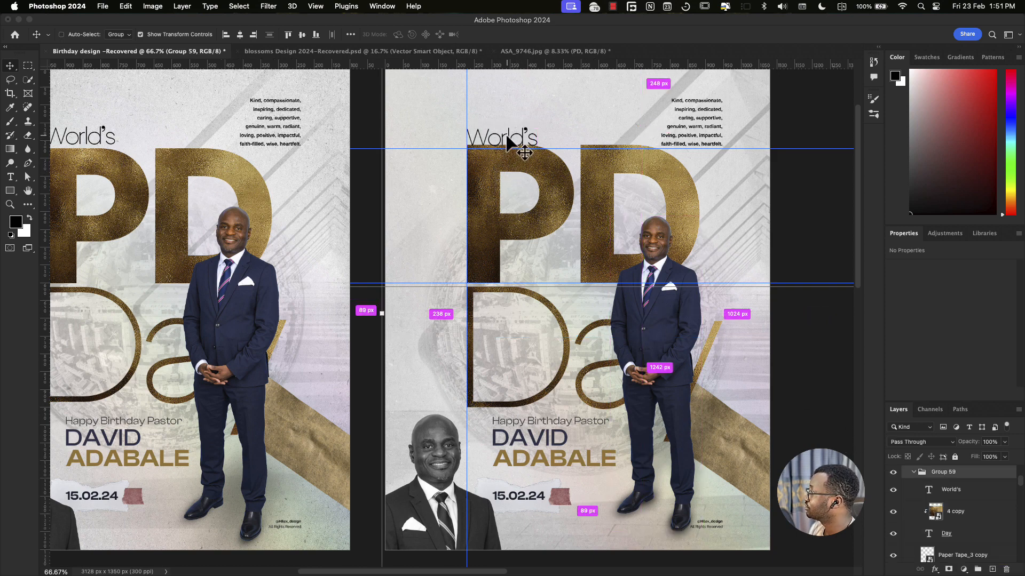
double_click(507, 140)
key(Escape)
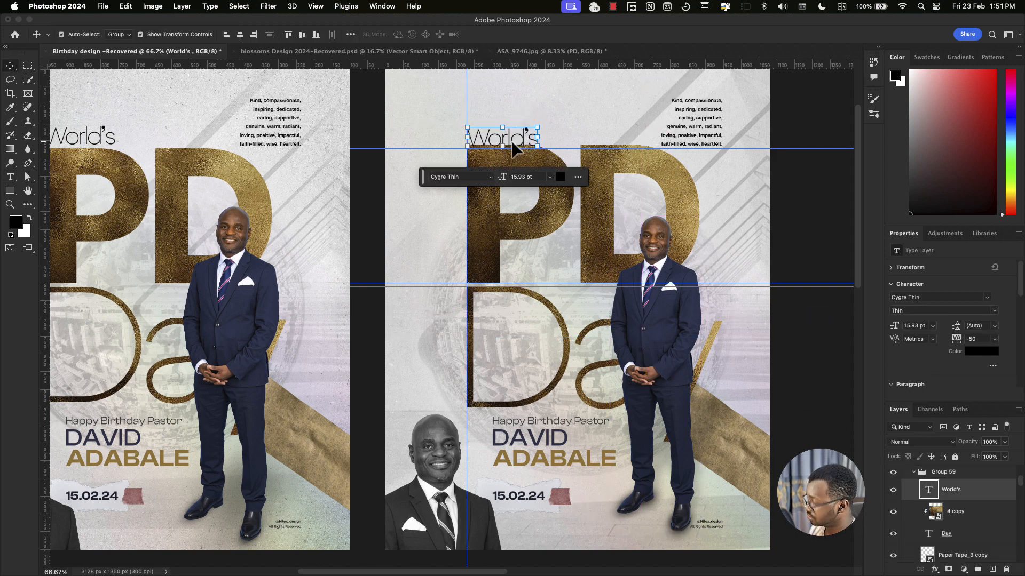
key(super+t)
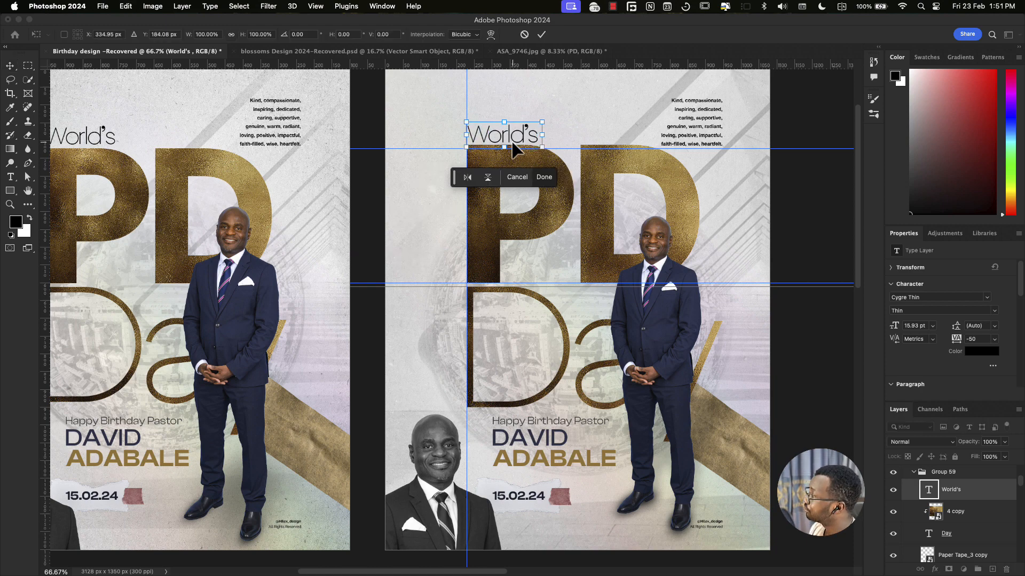
key(Up)
key(Up)
key(Up)
key(Up)
key(Up)
key(Up)
key(Up)
key(Up)
key(Up)
key(Return)
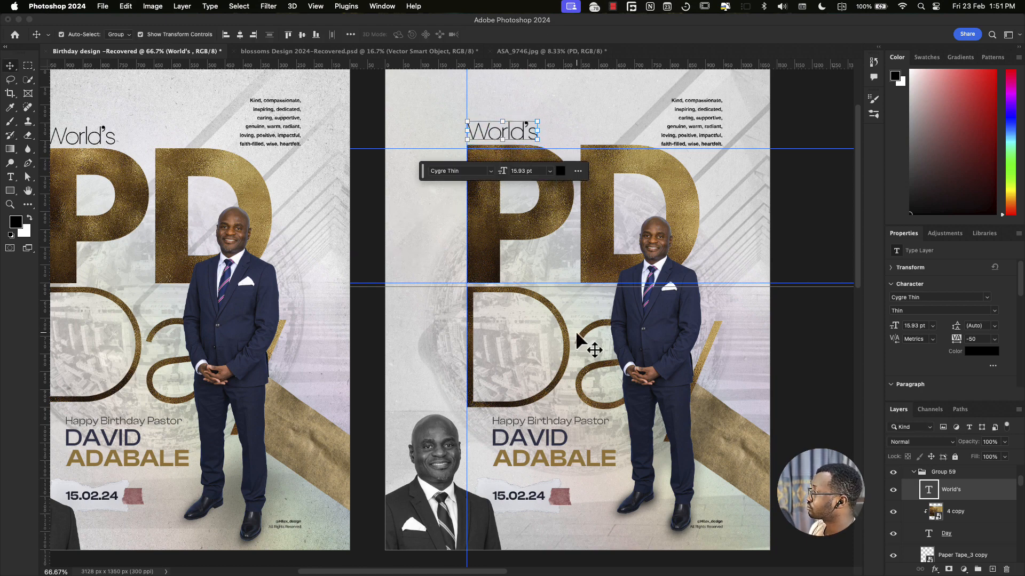
drag(604, 337, 597, 345)
click(772, 239)
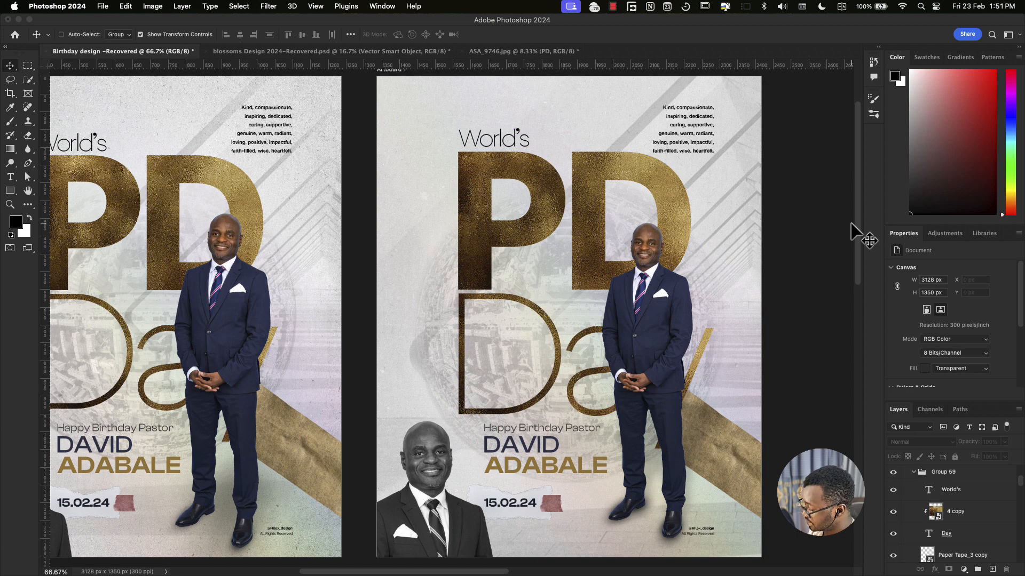
key(super+minus)
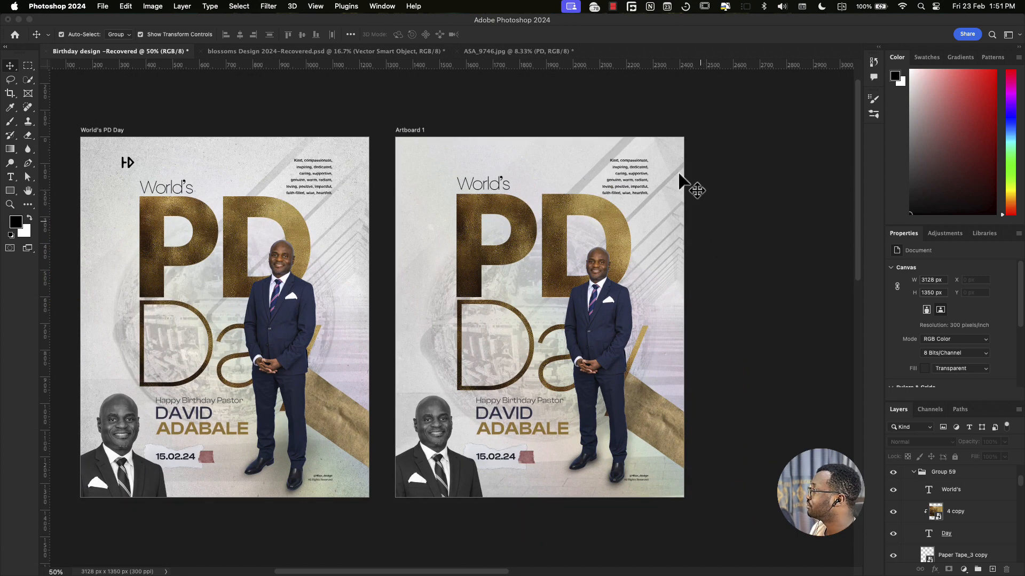
Step: Rename Artboard 1 to Test Class
click(400, 130)
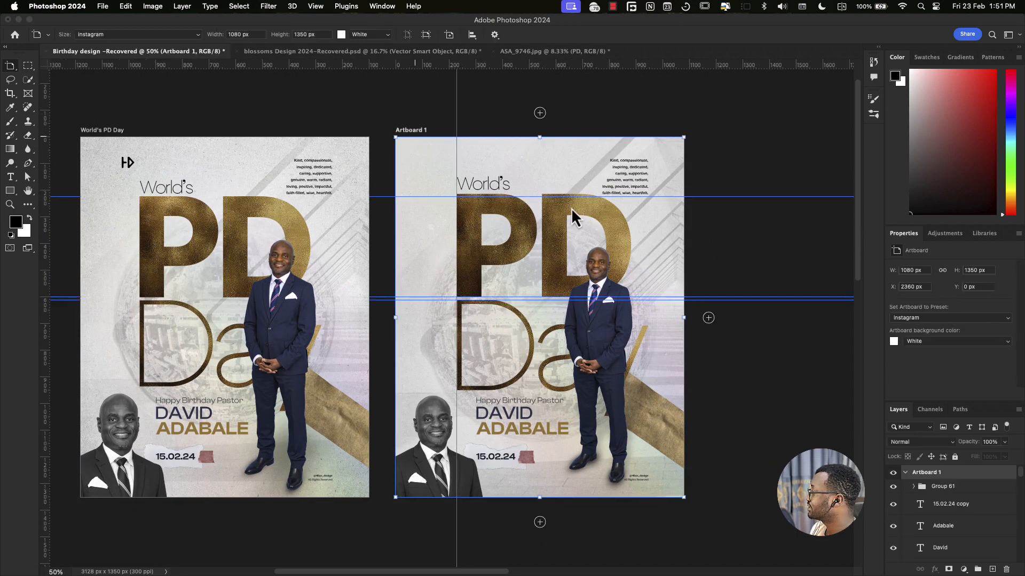
double_click(929, 472)
text(Te)
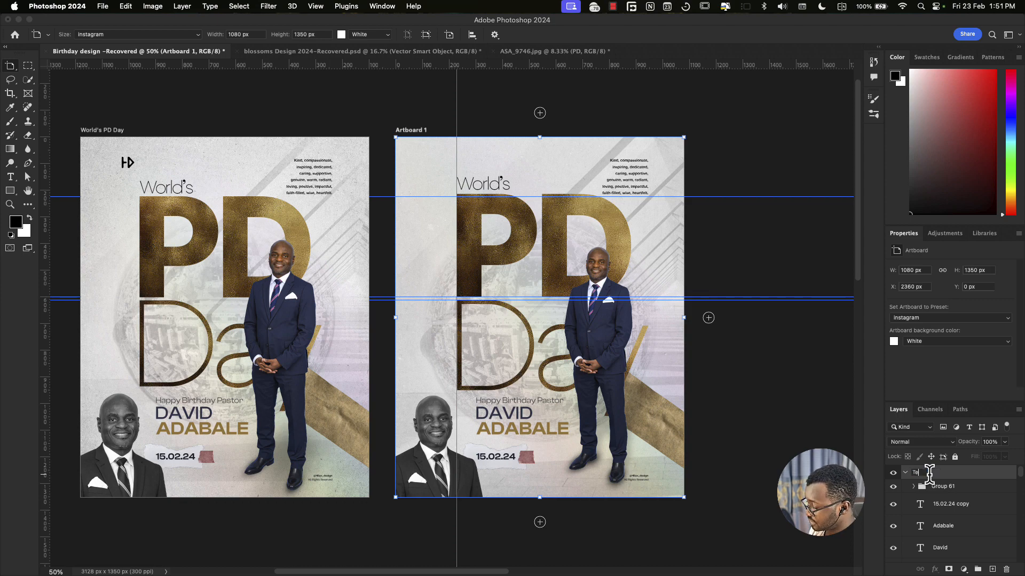
text(st Class)
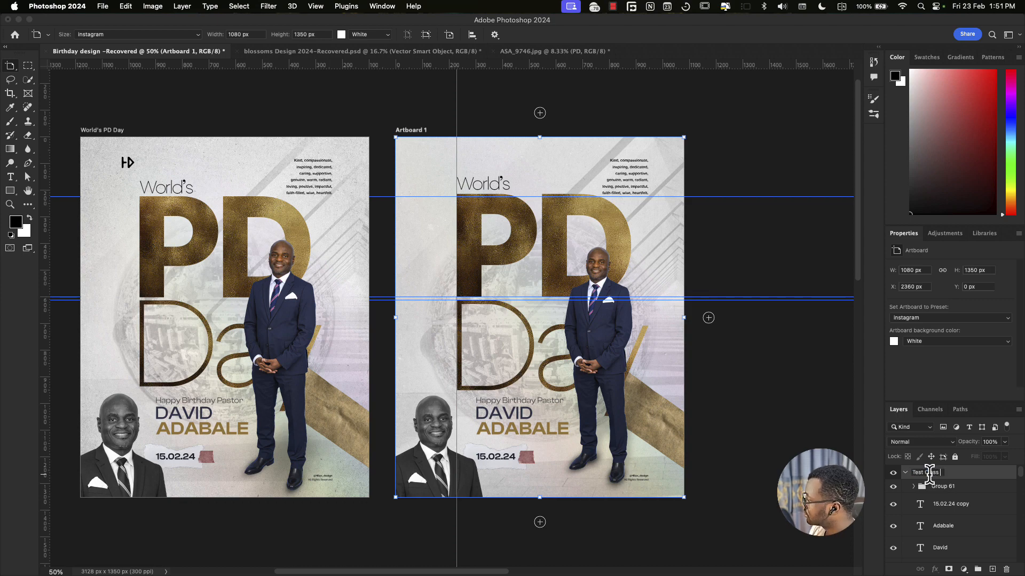
key(Return)
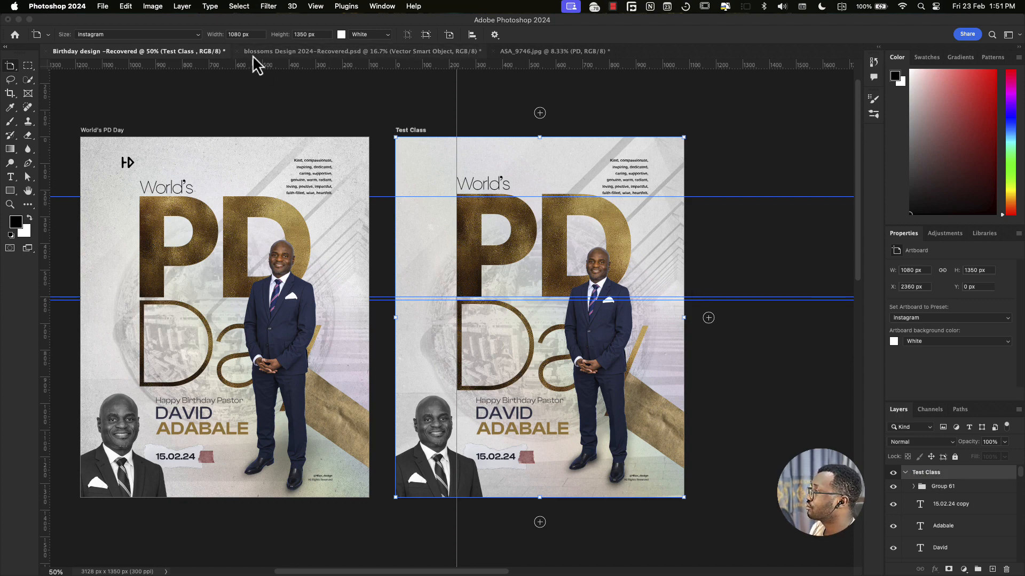
Step: Set up an Artboards to Files export with the Birthday design folder on the Desktop as its destination
click(107, 7)
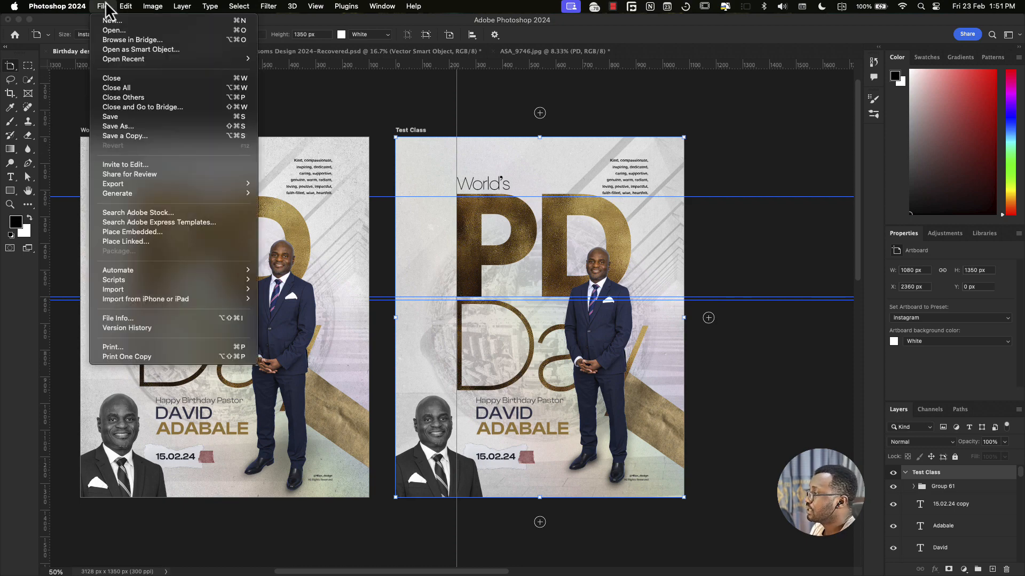
mouse_move(149, 188)
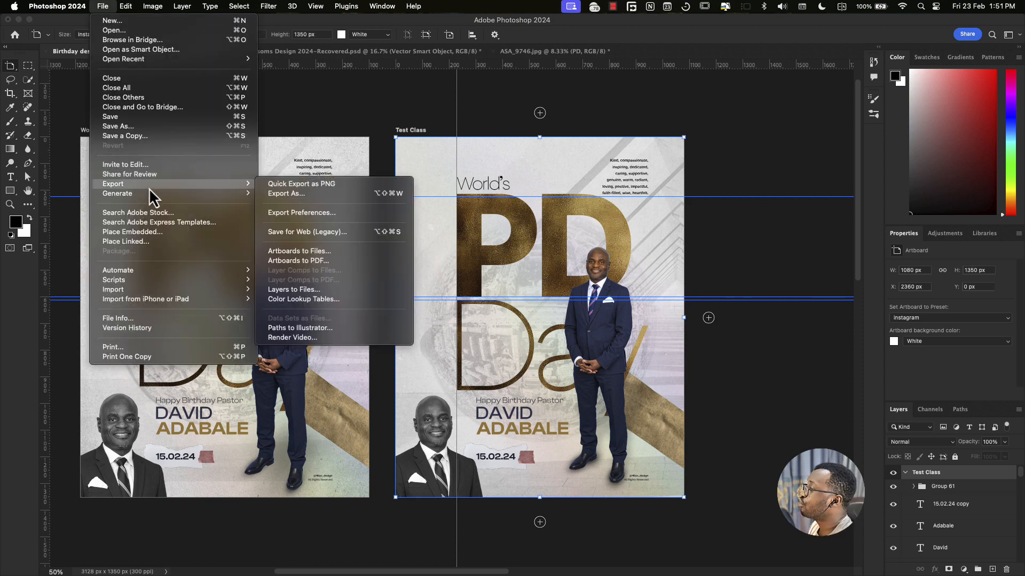
click(297, 253)
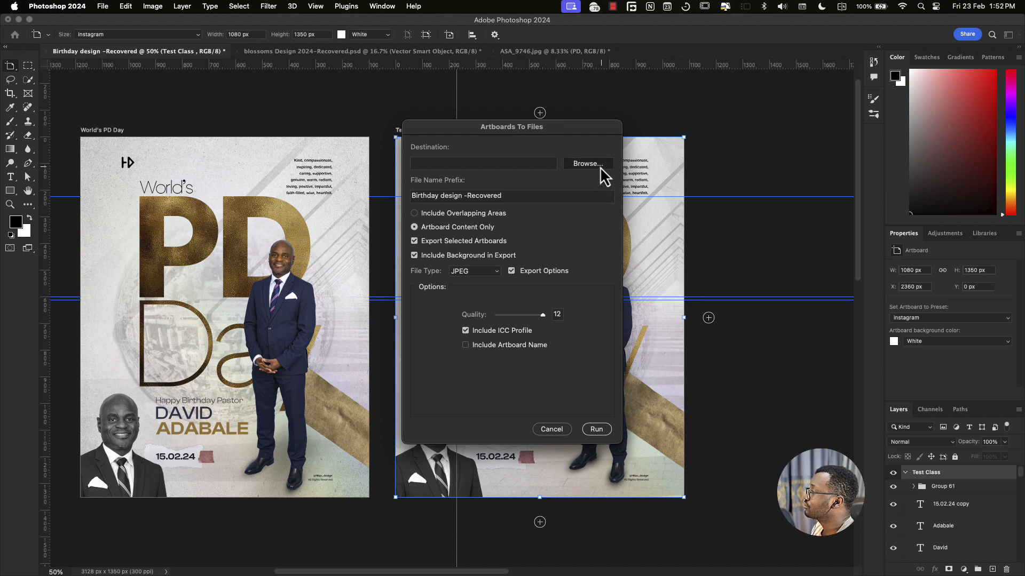
click(587, 163)
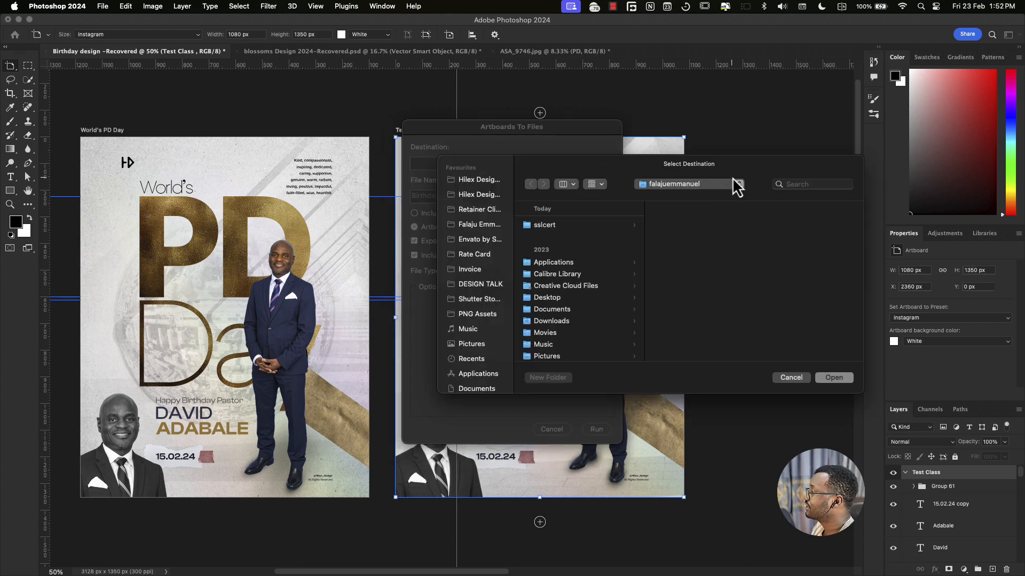
drag(732, 172, 1, 173)
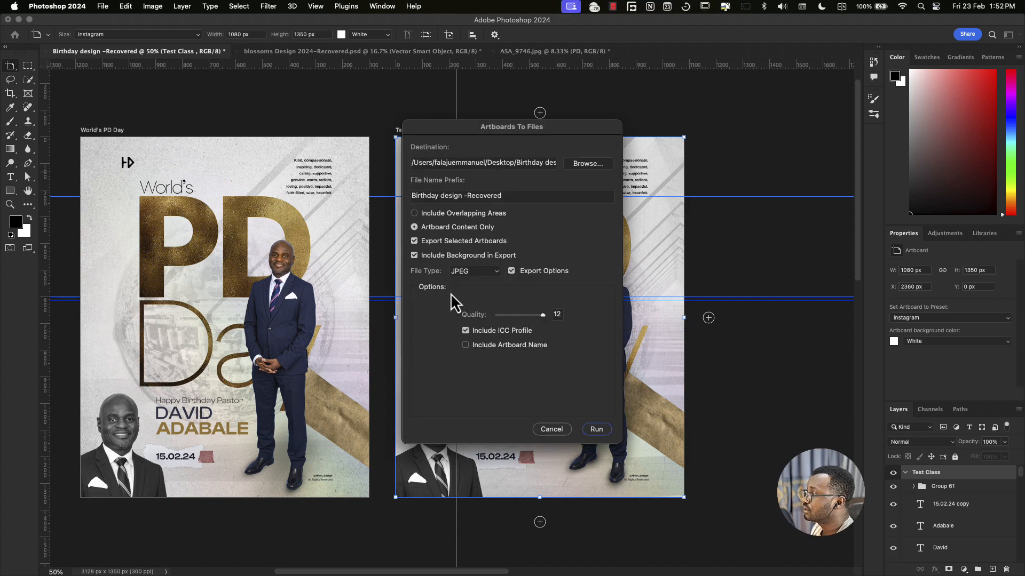
Step: Shorten the export's file name prefix to Birthday design and run the JPEG export of the selected artboard
drag(511, 196, 463, 195)
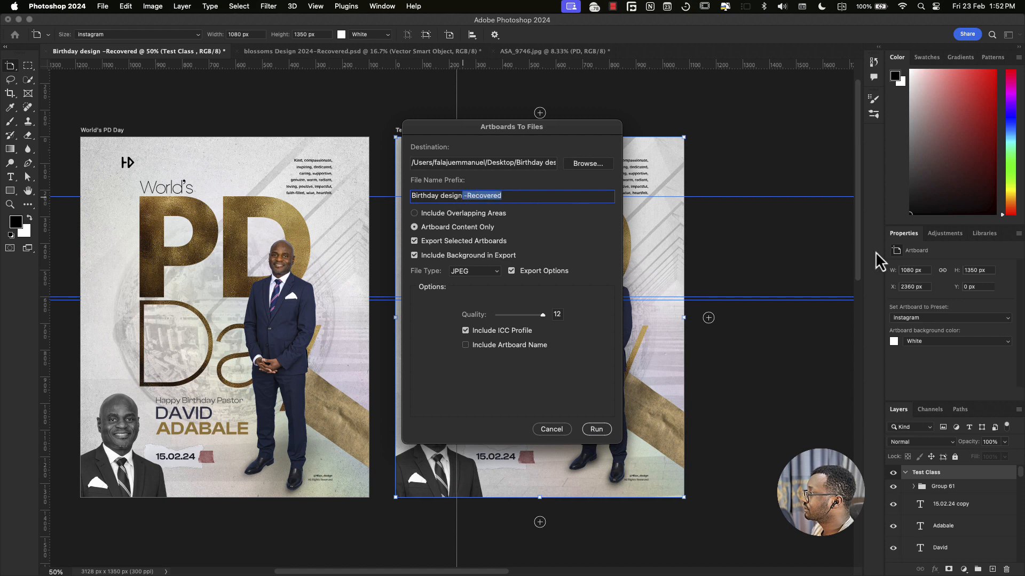
key(BackSpace)
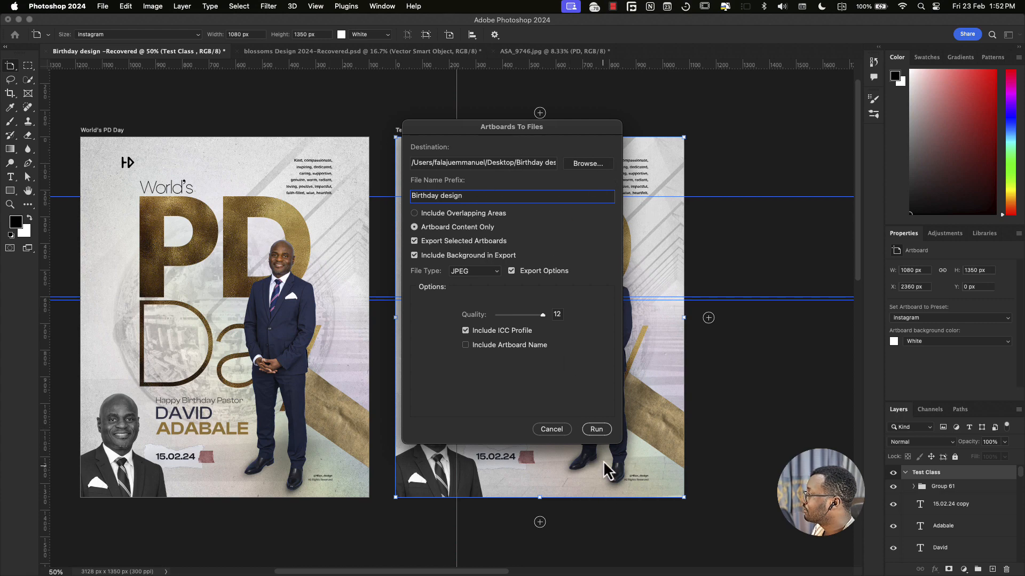
click(597, 430)
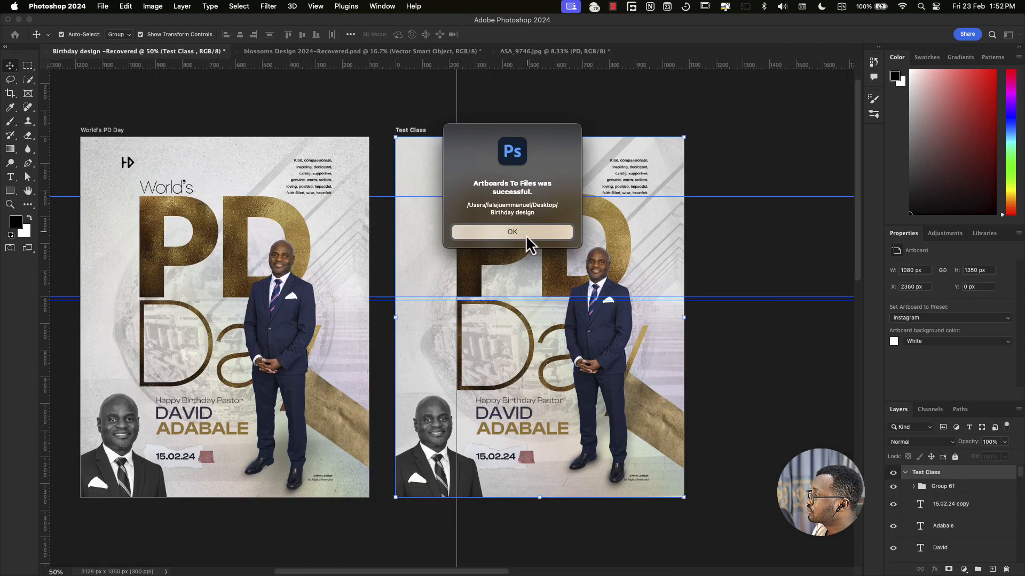
click(526, 234)
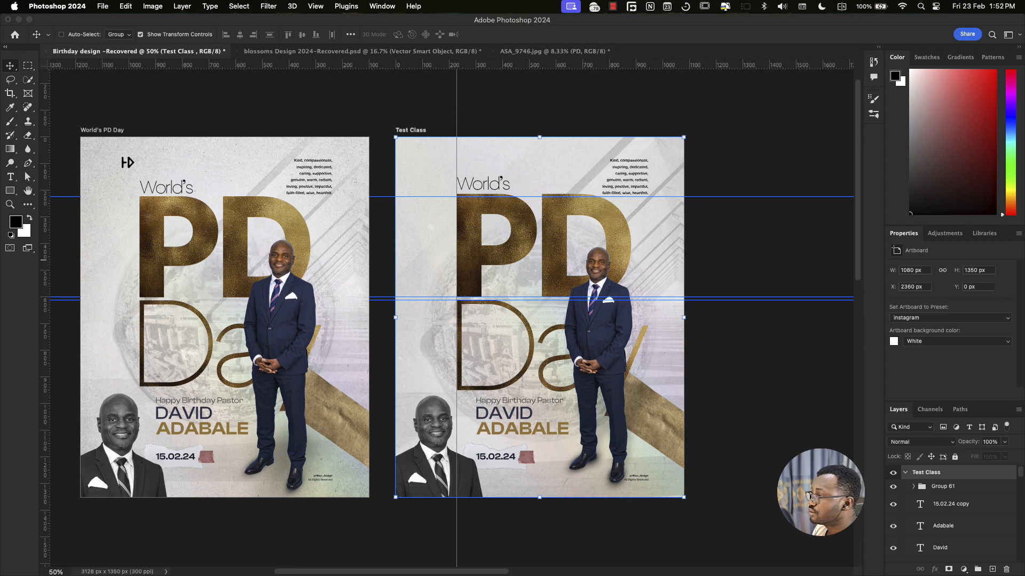
Step: Switch to Finder and open the exported Birthday design Test Class JPEG in Preview to check the flyer
key(super+Tab)
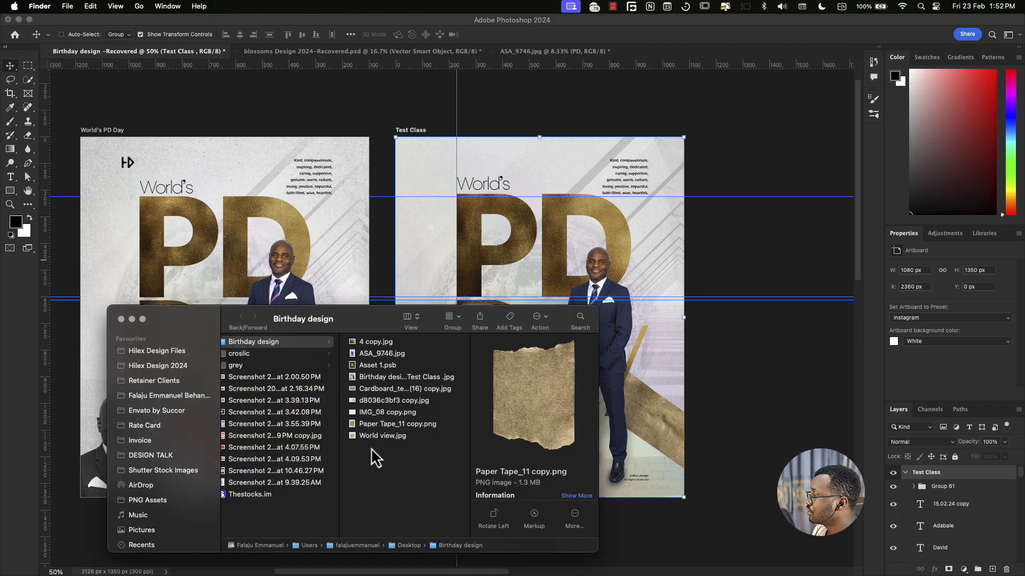
click(393, 378)
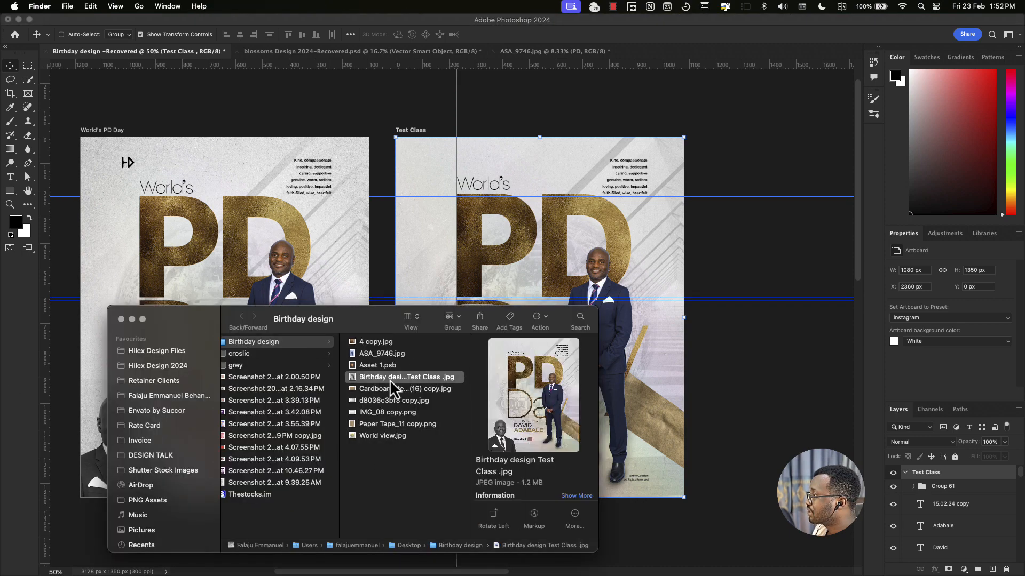
double_click(391, 378)
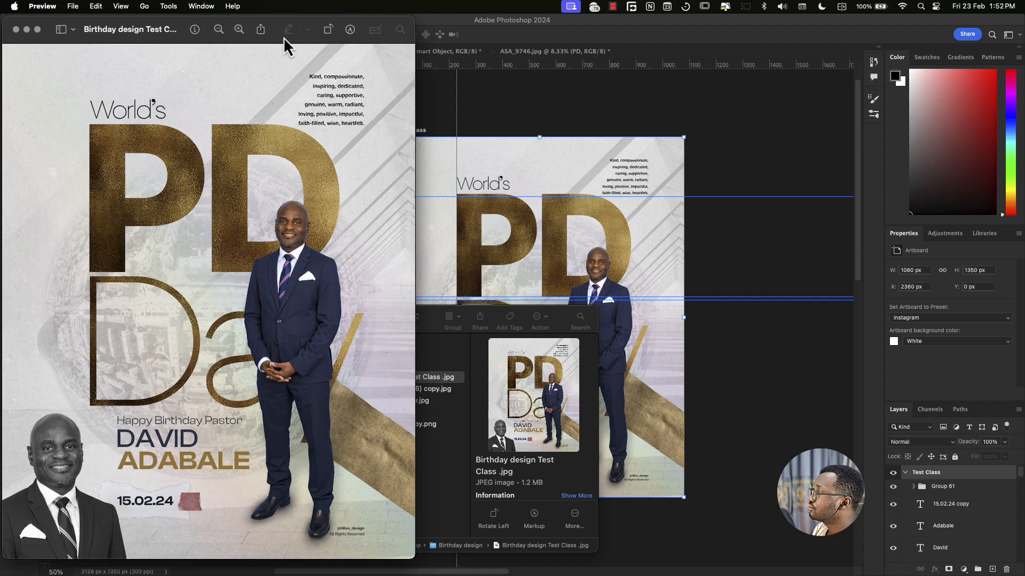
drag(412, 29, 438, 24)
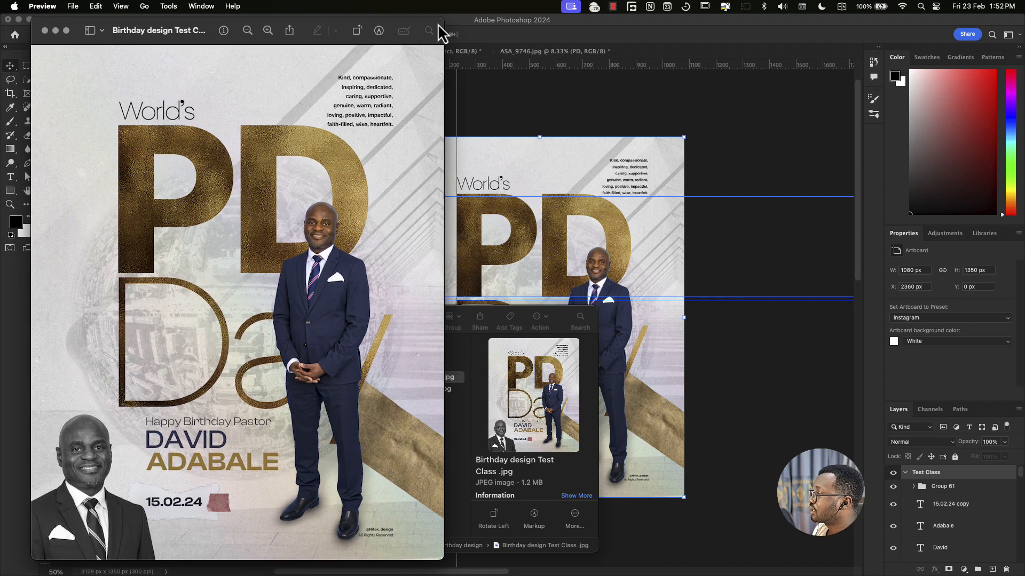